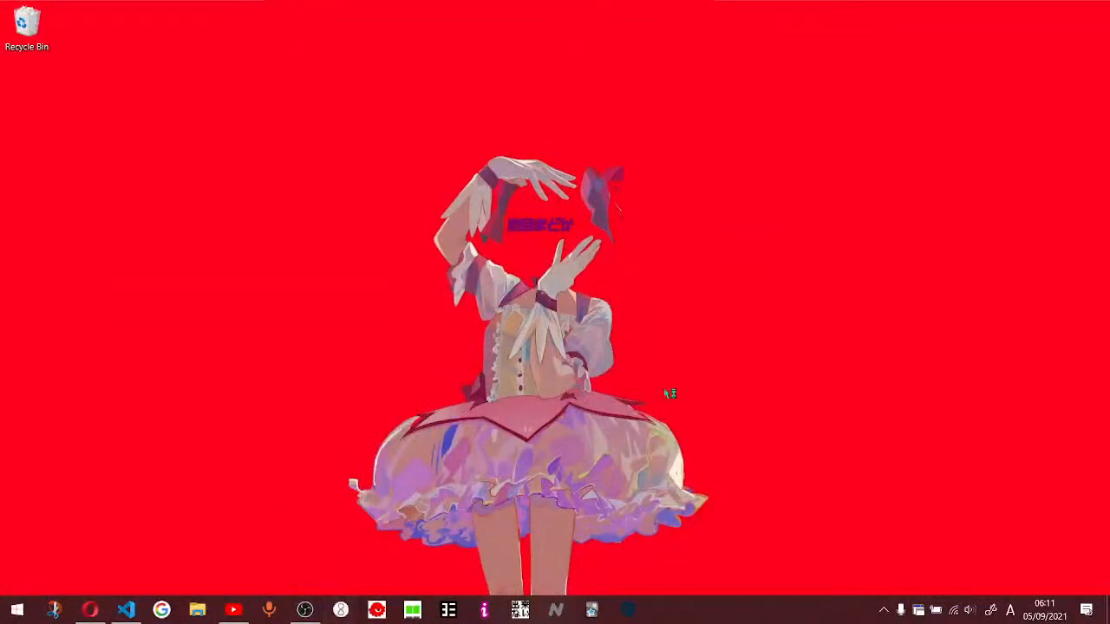
# - Move the Hourglass timer aside, then switch to the Opera browser and reset the 28-minute countdown
pyautogui.moveTo(718, 277); pyautogui.dragTo(837, 378)
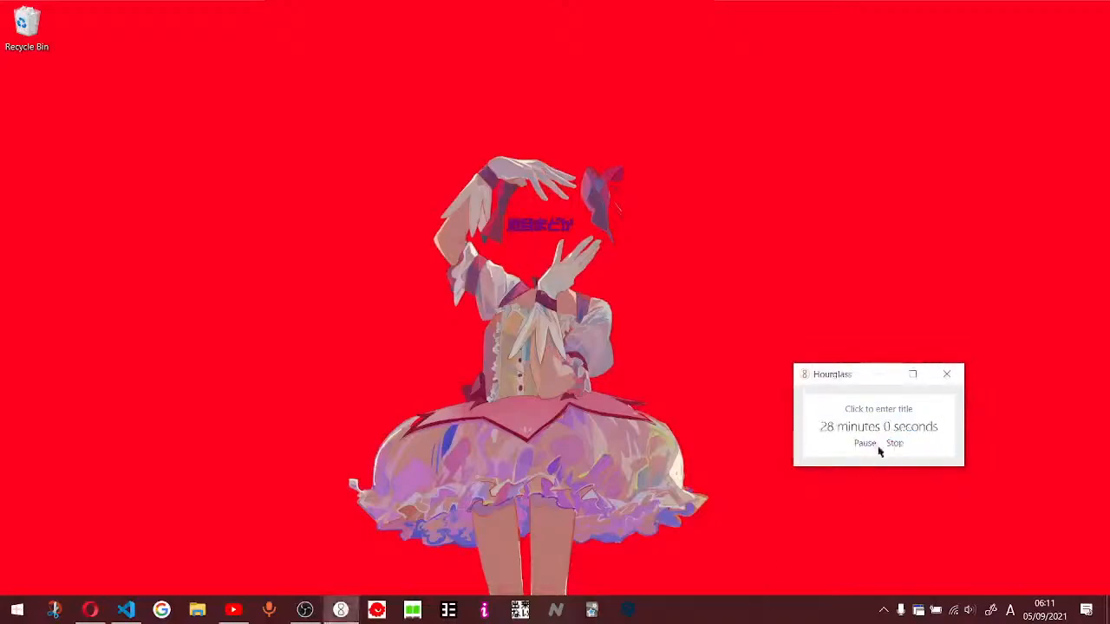
pyautogui.click(106, 609)
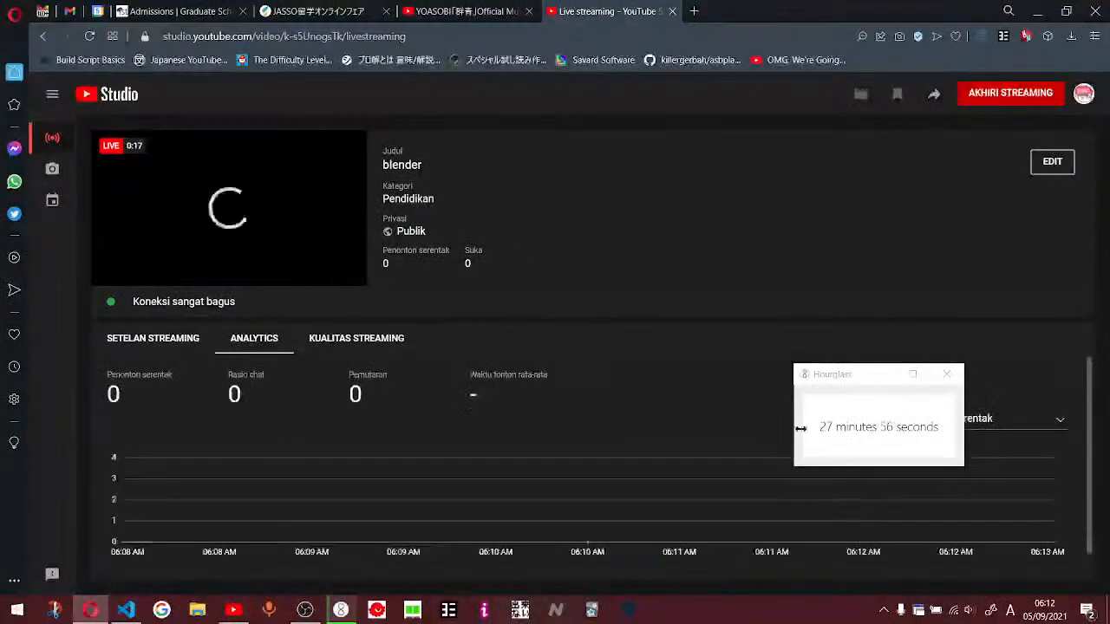
pyautogui.click(880, 433)
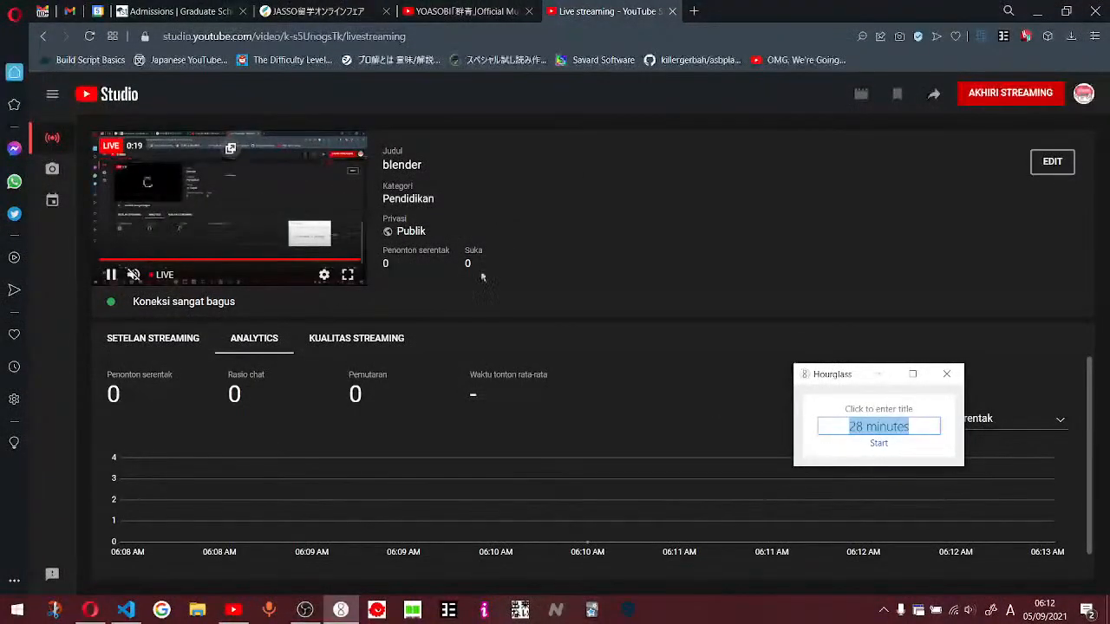
# - Adjust the volume of the YOASOBI「群青」 music video and play it from the beginning
pyautogui.click(482, 10)
pyautogui.scroll(5, 605, 292)
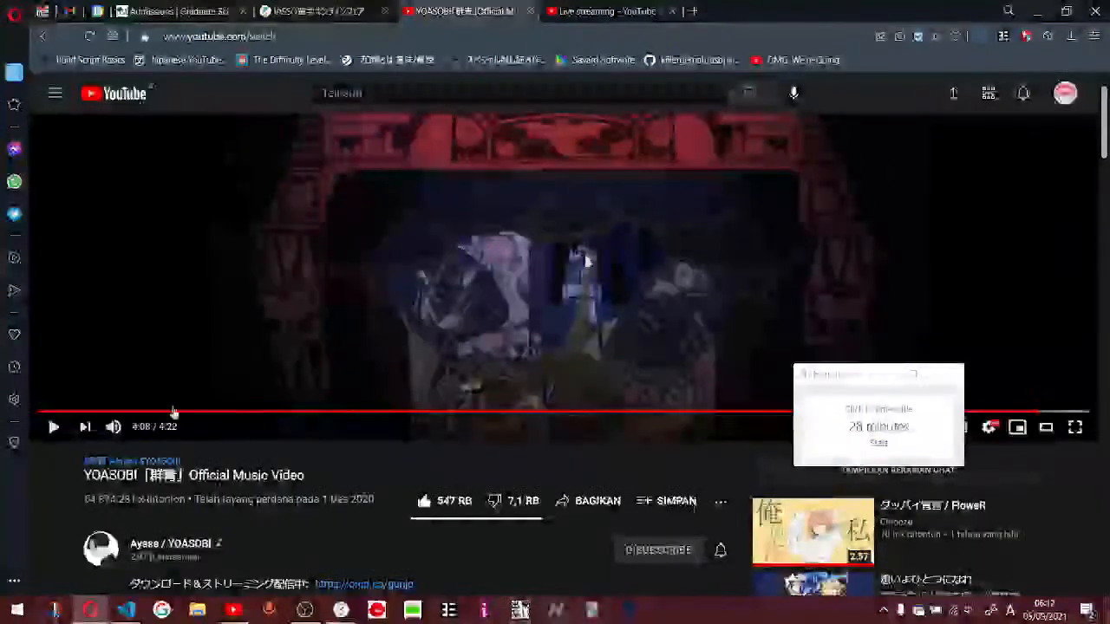
pyautogui.click(138, 428)
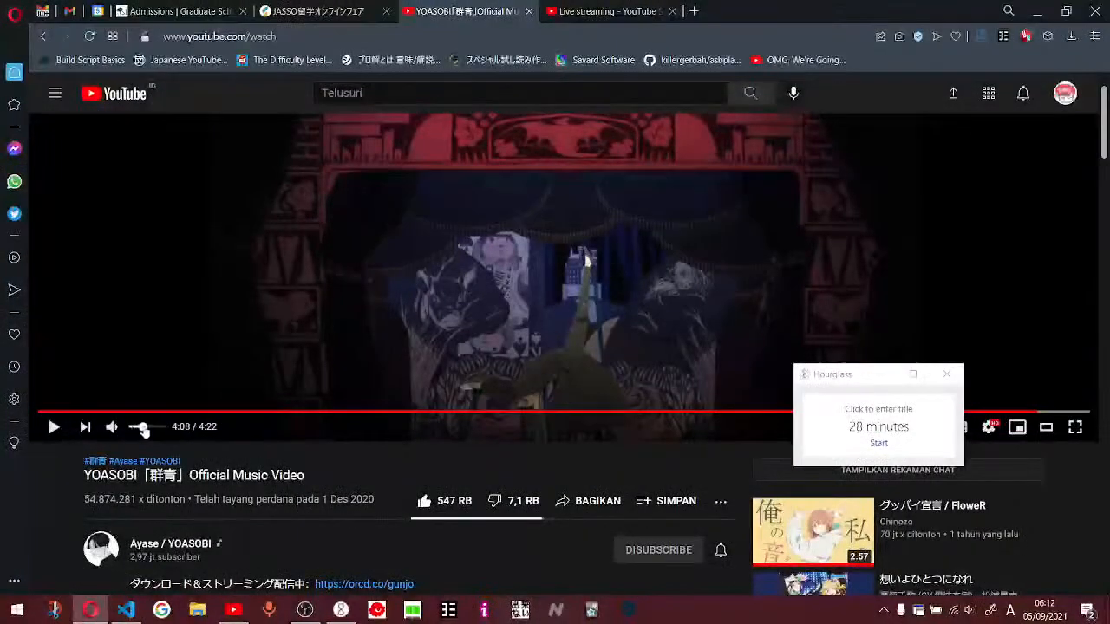
pyautogui.click(40, 411)
pyautogui.click(52, 426)
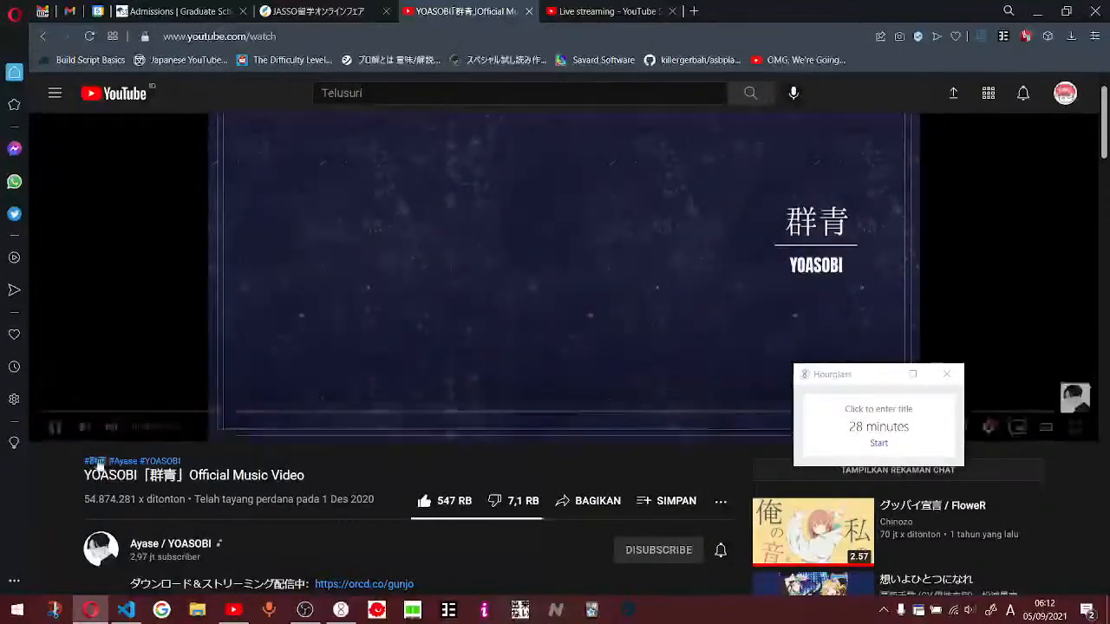
# - Move the Hourglass timer off the recommended videos and add 想いよひとつになれ to the playback queue
pyautogui.scroll(-3, 98, 466)
pyautogui.click(840, 371)
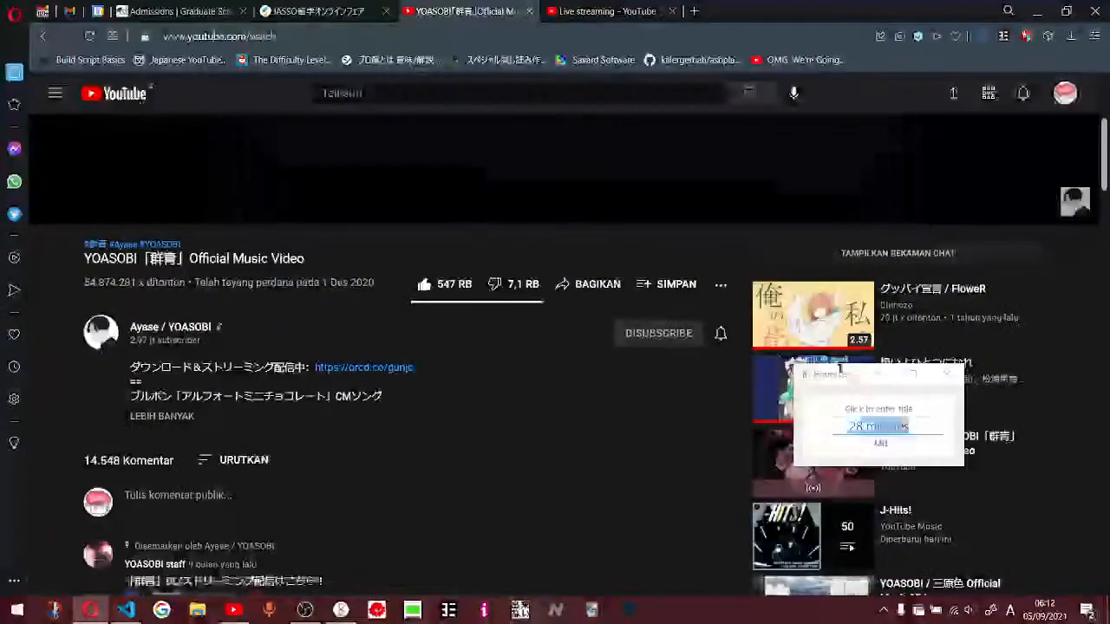
pyautogui.moveTo(839, 371); pyautogui.dragTo(522, 456)
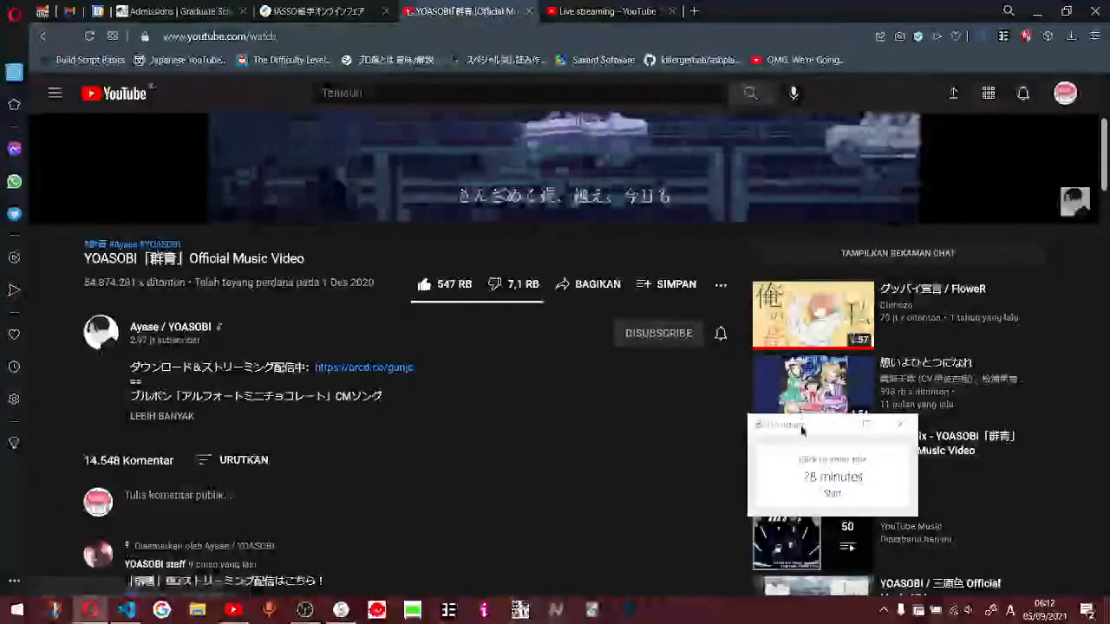
pyautogui.moveTo(807, 424); pyautogui.dragTo(561, 549)
pyautogui.click(862, 392)
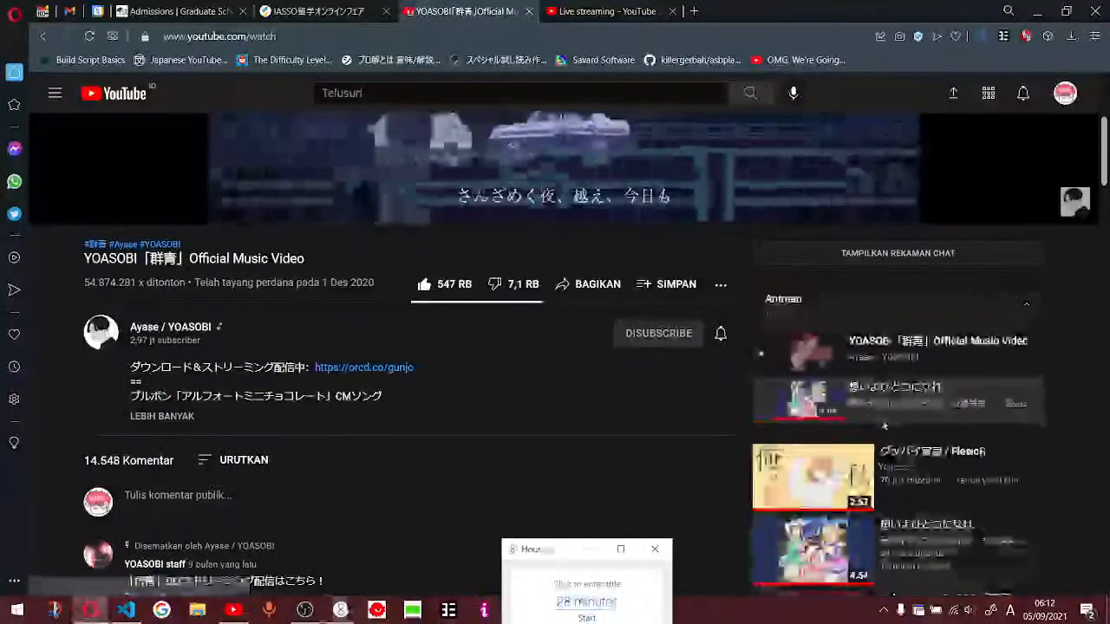
# - Look through the recommended videos listed beside the music video's comments
pyautogui.scroll(-1, 861, 392)
pyautogui.scroll(-5, 861, 346)
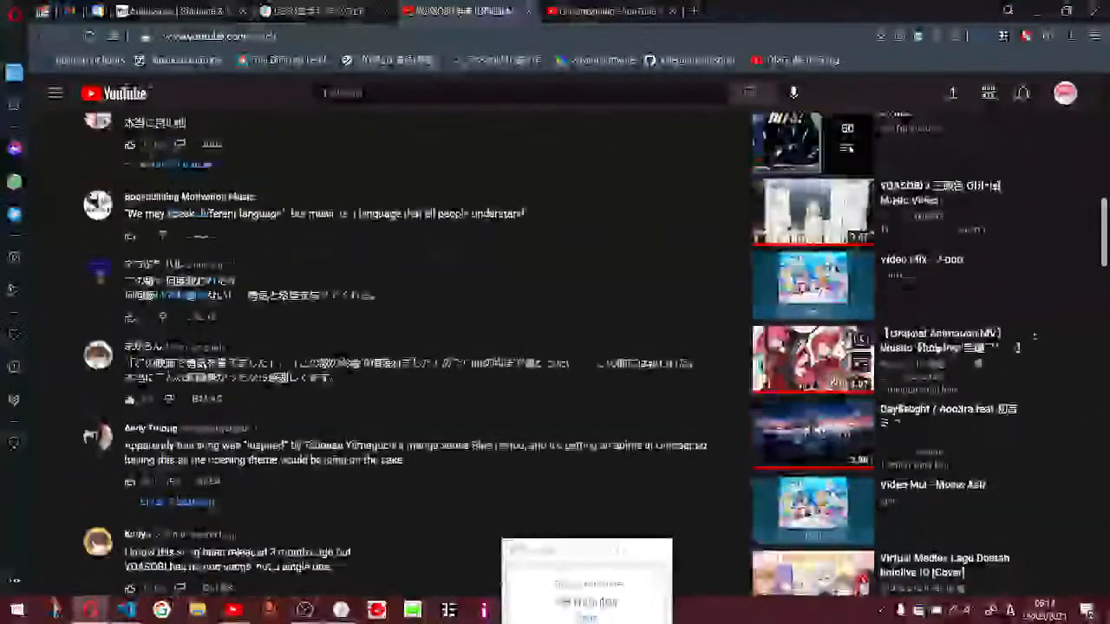
pyautogui.scroll(-3, 866, 260)
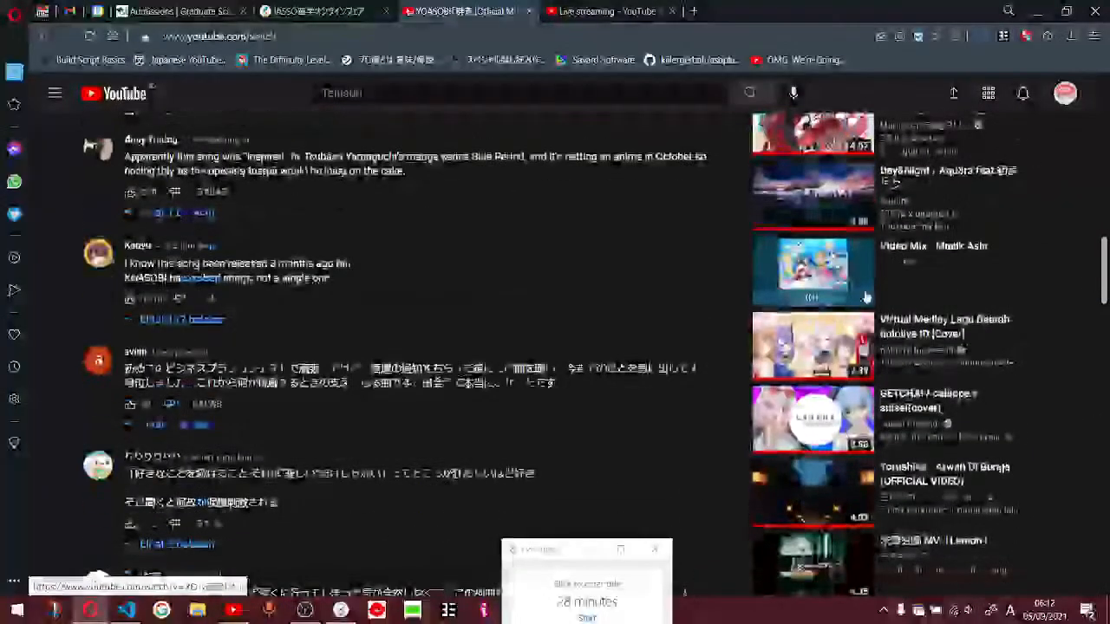
pyautogui.scroll(-2, 861, 401)
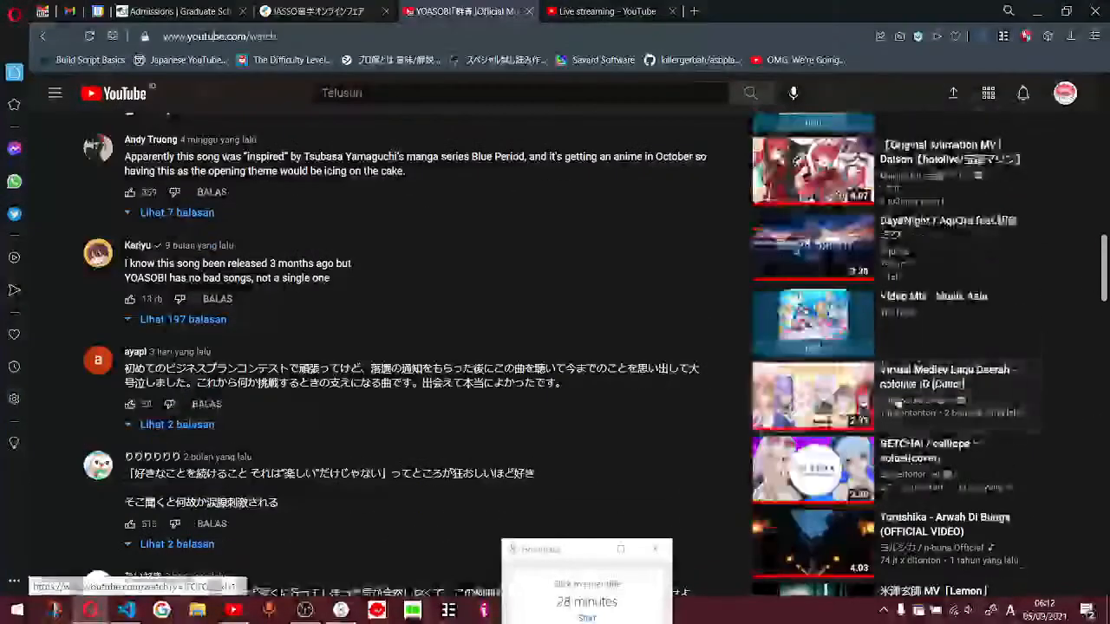
pyautogui.scroll(-4, 864, 338)
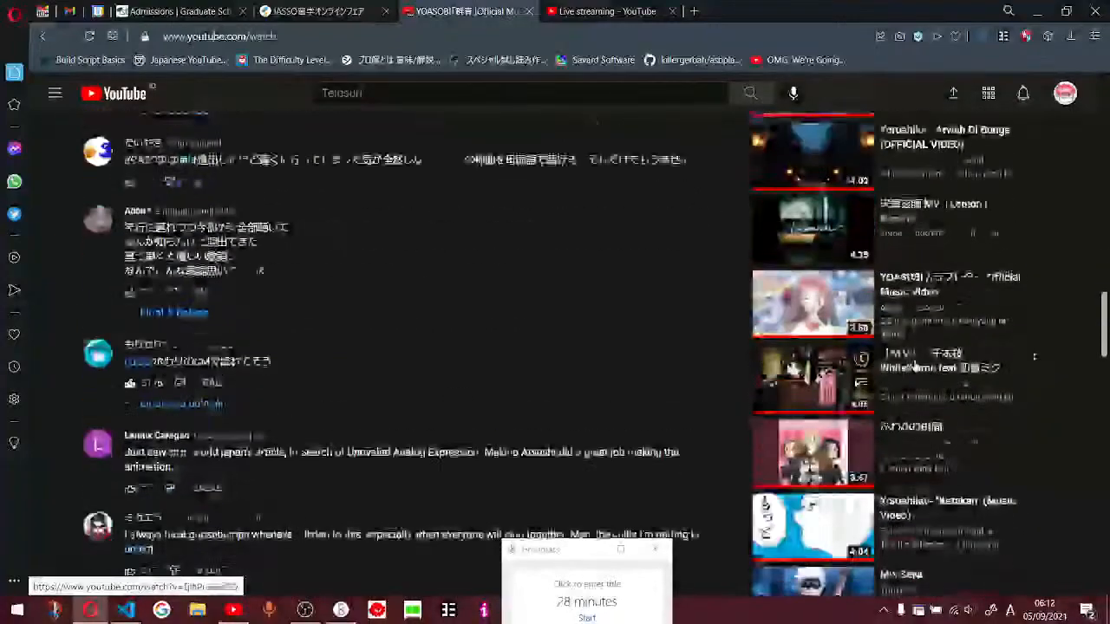
pyautogui.scroll(-3, 861, 394)
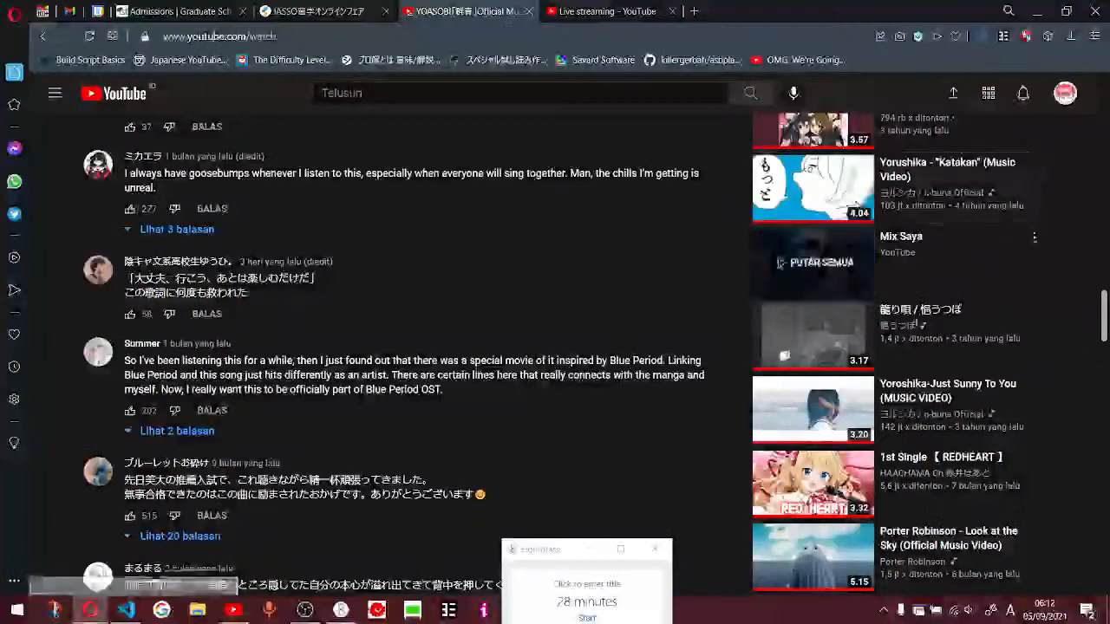
pyautogui.scroll(-5, 857, 201)
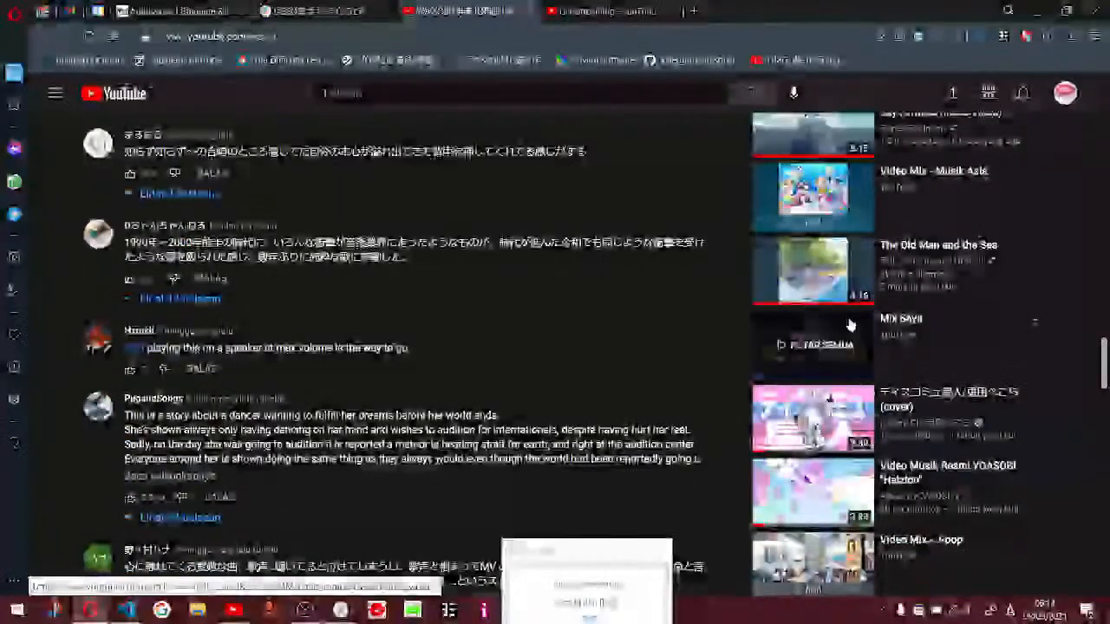
pyautogui.scroll(-6, 818, 434)
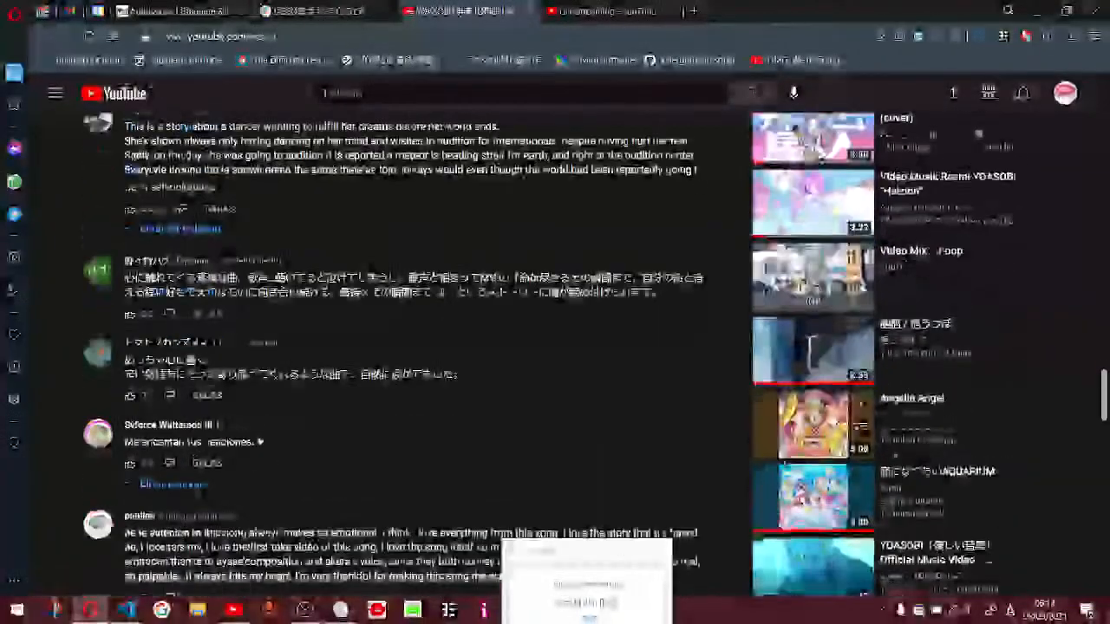
pyautogui.scroll(-5, 859, 421)
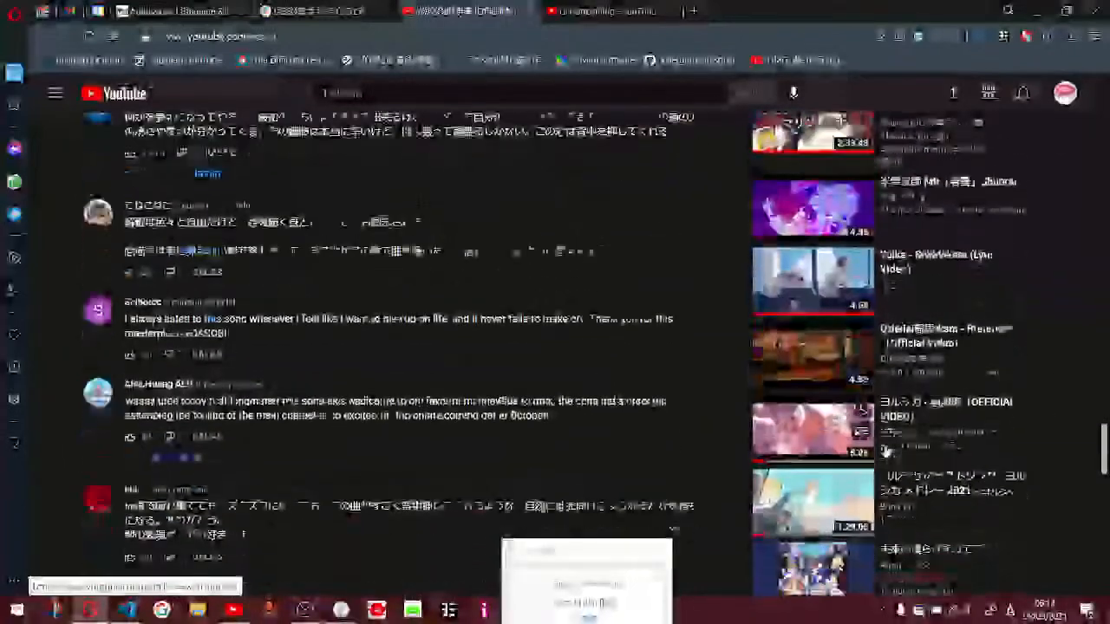
pyautogui.scroll(-4, 863, 325)
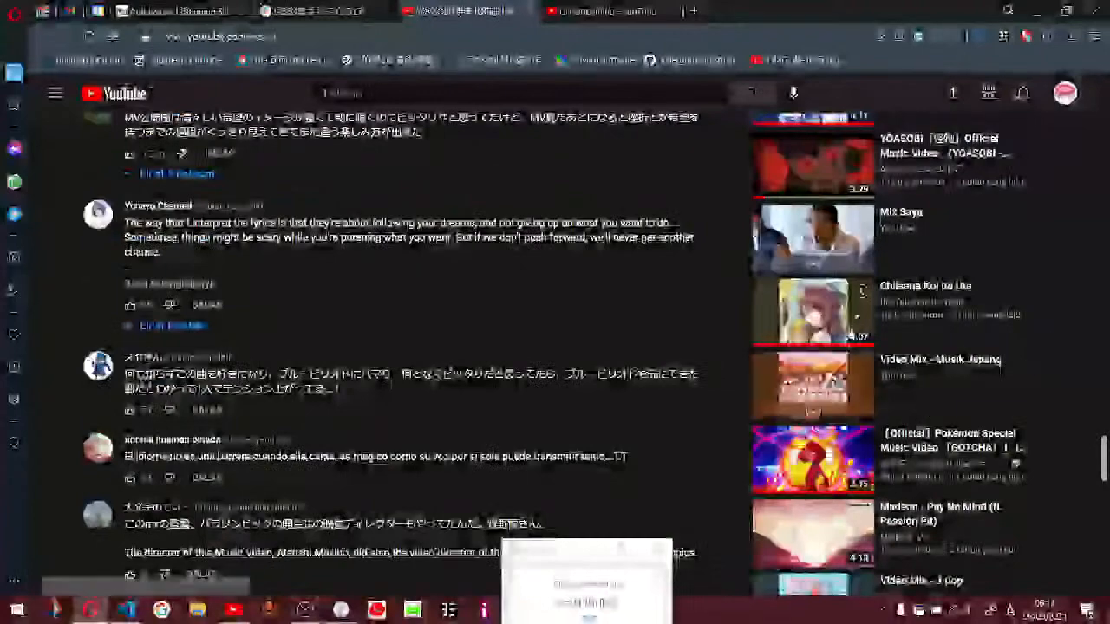
pyautogui.scroll(-3, 917, 358)
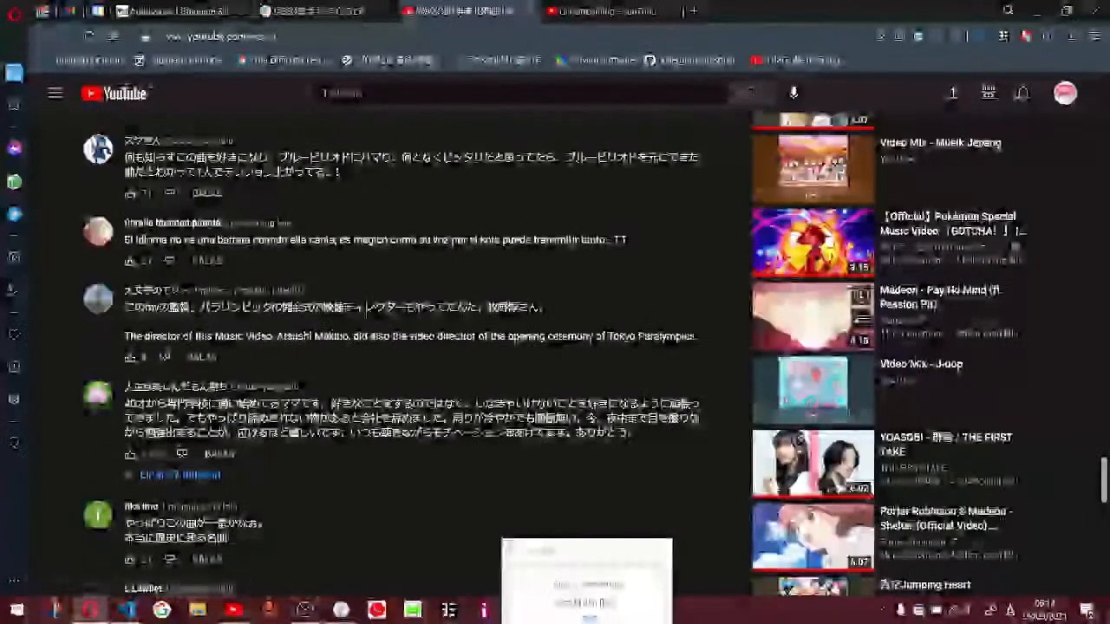
pyautogui.scroll(-3, 1034, 225)
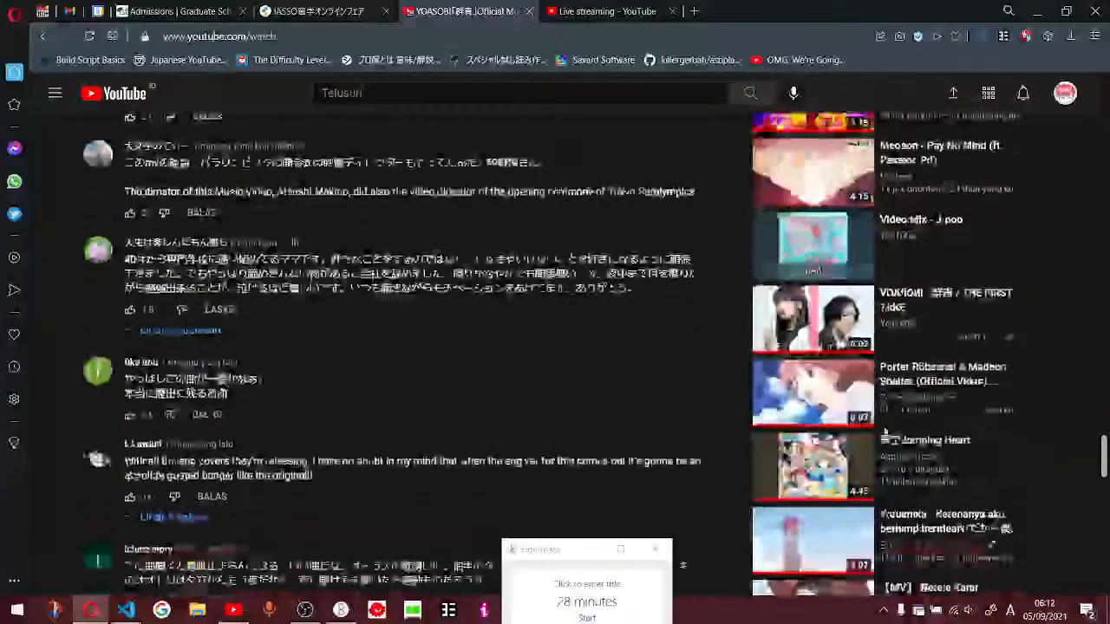
pyautogui.scroll(-3, 876, 481)
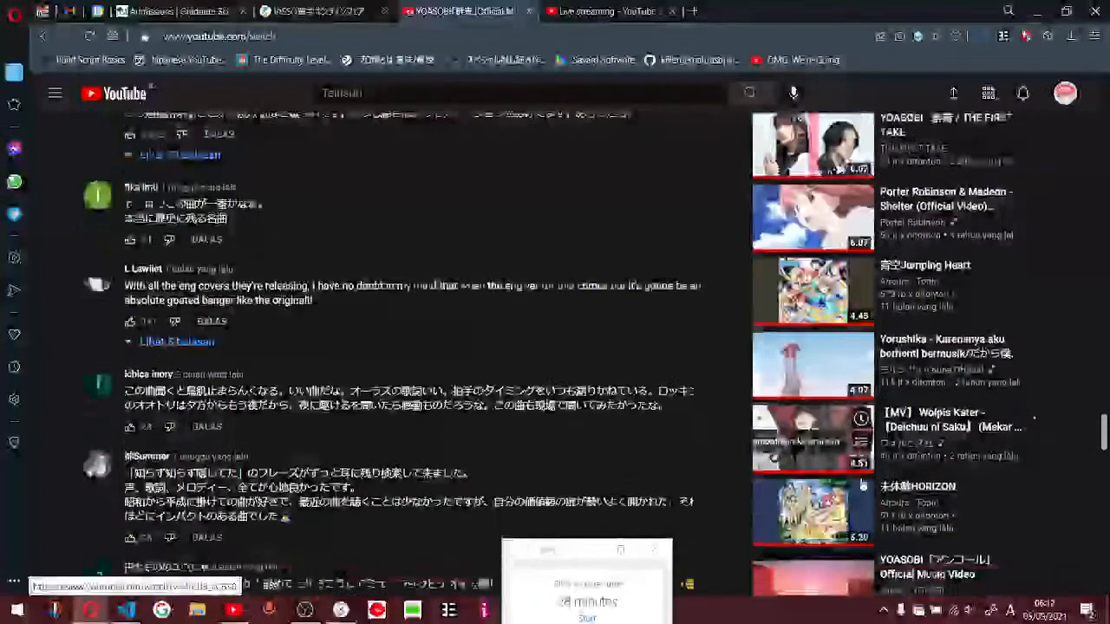
pyautogui.scroll(-3, 876, 481)
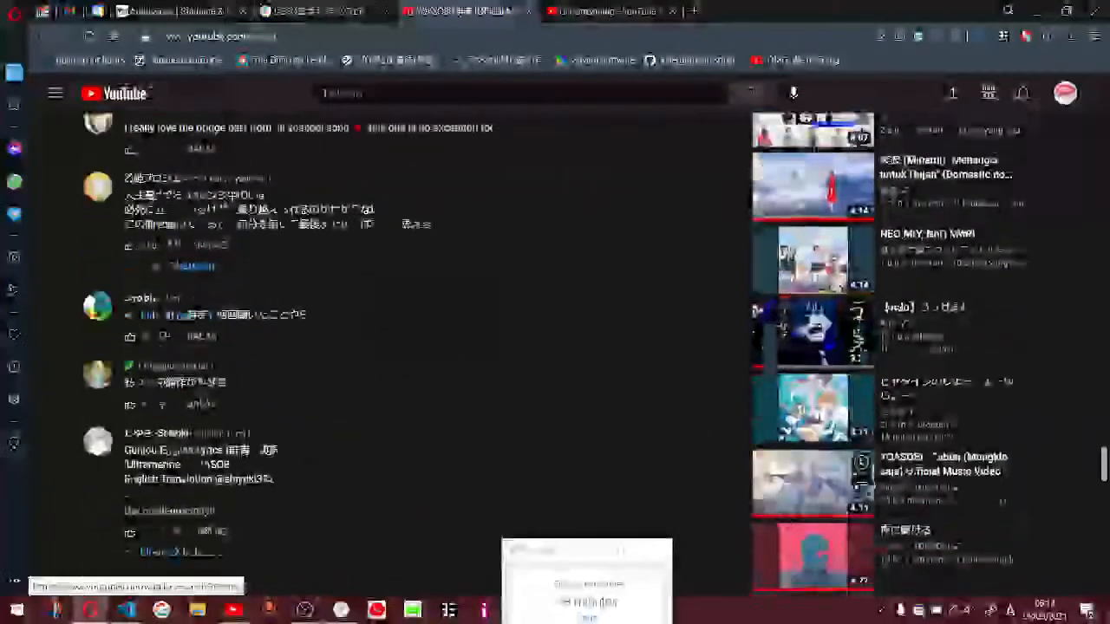
pyautogui.scroll(-6, 871, 481)
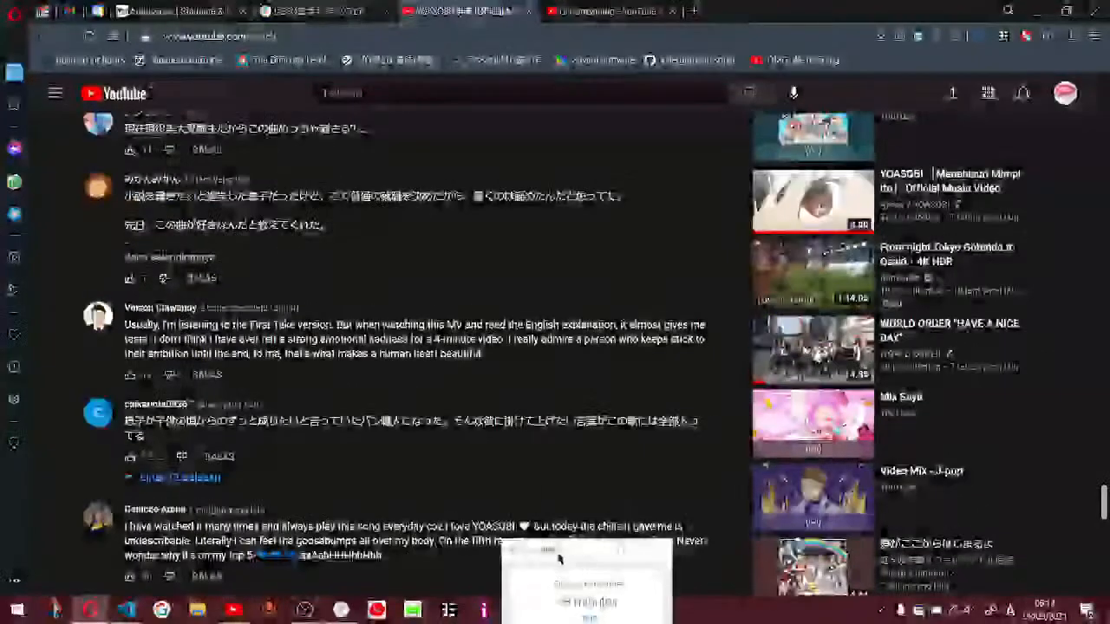
# - Bring the Hourglass timer fully into view, start its 28-minute countdown and minimize the browser
pyautogui.moveTo(557, 556); pyautogui.dragTo(606, 419)
pyautogui.click(632, 485)
pyautogui.click(1038, 10)
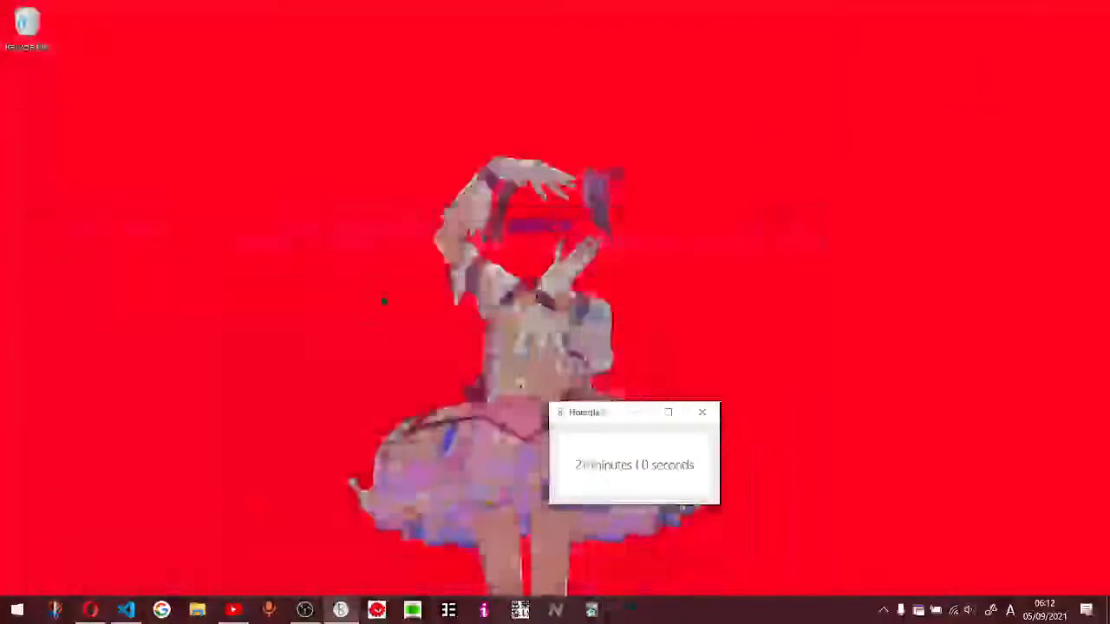
# - Open the YouTube app window and return to the music video's player in the Opera browser
pyautogui.click(235, 610)
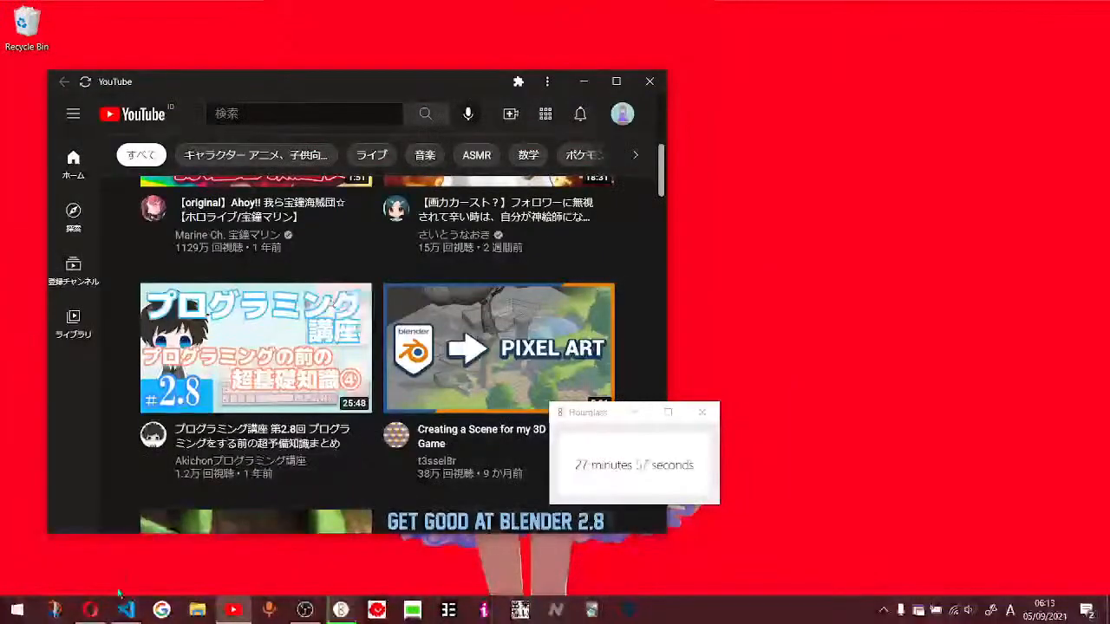
pyautogui.click(91, 610)
pyautogui.scroll(-15, 479, 240)
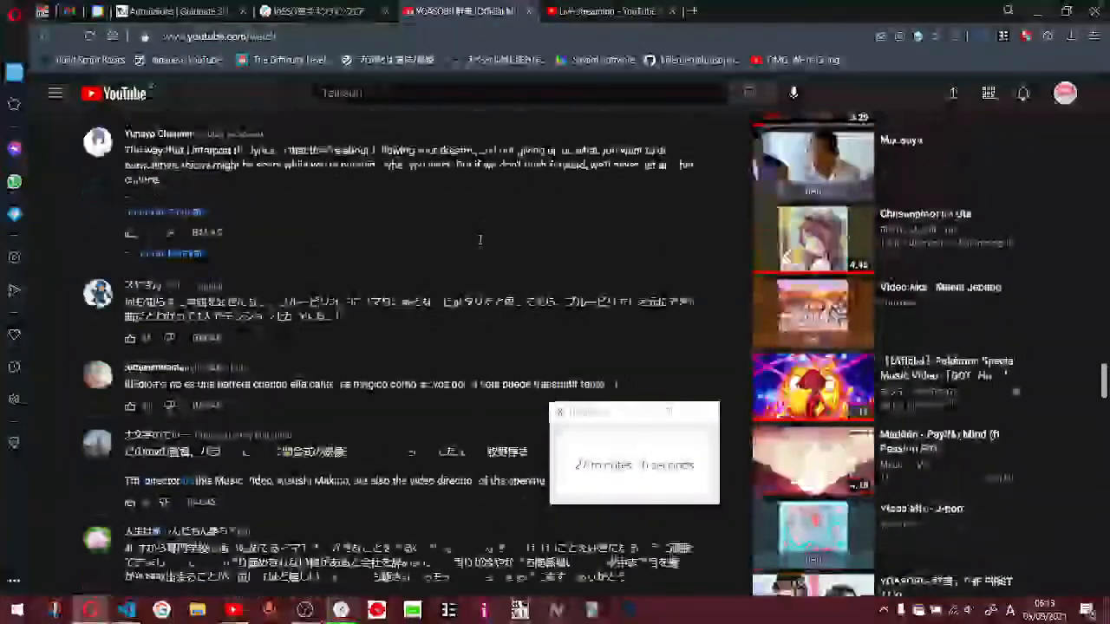
pyautogui.scroll(15, 479, 240)
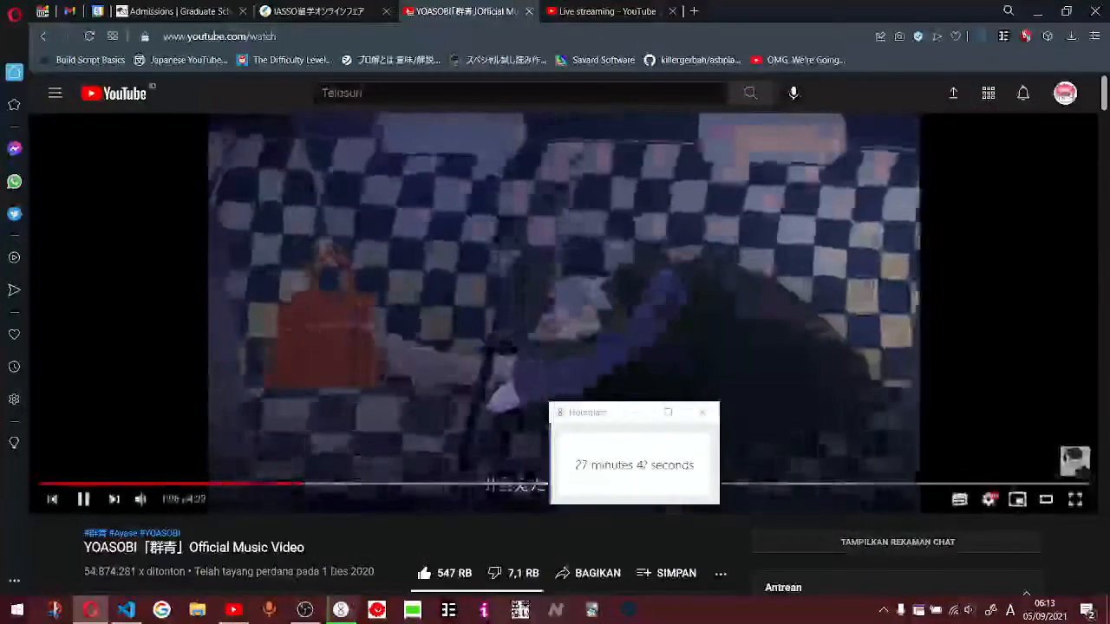
# - Pop the YOASOBI music video out into a picture-in-picture window
pyautogui.click(671, 223)
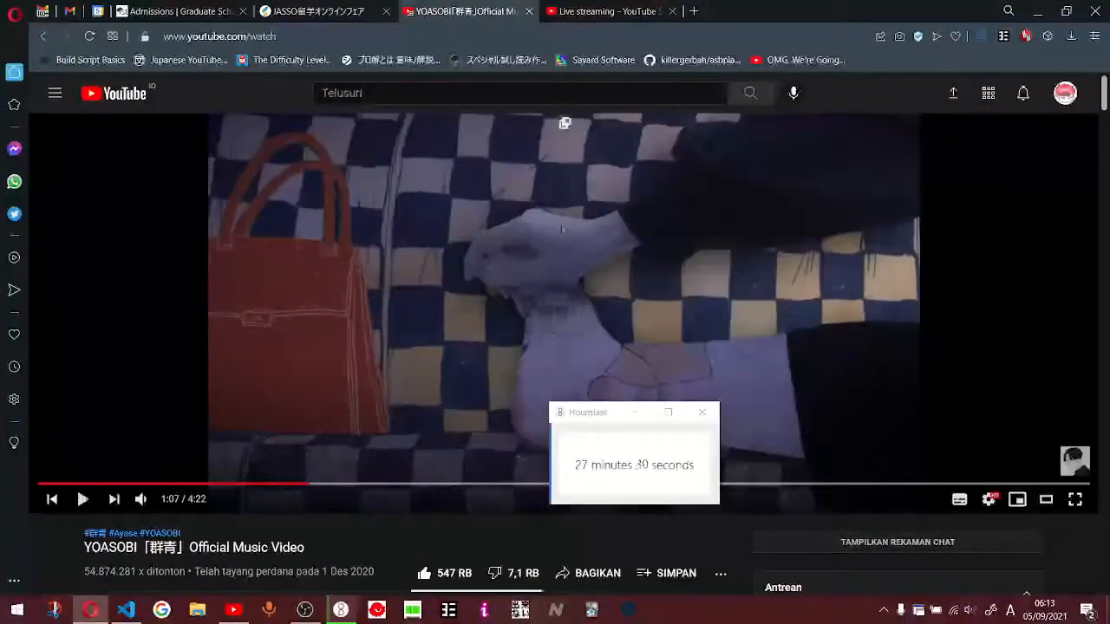
pyautogui.click(667, 228)
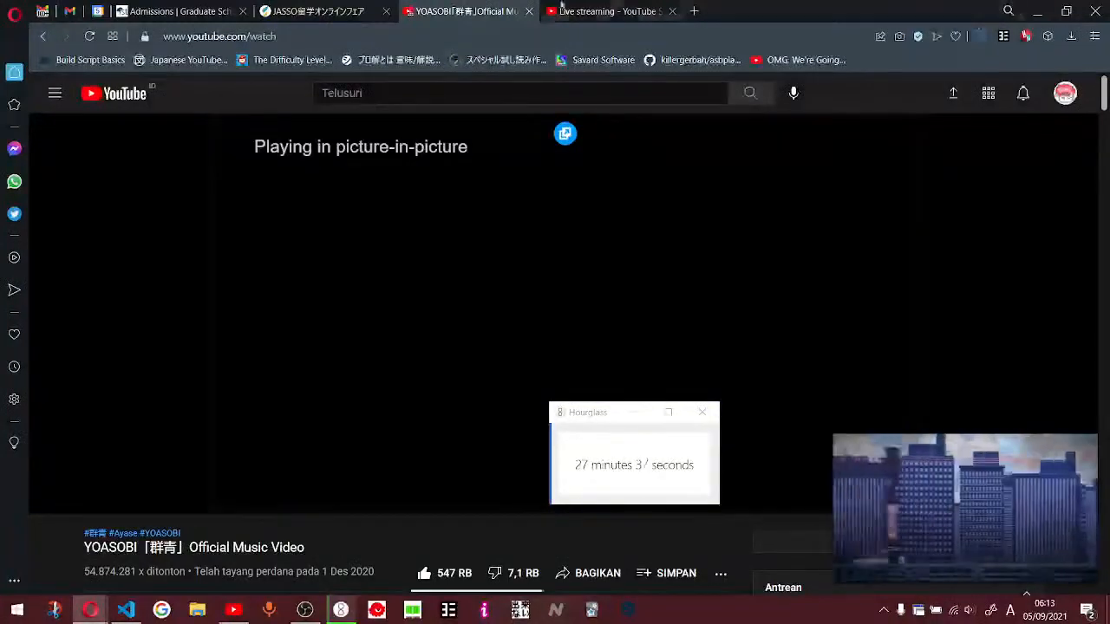
pyautogui.click(561, 10)
pyautogui.hotkey('ctrl', 'Tab')
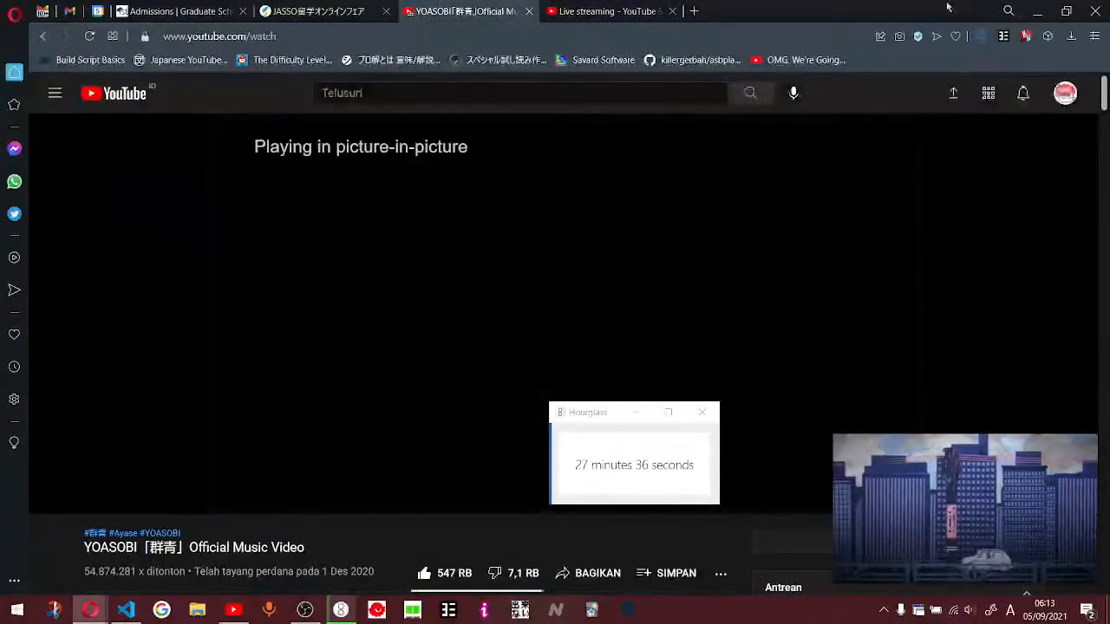
# - In the YouTube app, open "Complete Beginners Guide to Blender 2.8 | Free course | Part 3", skip its ad and pause it
pyautogui.click(1038, 12)
pyautogui.scroll(-2, 475, 296)
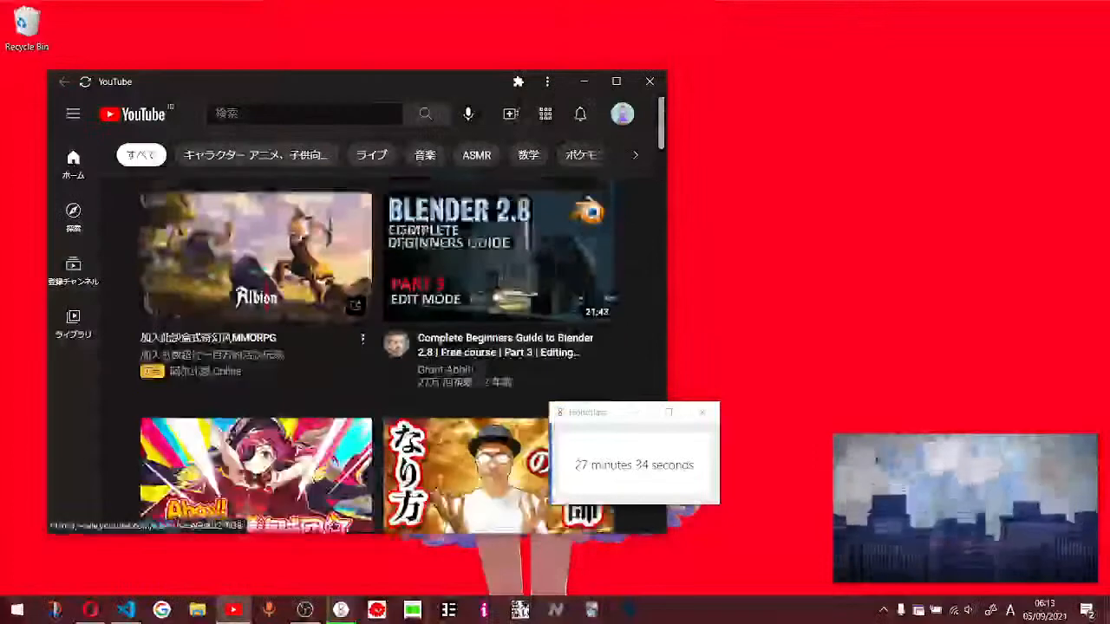
pyautogui.press('XF86AudioRaiseVolume')
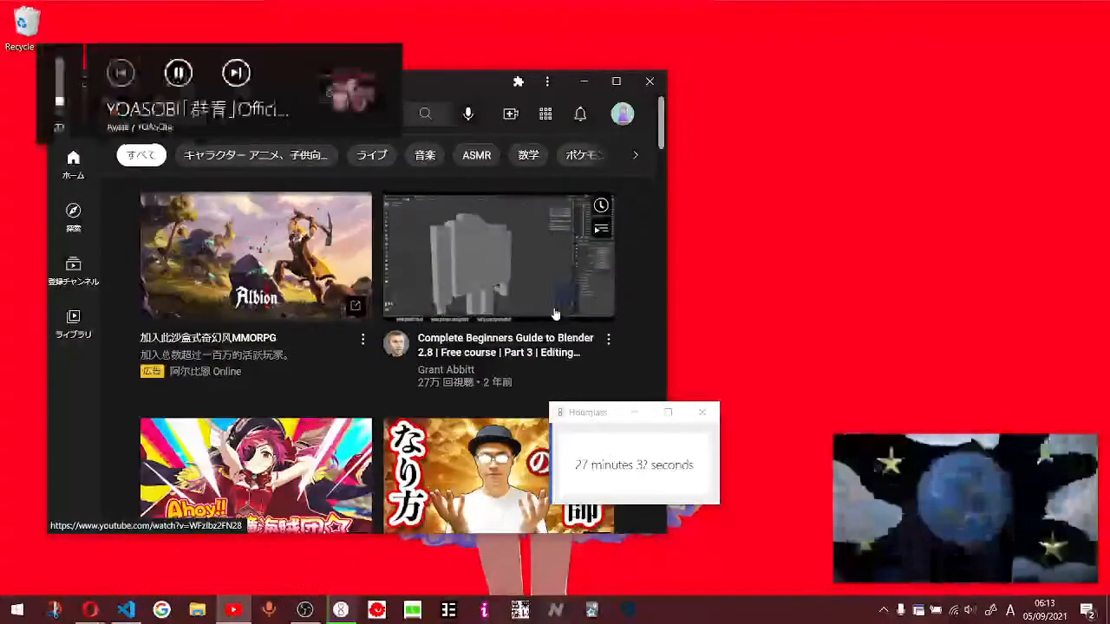
pyautogui.click(521, 285)
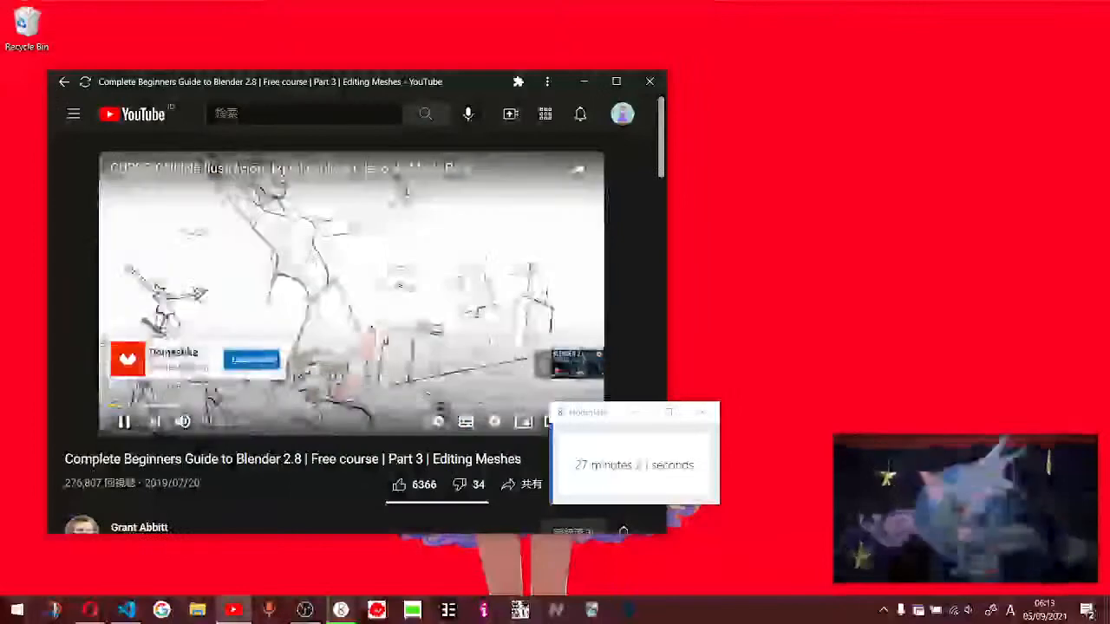
pyautogui.click(560, 371)
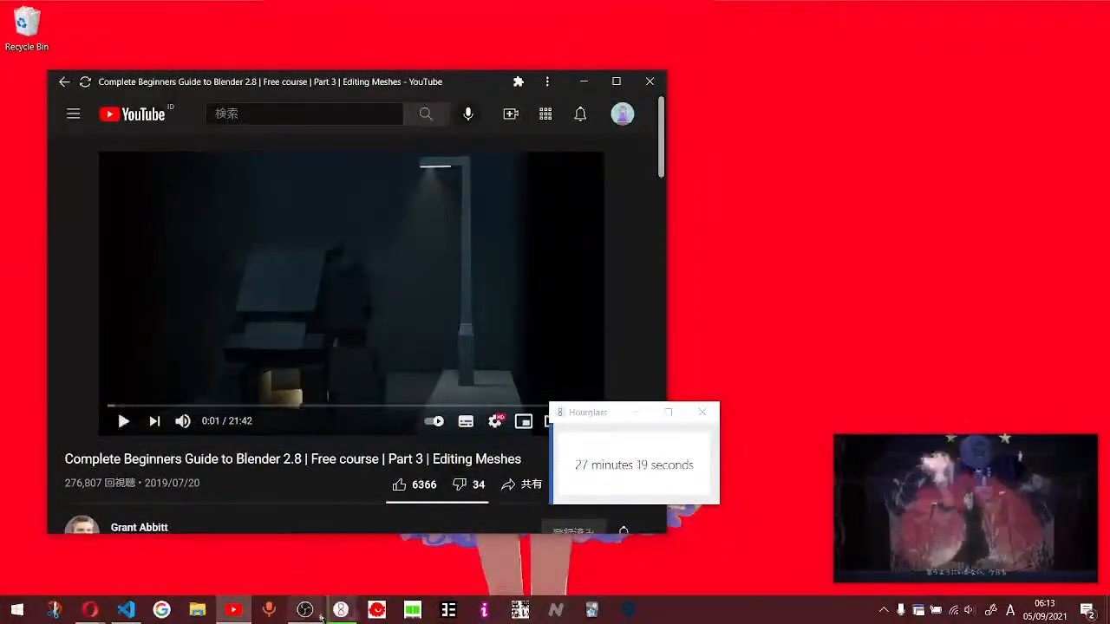
# - Switch to Visual Studio Code and add a "/Day 27" heading with the entry "> Man and Monster part 3" at the end of blender.txt
pyautogui.press('super')
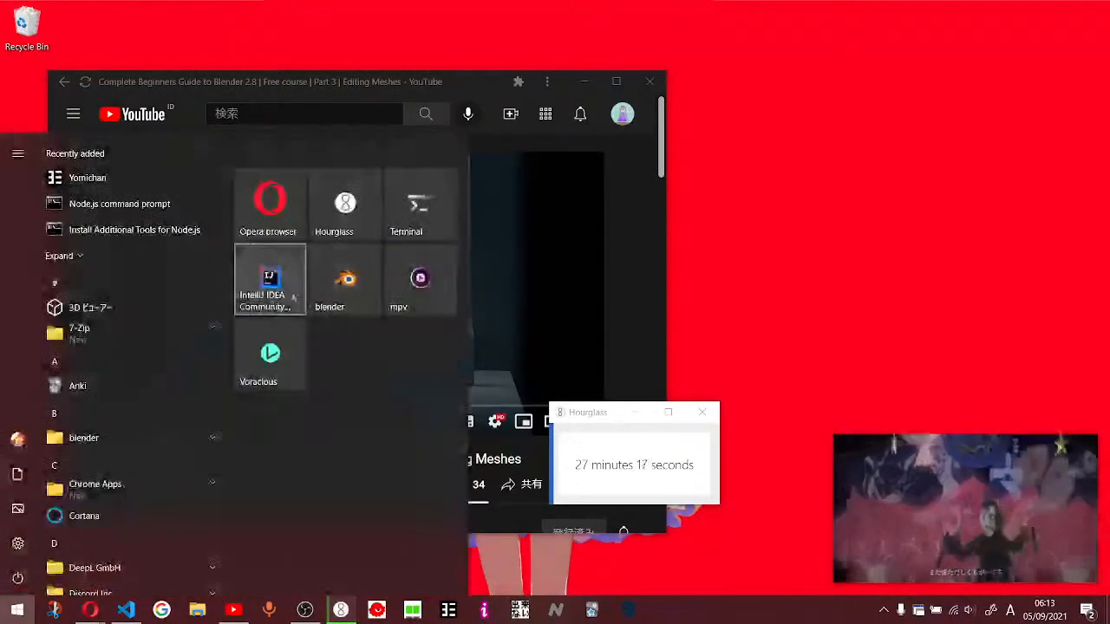
pyautogui.click(125, 610)
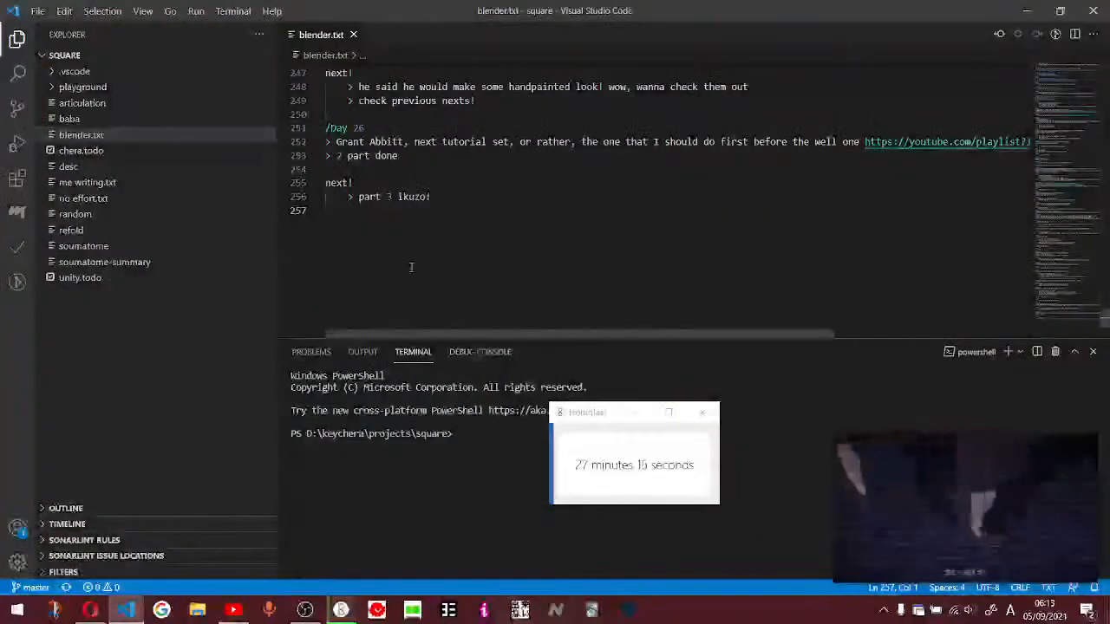
pyautogui.press('Return')
pyautogui.press('Tab')
pyautogui.write('/')
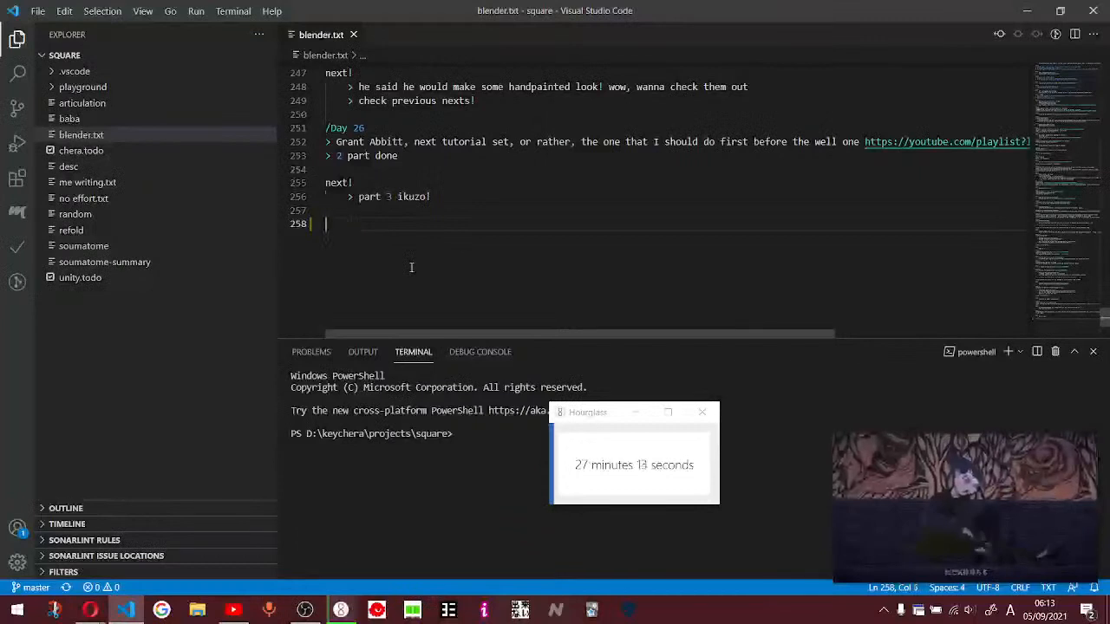
pyautogui.write('Day 27')
pyautogui.press('Return')
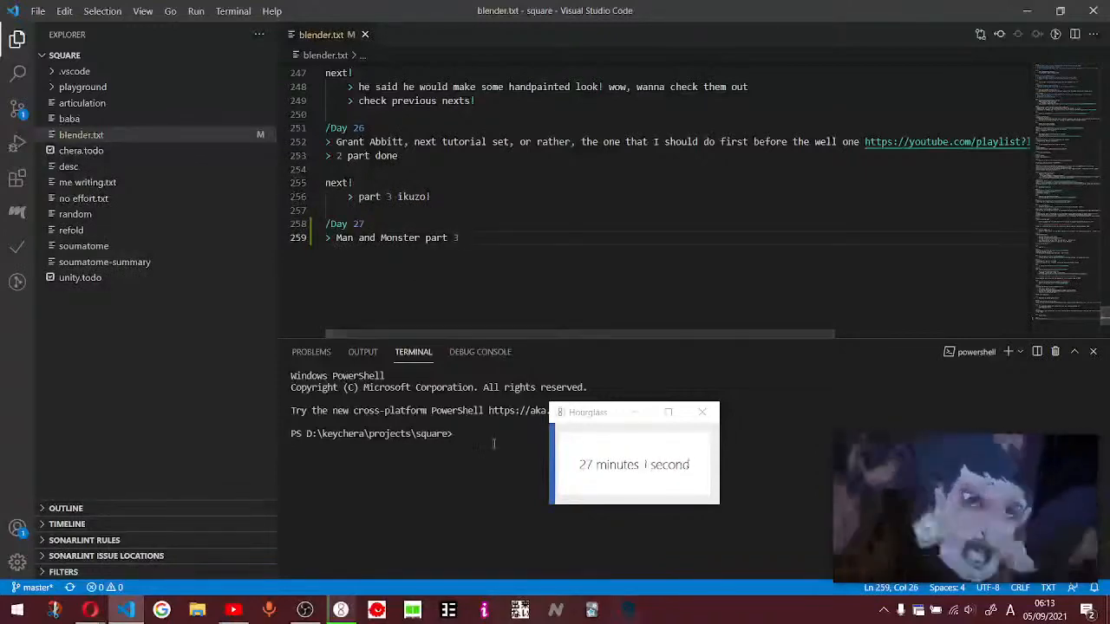
# - Copy the ✔ mark from an earlier entry onto the "part 3 ikuzo!" line and start a new line below the Day 27 entry
pyautogui.scroll(5, 521, 199)
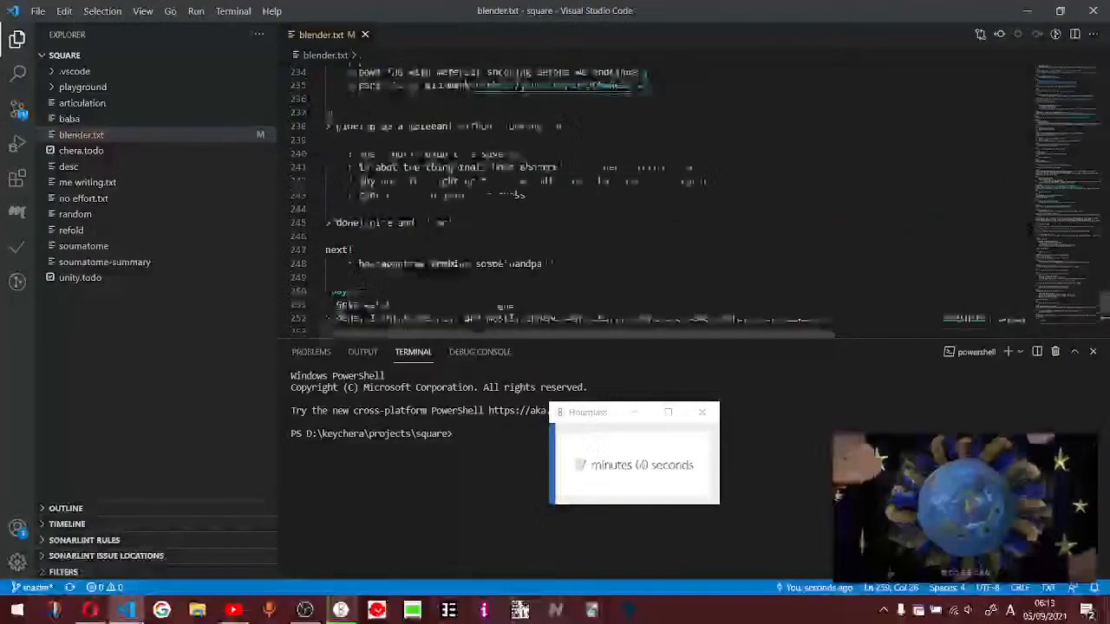
pyautogui.scroll(2, 588, 198)
pyautogui.moveTo(638, 131); pyautogui.dragTo(661, 138)
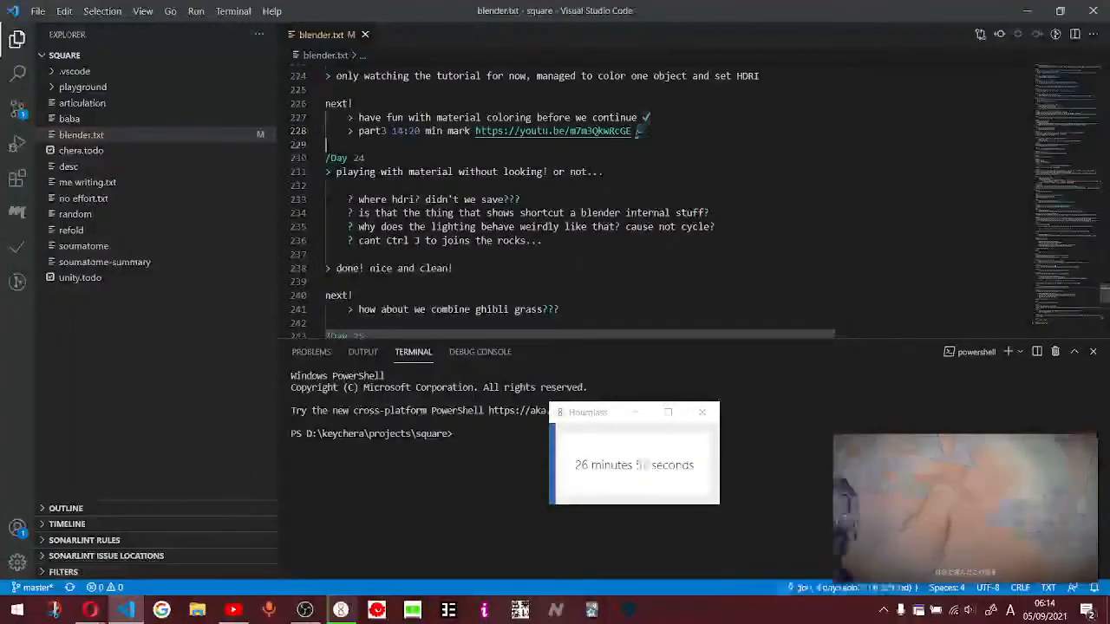
pyautogui.scroll(-8, 524, 213)
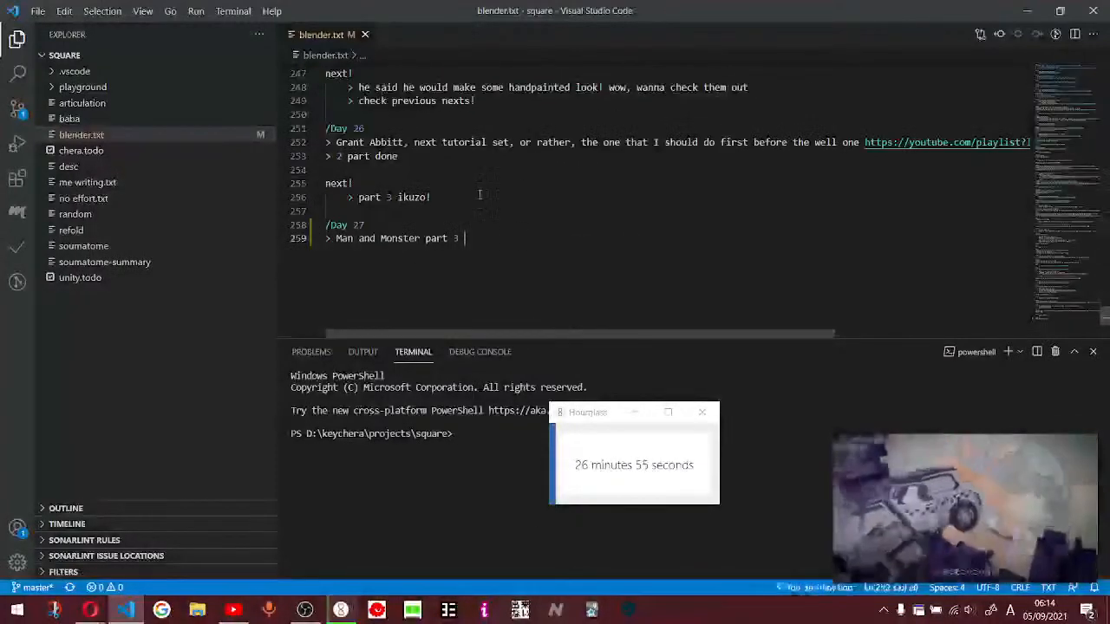
pyautogui.click(496, 225)
pyautogui.click(499, 240)
pyautogui.press('Return')
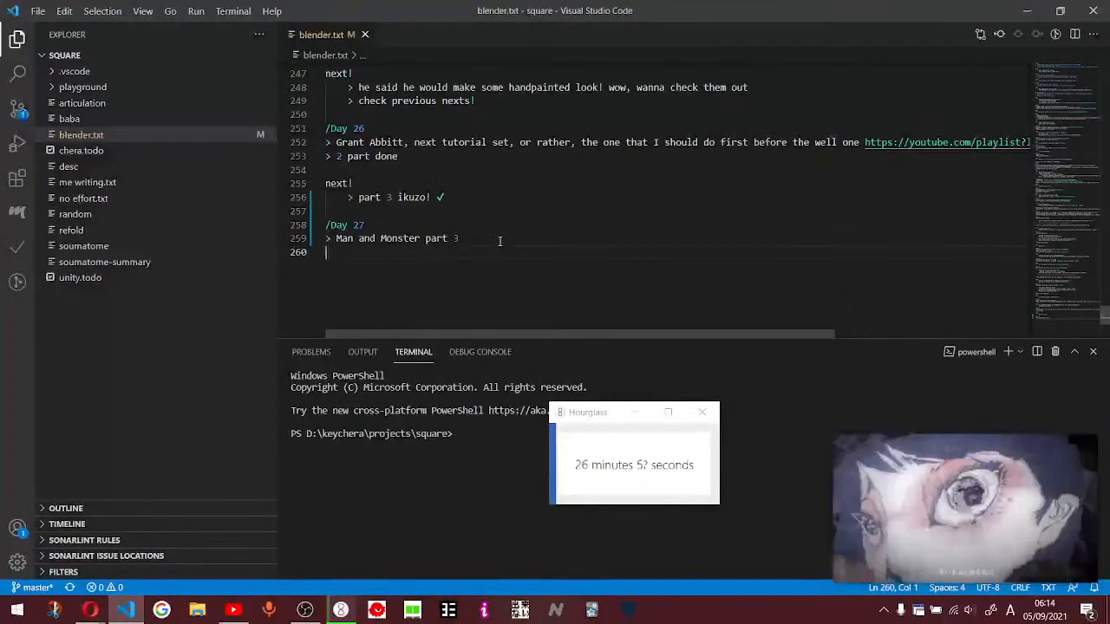
# - Launch Blender and move the Hourglass timer to the lower screen corner opposite the picture-in-picture video
pyautogui.press('super')
pyautogui.write('ble')
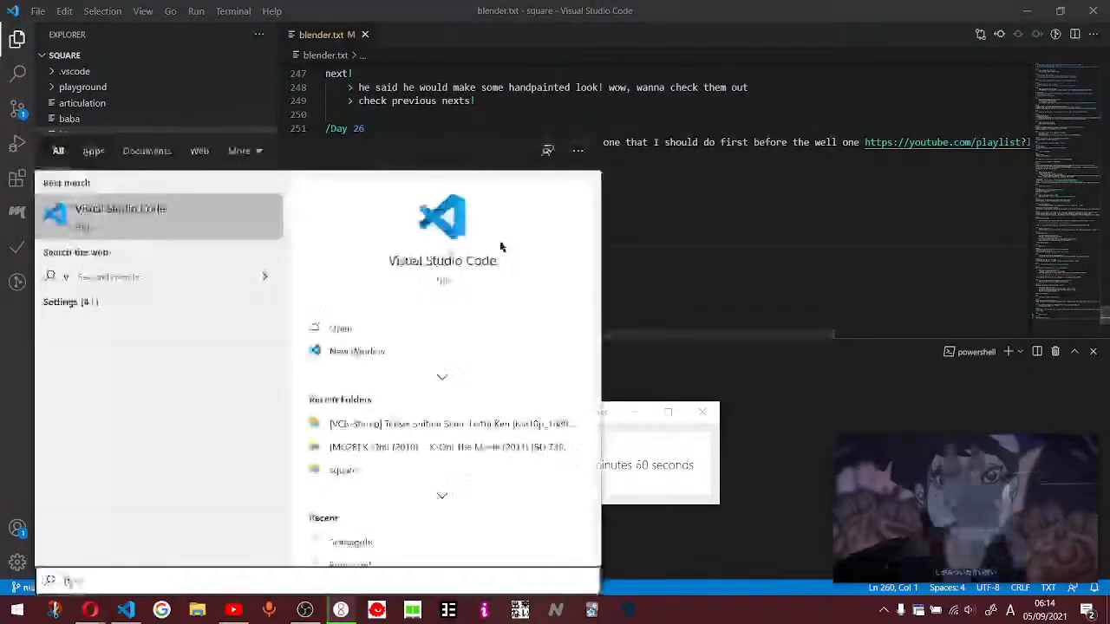
pyautogui.press('Return')
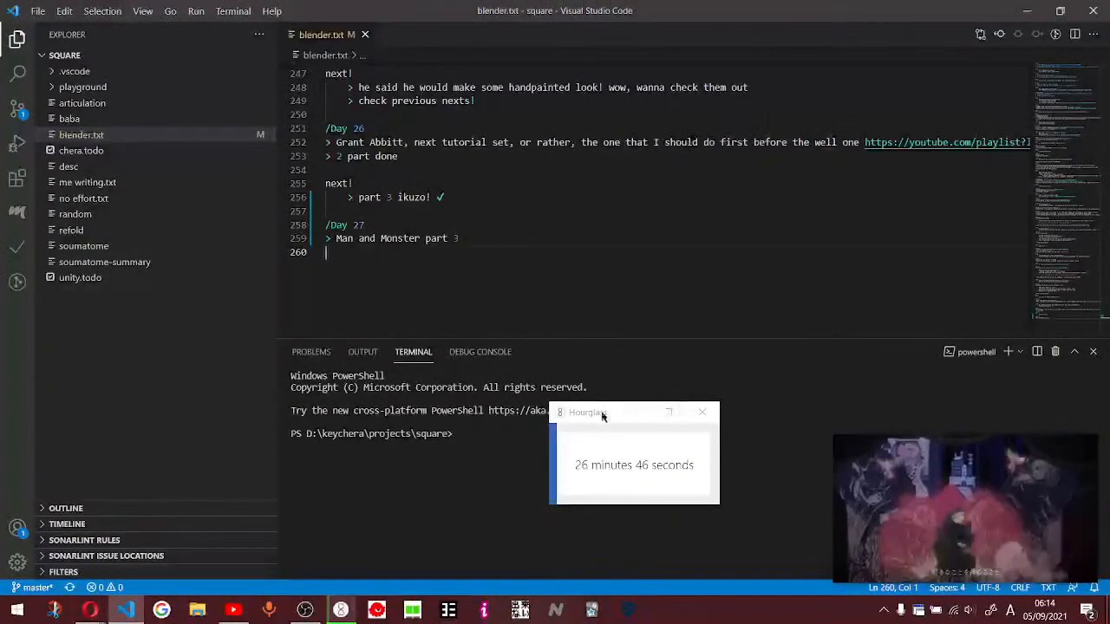
pyautogui.moveTo(603, 416); pyautogui.dragTo(71, 496)
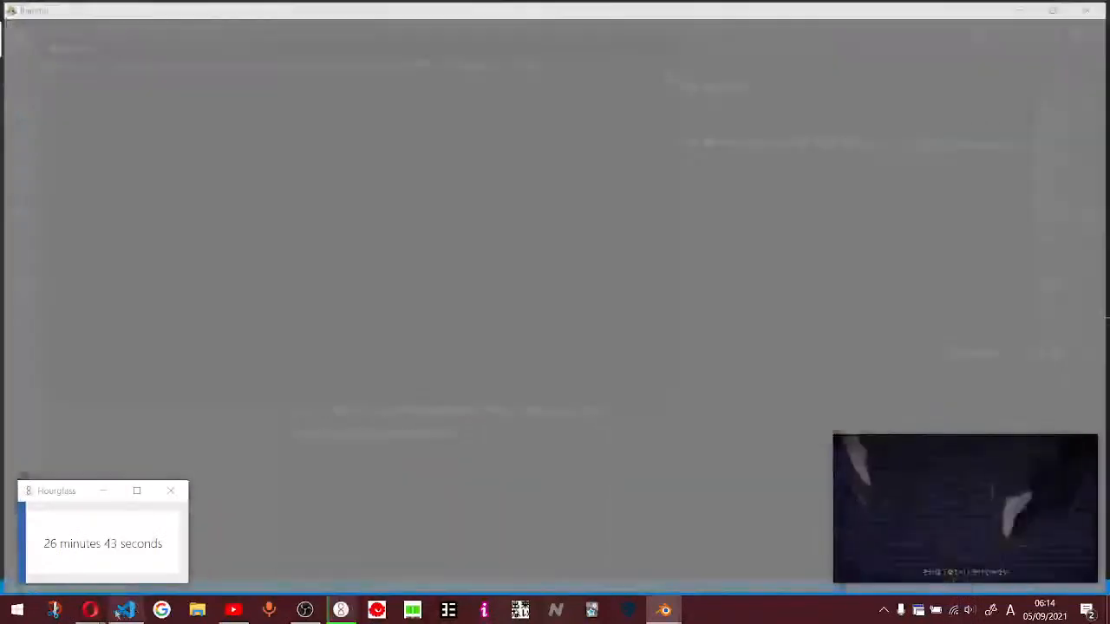
# - Bring the YouTube app forward, play the Part 3 Blender tutorial and lower the volume
pyautogui.click(235, 613)
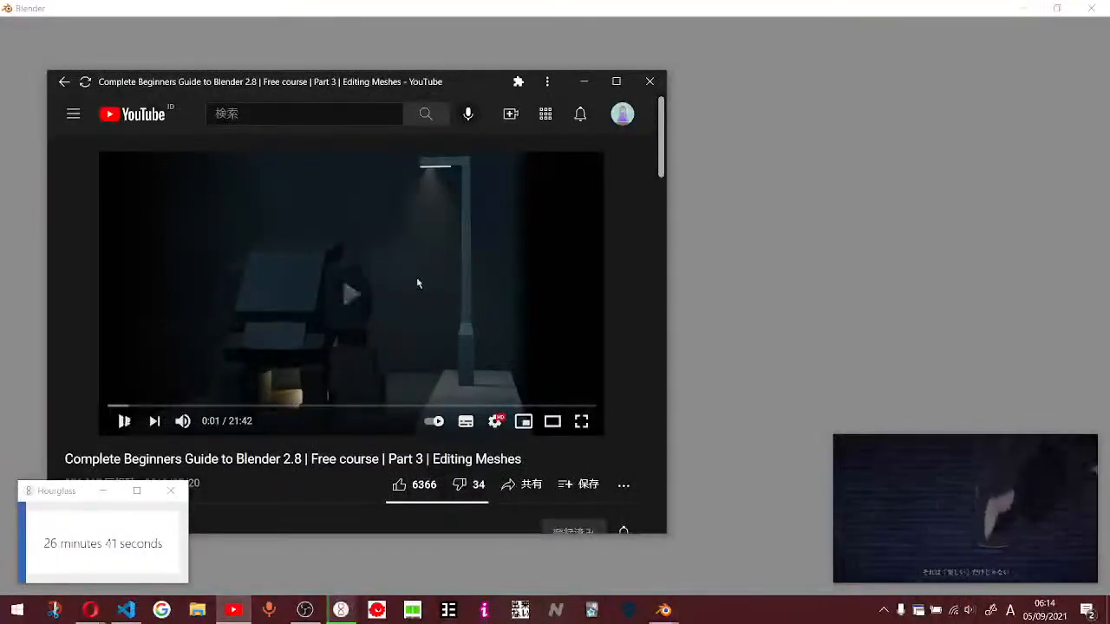
pyautogui.moveTo(920, 566)
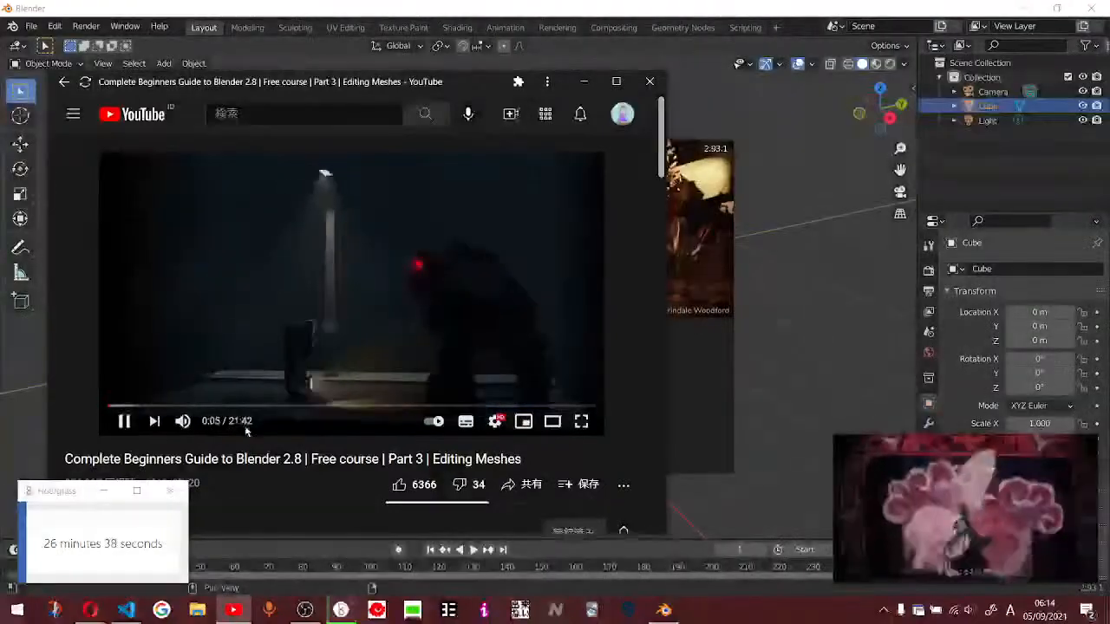
pyautogui.moveTo(183, 425)
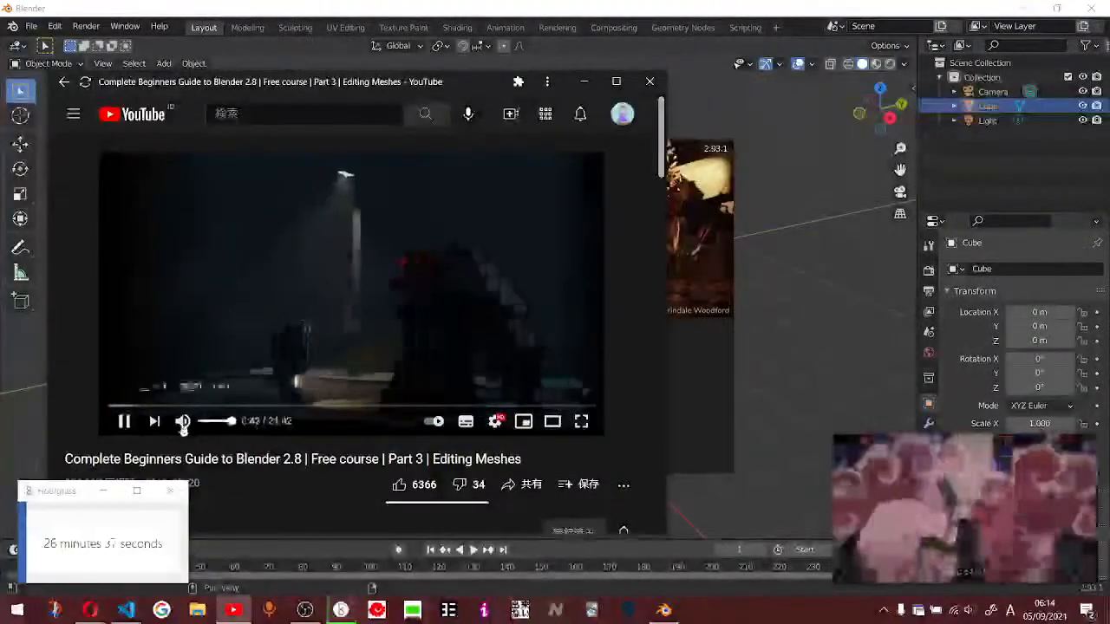
pyautogui.press('XF86AudioLowerVolume')
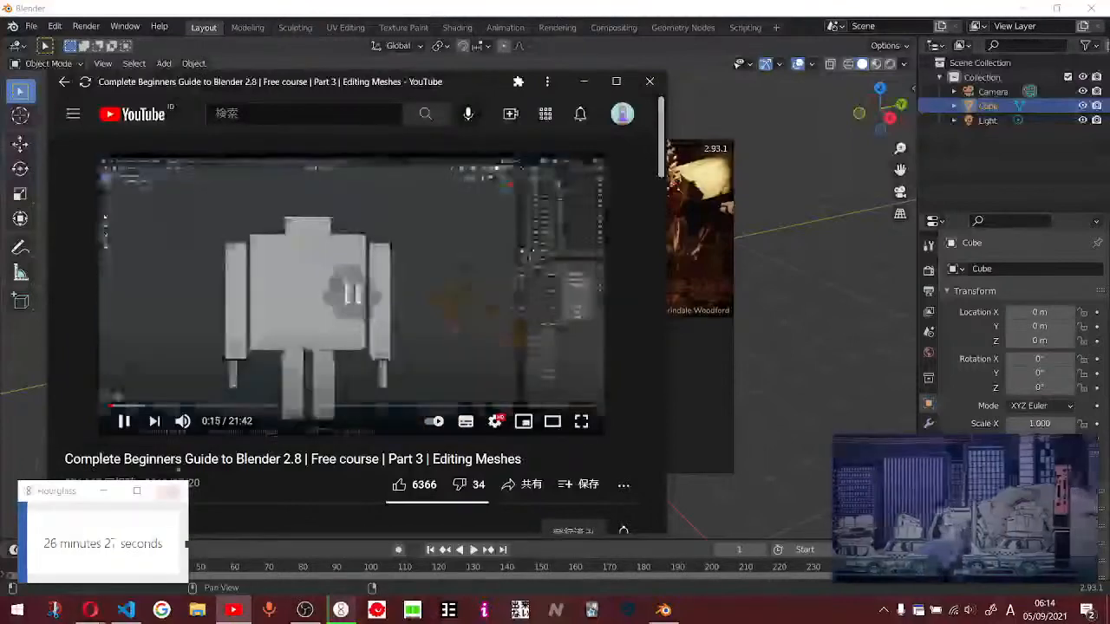
# - Turn down the YOASOBI music video's volume in Opera, return to the YouTube tutorial and minimize the browser
pyautogui.click(90, 610)
pyautogui.click(97, 538)
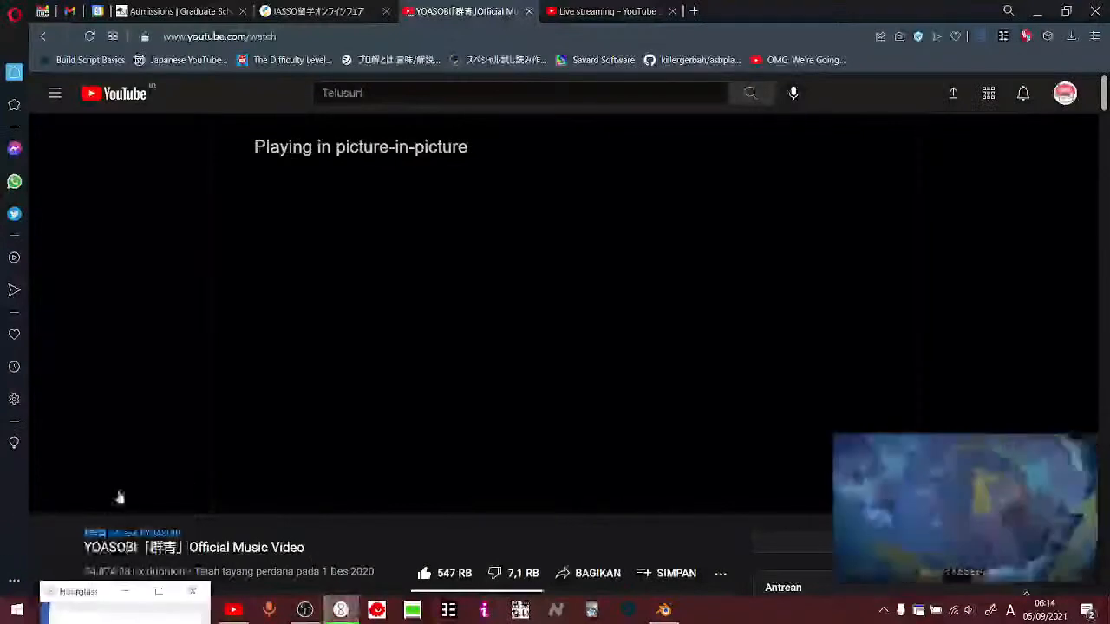
pyautogui.moveTo(144, 506)
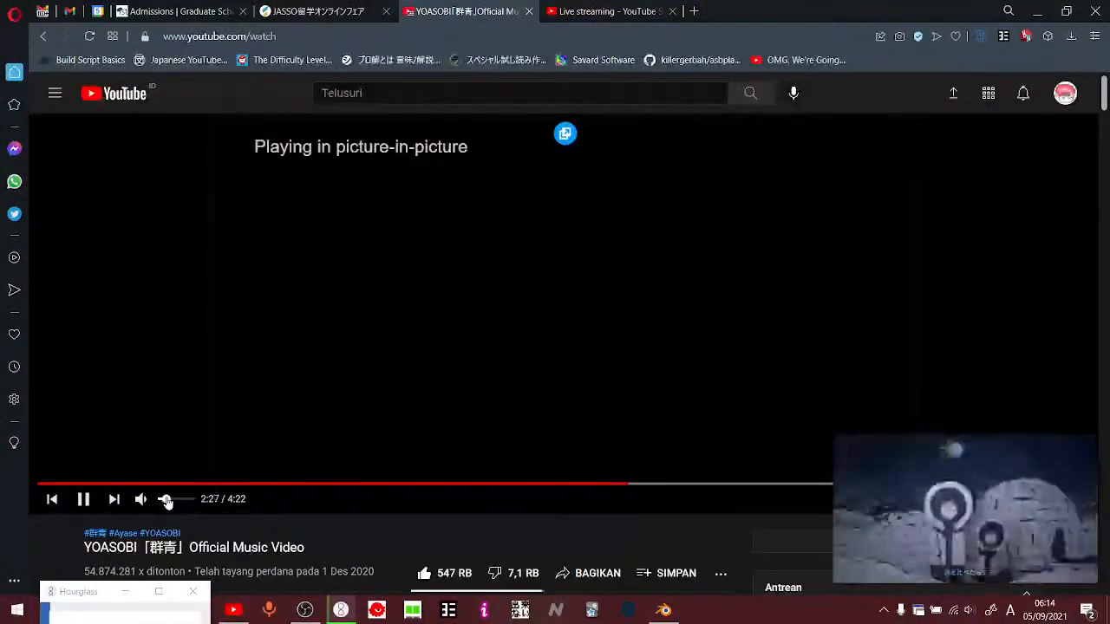
pyautogui.click(231, 610)
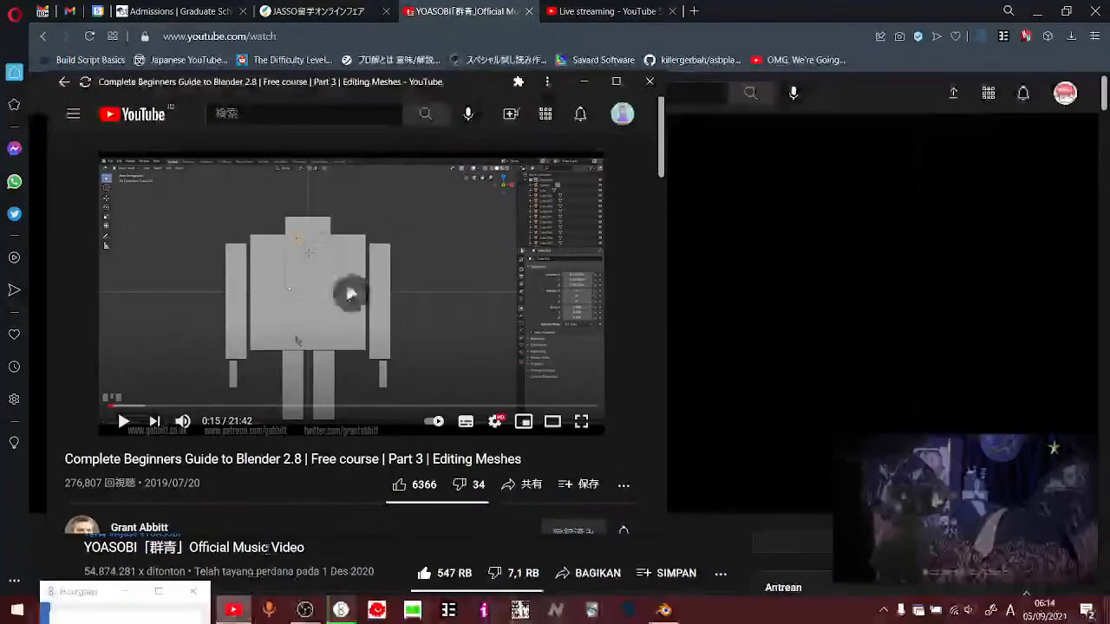
pyautogui.click(1039, 10)
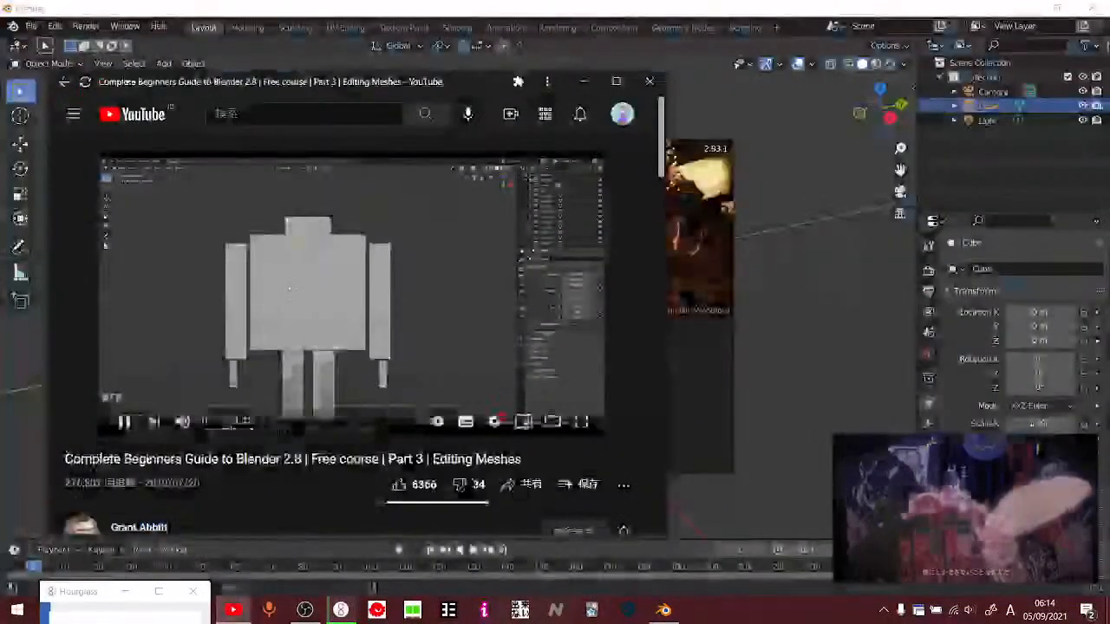
# - Switch to Blender and open the recent file man_monster.blend
pyautogui.click(878, 309)
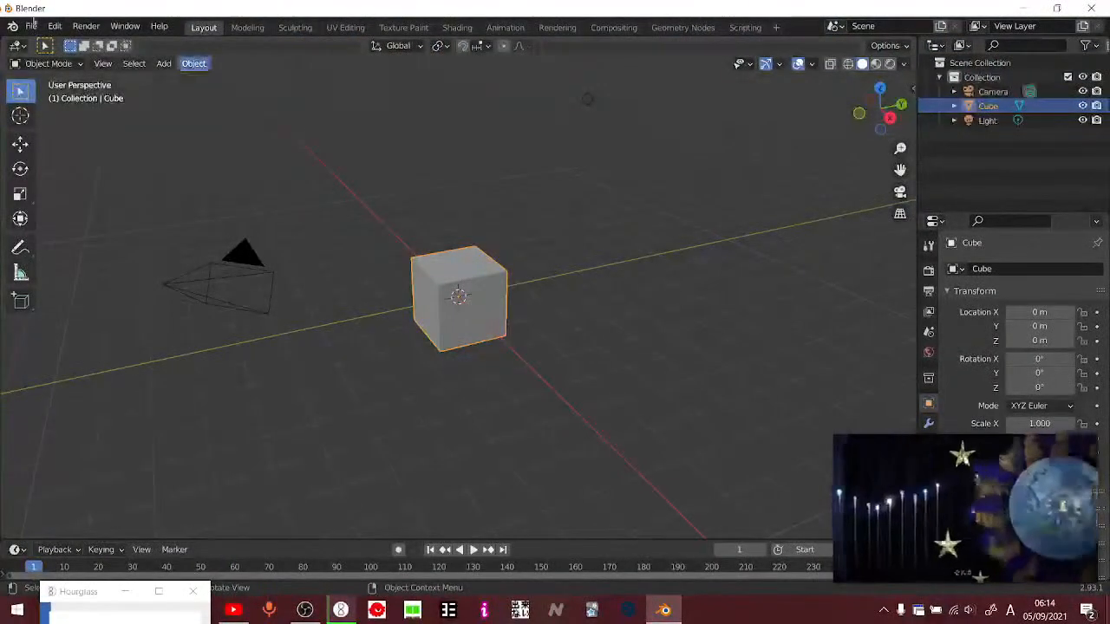
pyautogui.click(31, 26)
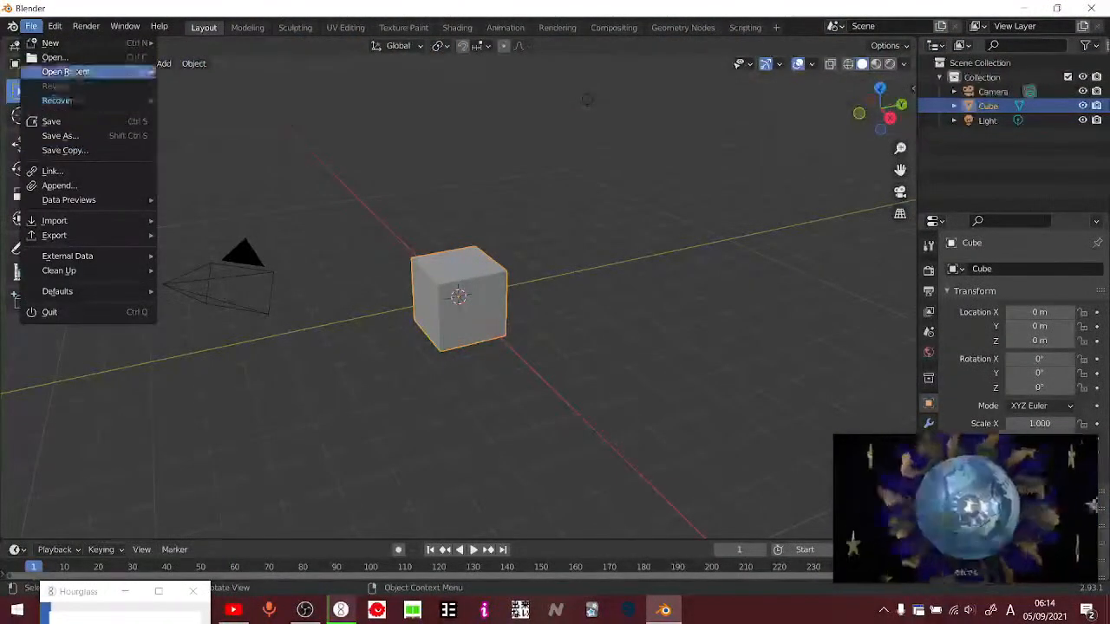
pyautogui.moveTo(104, 71)
pyautogui.click(196, 72)
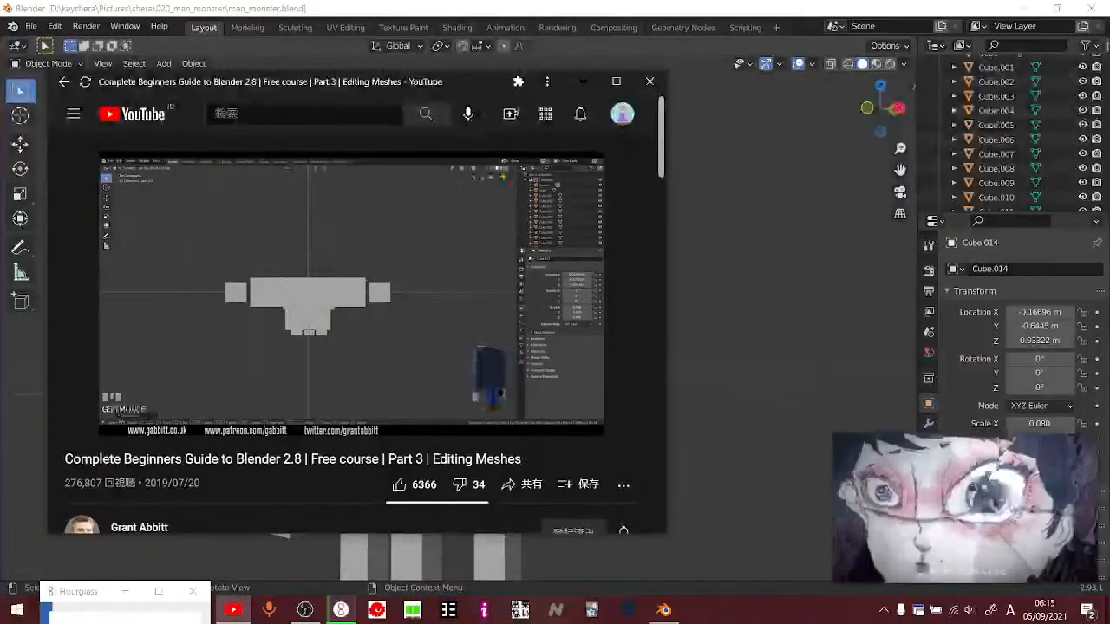
# - Rewind the Part 3 tutorial in the YouTube app, rewatch how a small block is duplicated onto the head, and pause it
pyautogui.click(329, 270)
pyautogui.press('Left')
pyautogui.press('Left')
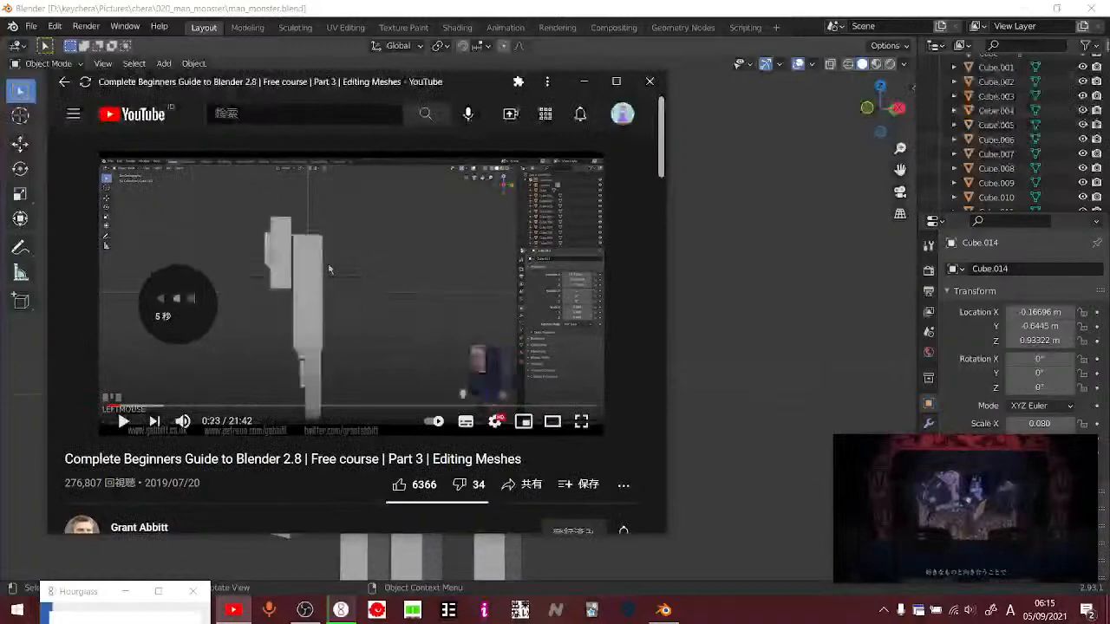
pyautogui.press('space')
pyautogui.press('Left')
pyautogui.press('Left')
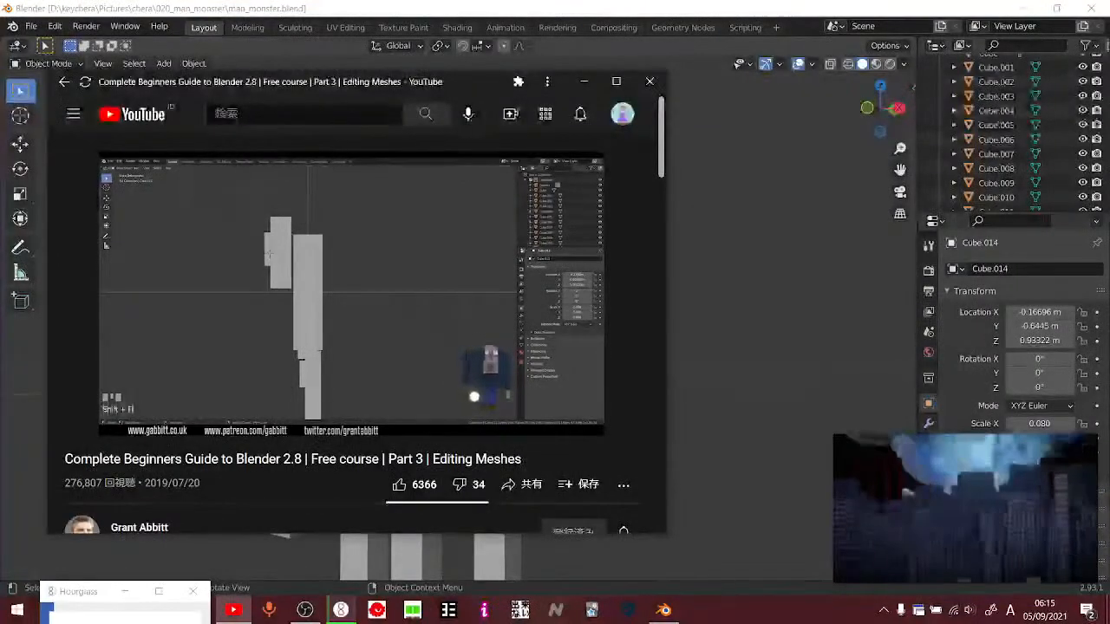
pyautogui.moveTo(385, 280)
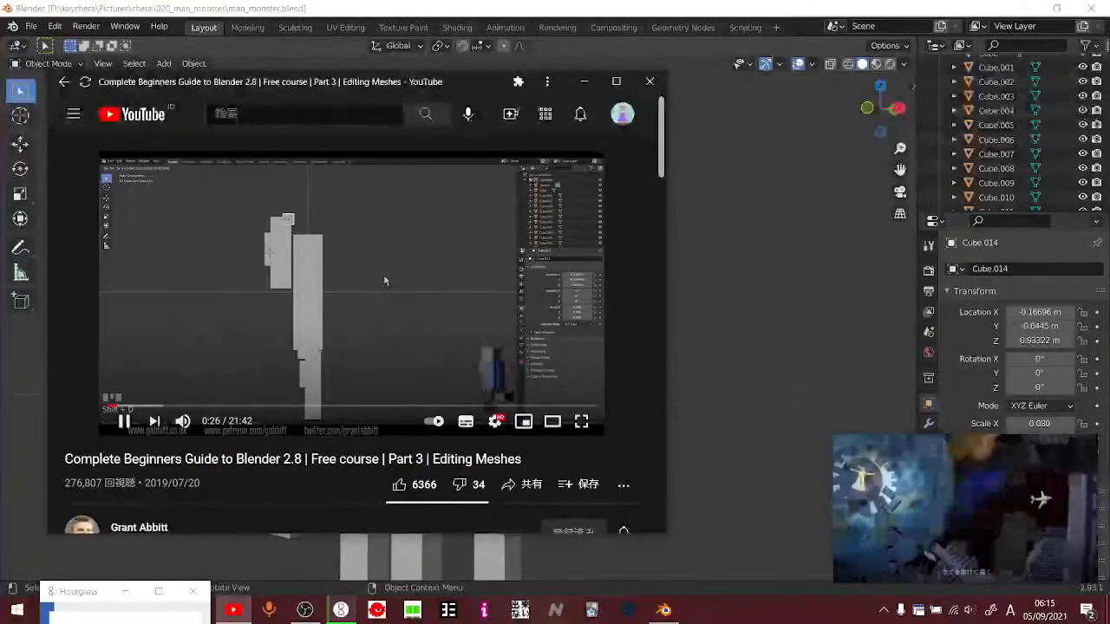
pyautogui.click(385, 280)
# - In Blender's right orthographic view, duplicate the small eye block and place the copy at the upper back of the head, about Y -0.33 m, Z 1.02 m
pyautogui.click(719, 261)
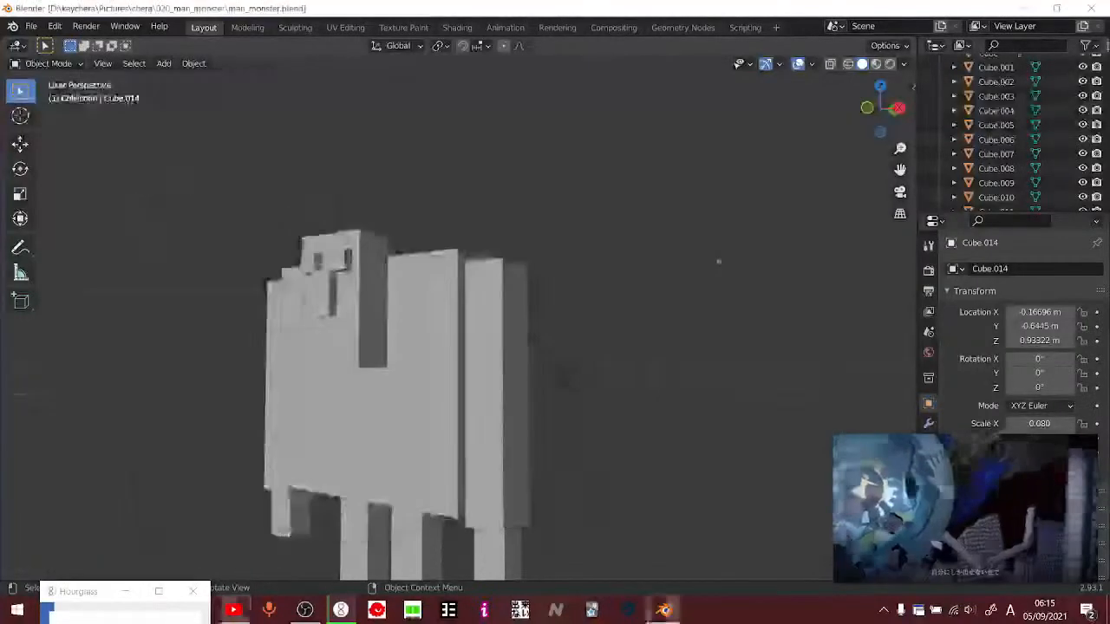
pyautogui.scroll(-1, 719, 260)
pyautogui.moveTo(569, 302)
pyautogui.mouseDown(button='middle')
pyautogui.moveTo(598, 343)
pyautogui.moveTo(584, 295)
pyautogui.mouseUp(button='middle')
pyautogui.press('KP_3')
pyautogui.press('KP_3')
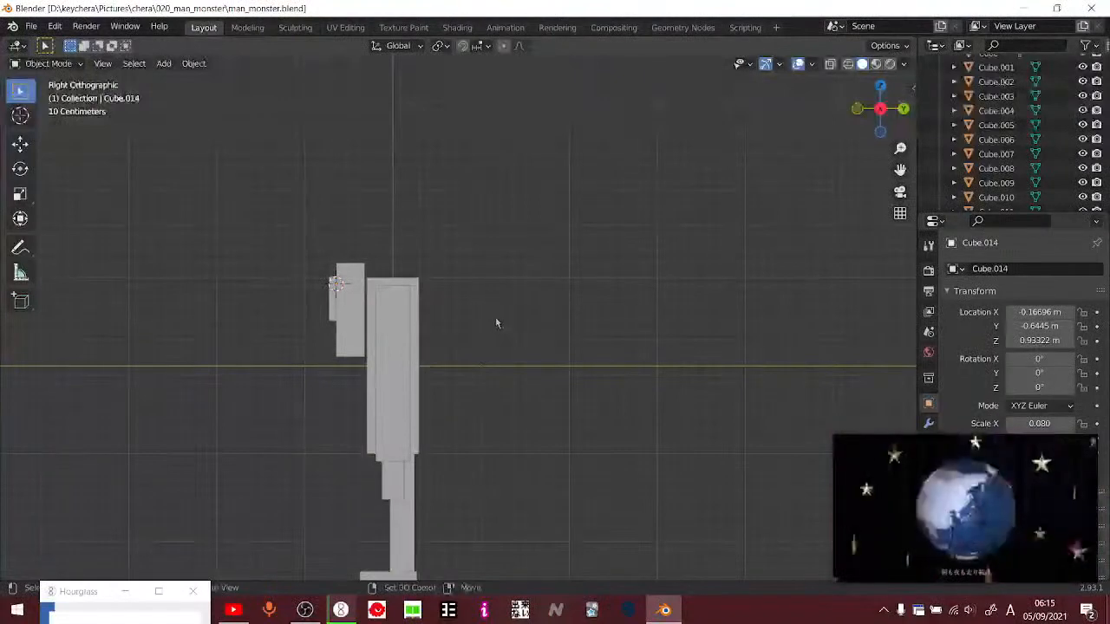
pyautogui.scroll(5, 486, 323)
pyautogui.keyDown('shift'); pyautogui.moveTo(477, 321); pyautogui.dragTo(659, 384, button='middle'); pyautogui.keyUp('shift')
pyautogui.scroll(3, 660, 384)
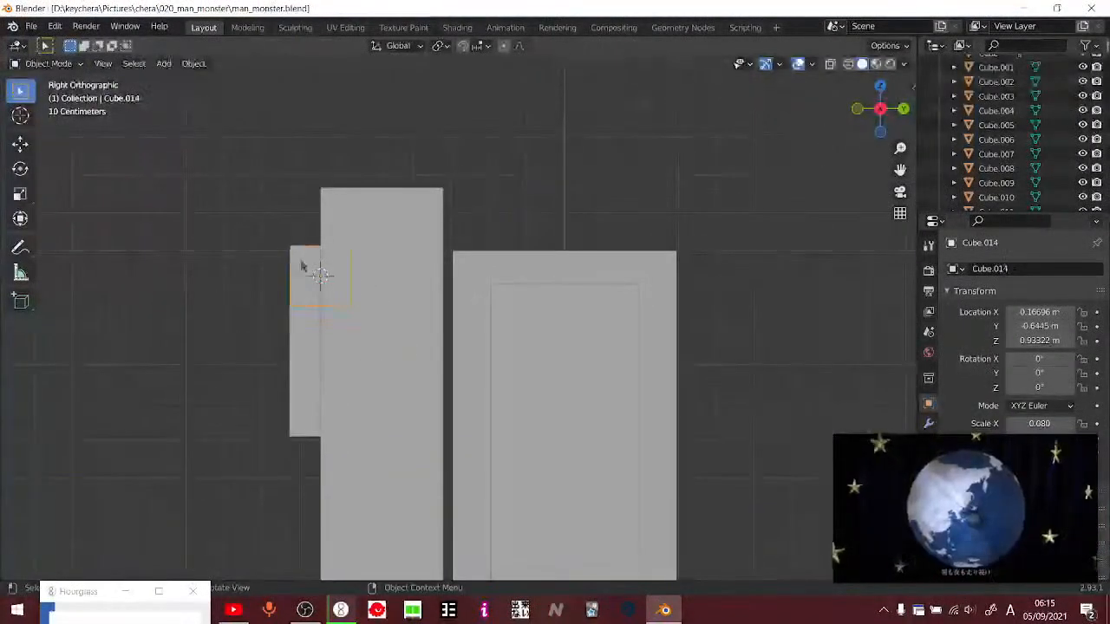
pyautogui.hotkey('shift', 'd')
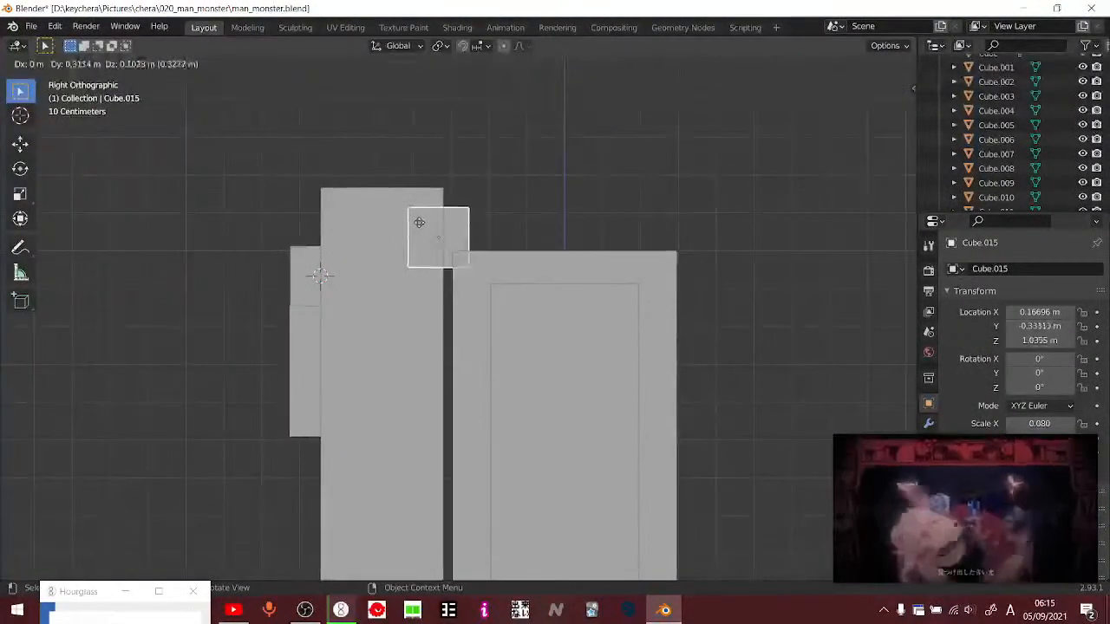
pyautogui.click(418, 227)
pyautogui.moveTo(425, 234); pyautogui.dragTo(430, 239, button='middle')
pyautogui.press('KP_3')
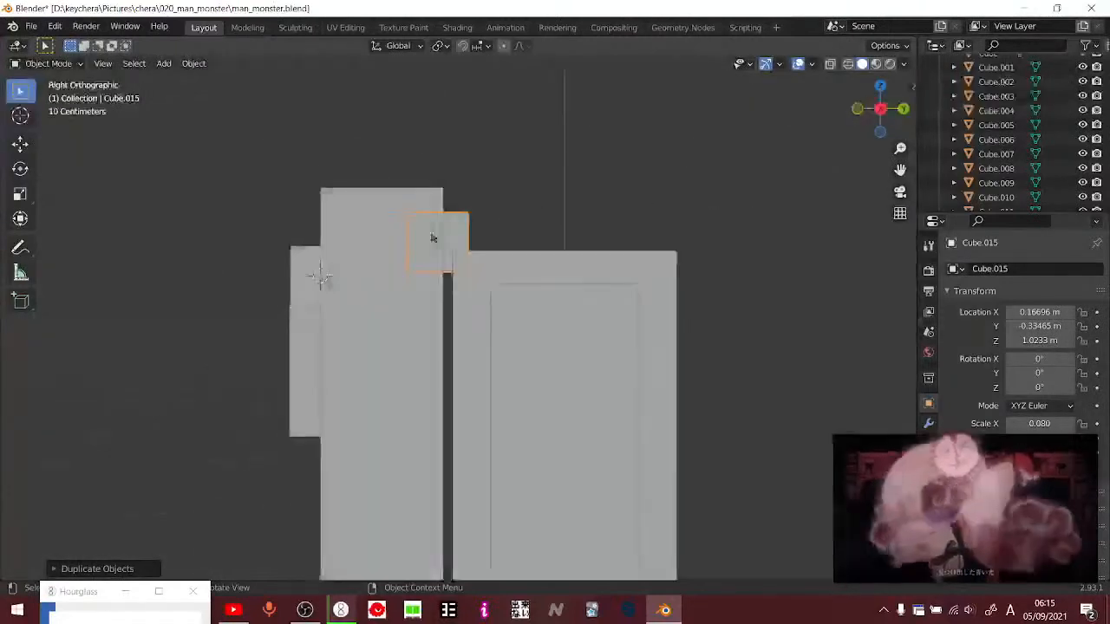
# - Centre the duplicated block on the head by setting its X location to 0 m
pyautogui.press('KP_7')
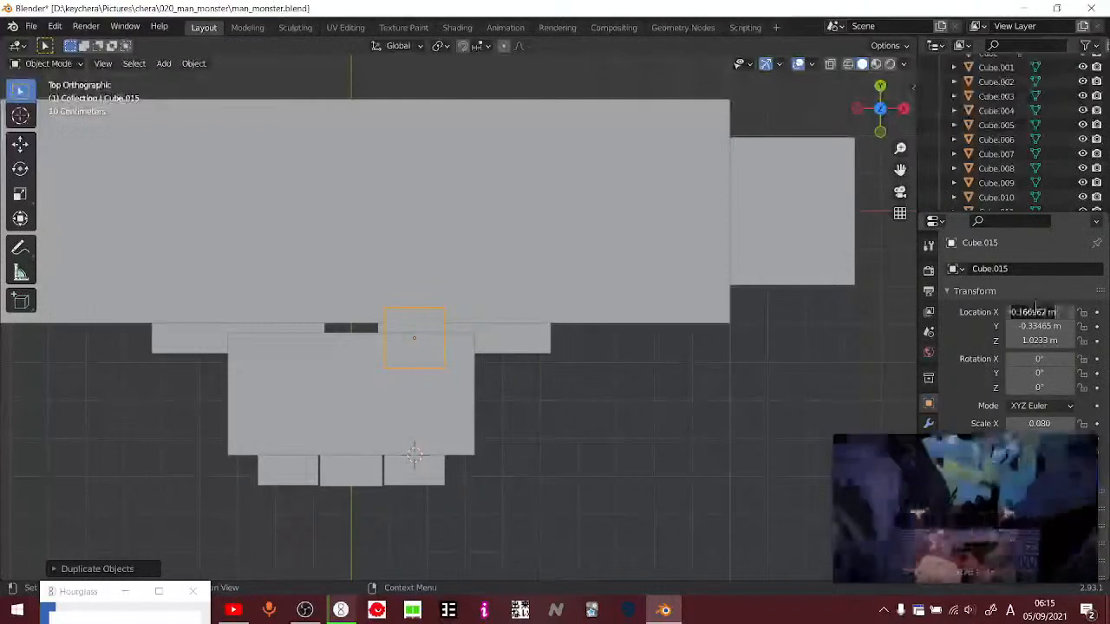
pyautogui.write('0')
pyautogui.press('Return')
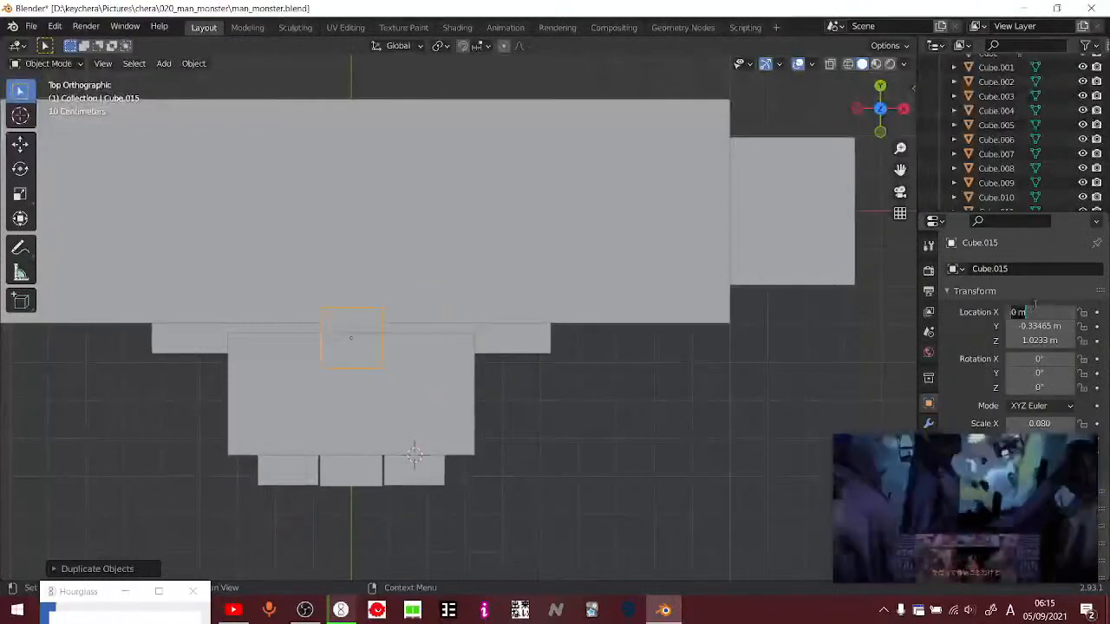
pyautogui.click(357, 325)
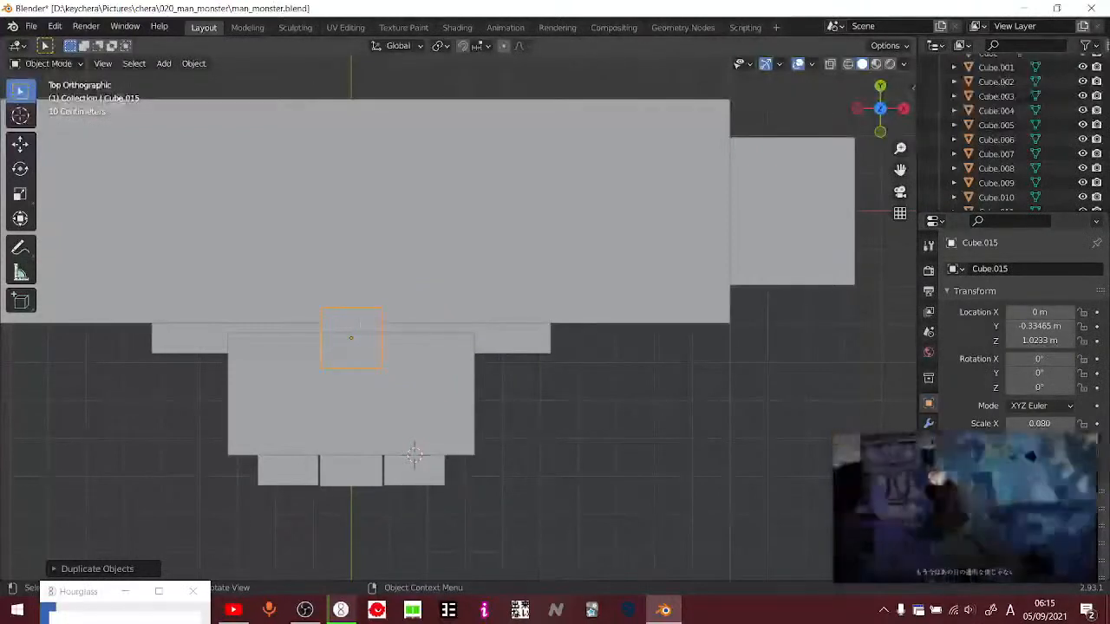
# - Stretch the duplicated block along X to about the head's width, a scale of about 0.354, and return to the YouTube tutorial
pyautogui.press('s')
pyautogui.press('x')
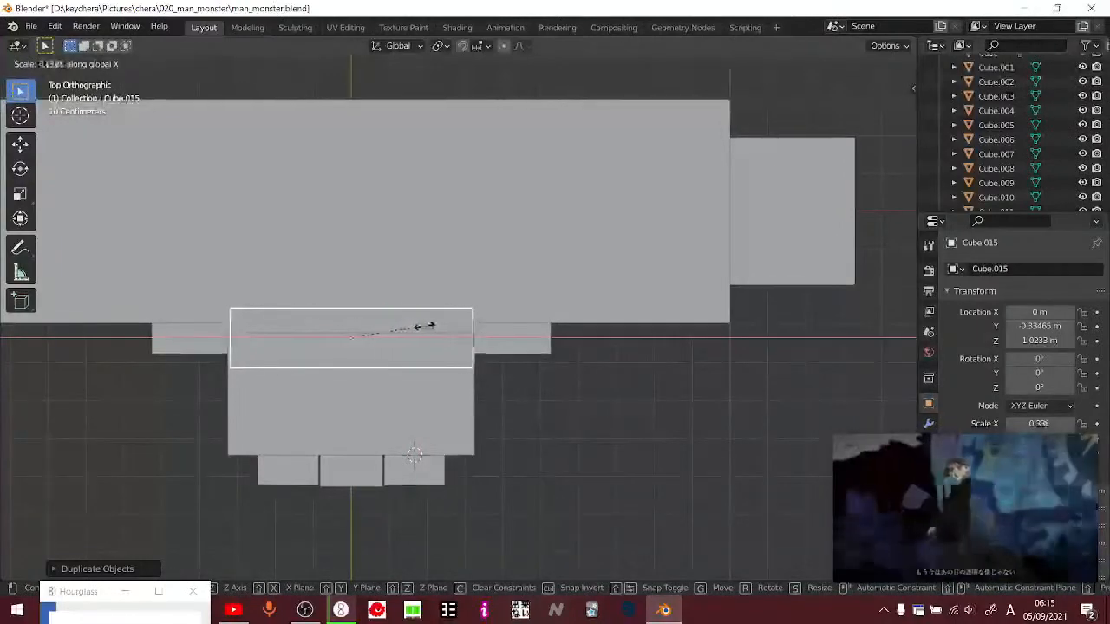
pyautogui.click(431, 325)
pyautogui.moveTo(634, 424); pyautogui.dragTo(327, 265, button='middle')
pyautogui.hotkey('alt', 'Tab')
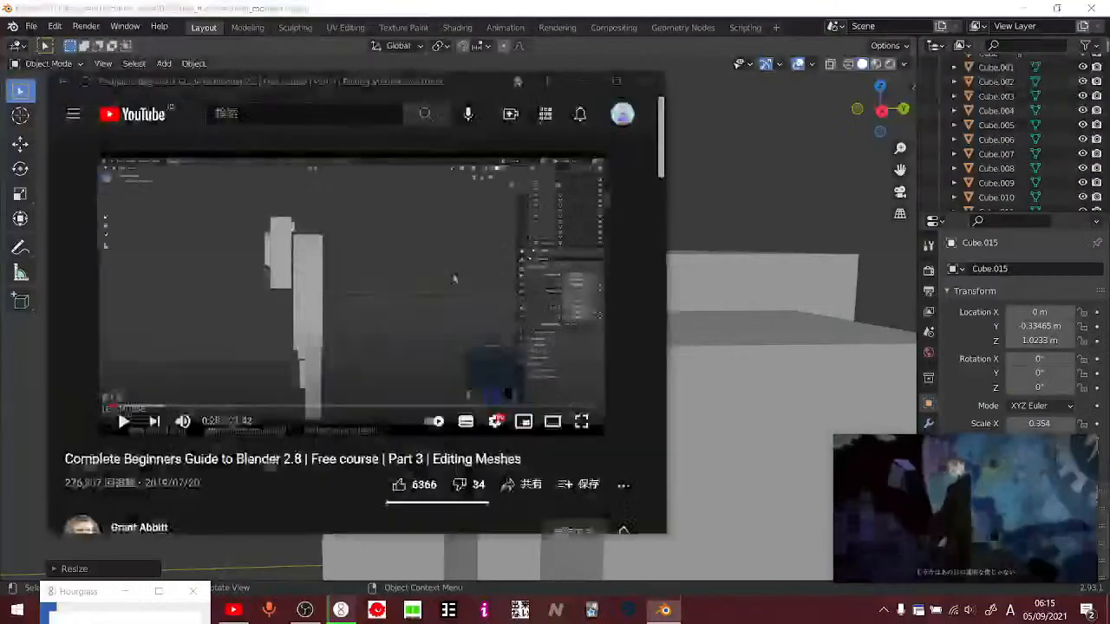
# - In Blender's right orthographic view, select all the head blocks and move them up, bringing the duplicated block to about Y -0.31 m, Z 1.13 m
pyautogui.click(469, 372)
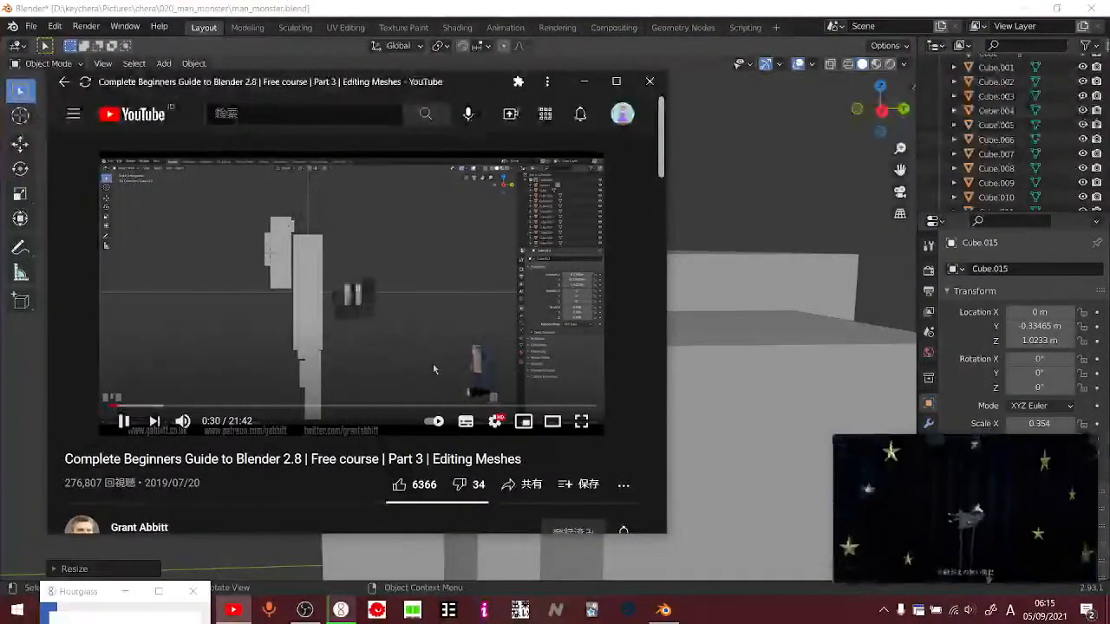
pyautogui.hotkey('alt', 'Tab')
pyautogui.scroll(-3, 437, 370)
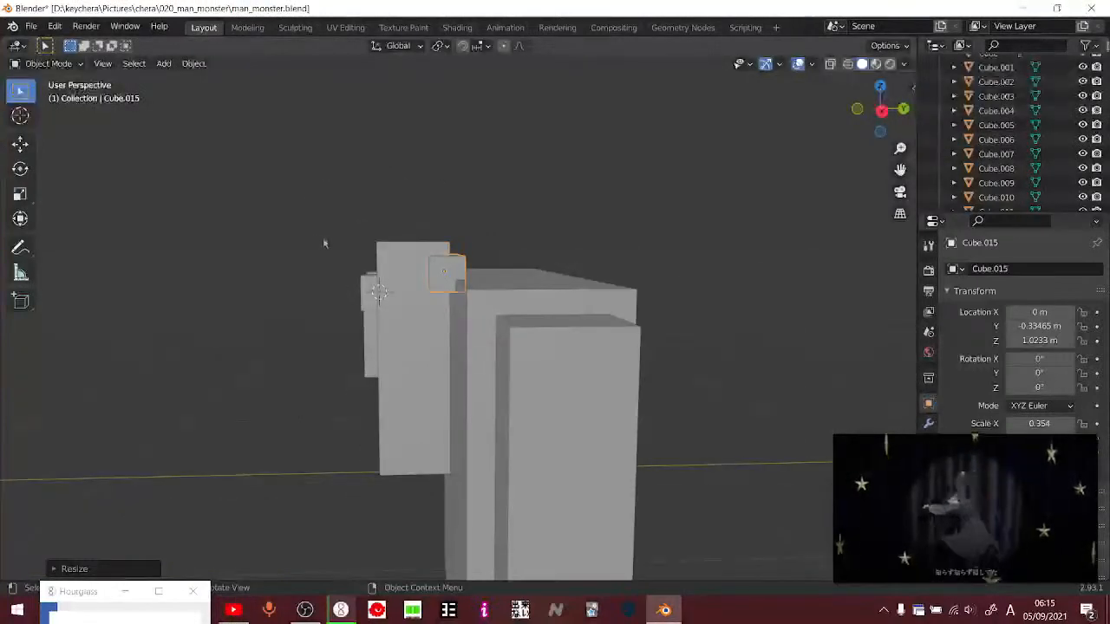
pyautogui.moveTo(325, 243); pyautogui.dragTo(352, 216, button='middle')
pyautogui.moveTo(280, 216); pyautogui.dragTo(426, 507)
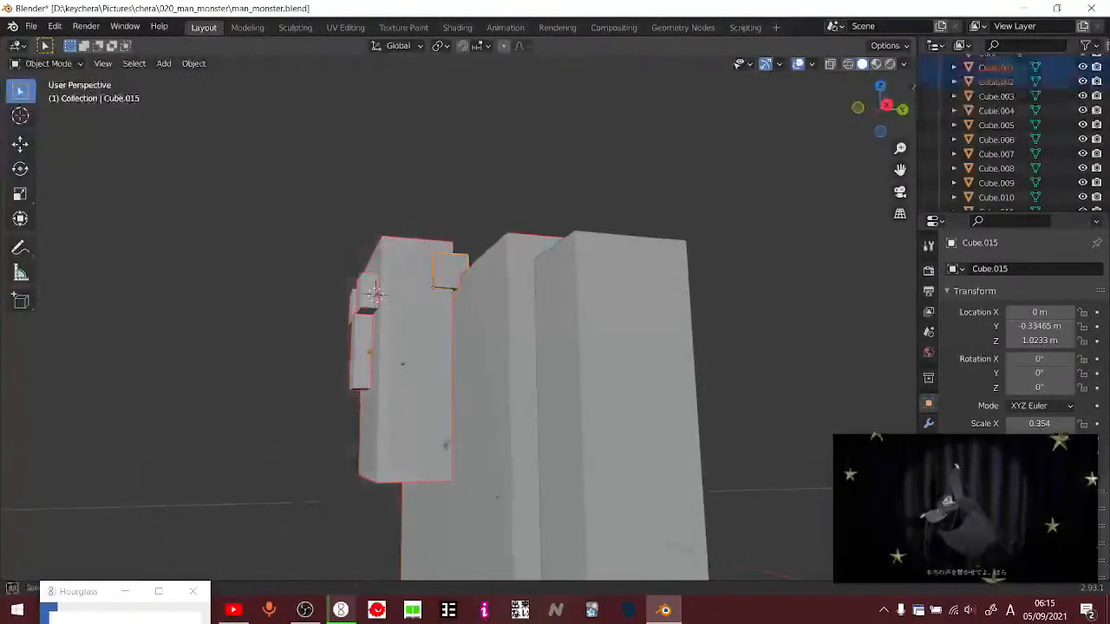
pyautogui.moveTo(446, 446); pyautogui.dragTo(414, 460, button='middle')
pyautogui.press('KP_1')
pyautogui.press('KP_3')
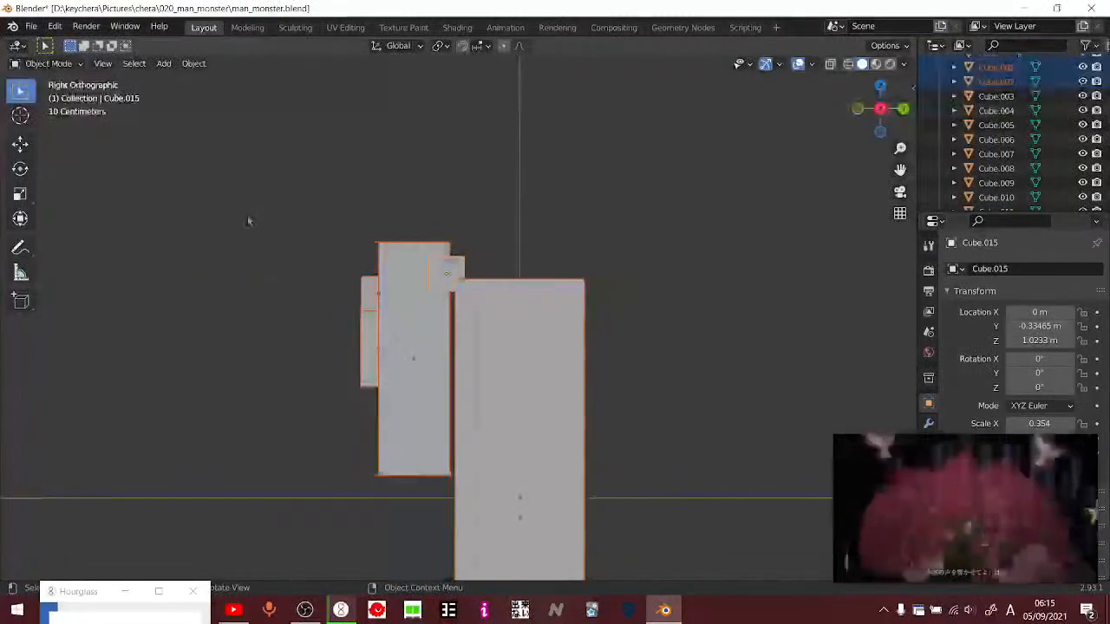
pyautogui.moveTo(266, 173); pyautogui.dragTo(443, 510)
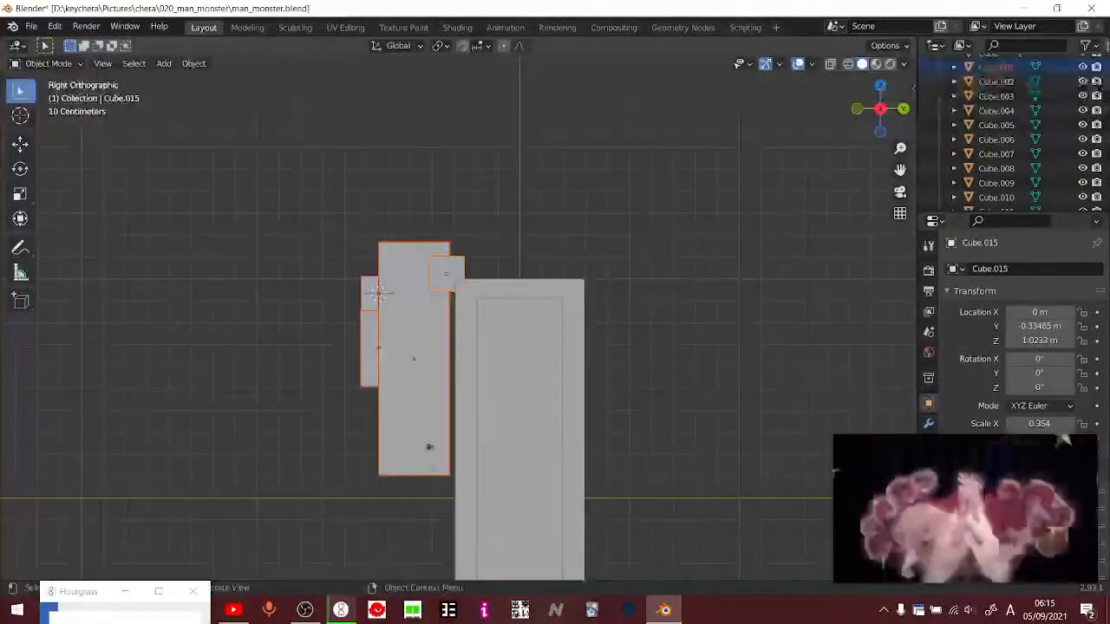
pyautogui.press('g')
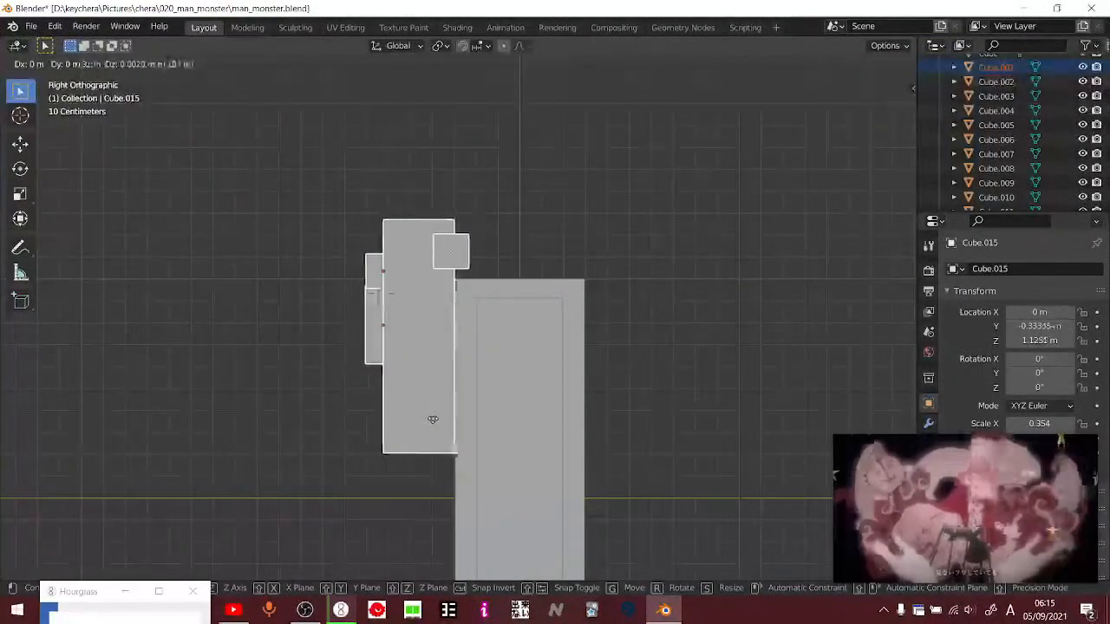
pyautogui.click(434, 419)
pyautogui.moveTo(329, 446); pyautogui.dragTo(376, 485, button='middle')
# - Switch to the YouTube tutorial, watch how the block at the back of the head is positioned and scaled, and pause it
pyautogui.hotkey('alt', 'Tab')
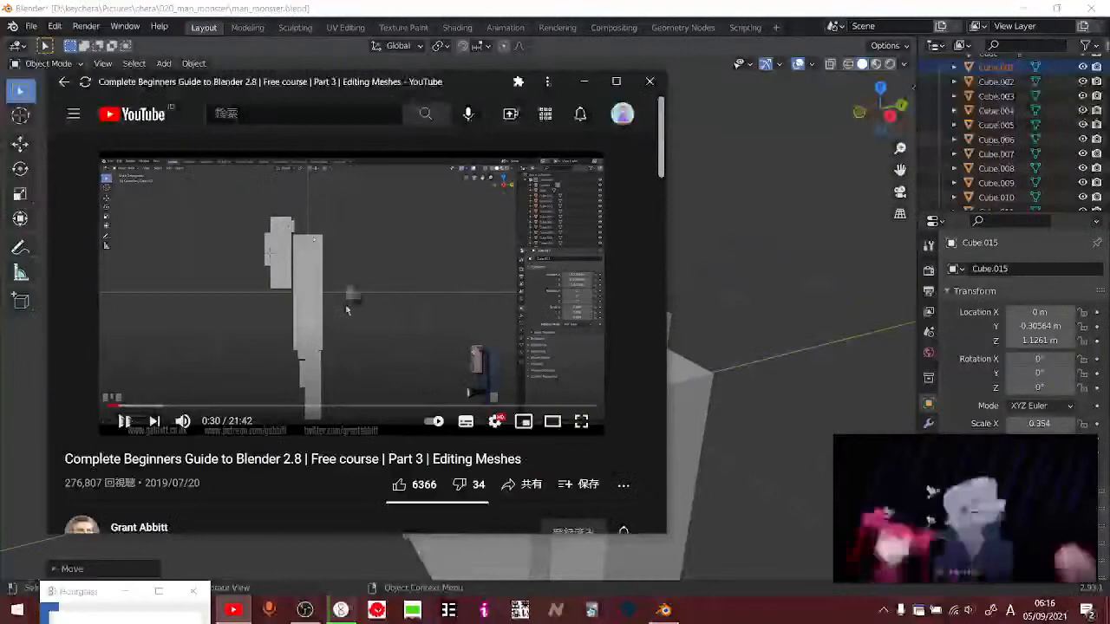
pyautogui.click(124, 420)
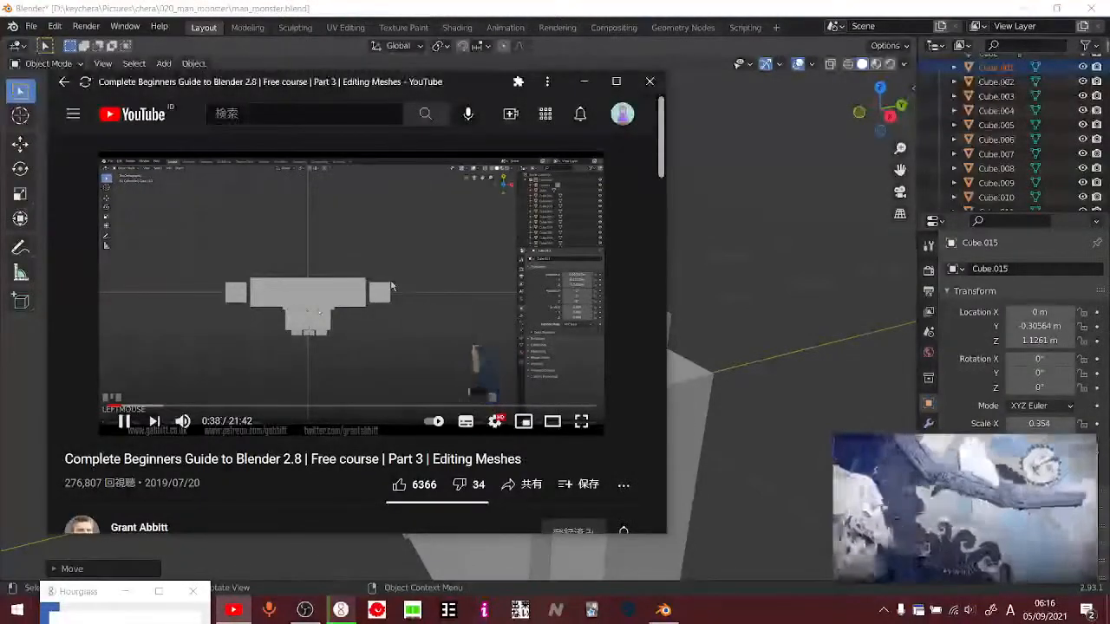
pyautogui.moveTo(971, 488)
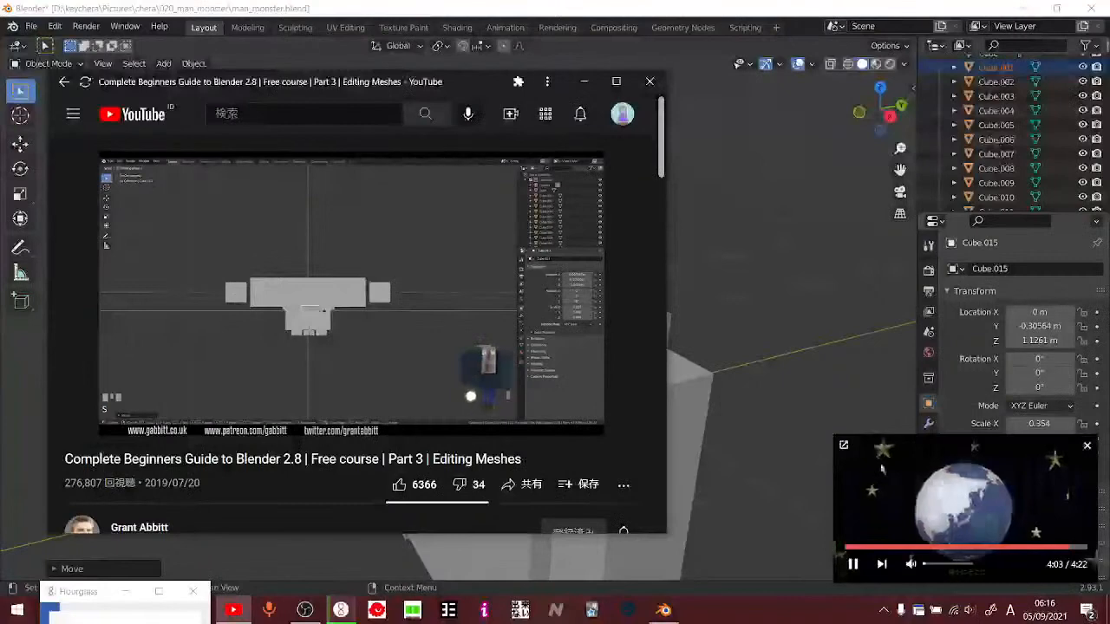
pyautogui.moveTo(334, 321)
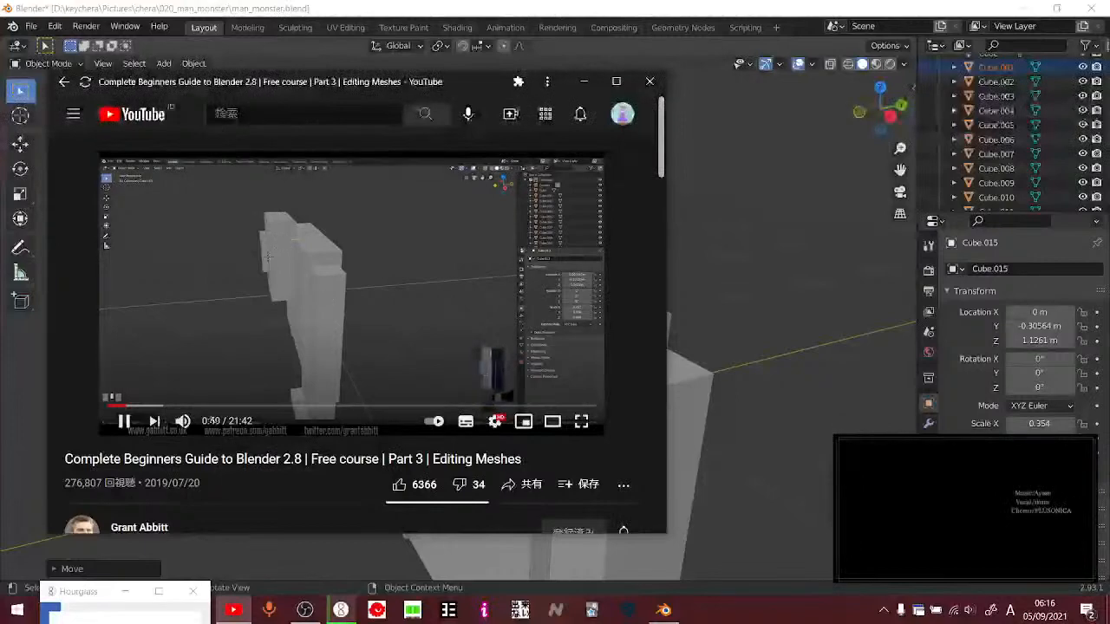
pyautogui.press('space')
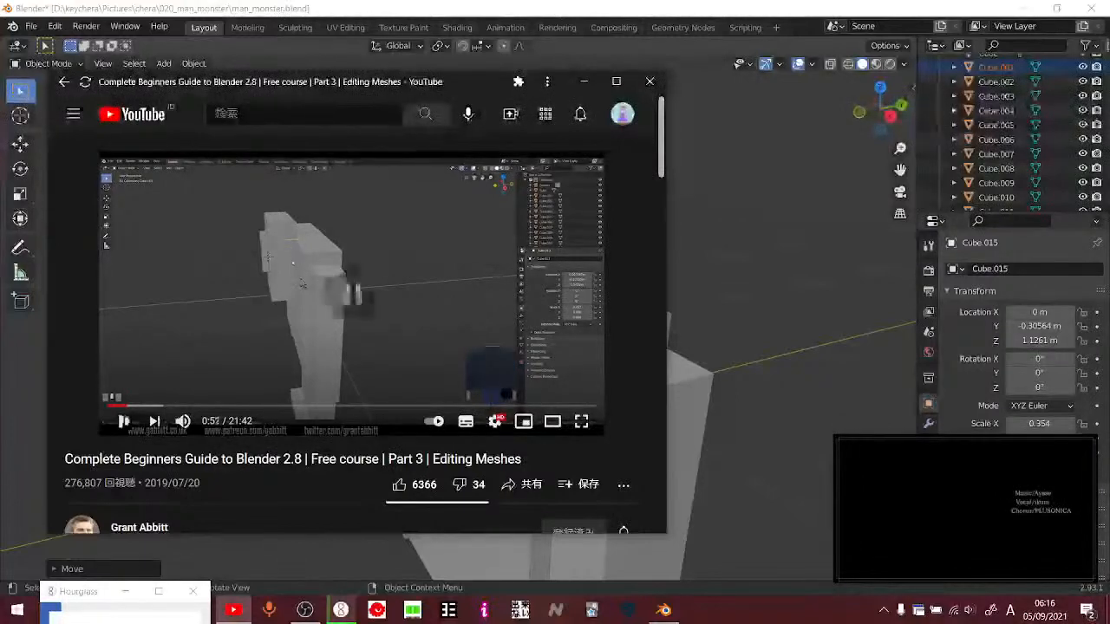
pyautogui.press('space')
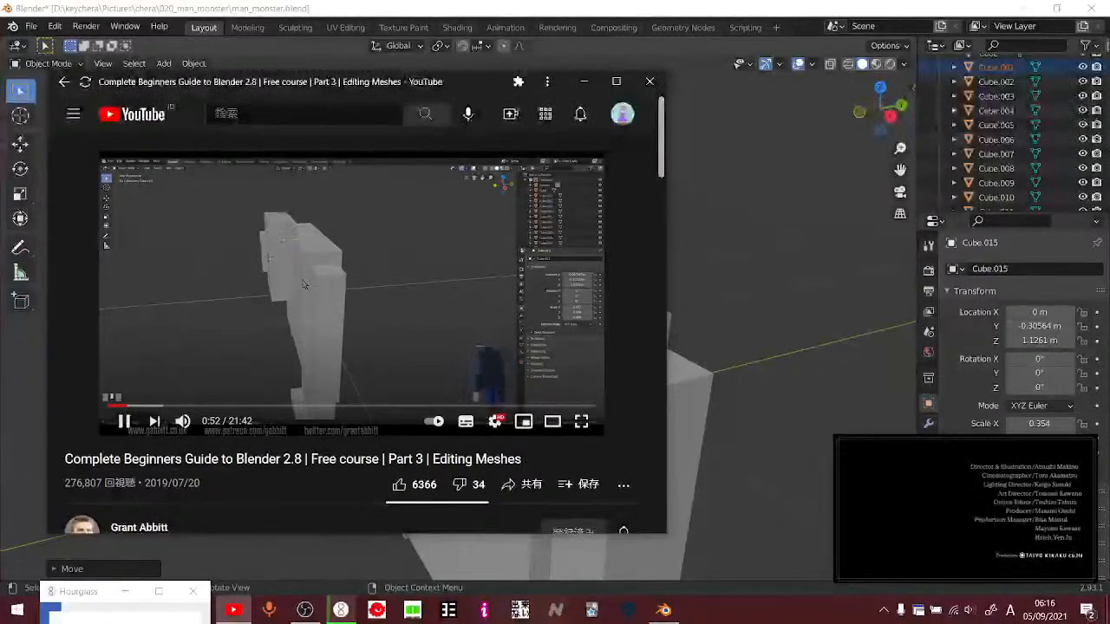
pyautogui.press('space')
# - Return to Blender, move the Hourglass timer into full view, and set its title to "my idea first"
pyautogui.click(736, 282)
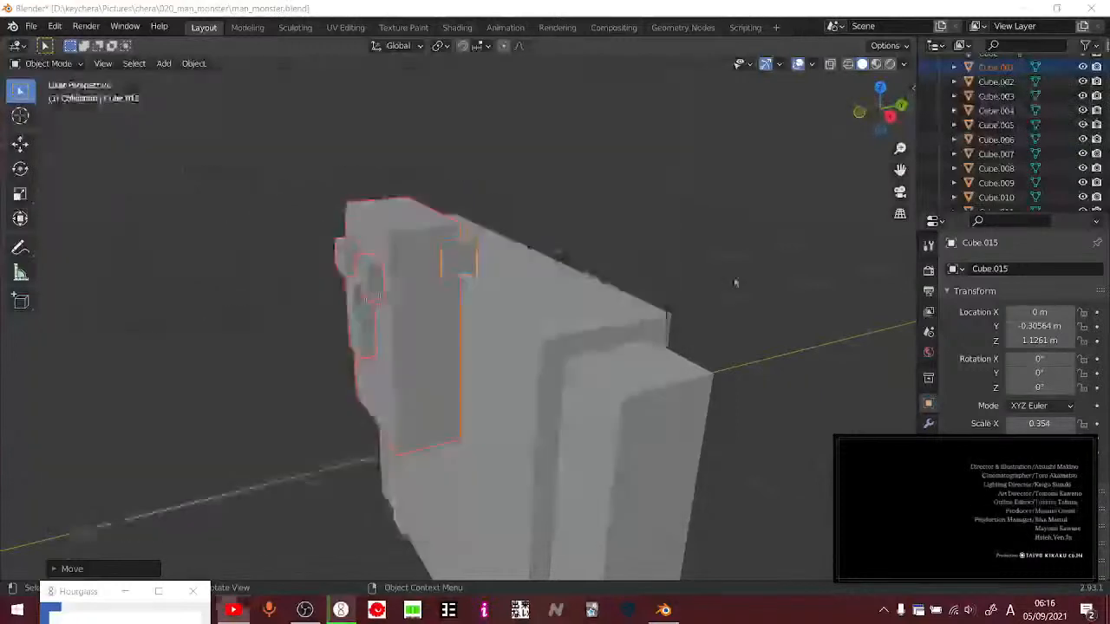
pyautogui.scroll(2, 736, 282)
pyautogui.scroll(-1, 468, 254)
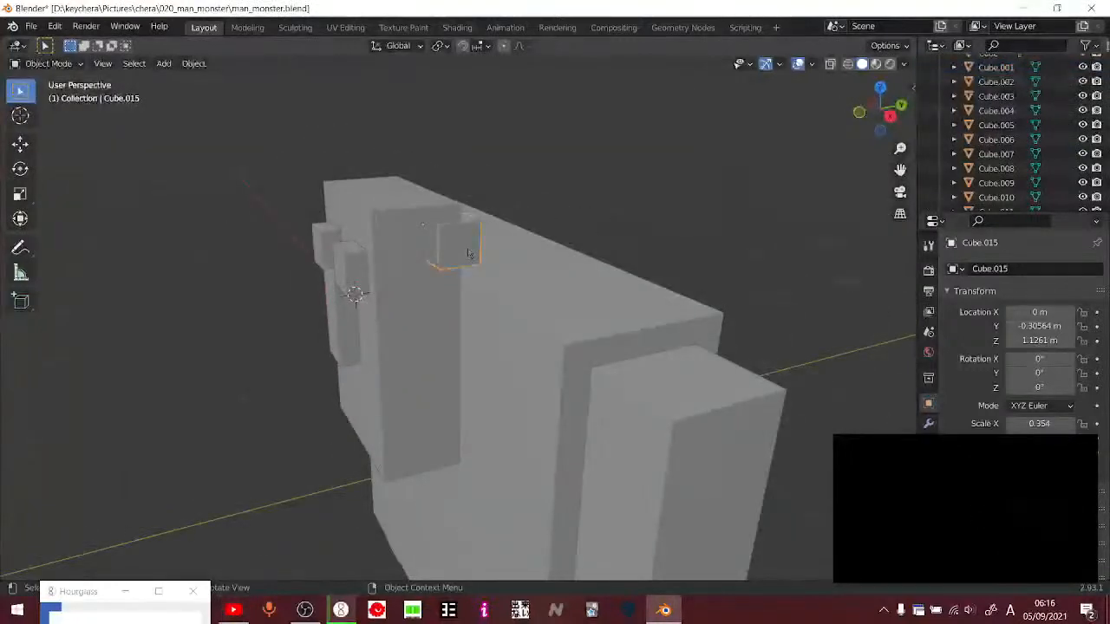
pyautogui.moveTo(667, 228); pyautogui.dragTo(629, 212, button='middle')
pyautogui.moveTo(98, 592); pyautogui.dragTo(148, 348)
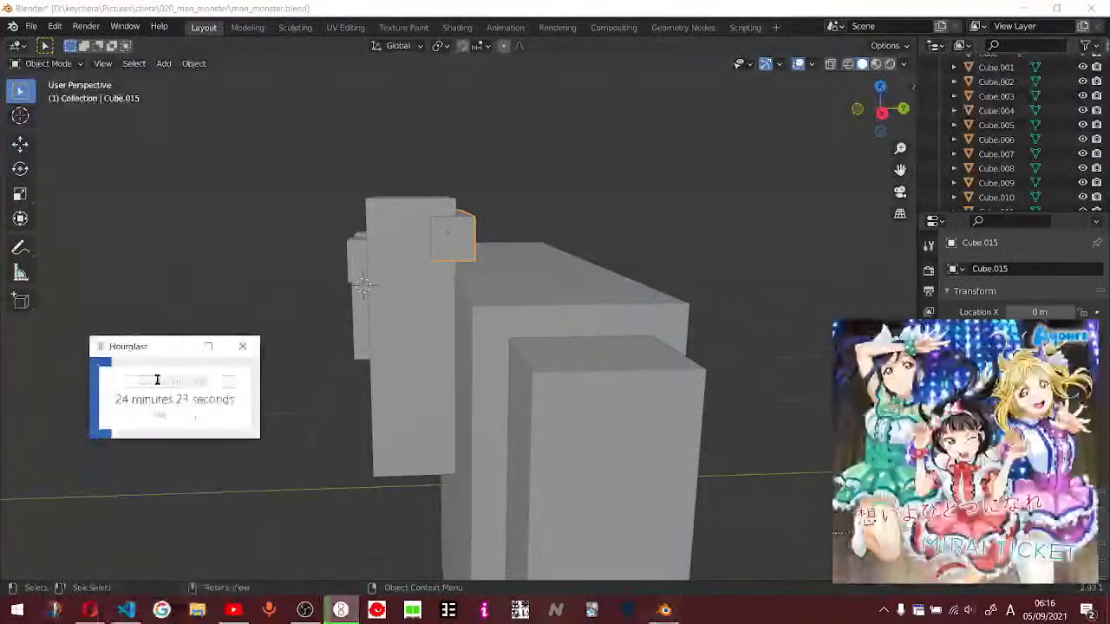
pyautogui.click(157, 380)
pyautogui.write('my ar')
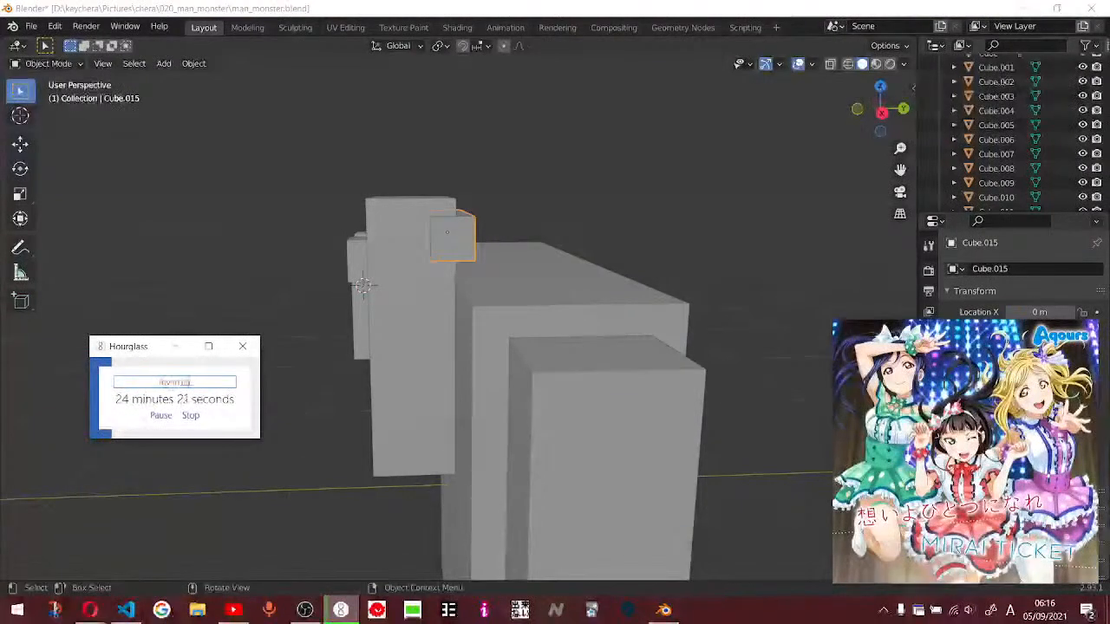
pyautogui.write('dea first')
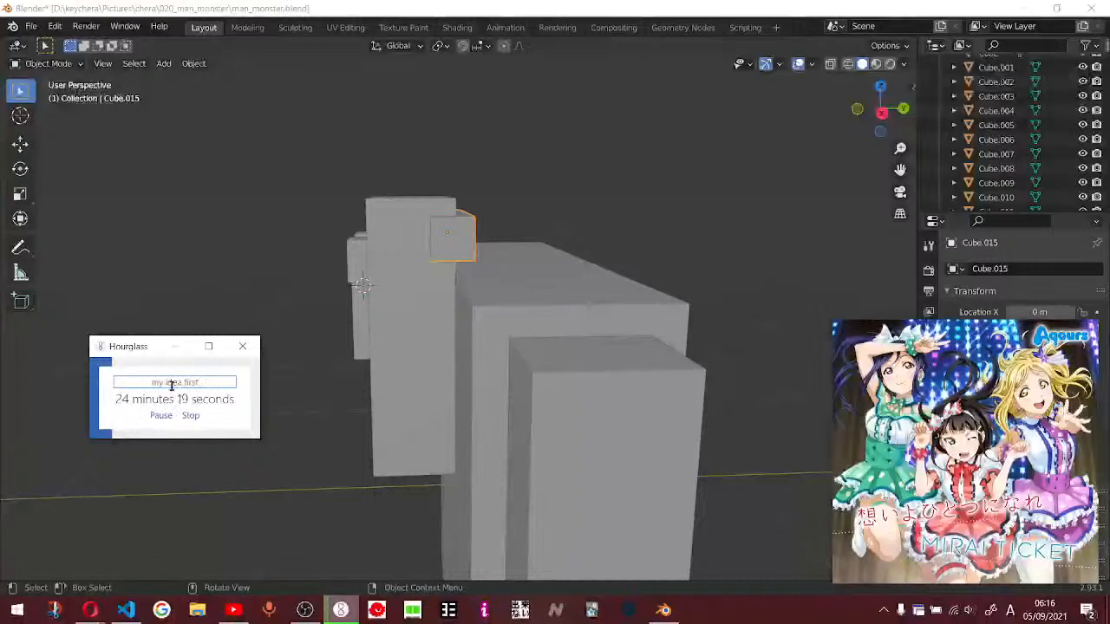
pyautogui.click(315, 272)
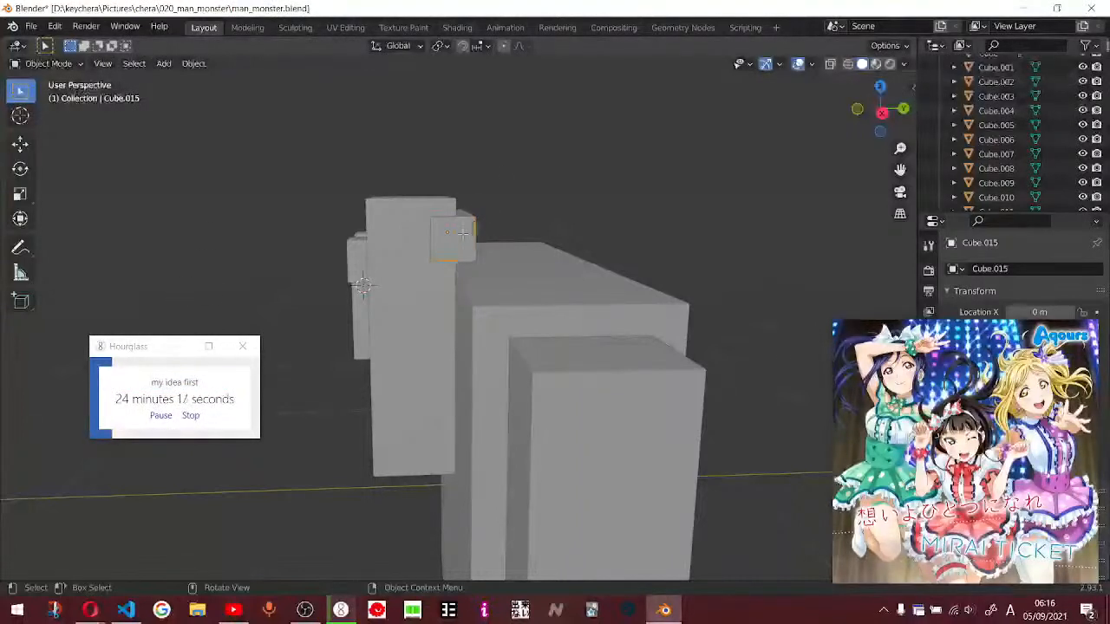
# - Edit the duplicated block's mesh in right orthographic view and raise its top slightly along Z
pyautogui.press('Tab')
pyautogui.scroll(4, 522, 232)
pyautogui.keyDown('shift'); pyautogui.moveTo(545, 144); pyautogui.dragTo(551, 251, button='middle'); pyautogui.keyUp('shift')
pyautogui.press('KP_3')
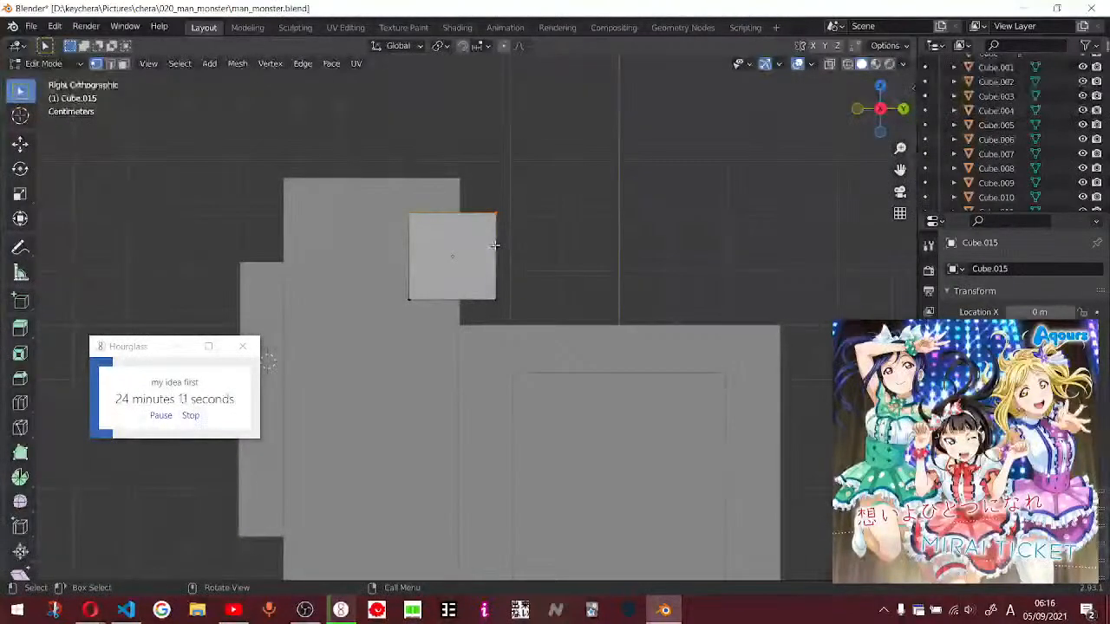
pyautogui.press('g')
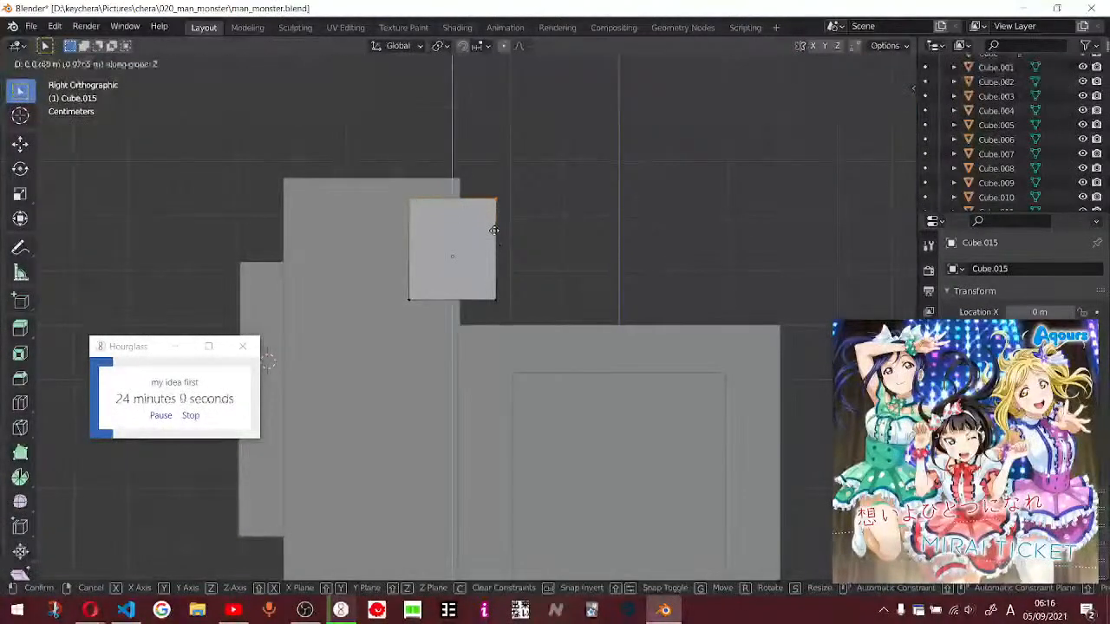
pyautogui.click(493, 233)
pyautogui.hotkey('ctrl', 'r')
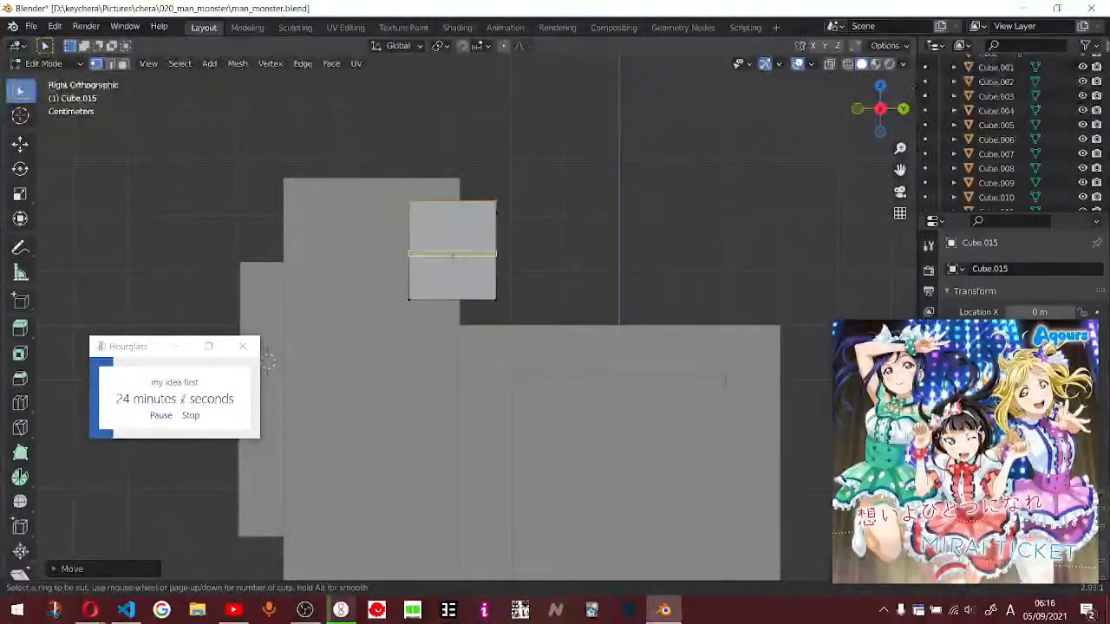
pyautogui.press('Escape')
pyautogui.click(562, 231)
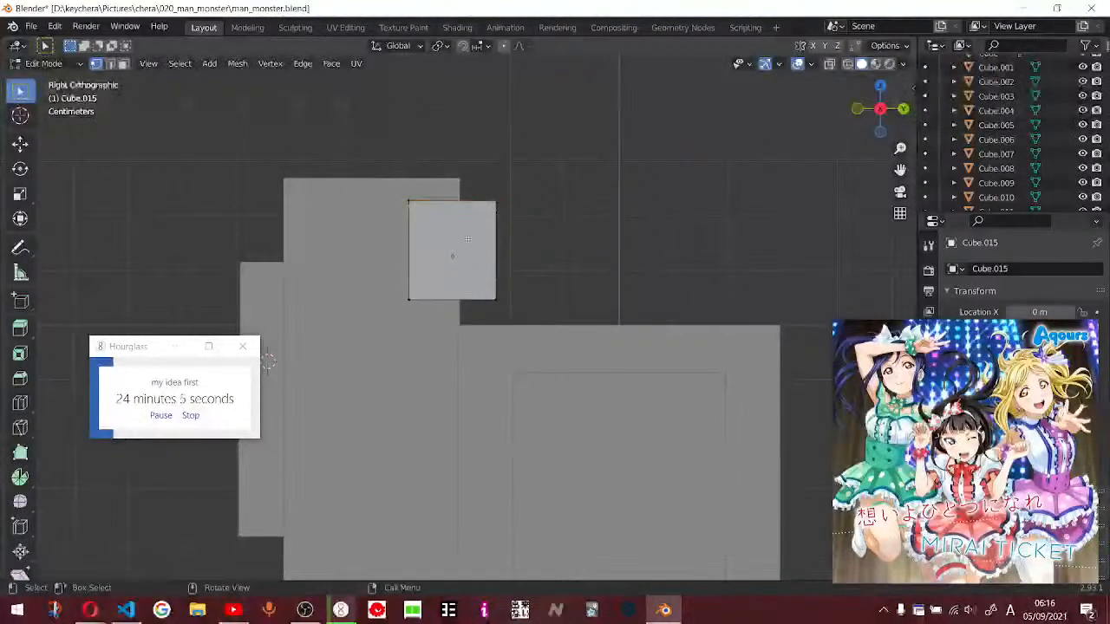
pyautogui.hotkey('ctrl', 'r')
pyautogui.press('Escape')
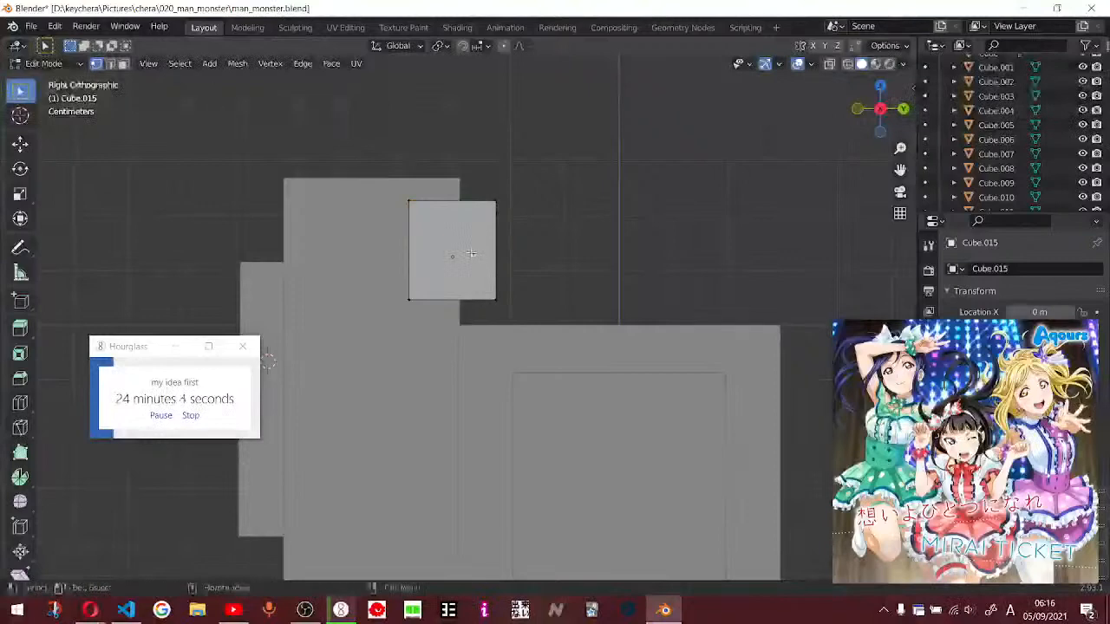
# - Add a horizontal loop cut around the block, slid slightly above its middle
pyautogui.click(471, 253)
pyautogui.hotkey('ctrl', 'r')
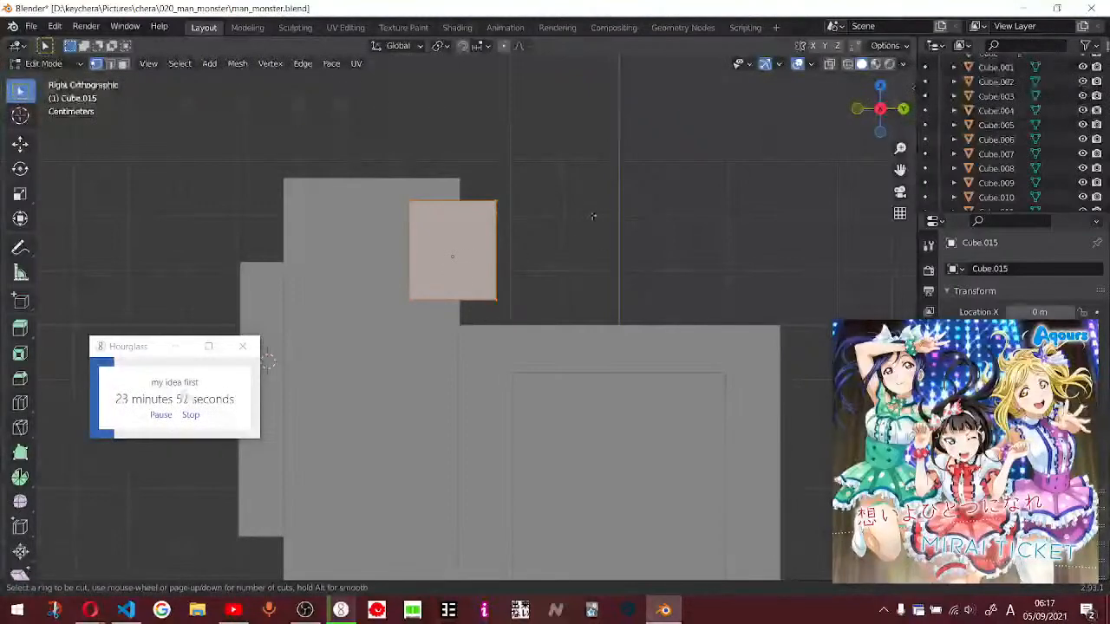
pyautogui.moveTo(593, 217); pyautogui.dragTo(267, 397, button='middle')
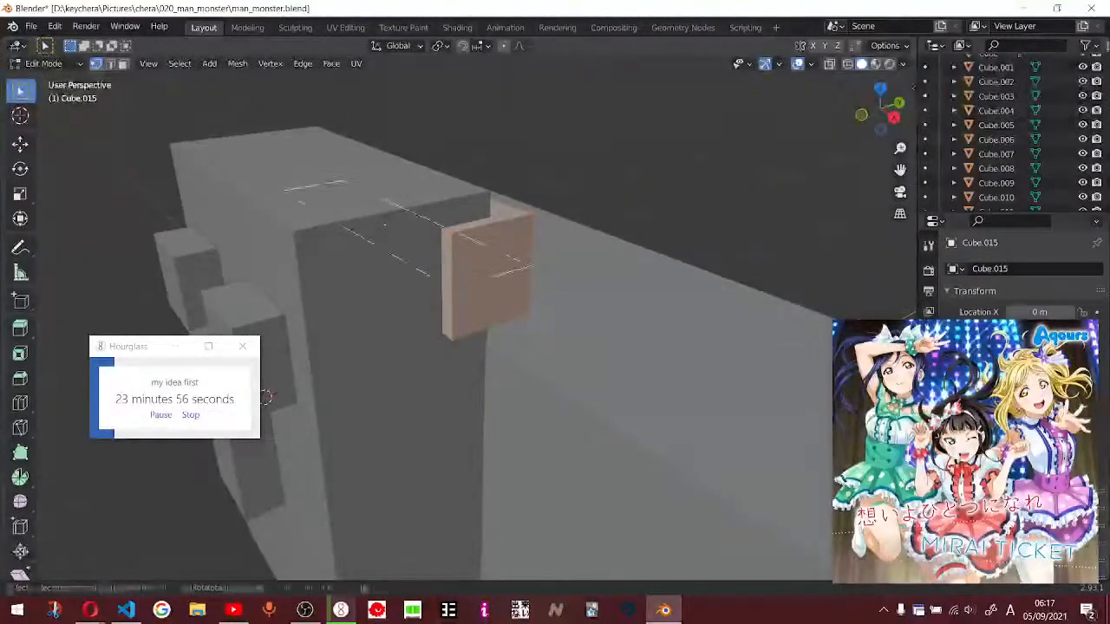
pyautogui.click(451, 284)
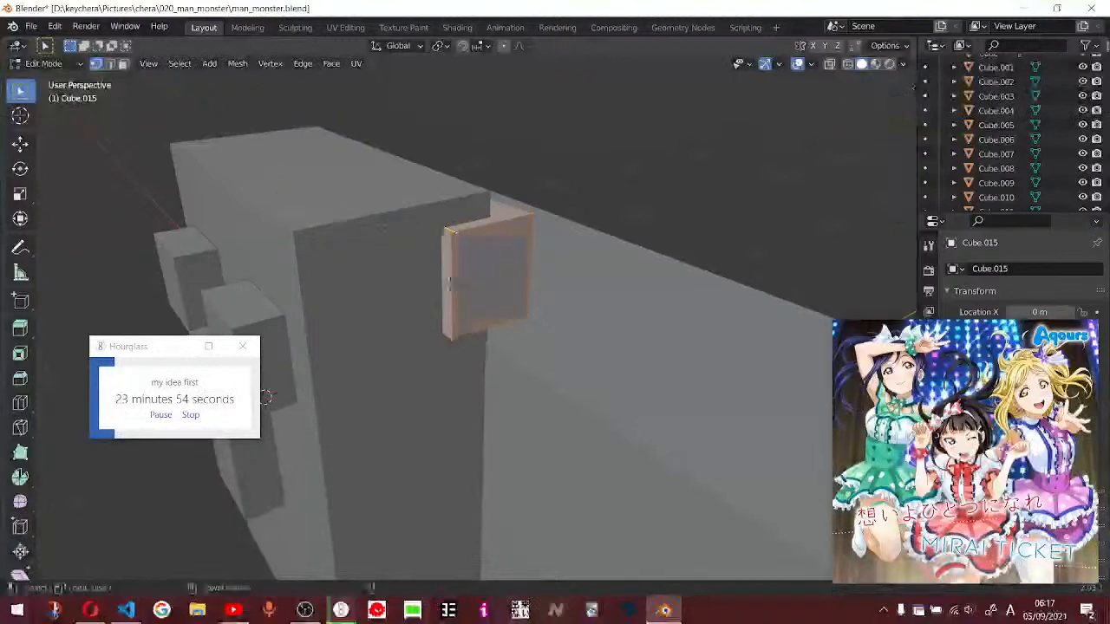
pyautogui.click(450, 265)
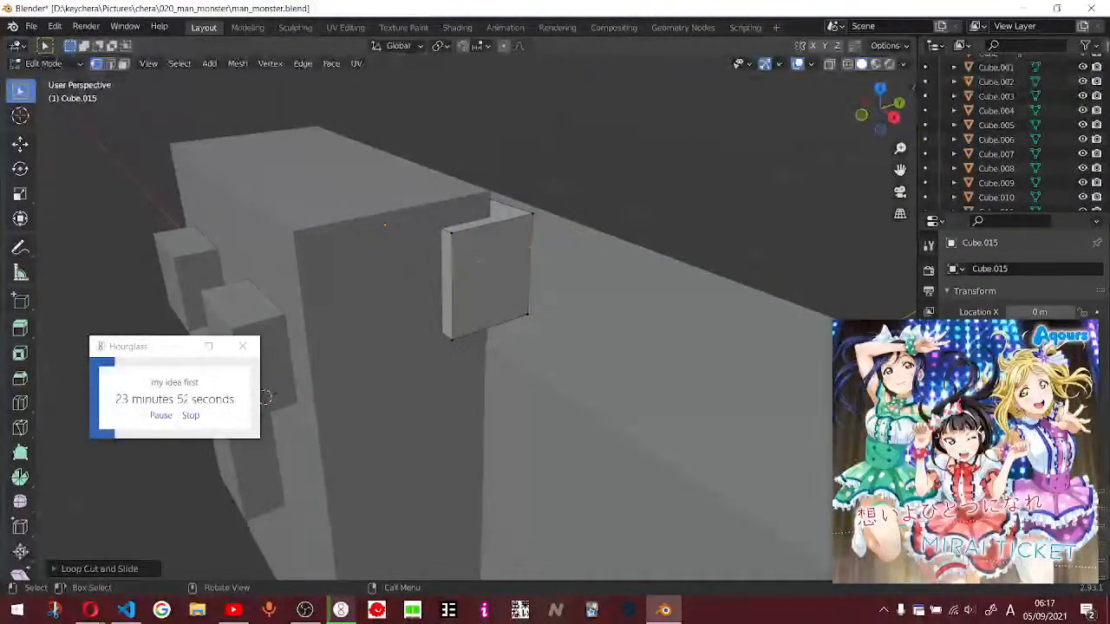
# - Extrude the block's upper front face on the near side forward by about 0.07 m, and check it in right and front views
pyautogui.moveTo(640, 215); pyautogui.dragTo(459, 236, button='middle')
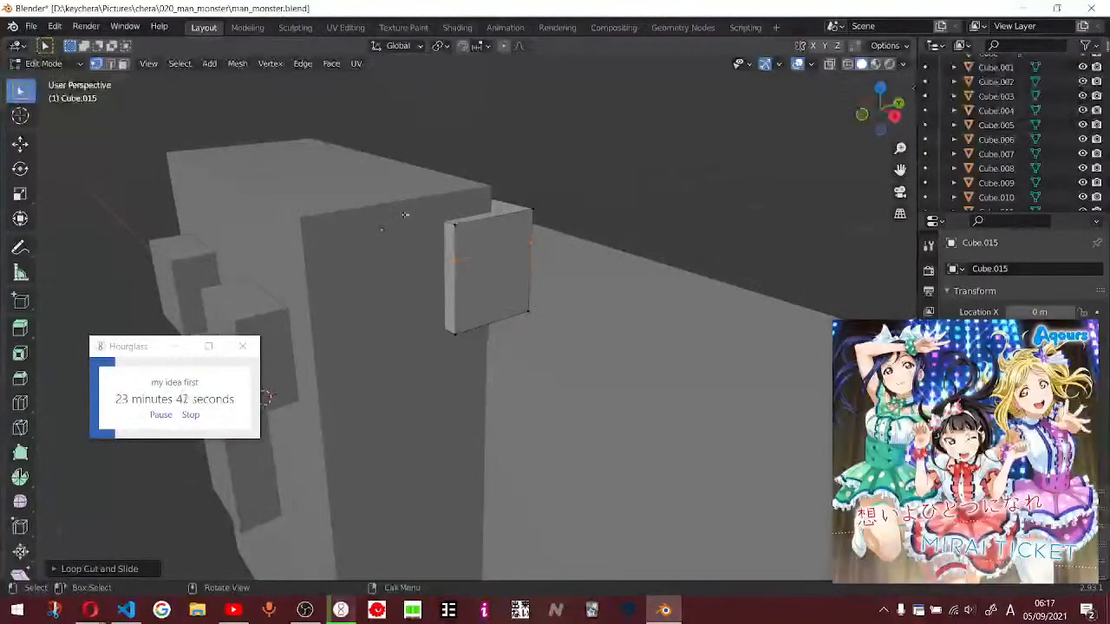
pyautogui.hotkey('ctrl', 'r')
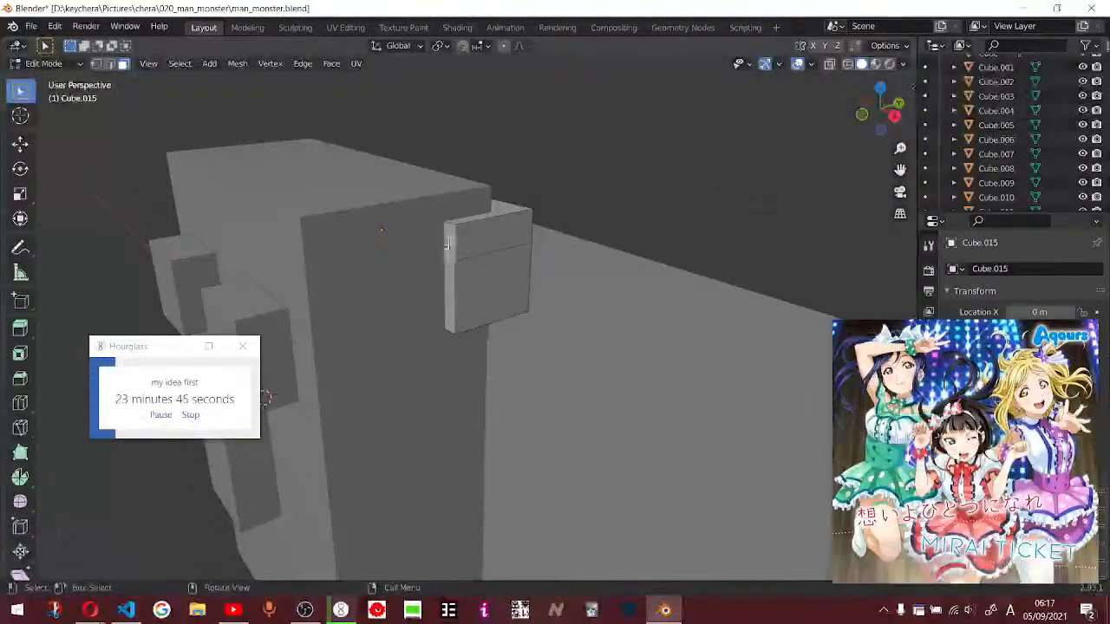
pyautogui.press('e')
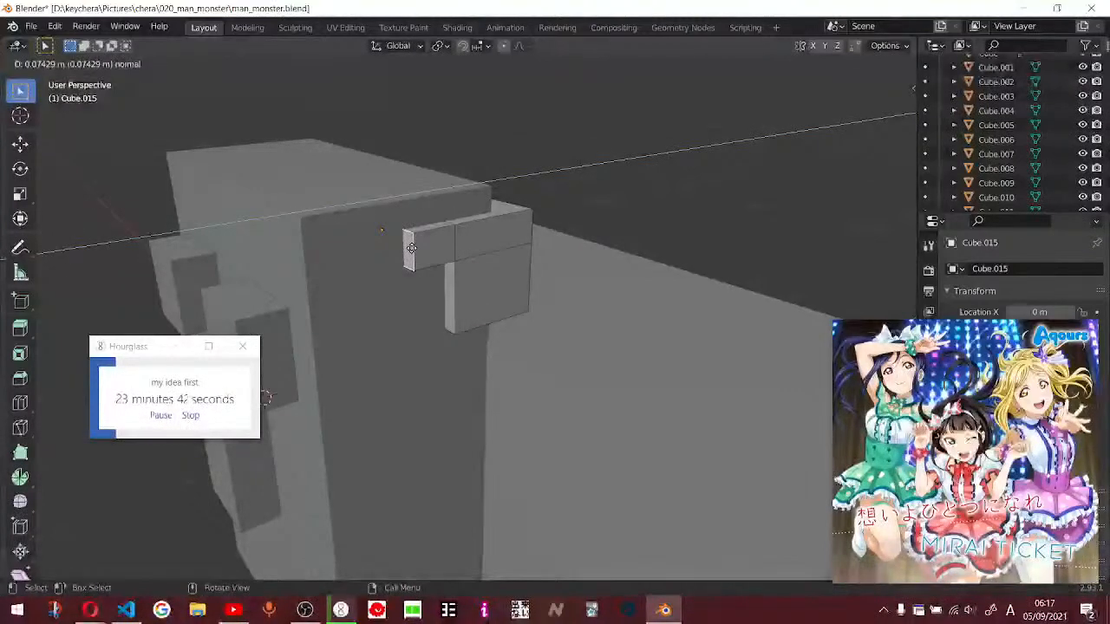
pyautogui.click(411, 249)
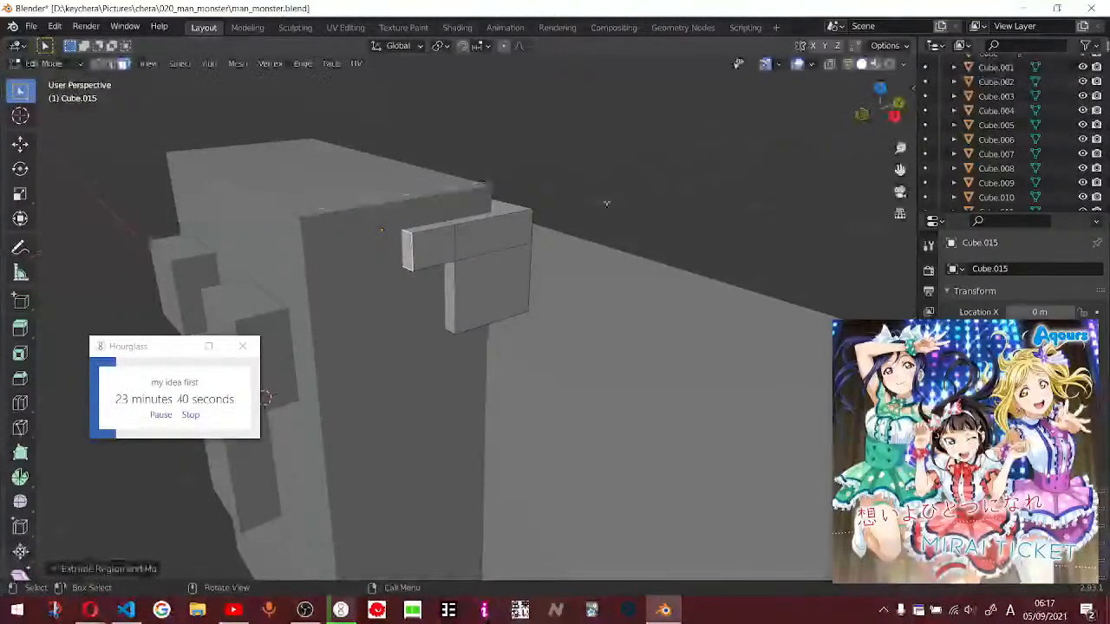
pyautogui.moveTo(411, 249); pyautogui.dragTo(458, 171, button='middle')
pyautogui.press('KP_3')
pyautogui.press('KP_1')
pyautogui.press('KP_3')
# - Watch more of the YouTube tutorial with the Hourglass timer moved lower and the floating music player shrunk, and return to Blender
pyautogui.hotkey('alt', 'Tab')
pyautogui.press('Tab')
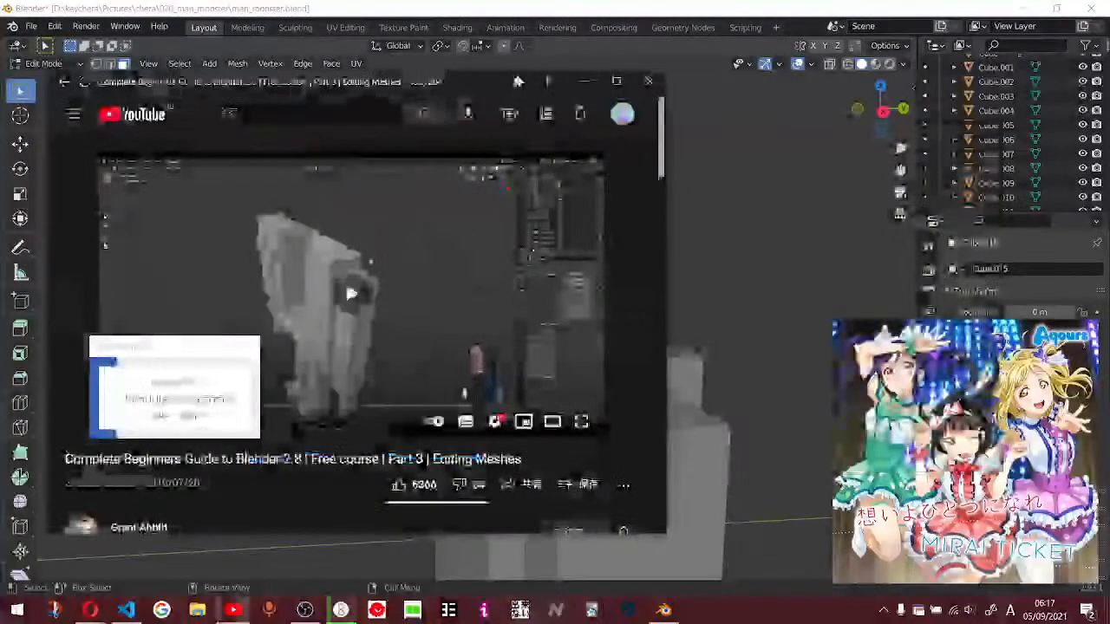
pyautogui.moveTo(156, 351); pyautogui.dragTo(175, 508)
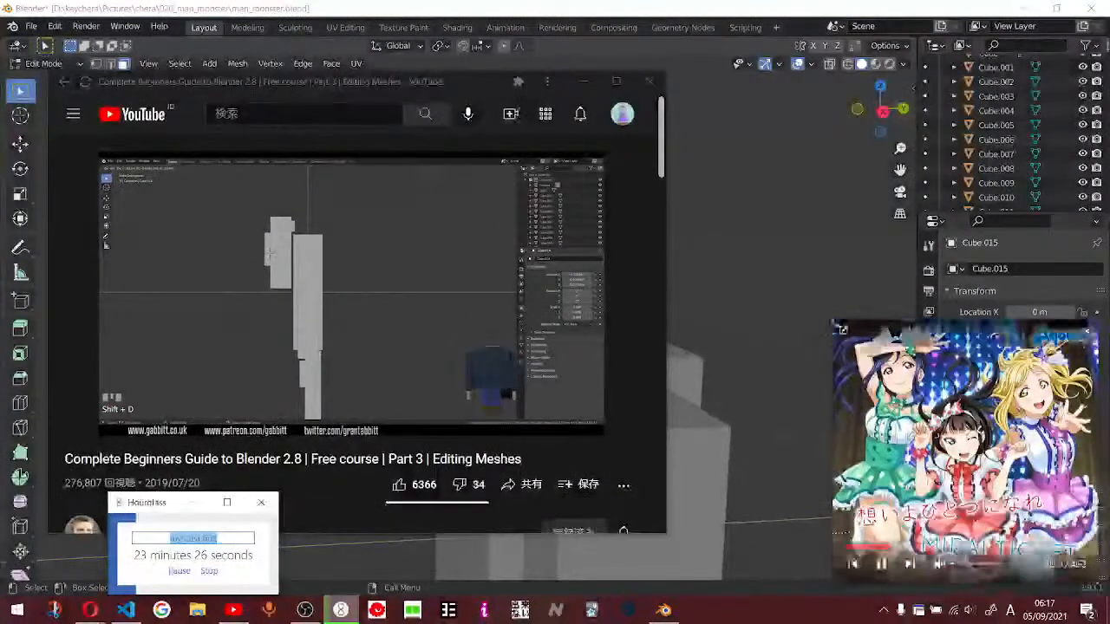
pyautogui.moveTo(841, 330); pyautogui.dragTo(921, 408)
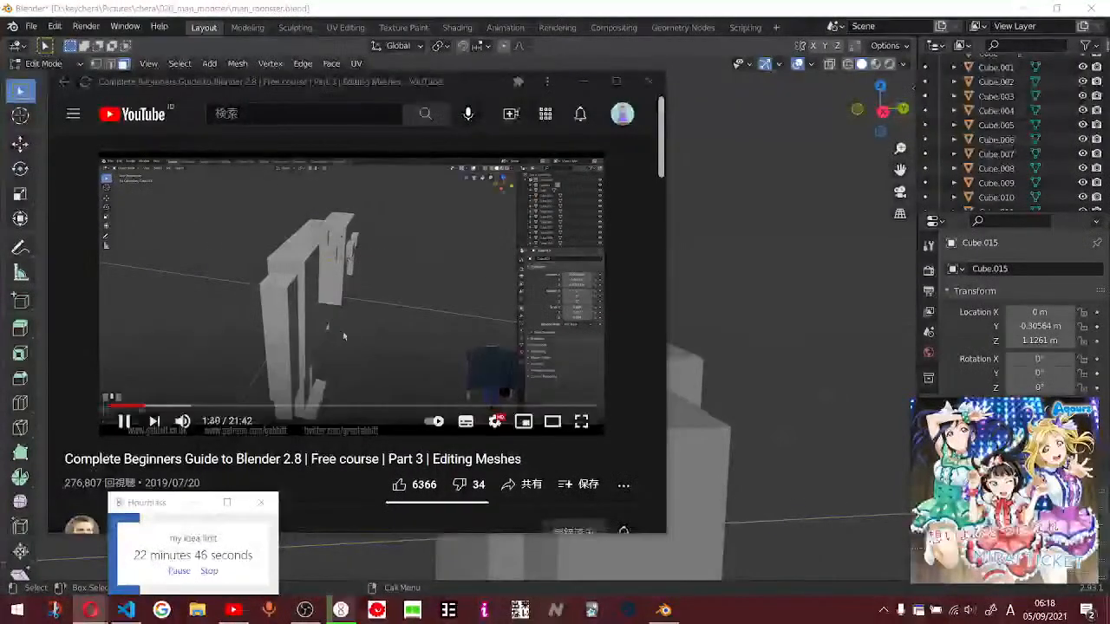
pyautogui.click(668, 287)
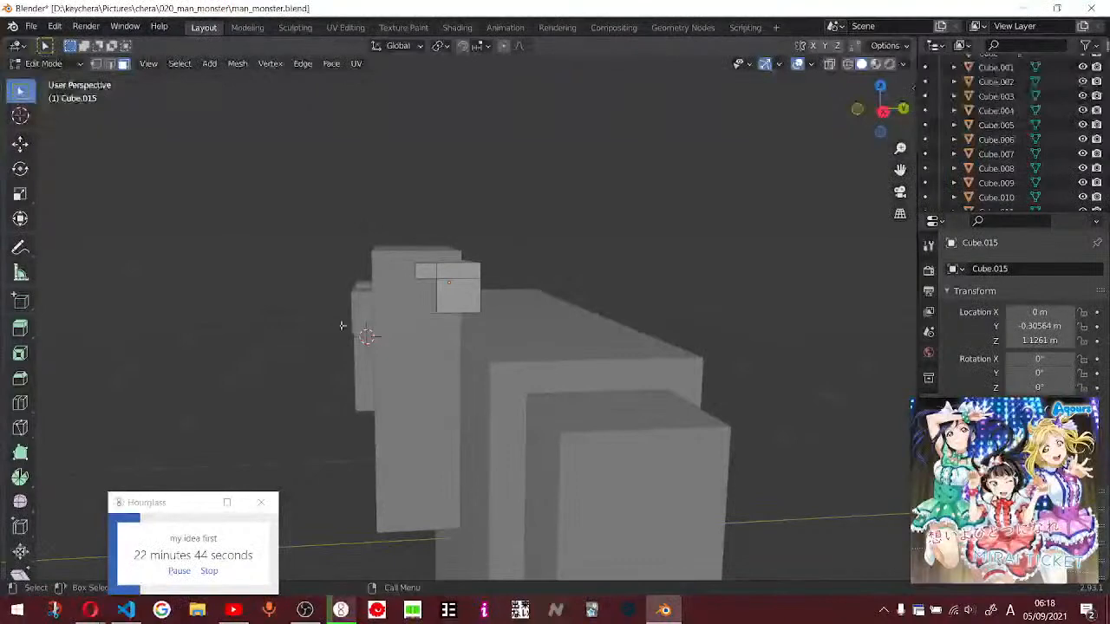
# - Leave mesh editing, select the head and the block wrapped around it, and inspect them from the front, right and rear
pyautogui.press('KP_1')
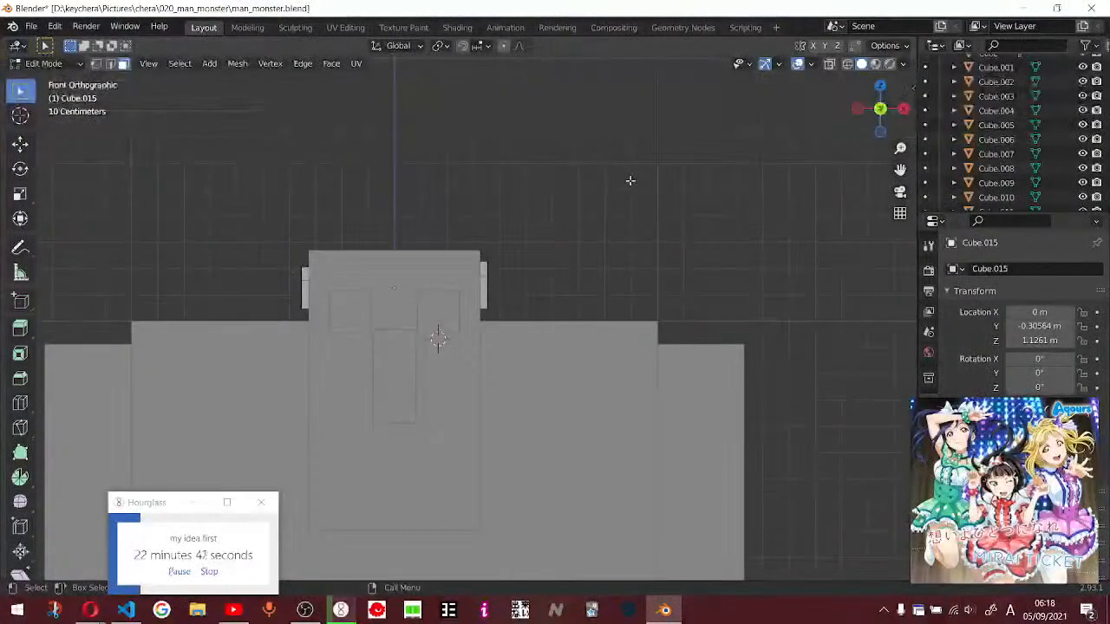
pyautogui.press('KP_3')
pyautogui.press('Tab')
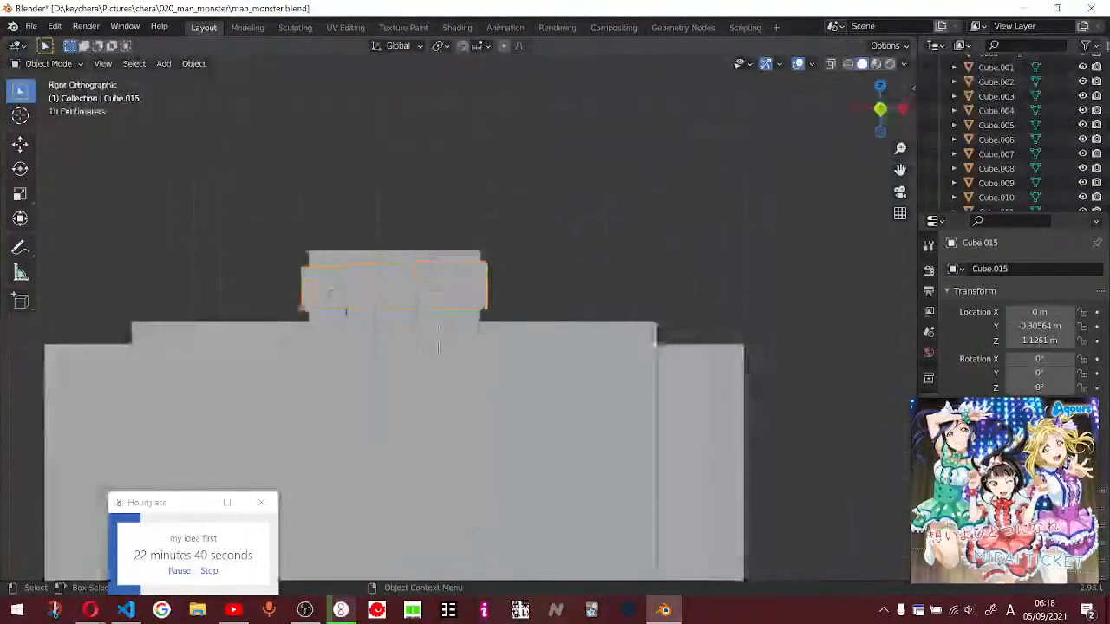
pyautogui.moveTo(288, 222); pyautogui.dragTo(588, 296)
pyautogui.moveTo(588, 296); pyautogui.dragTo(105, 327, button='middle')
pyautogui.moveTo(159, 328); pyautogui.dragTo(260, 295, button='middle')
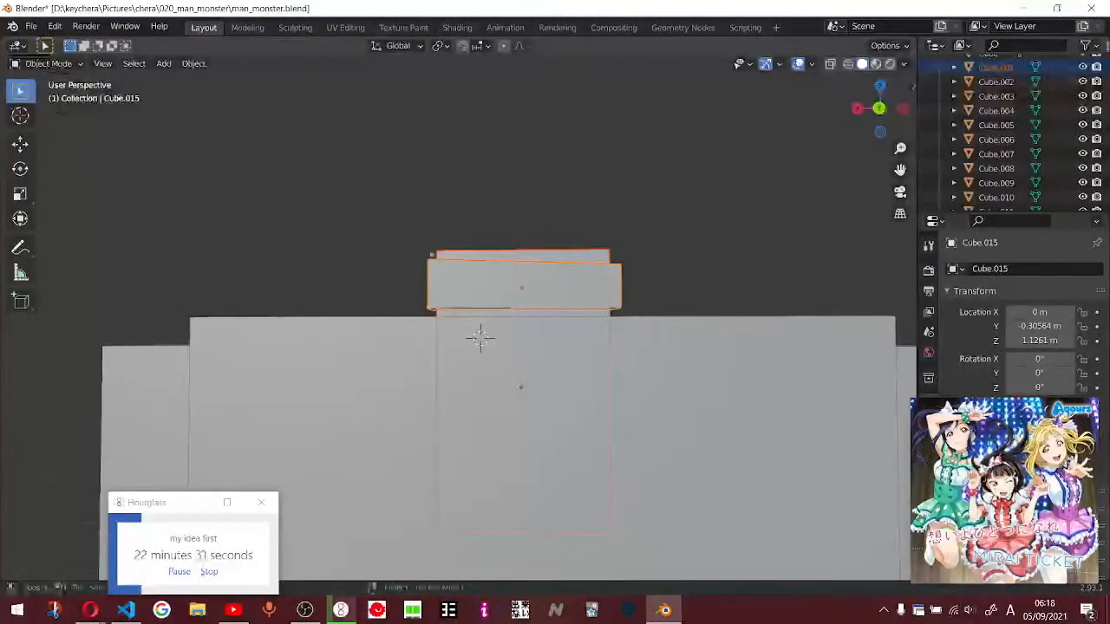
pyautogui.press('KP_1')
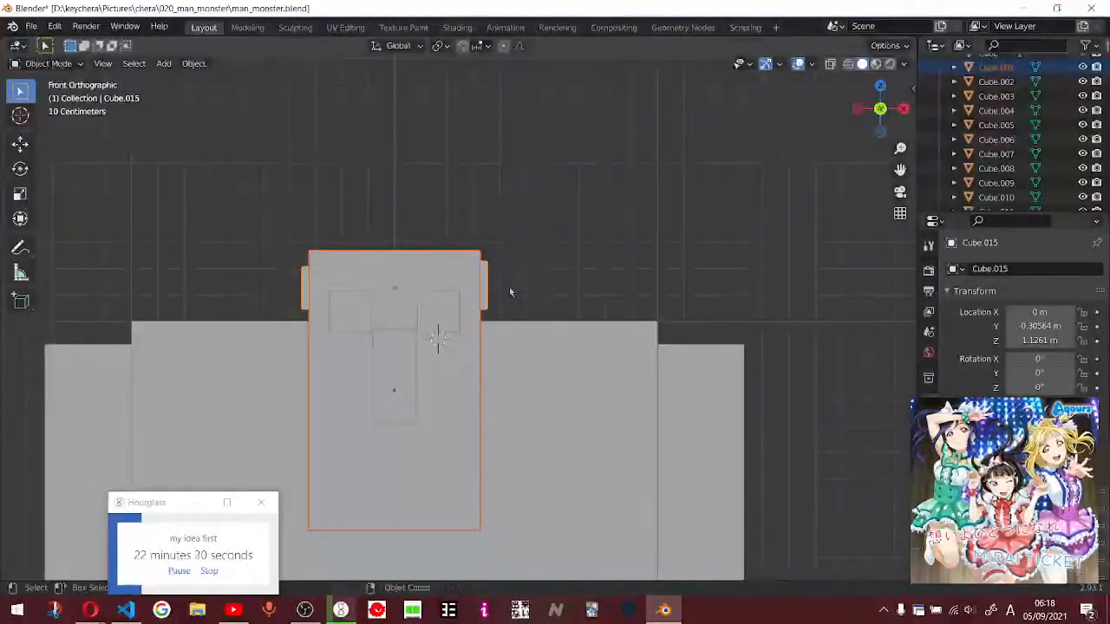
# - Switch to the YouTube tutorial, toggle its playback, and return to Blender for an angled view of the head
pyautogui.hotkey('alt', 'Tab')
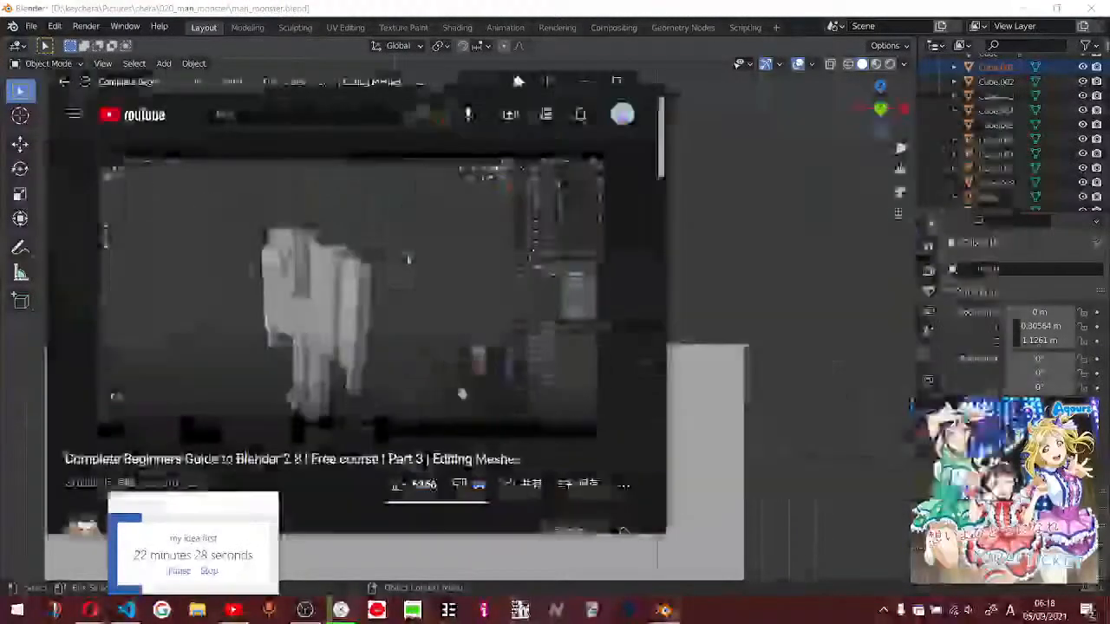
pyautogui.press('space')
pyautogui.click(856, 269)
pyautogui.moveTo(855, 270); pyautogui.dragTo(580, 287, button='middle')
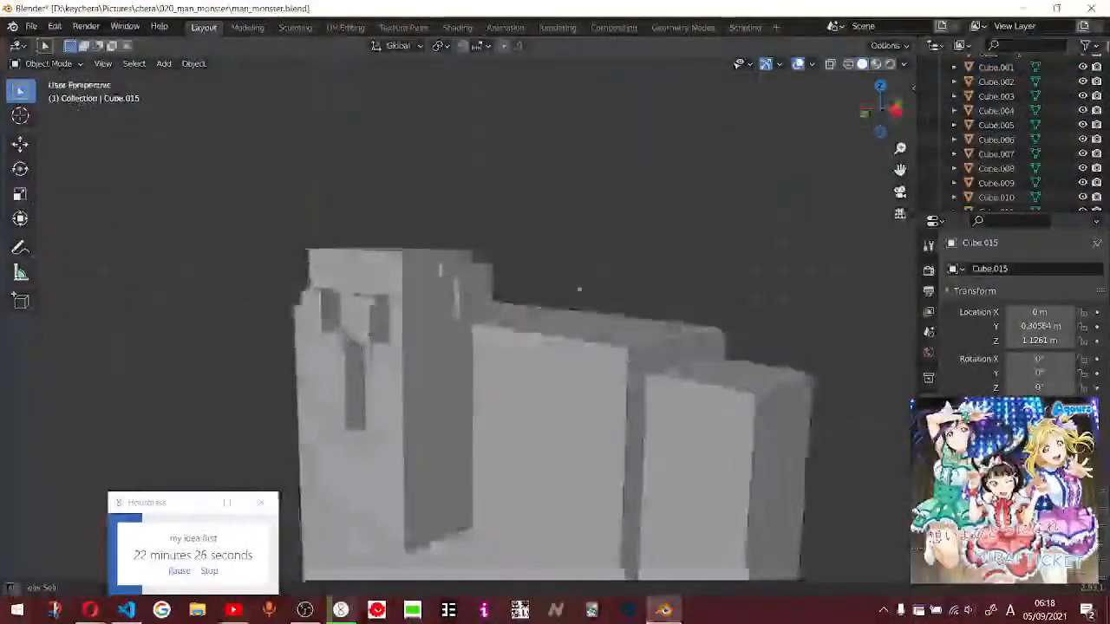
# - Undo the forward extrusion and loop cut on the wrap-around block, and switch its mesh to vertex selection in right orthographic view
pyautogui.press('z')
pyautogui.click(720, 249)
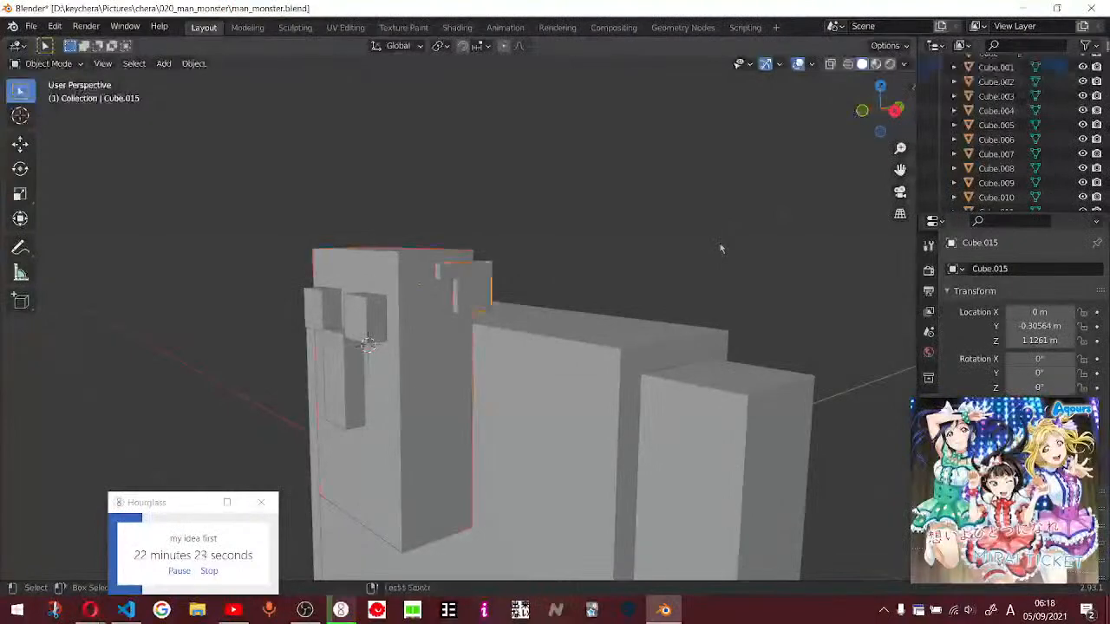
pyautogui.press('Tab')
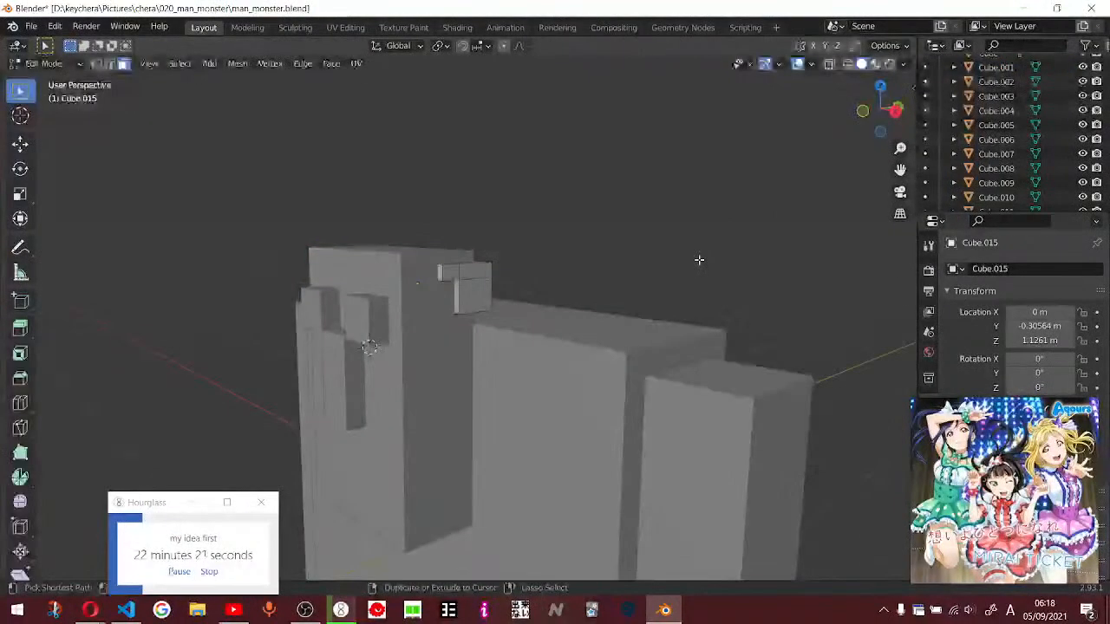
pyautogui.moveTo(654, 275); pyautogui.dragTo(523, 357, button='middle')
pyautogui.press('1')
pyautogui.press('KP_1')
pyautogui.press('KP_3')
pyautogui.scroll(5, 507, 298)
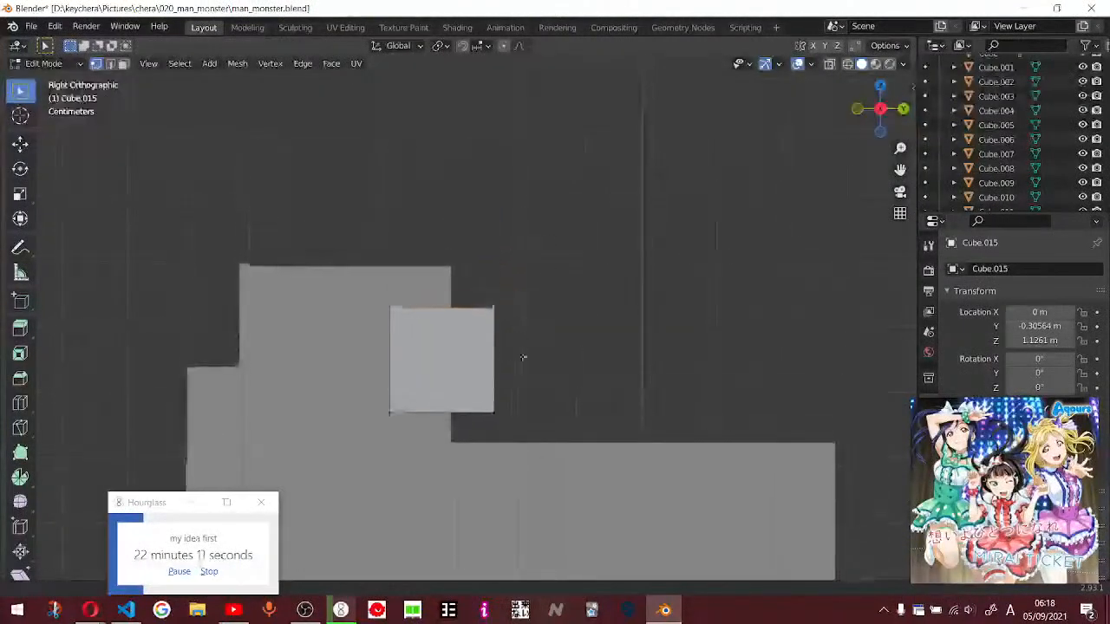
# - Turn on X-ray, select the block's top vertices and raise them slightly along Z
pyautogui.click(829, 64)
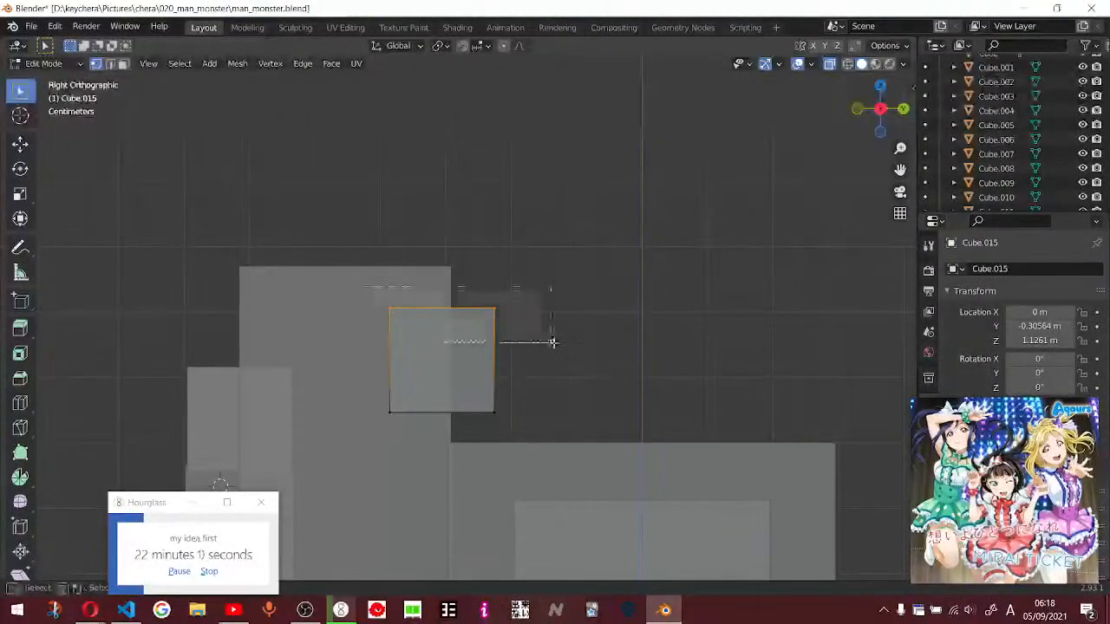
pyautogui.press('g')
pyautogui.press('z')
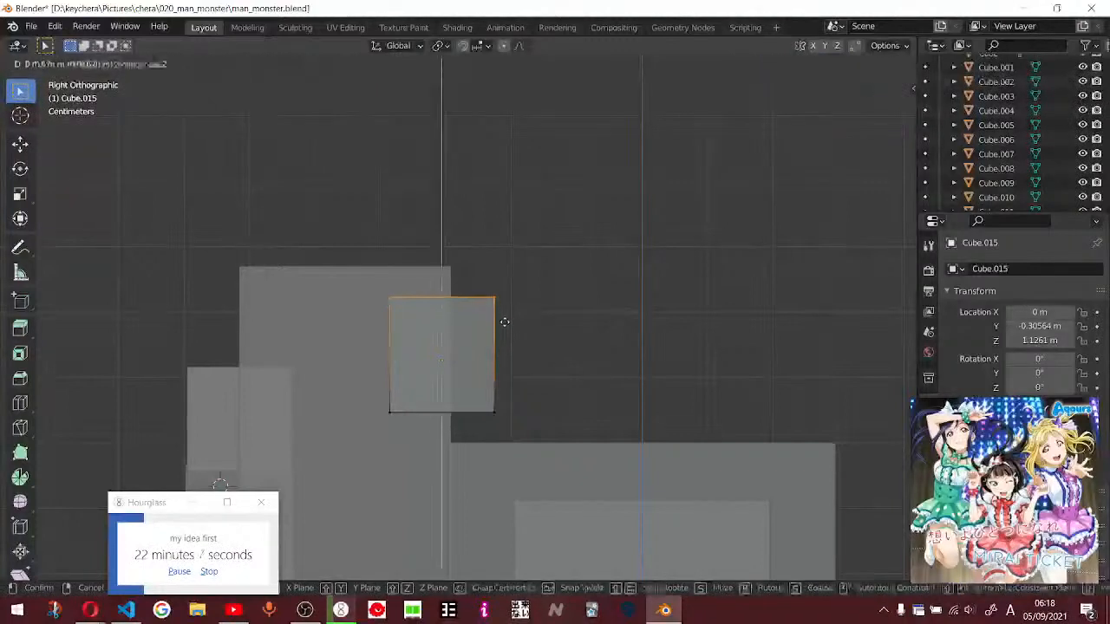
pyautogui.click(560, 319)
pyautogui.moveTo(560, 319)
pyautogui.mouseDown(button='middle')
pyautogui.moveTo(622, 335)
pyautogui.moveTo(560, 313)
pyautogui.mouseUp(button='middle')
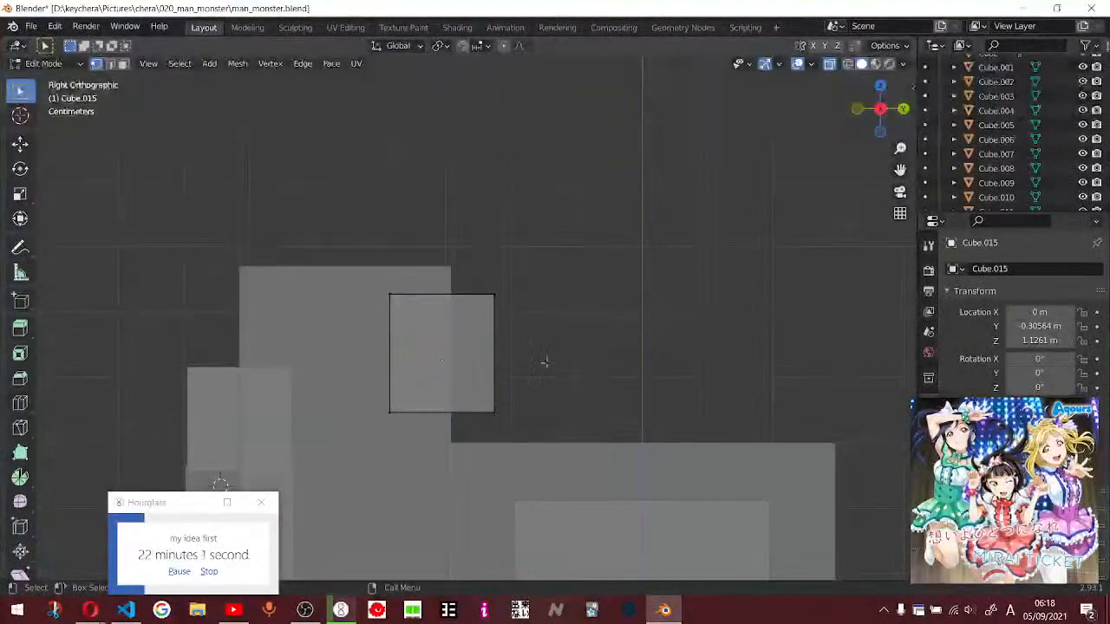
# - Add a horizontal loop cut around the wrap-around block, slid up to about a third below its top
pyautogui.hotkey('ctrl', 'r')
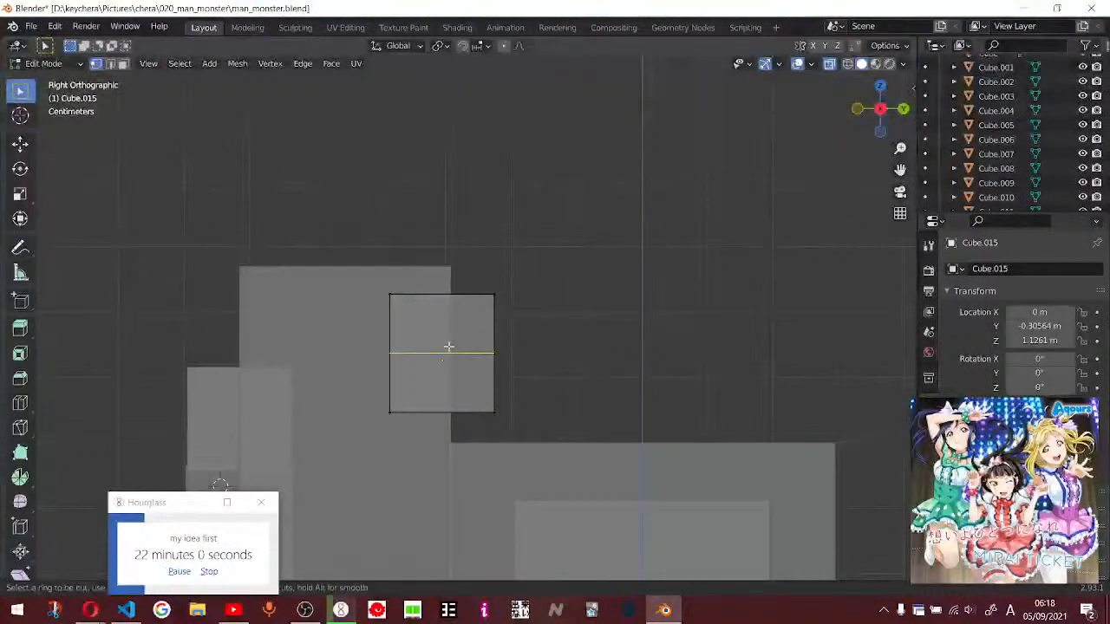
pyautogui.click(390, 335)
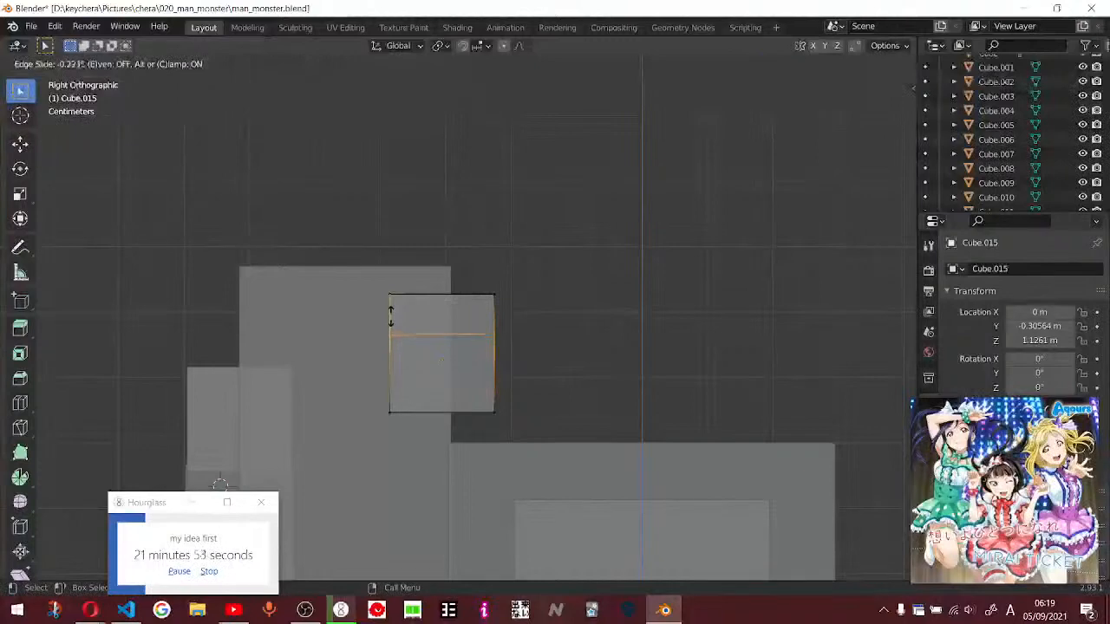
pyautogui.click(391, 319)
# - Select the block's upper front face, turn X-ray off, and extrude the face forward by about 0.08 m
pyautogui.moveTo(424, 325); pyautogui.dragTo(131, 134, button='middle')
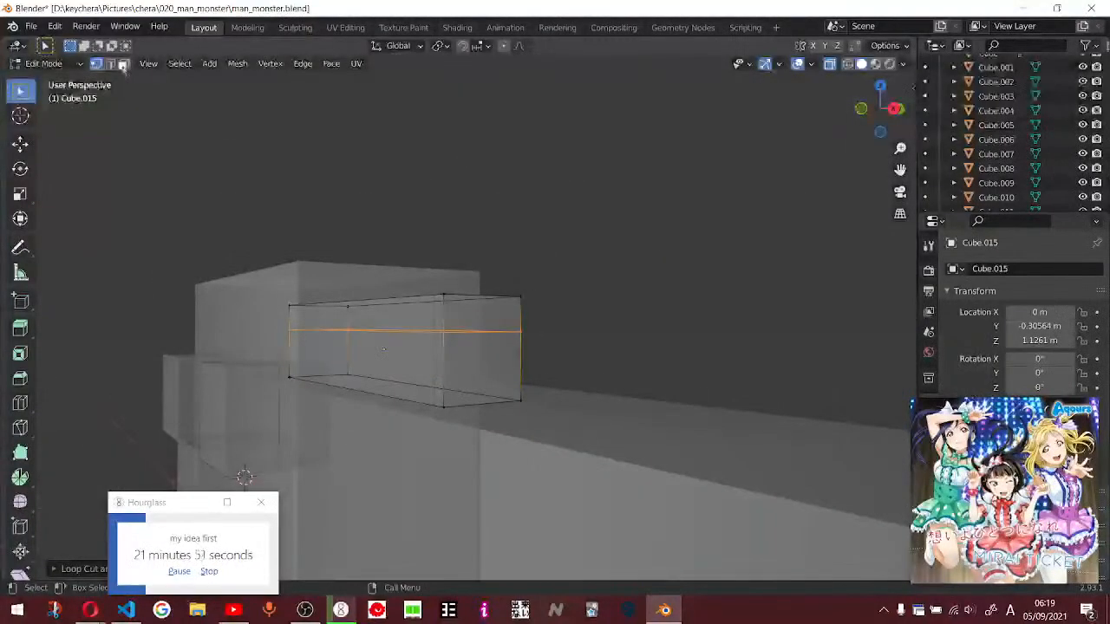
pyautogui.press('3')
pyautogui.click(426, 315)
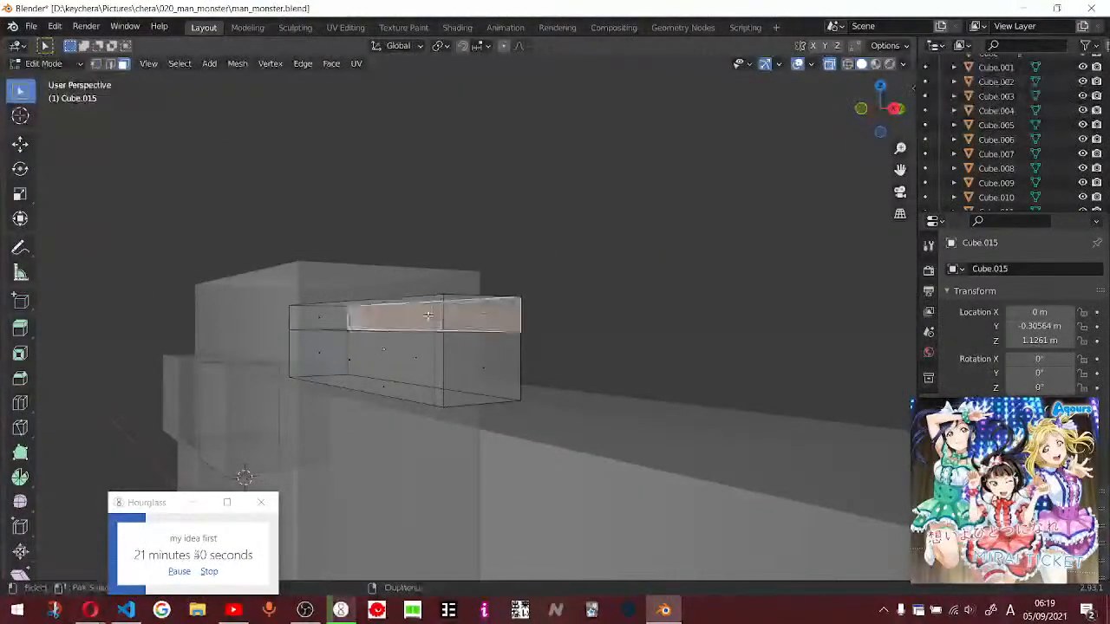
pyautogui.moveTo(577, 290); pyautogui.dragTo(404, 321, button='middle')
pyautogui.click(415, 320)
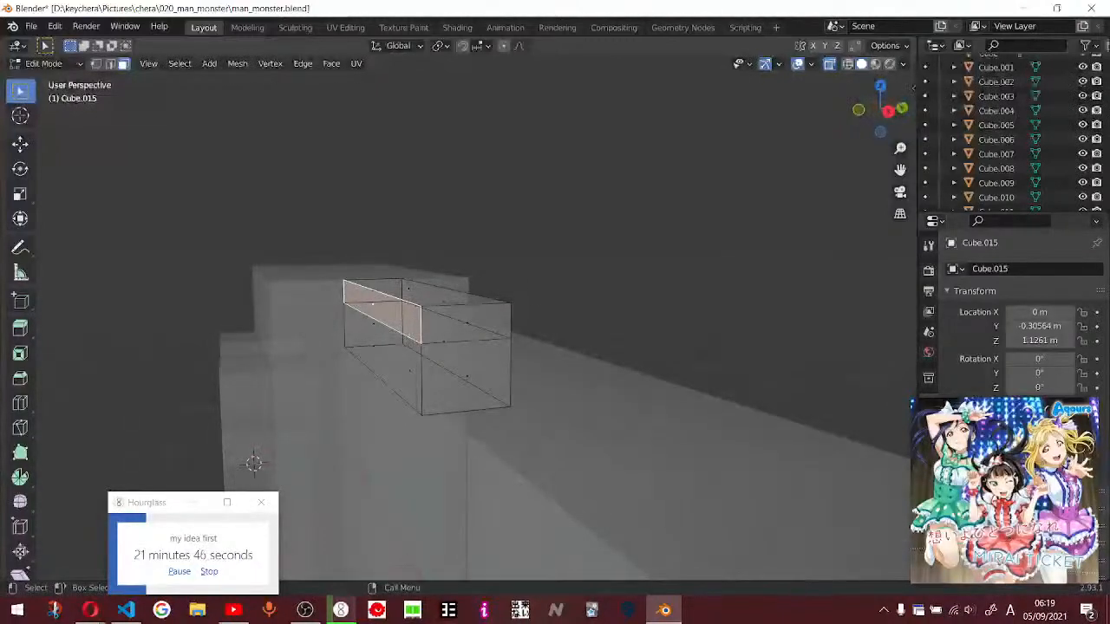
pyautogui.hotkey('shift', 'z')
pyautogui.press('e')
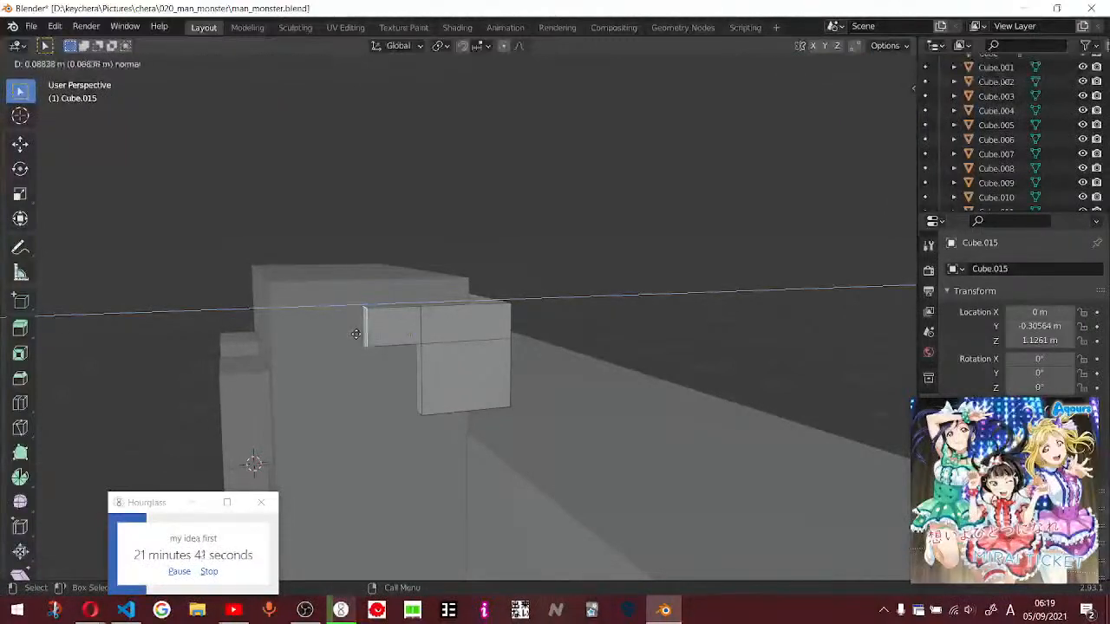
pyautogui.click(360, 334)
pyautogui.moveTo(669, 260); pyautogui.dragTo(594, 261, button='middle')
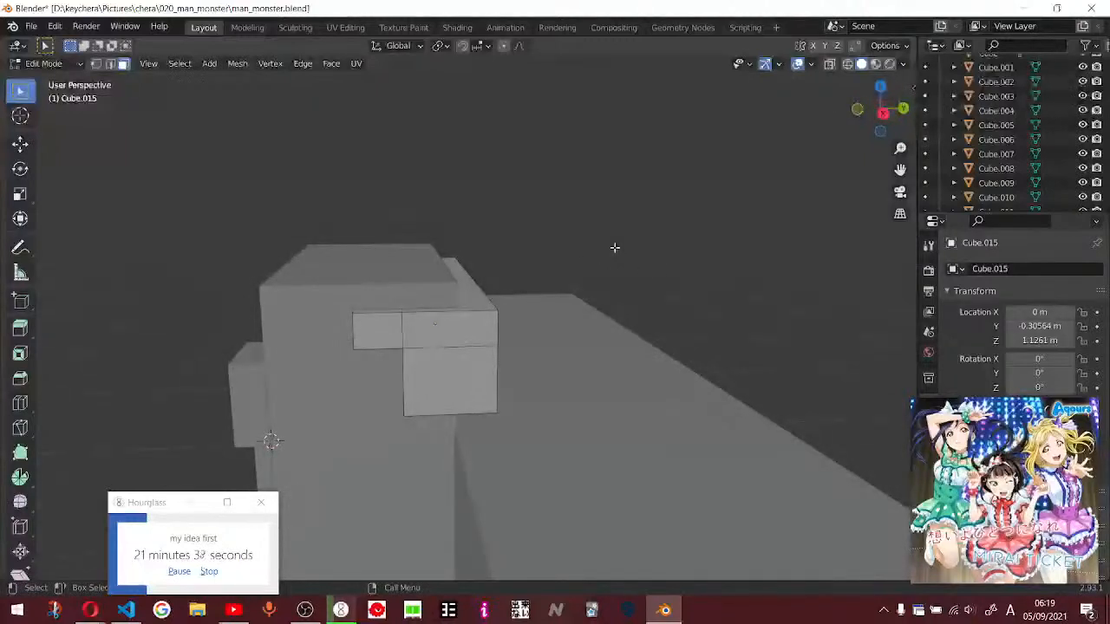
# - Return to Object Mode, duplicate the near-side eye block in right view, and place the copy on the side of the head
pyautogui.moveTo(441, 358); pyautogui.dragTo(515, 441, button='middle')
pyautogui.press('Tab')
pyautogui.click(292, 403)
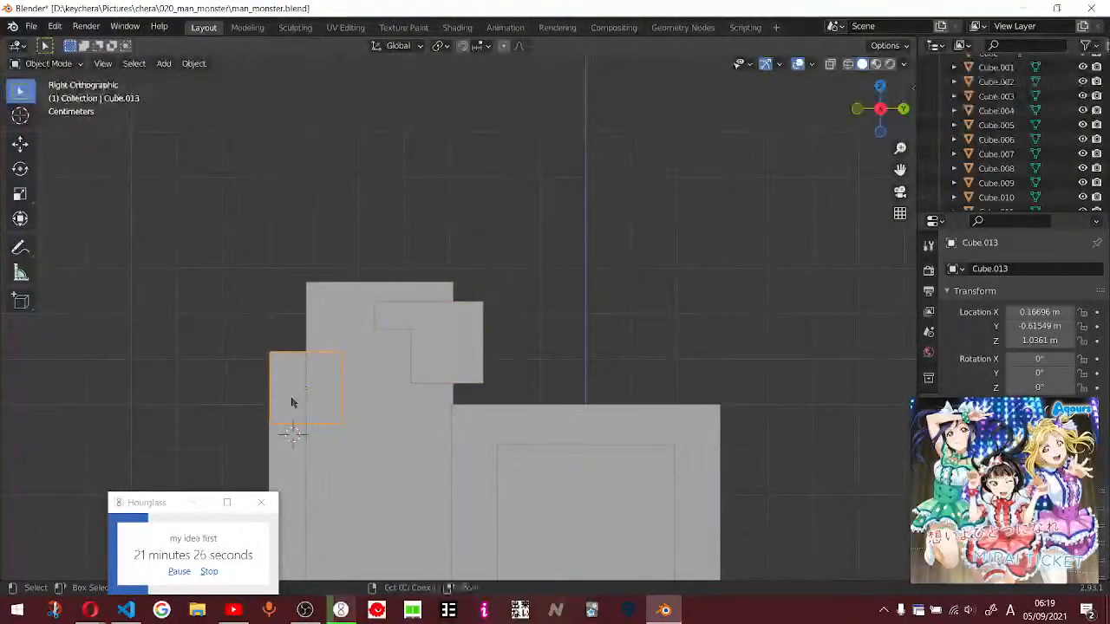
pyautogui.hotkey('shift', 'd')
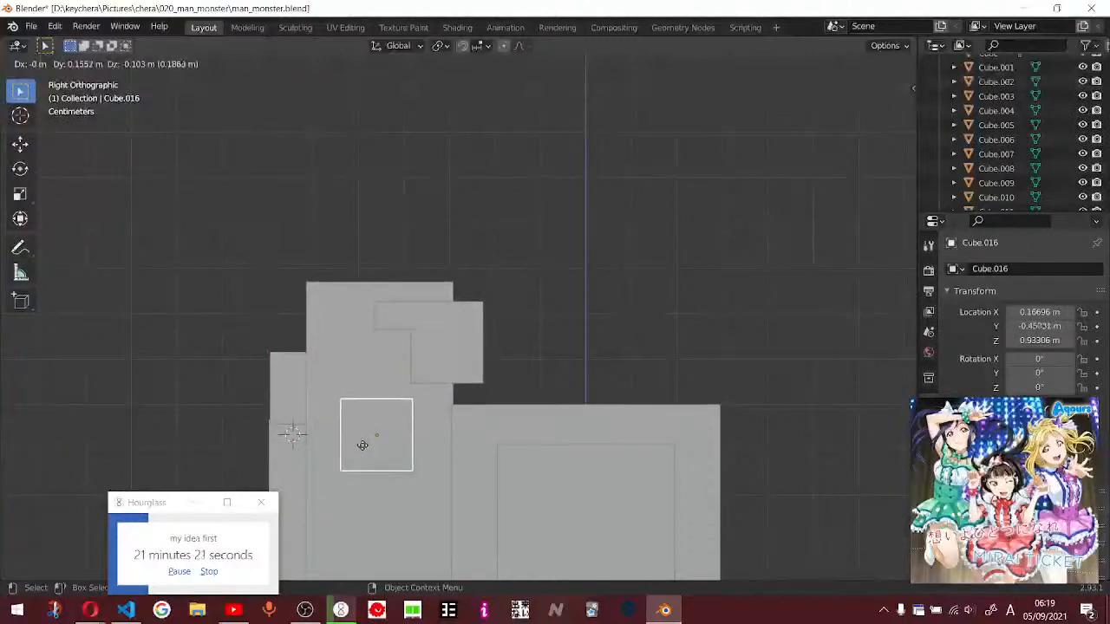
pyautogui.click(363, 440)
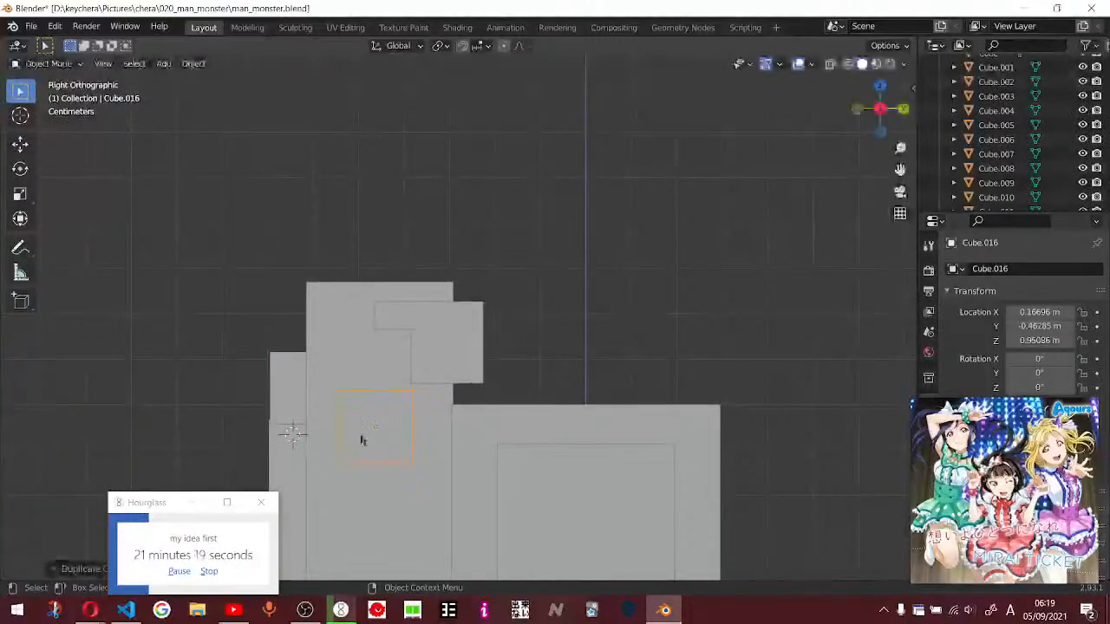
# - Narrow the duplicated block along global Y and move it up to about Y -0.455 m, Z 1.02 m
pyautogui.press('s')
pyautogui.press('y')
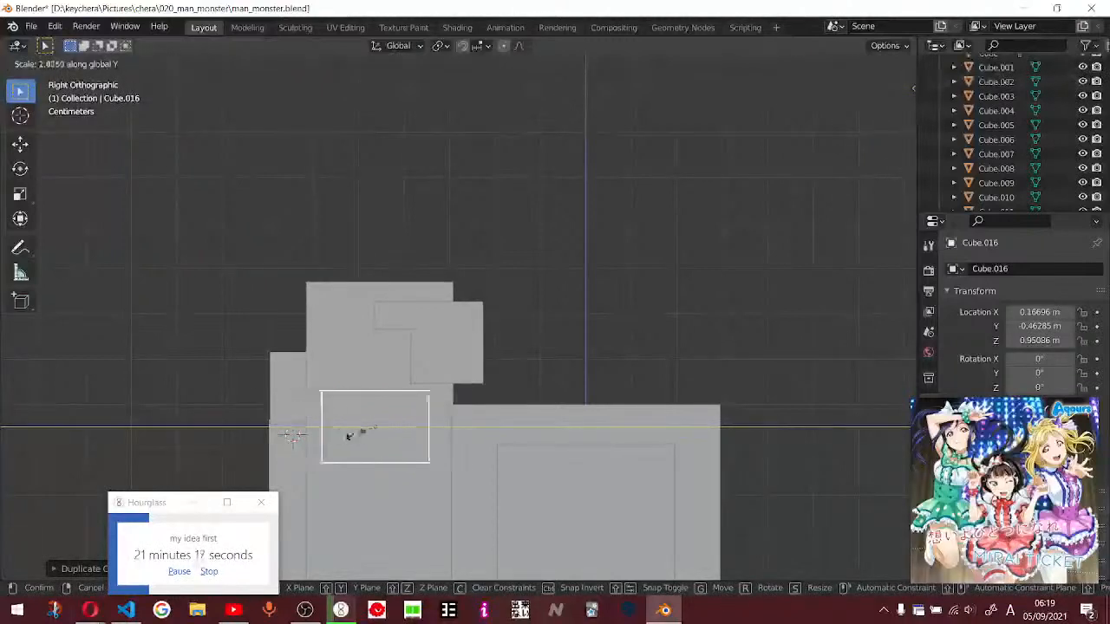
pyautogui.click(375, 434)
pyautogui.press('g')
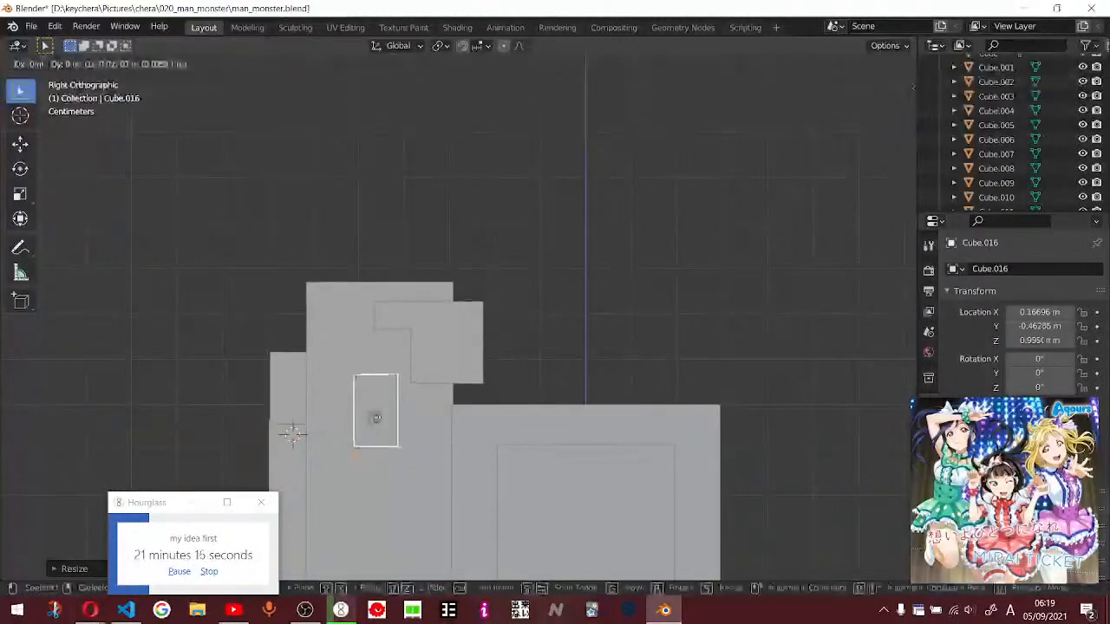
pyautogui.click(410, 423)
# - Move the narrowed block outward in front view to about X 0.31 m so it sticks out of the head's side
pyautogui.moveTo(410, 423); pyautogui.dragTo(593, 422, button='middle')
pyautogui.press('KP_1')
pyautogui.press('KP_3')
pyautogui.press('KP_1')
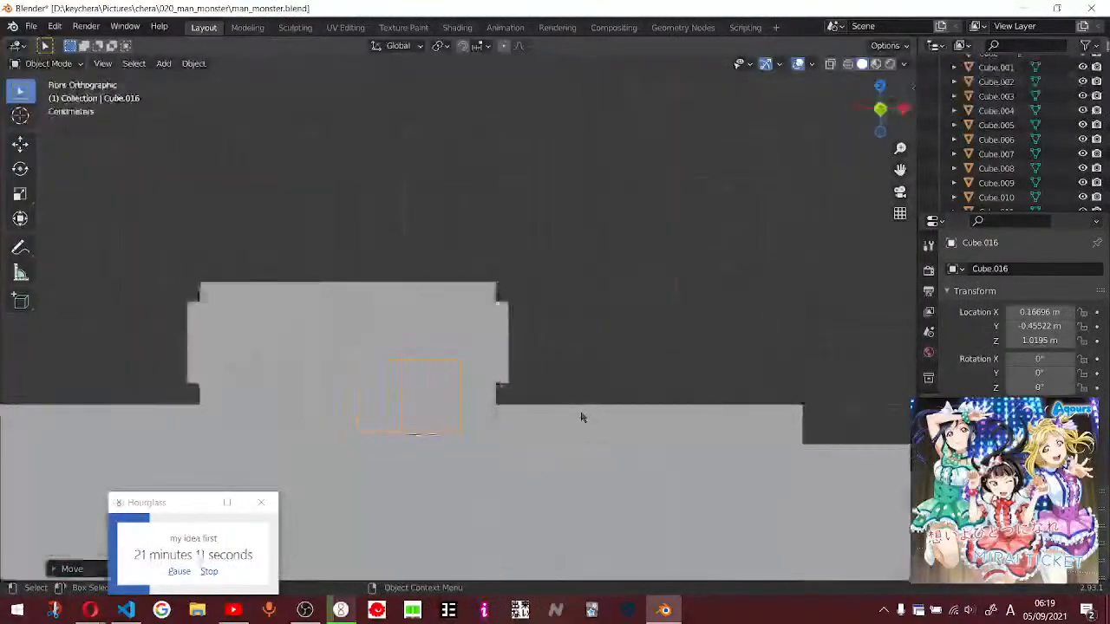
pyautogui.press('g')
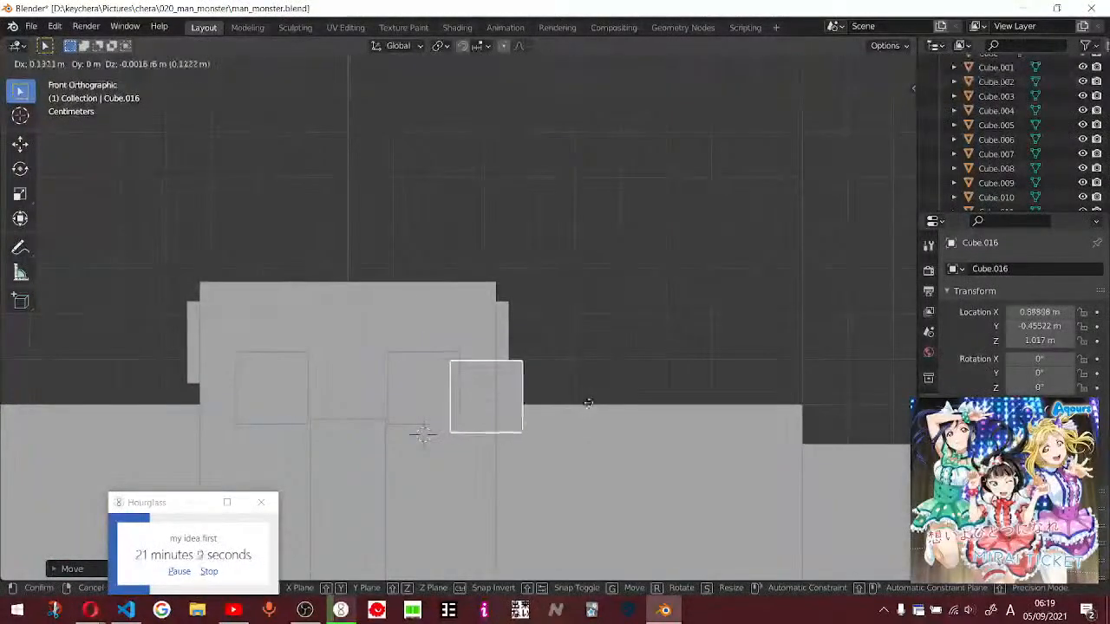
pyautogui.click(594, 407)
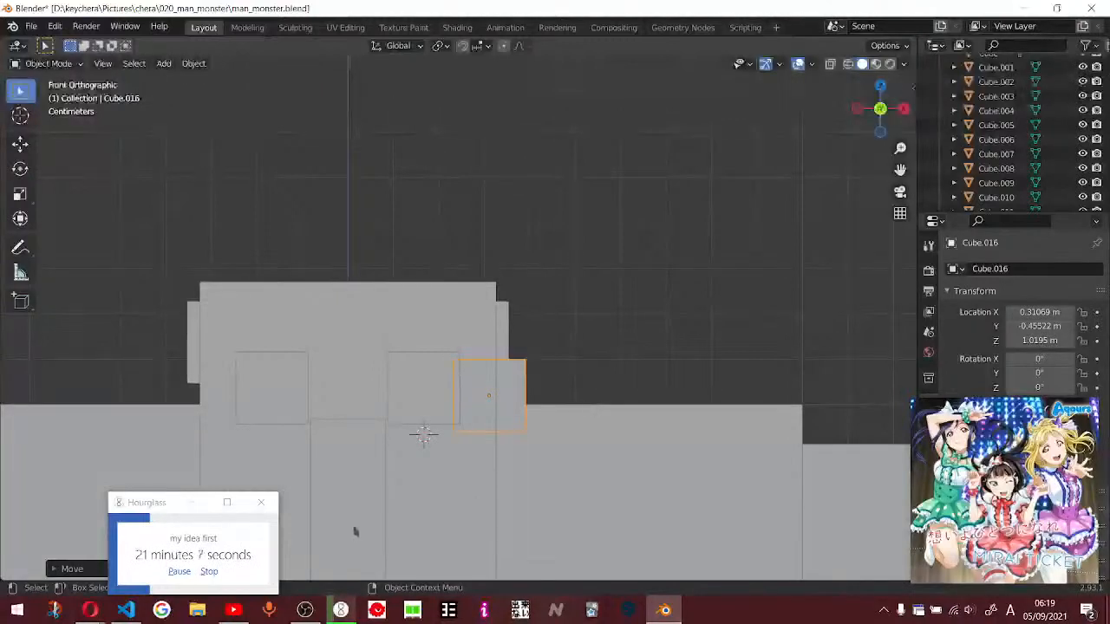
# - Try nudging the ear block inward and repositioning the wrap-around block, and undo these moves
pyautogui.moveTo(1059, 467)
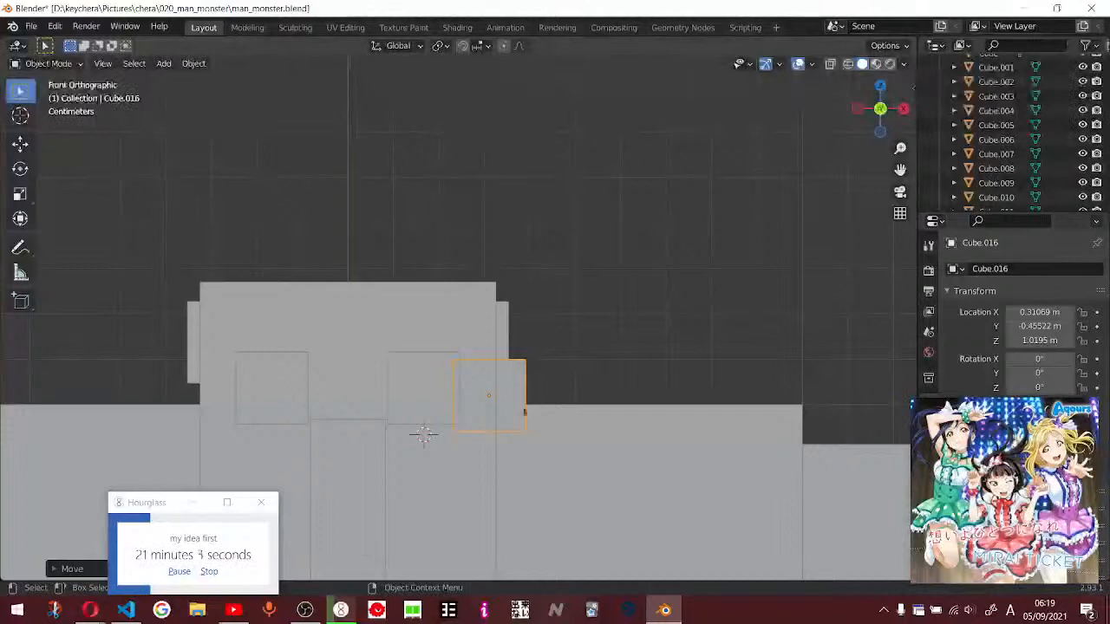
pyautogui.press('g')
pyautogui.click(507, 403)
pyautogui.moveTo(507, 403); pyautogui.dragTo(461, 365, button='middle')
pyautogui.press('g')
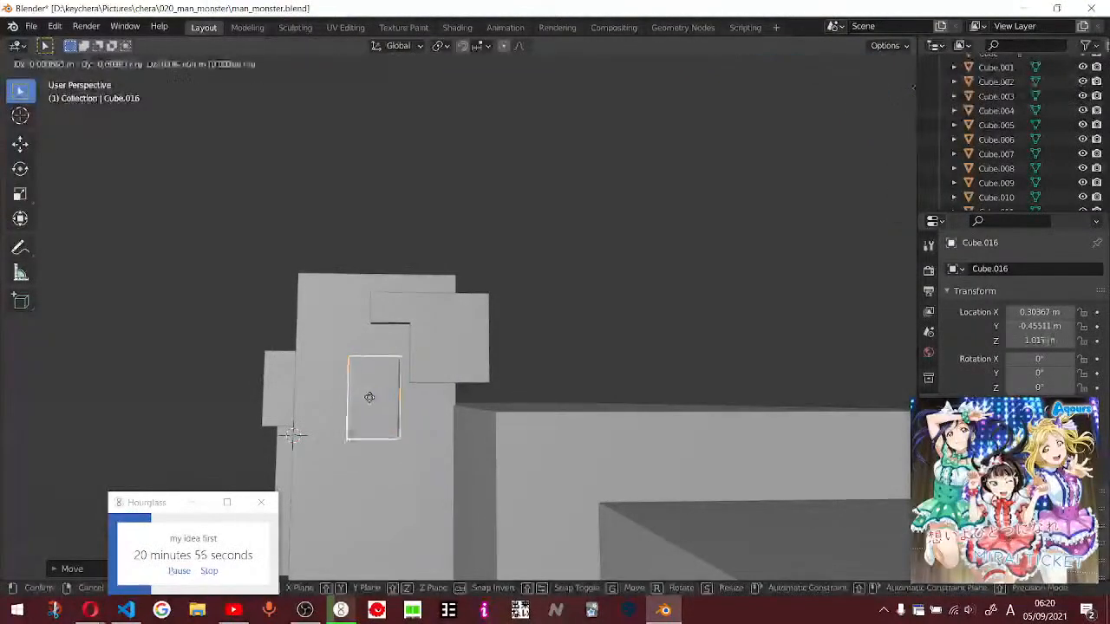
pyautogui.click(370, 398)
pyautogui.click(448, 336)
pyautogui.press('g')
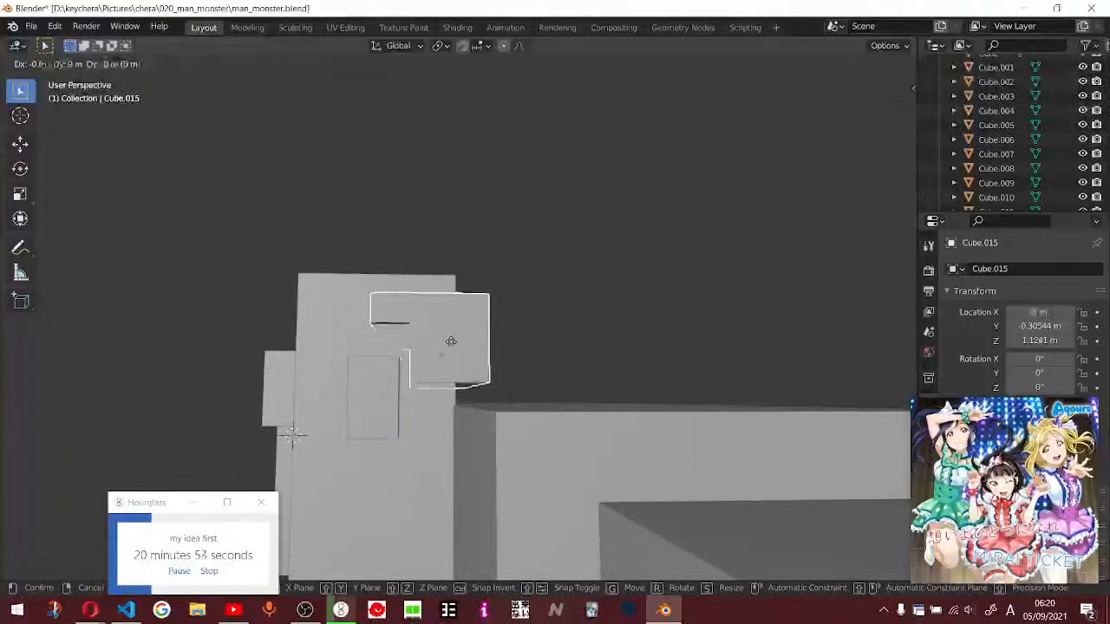
pyautogui.rightClick(448, 349)
pyautogui.hotkey('ctrl', 'z')
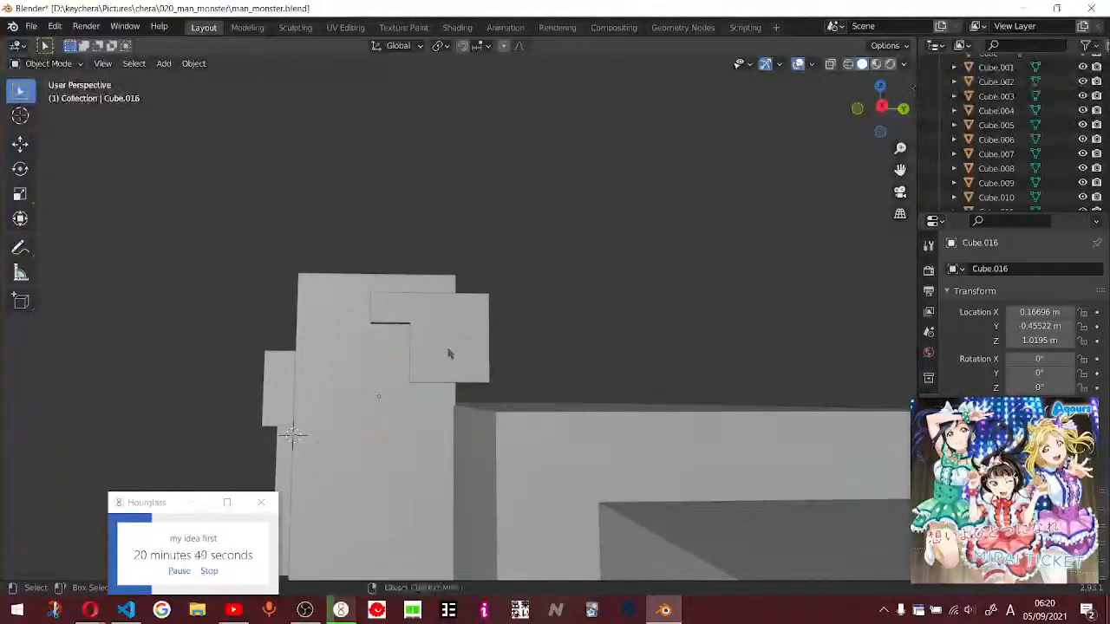
# - Move the ear block up in right orthographic view to about Z 1.04 m, just below the extruded part of the wrap-around block
pyautogui.press('KP_3')
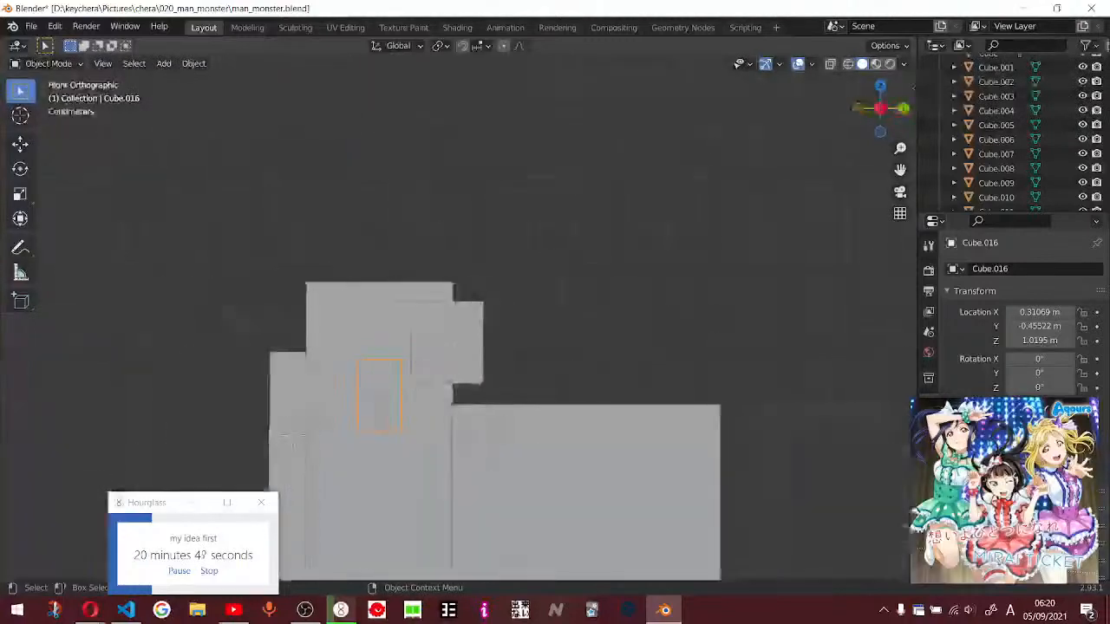
pyautogui.press('g')
pyautogui.click(387, 391)
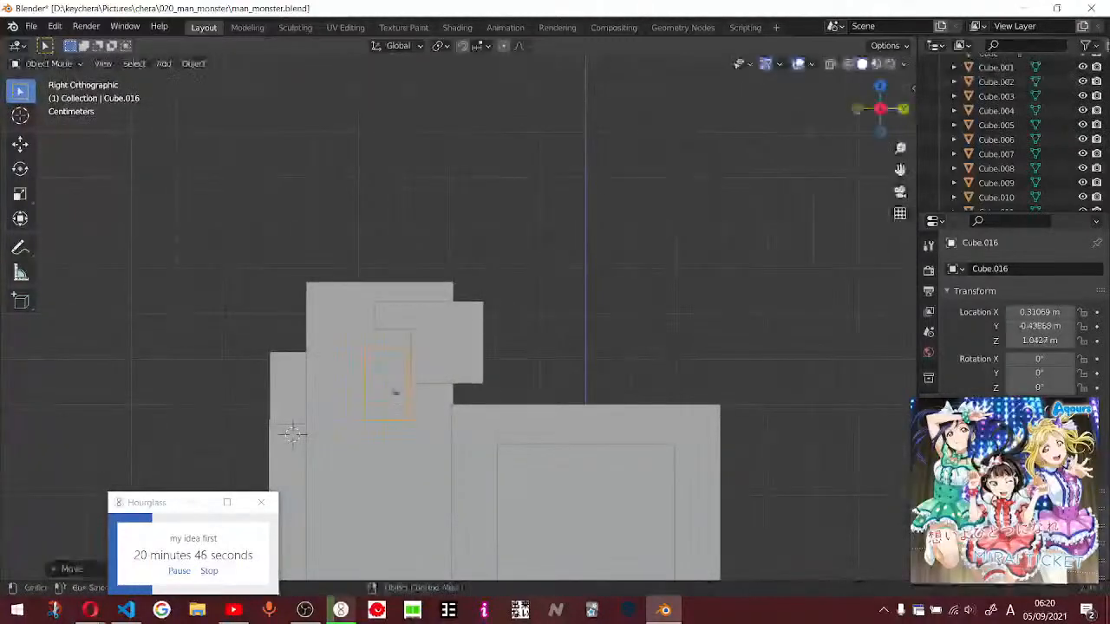
pyautogui.press('g')
pyautogui.rightClick(387, 390)
# - Lower the wrap-around block slightly to about Z 1.115 m and check it in front orthographic view
pyautogui.click(454, 350)
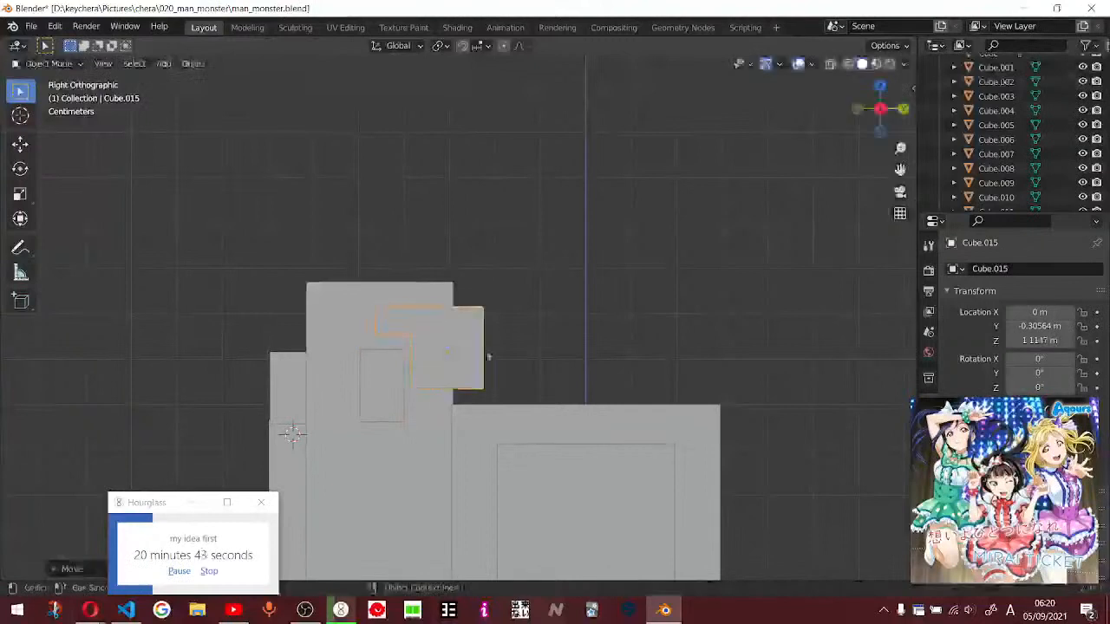
pyautogui.moveTo(488, 355); pyautogui.dragTo(721, 355, button='middle')
pyautogui.press('KP_1')
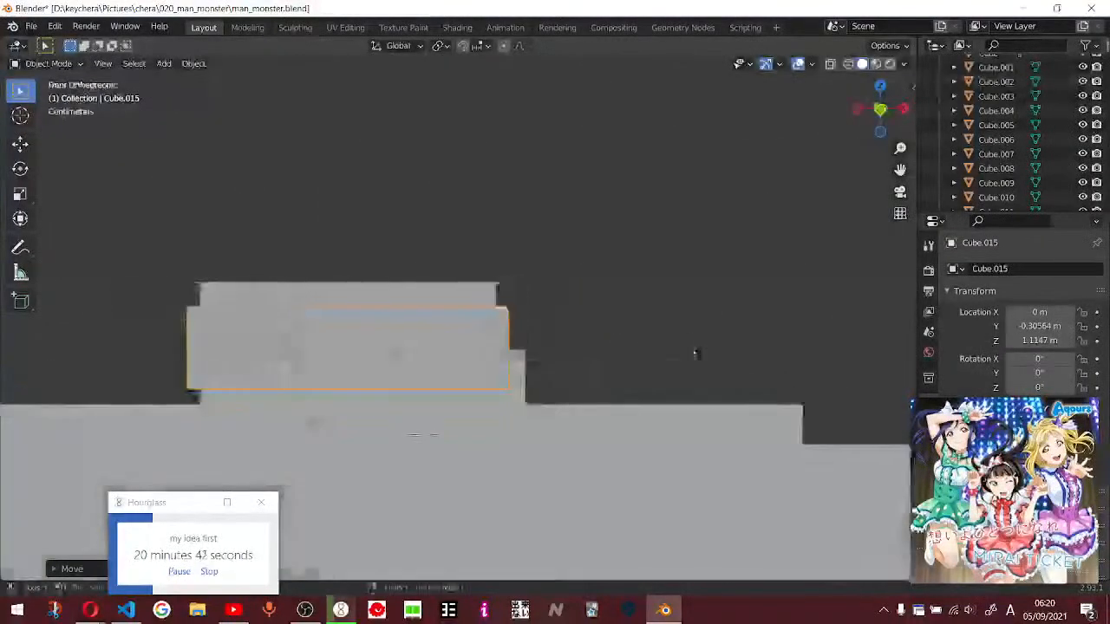
# - Duplicate the ear block in place and set one copy's X location to -0.310692 m to mirror it on the head's opposite side
pyautogui.press('KP_3')
pyautogui.press('KP_1')
pyautogui.click(510, 401)
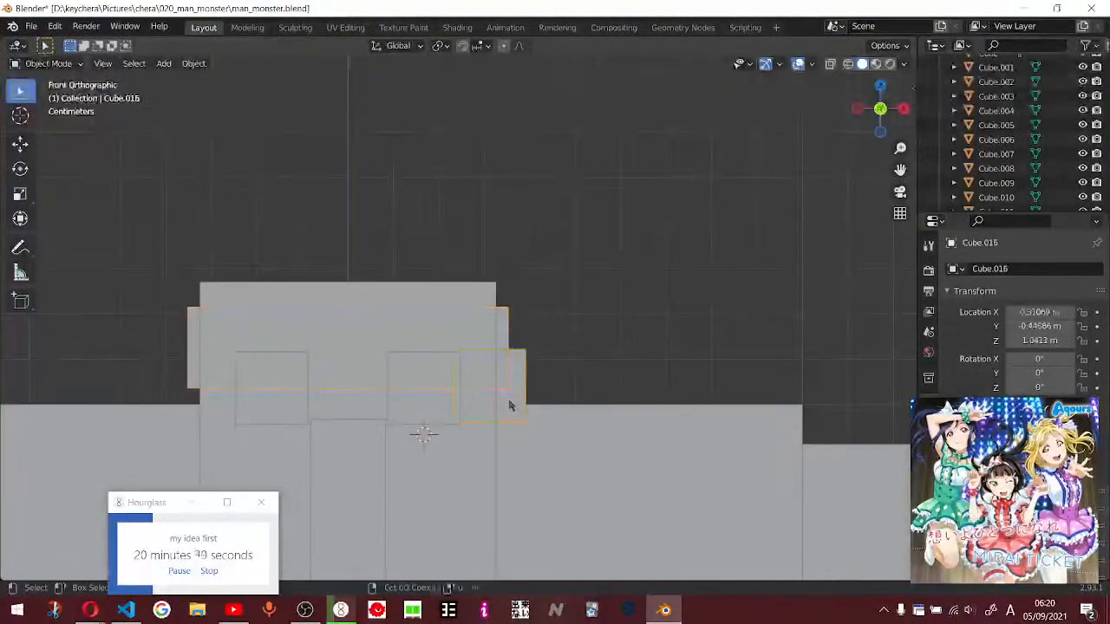
pyautogui.hotkey('shift', 'd')
pyautogui.rightClick(509, 400)
pyautogui.hotkey('ctrl', 'z')
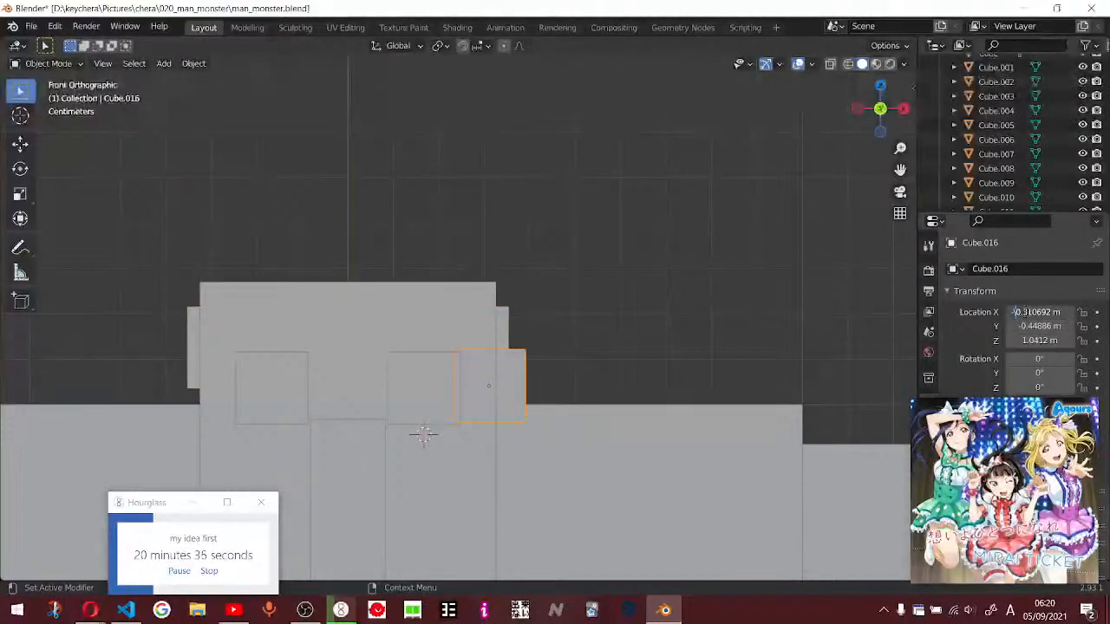
pyautogui.write('-')
pyautogui.press('Return')
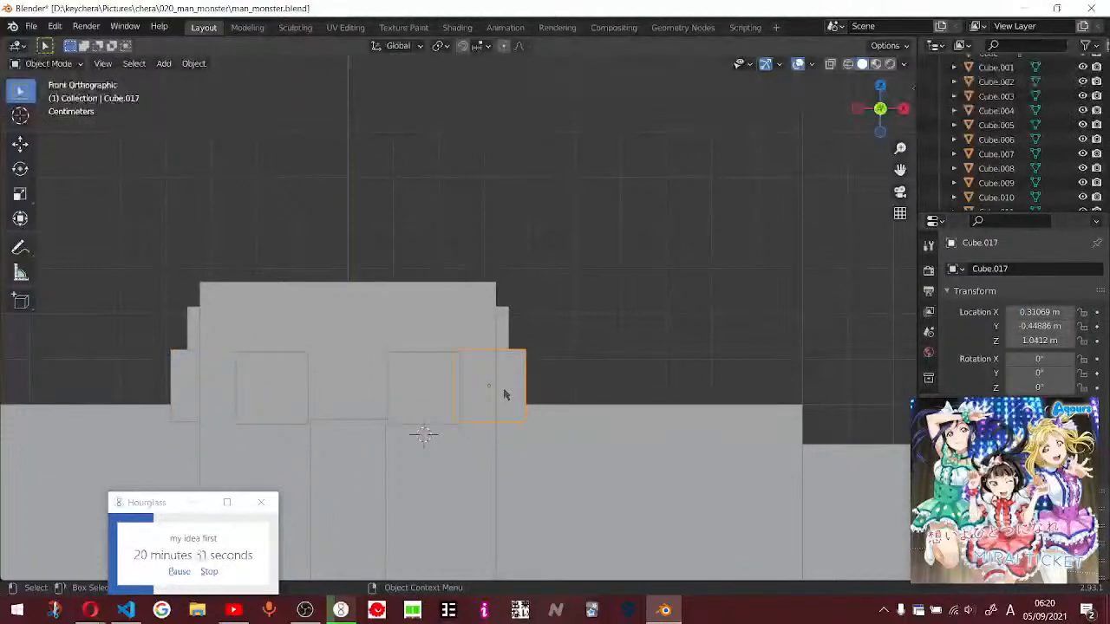
pyautogui.moveTo(646, 340); pyautogui.dragTo(577, 388, button='middle')
# - Switch to the YouTube tutorial on editing meshes and back to Blender, examining the monster's head and body from several angles
pyautogui.hotkey('alt', 'Tab')
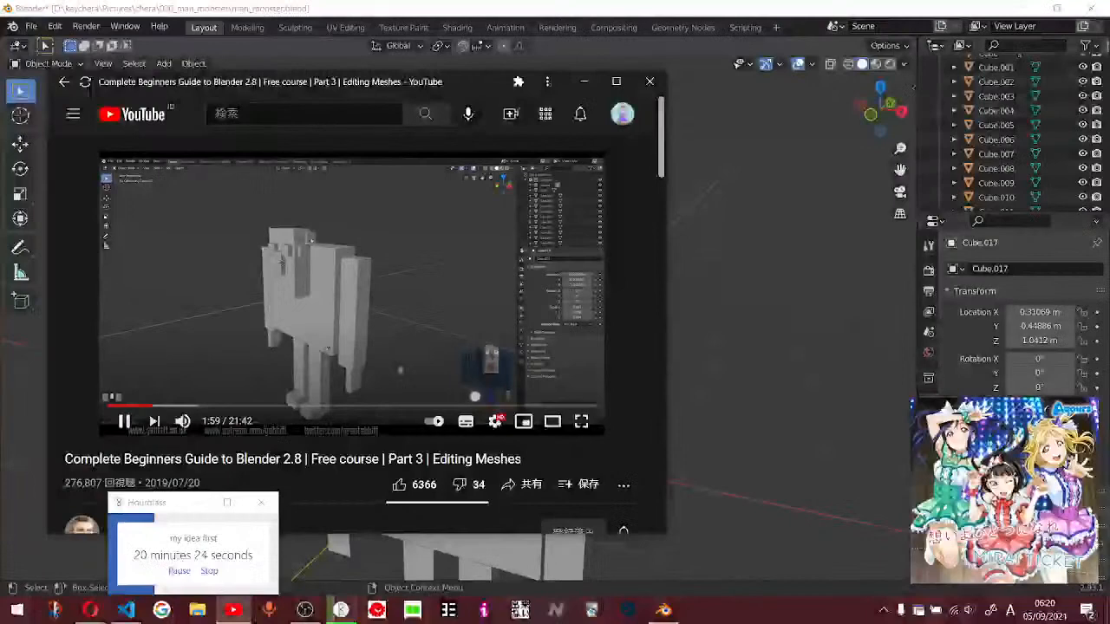
pyautogui.moveTo(998, 503)
pyautogui.mouseDown()
pyautogui.moveTo(928, 495)
pyautogui.moveTo(929, 466)
pyautogui.moveTo(987, 510)
pyautogui.mouseUp()
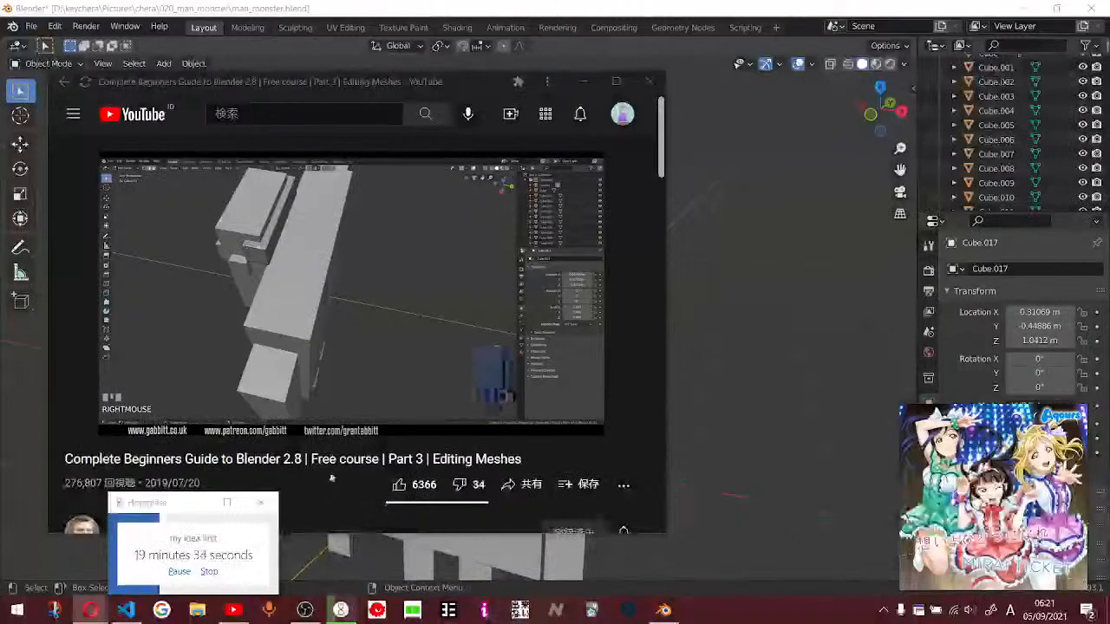
pyautogui.click(730, 450)
pyautogui.moveTo(729, 450); pyautogui.dragTo(671, 401, button='middle')
pyautogui.hotkey('alt', 'Tab')
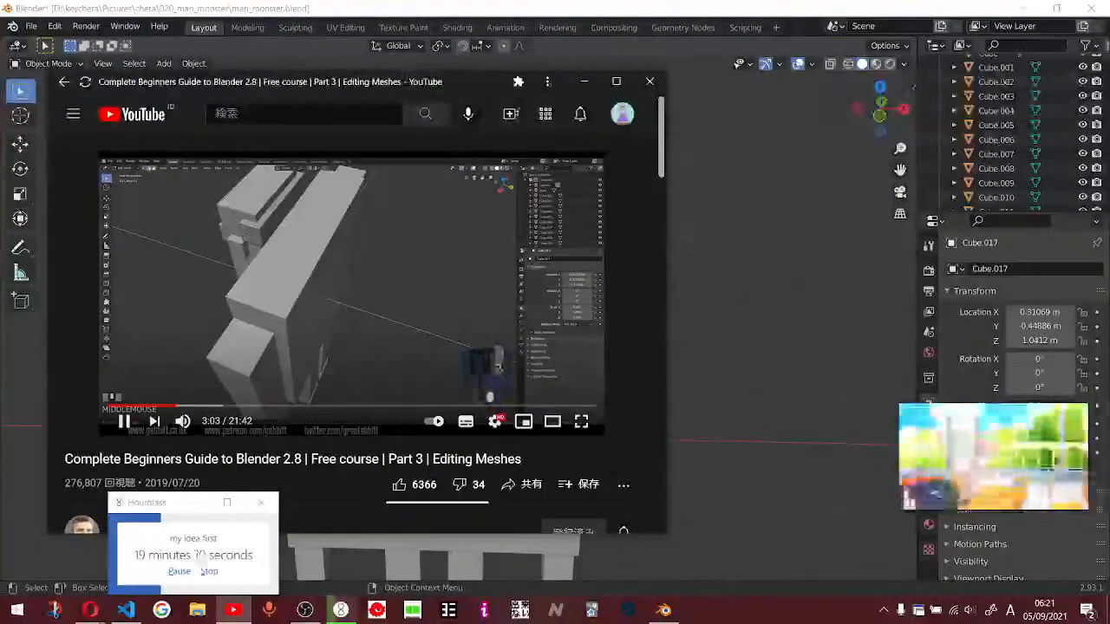
pyautogui.click(756, 352)
pyautogui.moveTo(756, 352); pyautogui.dragTo(673, 315, button='middle')
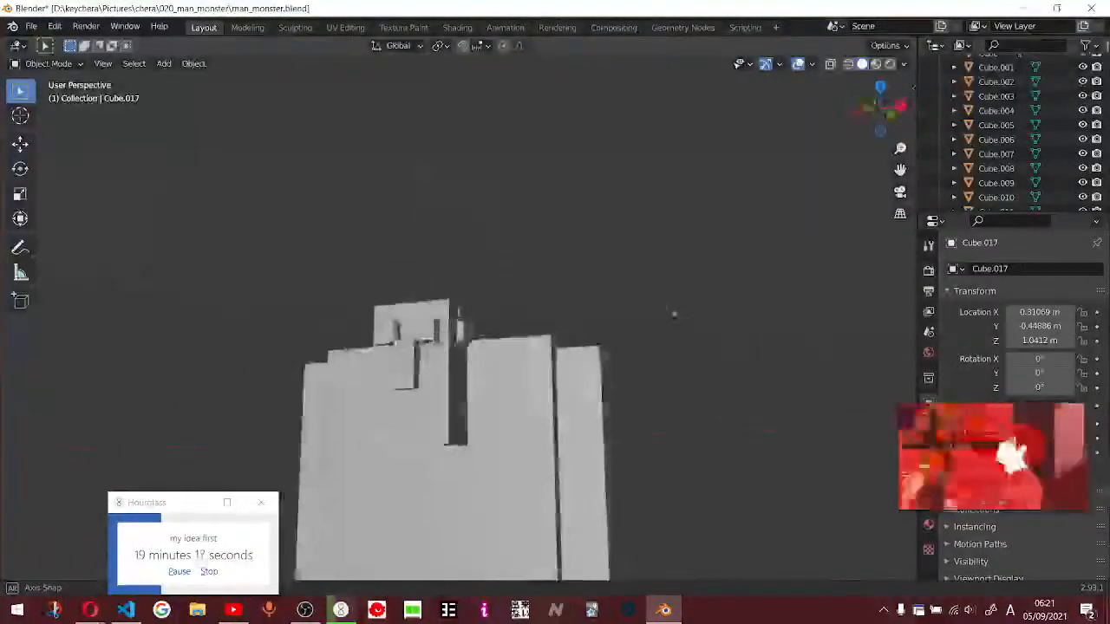
# - Duplicate one eye block in front view, place the copy centred below the nose at about Z 0.43 m, and enlarge it as a mouth
pyautogui.scroll(4, 491, 385)
pyautogui.moveTo(456, 407); pyautogui.dragTo(631, 302, button='middle')
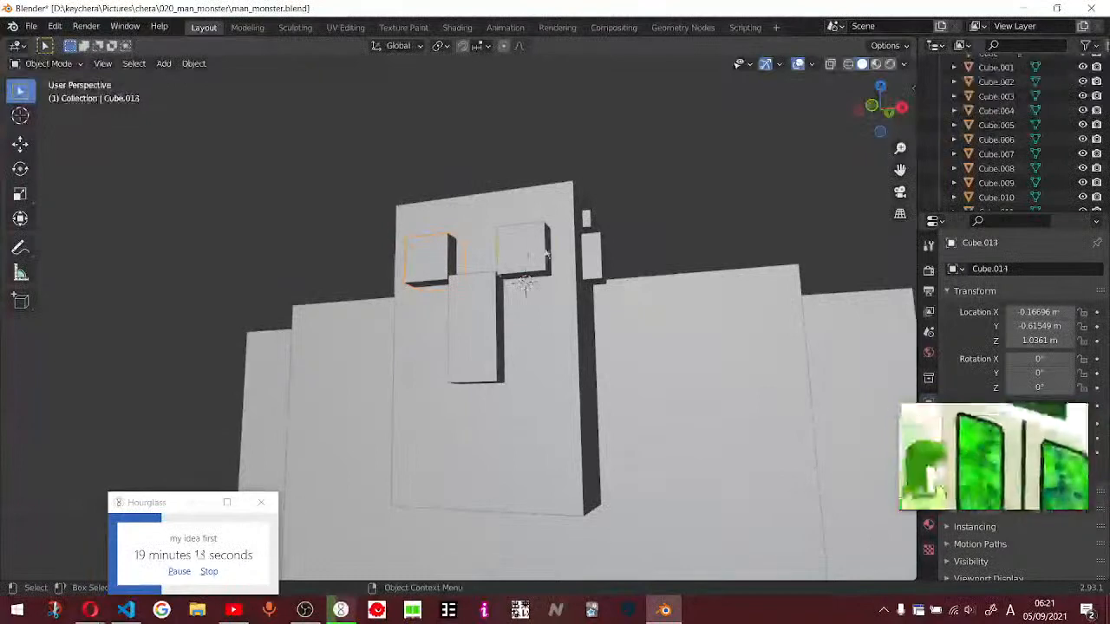
pyautogui.hotkey('alt', 'Tab')
pyautogui.hotkey('alt', 'Tab')
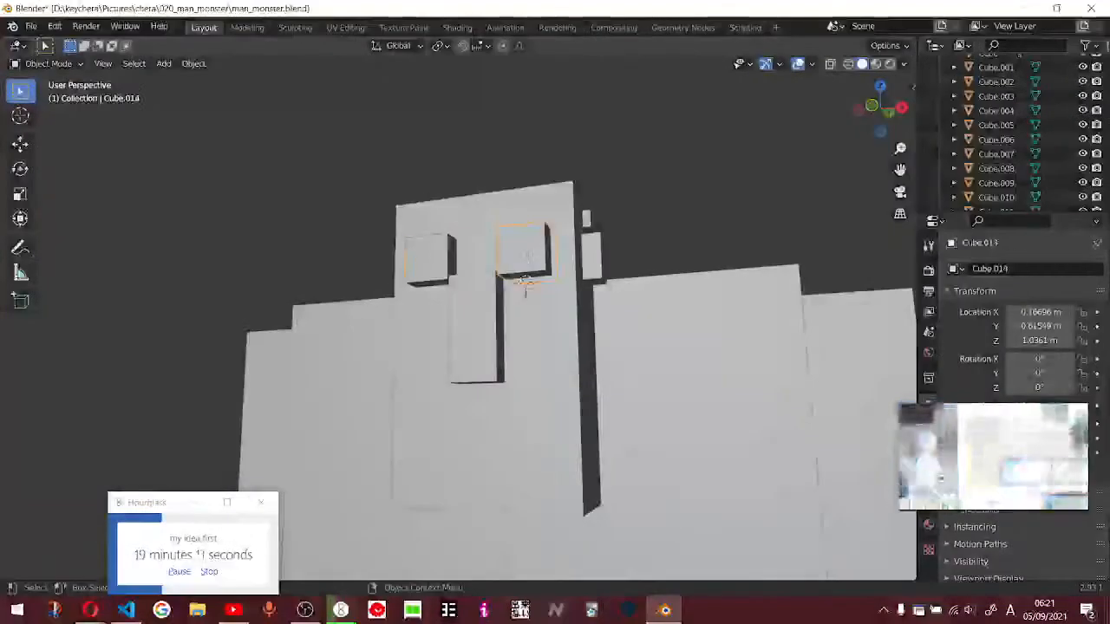
pyautogui.keyDown('shift'); pyautogui.click(431, 265); pyautogui.keyUp('shift')
pyautogui.press('KP_1')
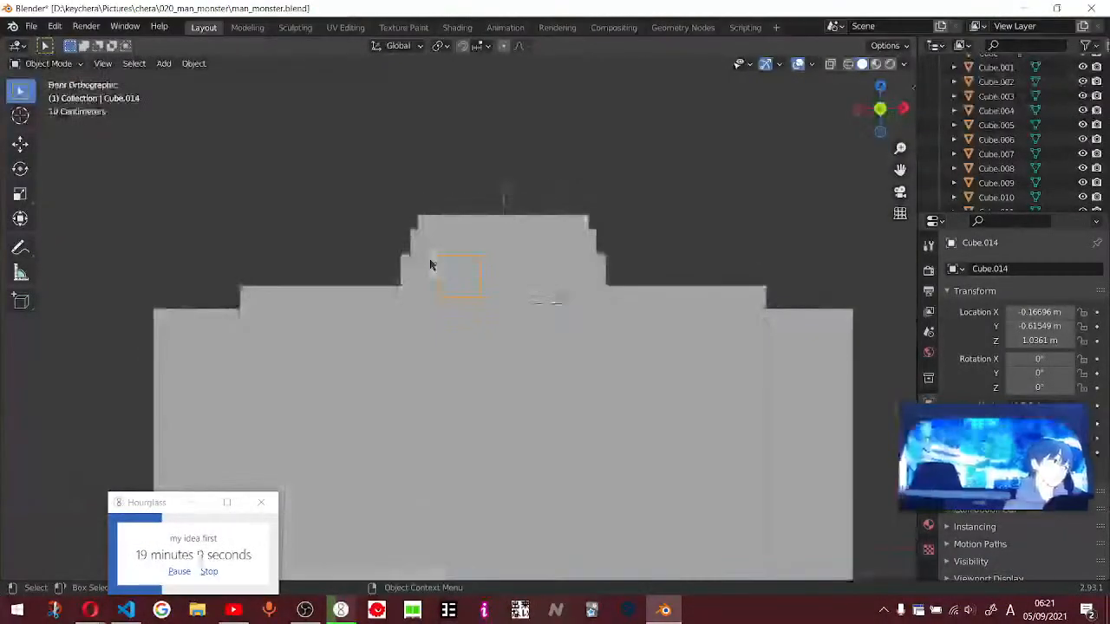
pyautogui.hotkey('shift', 'd')
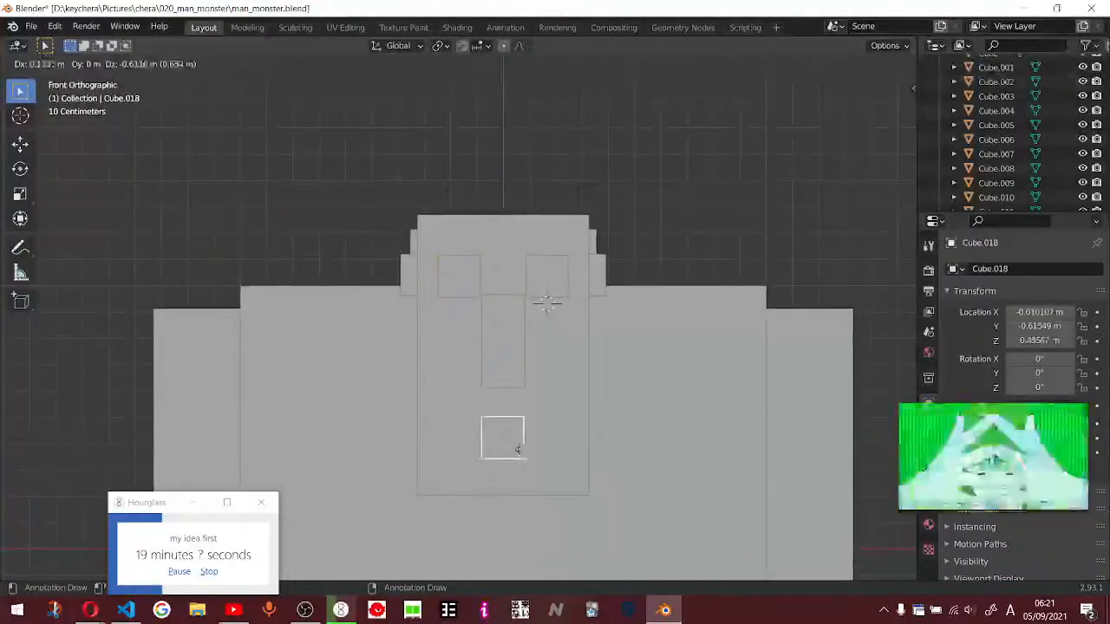
pyautogui.click(520, 449)
pyautogui.press('s')
pyautogui.click(525, 455)
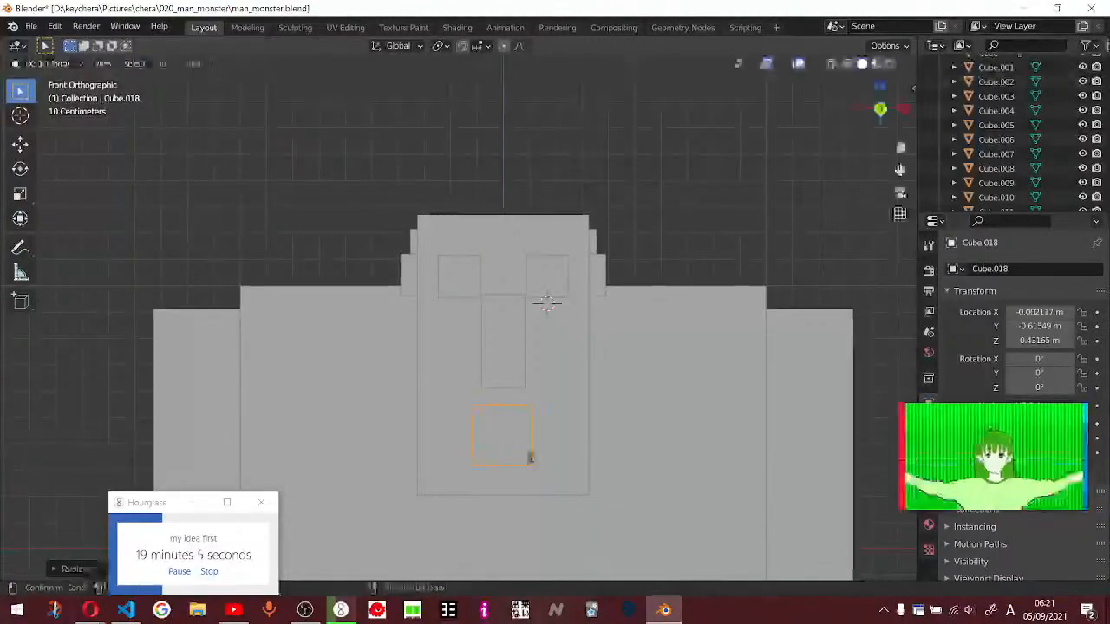
# - Enter Edit Mode on the mouth block and subdivide all its faces
pyautogui.moveTo(531, 458); pyautogui.dragTo(444, 487, button='middle')
pyautogui.press('Tab')
pyautogui.rightClick(441, 460)
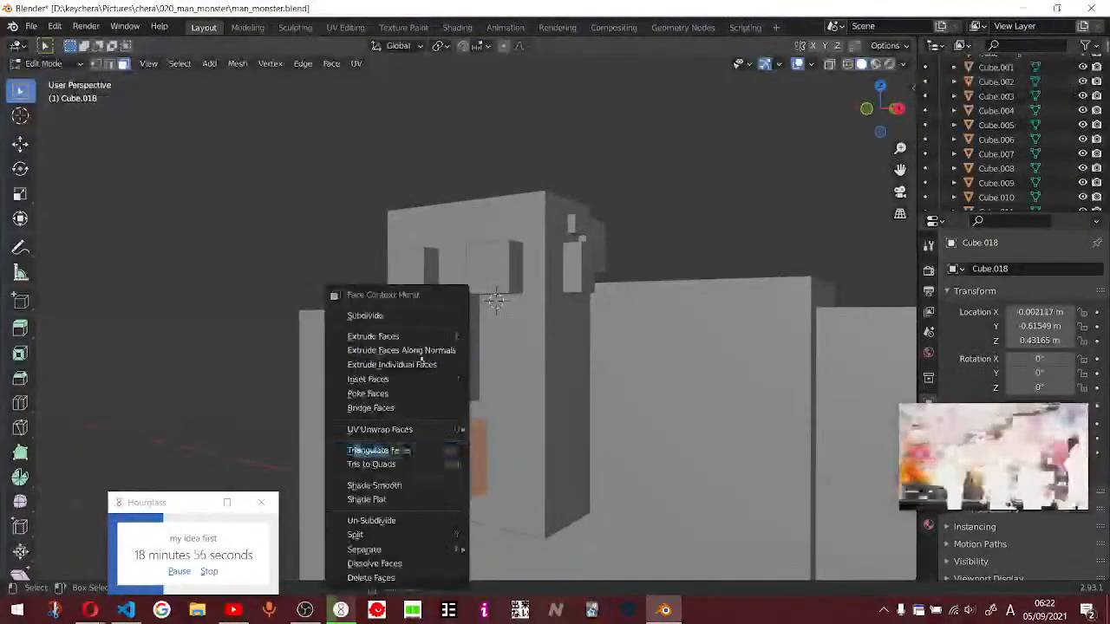
pyautogui.click(382, 318)
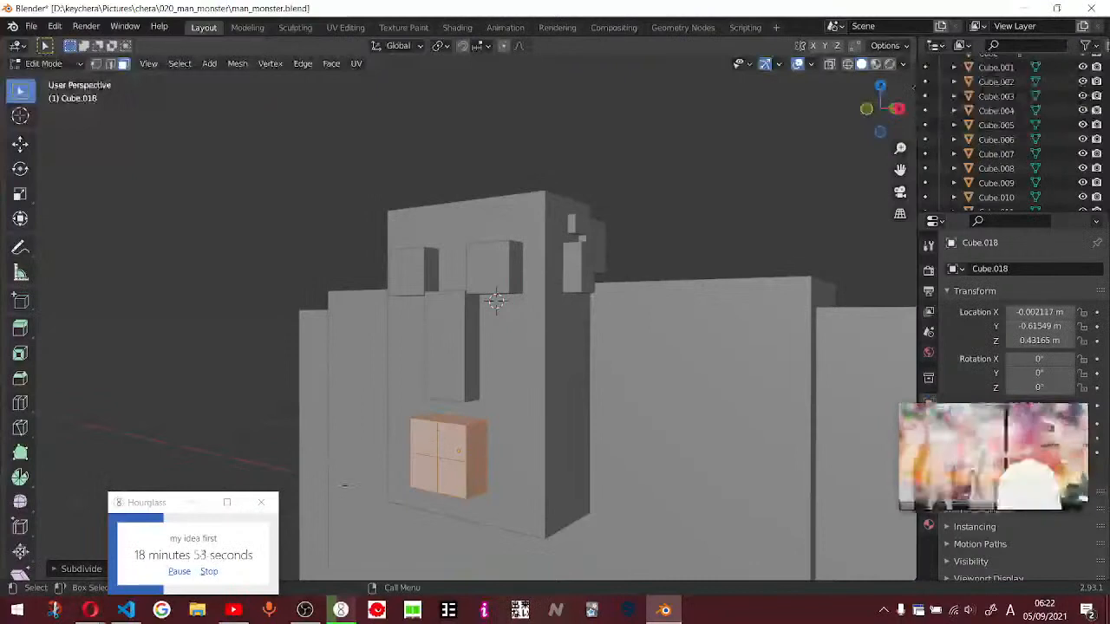
pyautogui.scroll(1, 448, 399)
pyautogui.scroll(-1, 448, 399)
# - Move the Hourglass timer window up off the subdivision settings and undo the subdivision
pyautogui.click(196, 506)
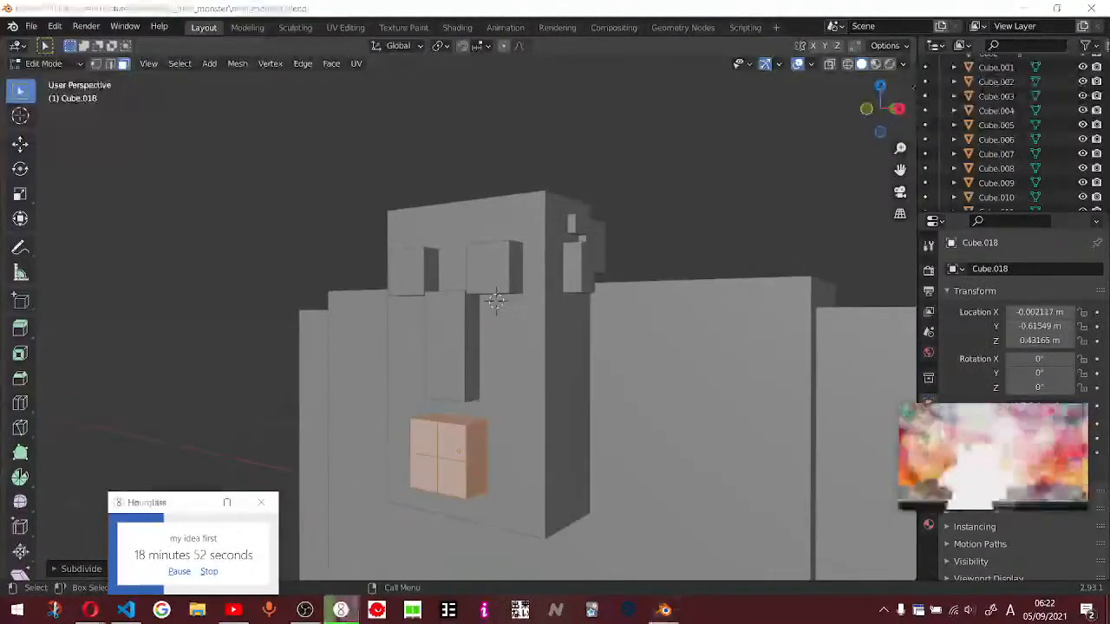
pyautogui.press('Tab')
pyautogui.moveTo(130, 503); pyautogui.dragTo(113, 277)
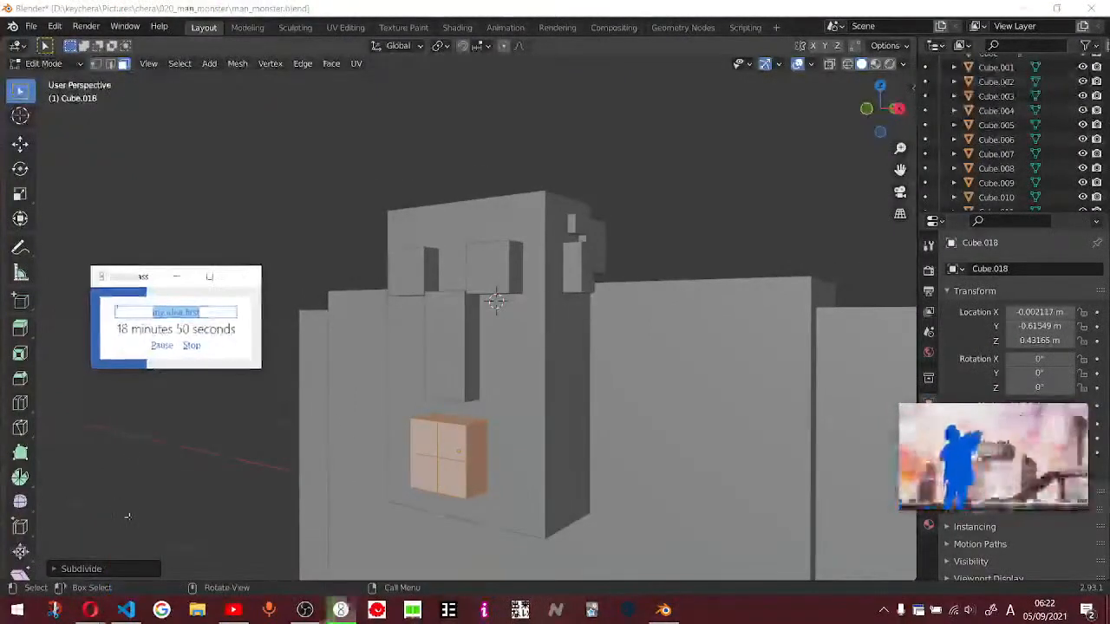
pyautogui.click(64, 573)
pyautogui.hotkey('ctrl', 'z')
pyautogui.hotkey('ctrl', 'z')
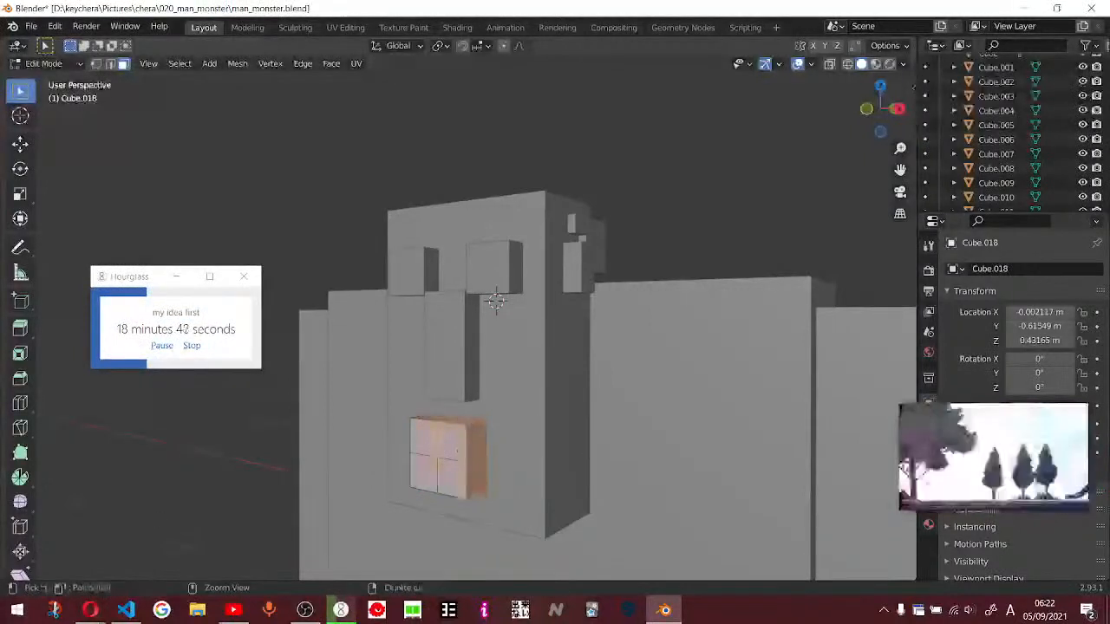
# - Subdivide the mouth block again with 2 cuts, giving each face a three-by-three grid, and deselect it
pyautogui.rightClick(431, 440)
pyautogui.click(382, 314)
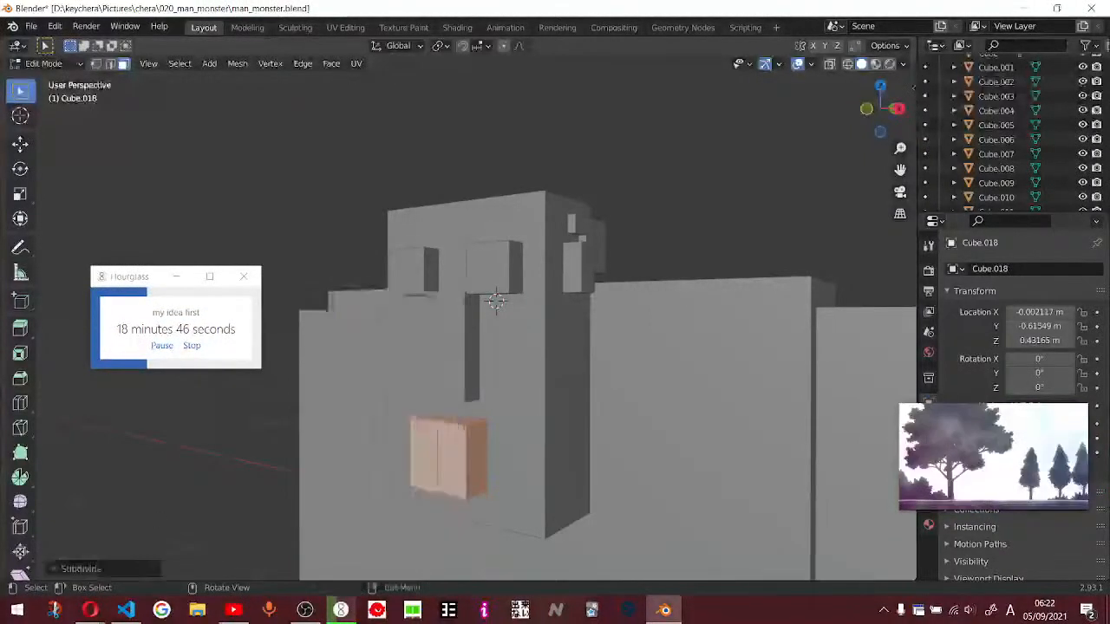
pyautogui.moveTo(382, 313); pyautogui.dragTo(362, 437, button='middle')
pyautogui.click(63, 569)
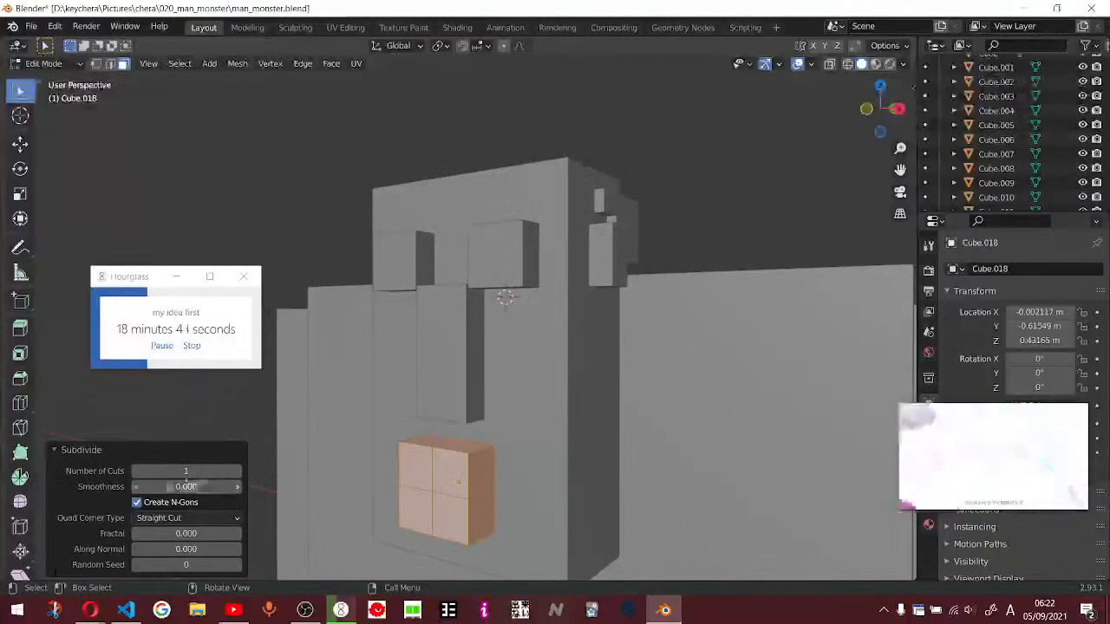
pyautogui.click(238, 471)
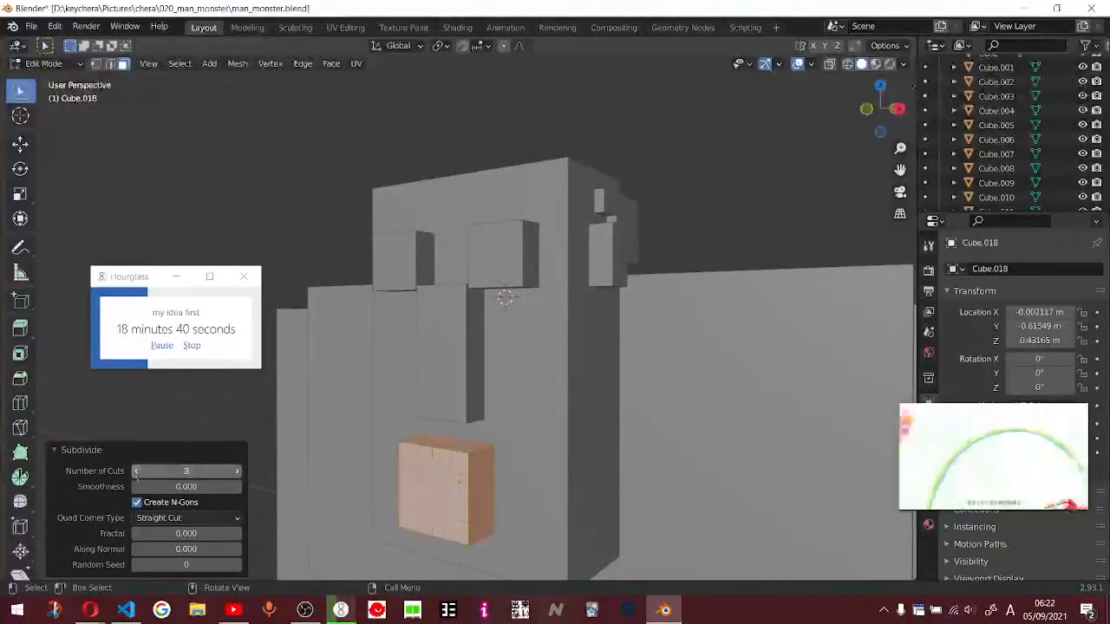
pyautogui.click(196, 408)
pyautogui.moveTo(320, 458); pyautogui.dragTo(438, 399, button='middle')
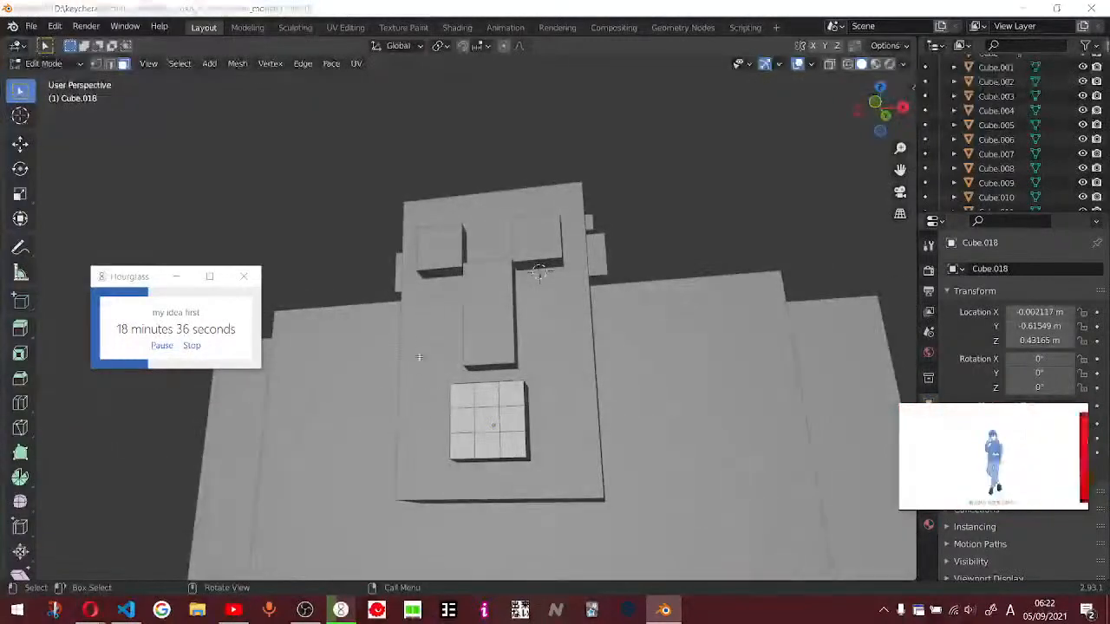
# - Try extruding the mouth block's centre front face about 0.076 m inward
pyautogui.hotkey('alt', 'Tab')
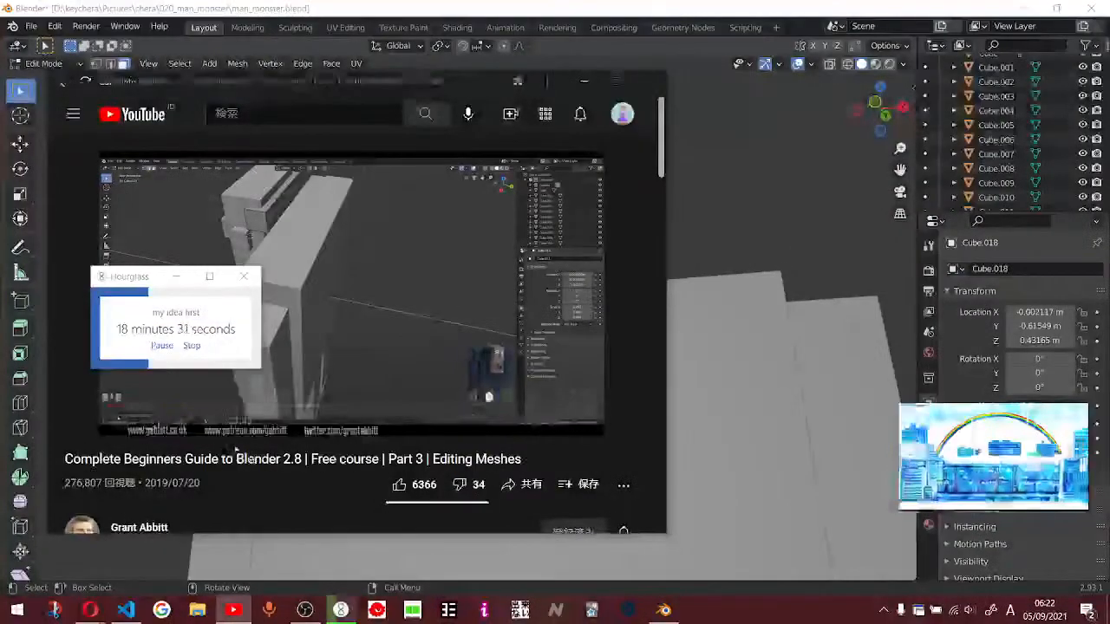
pyautogui.hotkey('alt', 'Tab')
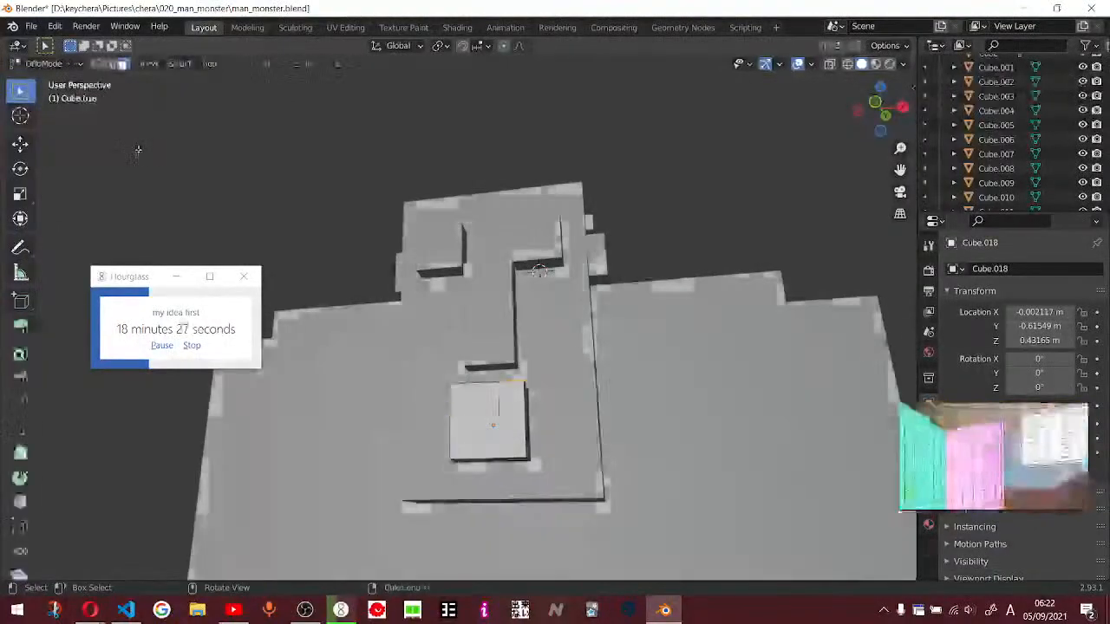
pyautogui.moveTo(486, 405); pyautogui.dragTo(396, 429, button='middle')
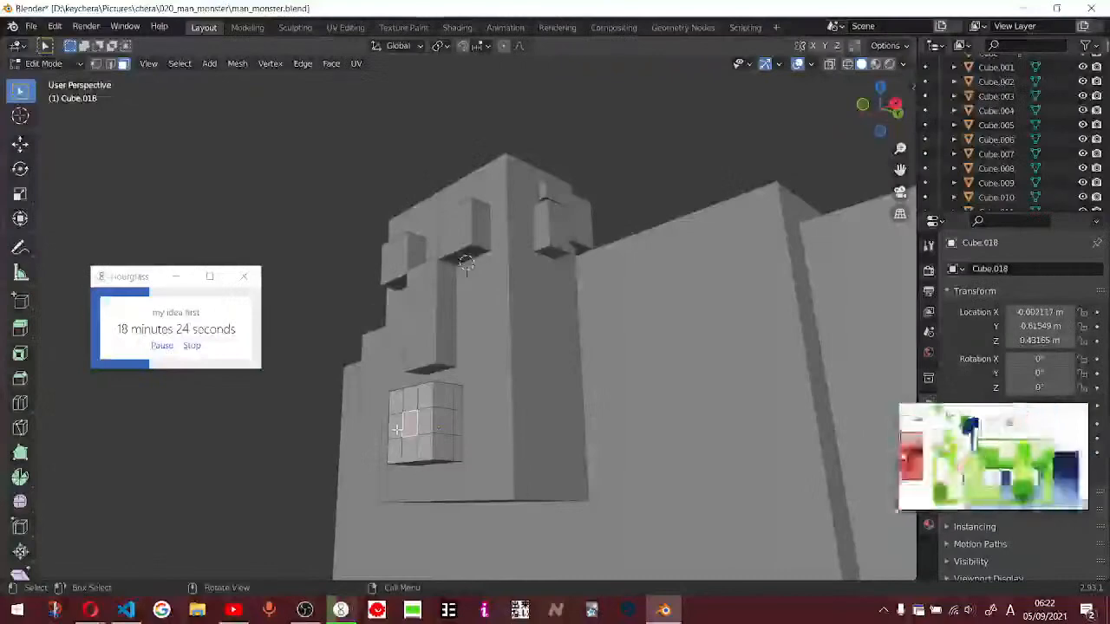
pyautogui.press('e')
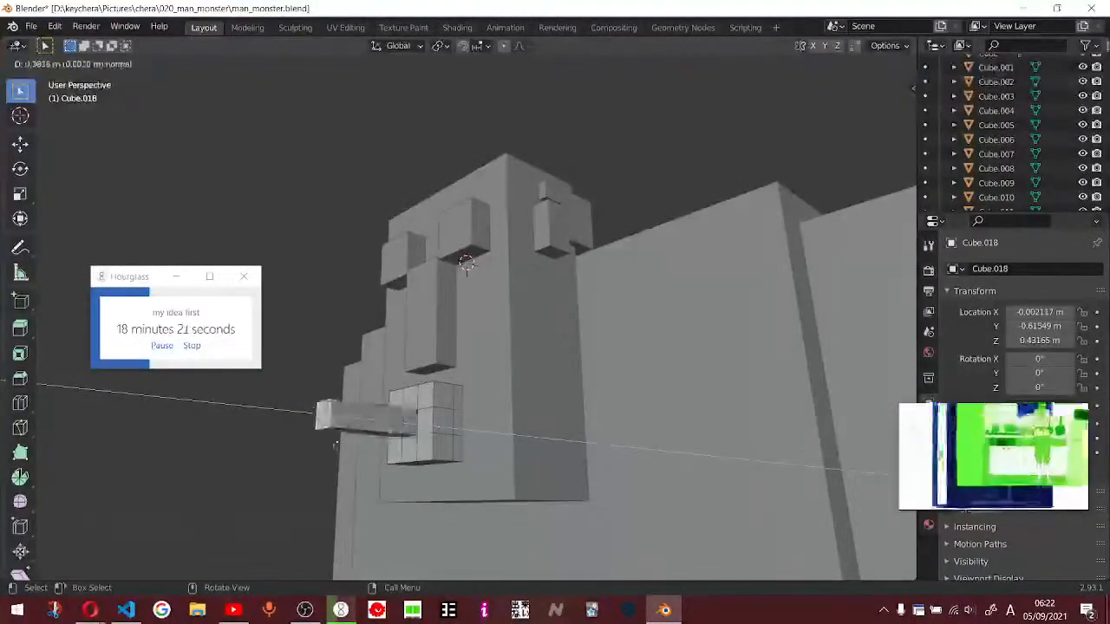
pyautogui.click(413, 448)
pyautogui.moveTo(531, 406); pyautogui.dragTo(496, 442, button='middle')
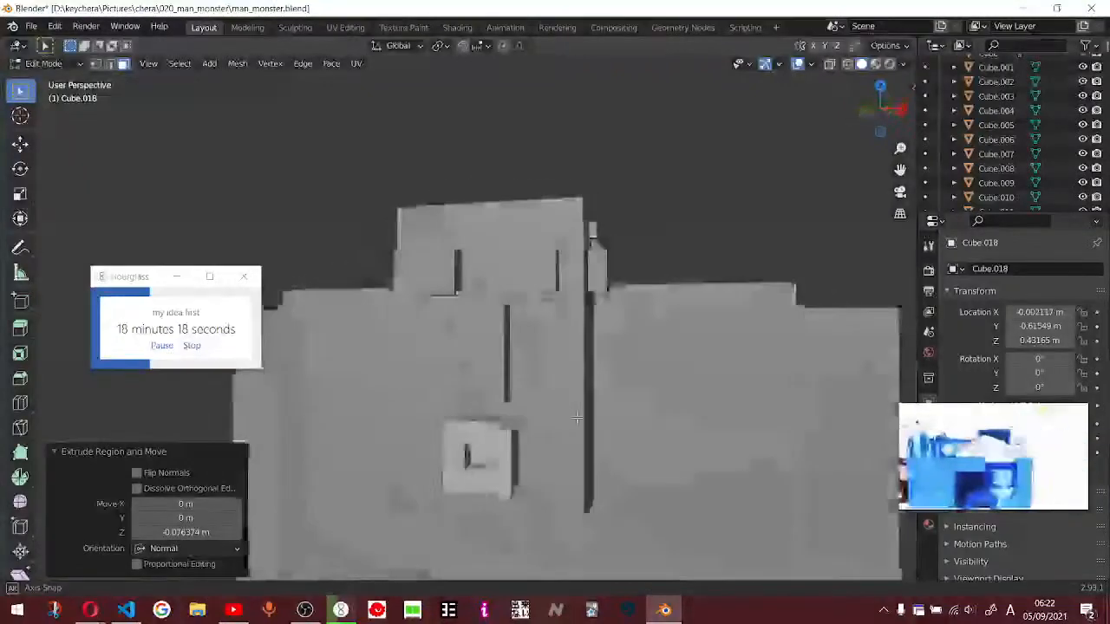
# - Undo the inward extrusion and scale the mouth block's centre front face by 1.299
pyautogui.hotkey('alt', 'Tab')
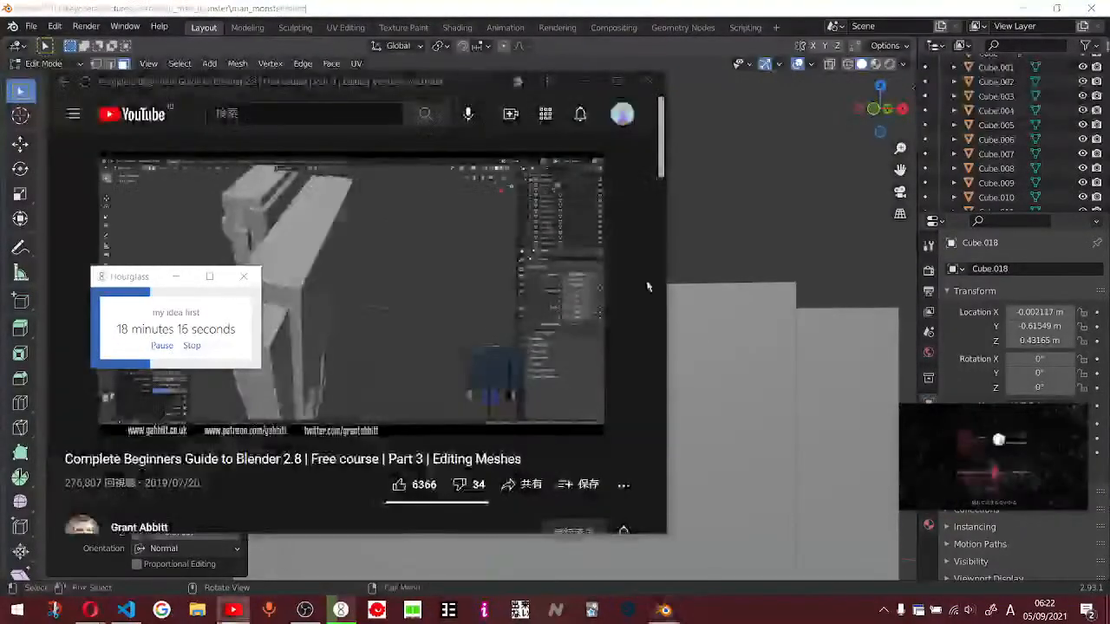
pyautogui.hotkey('alt', 'Tab')
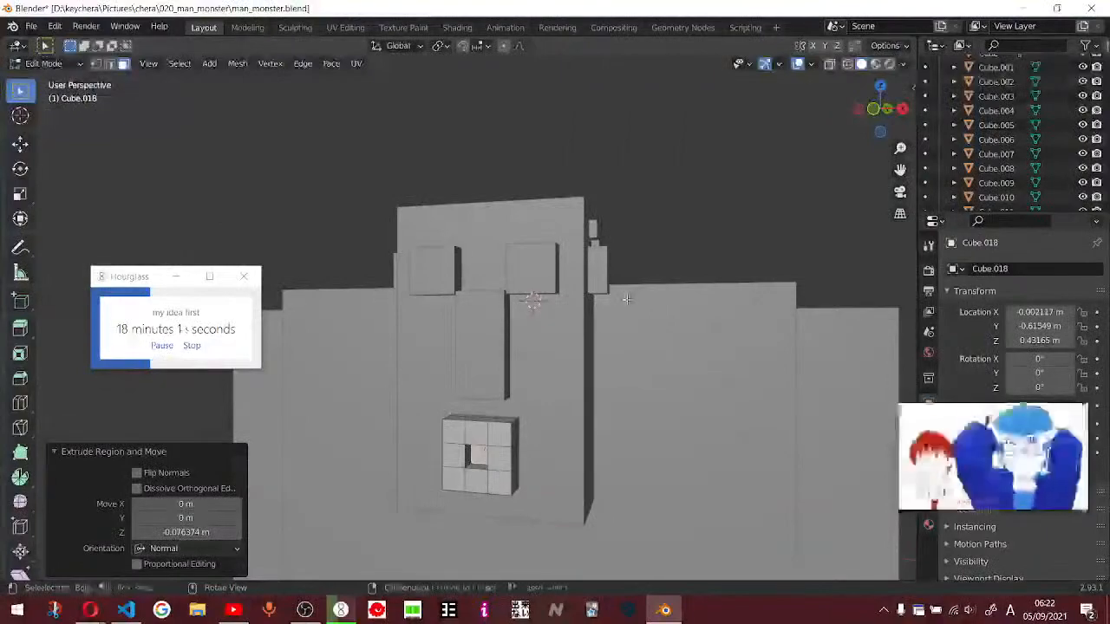
pyautogui.hotkey('alt', 'Tab')
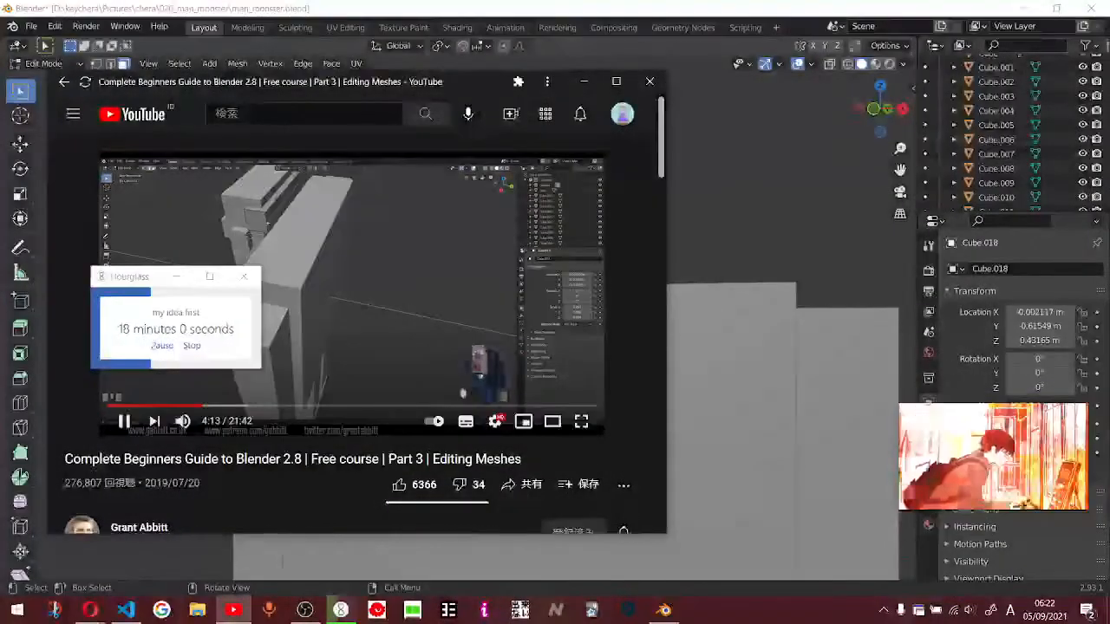
pyautogui.hotkey('alt', 'Tab')
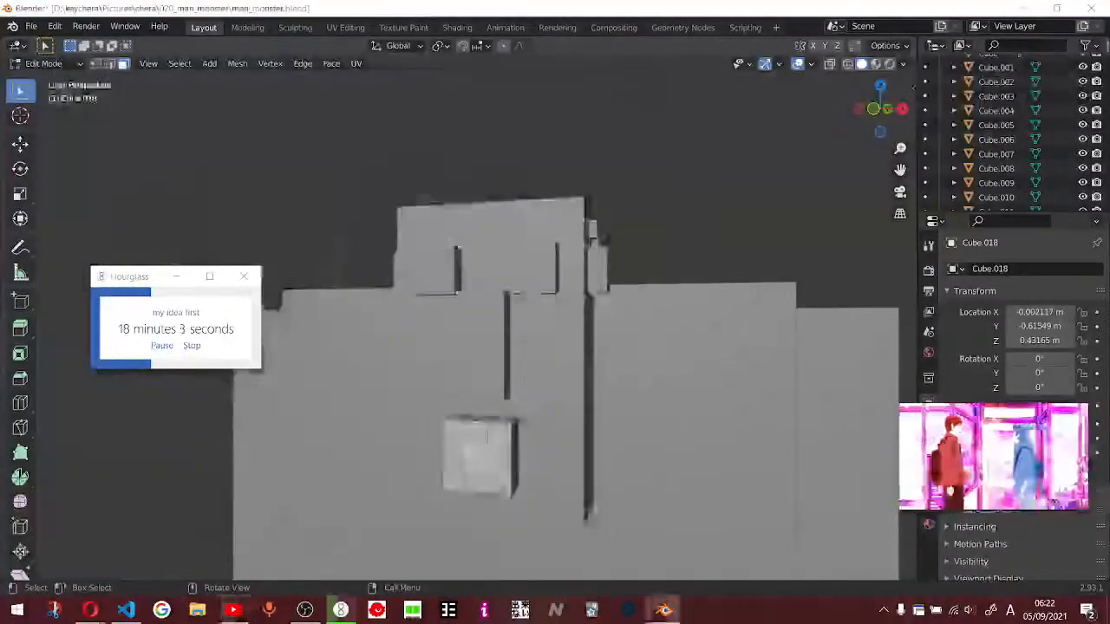
pyautogui.press('s')
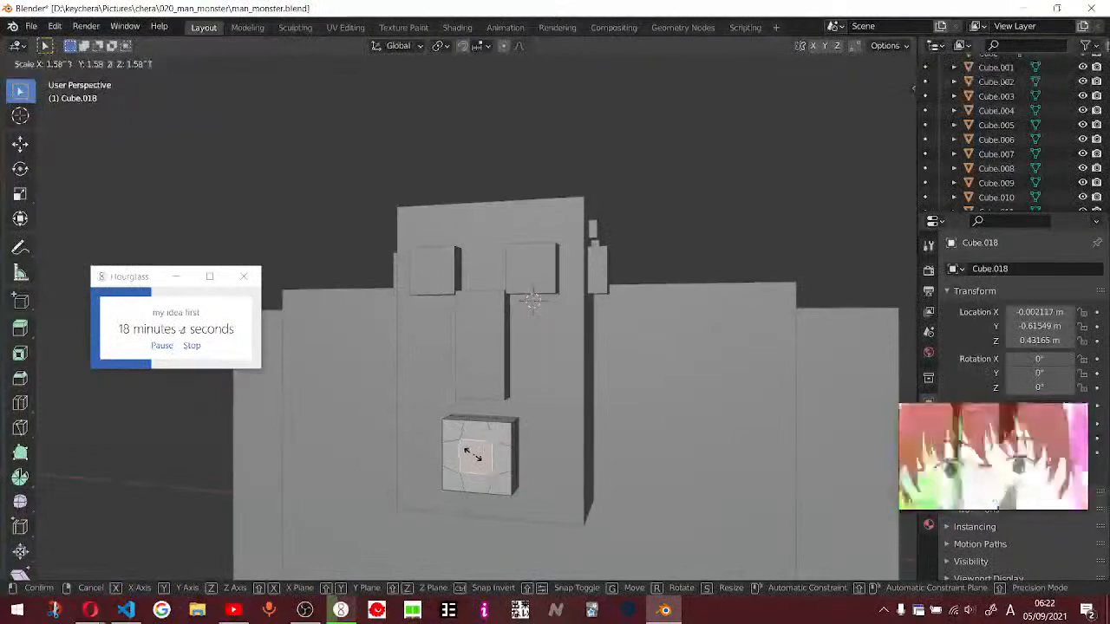
pyautogui.click(473, 456)
pyautogui.moveTo(473, 455); pyautogui.dragTo(452, 430, button='middle')
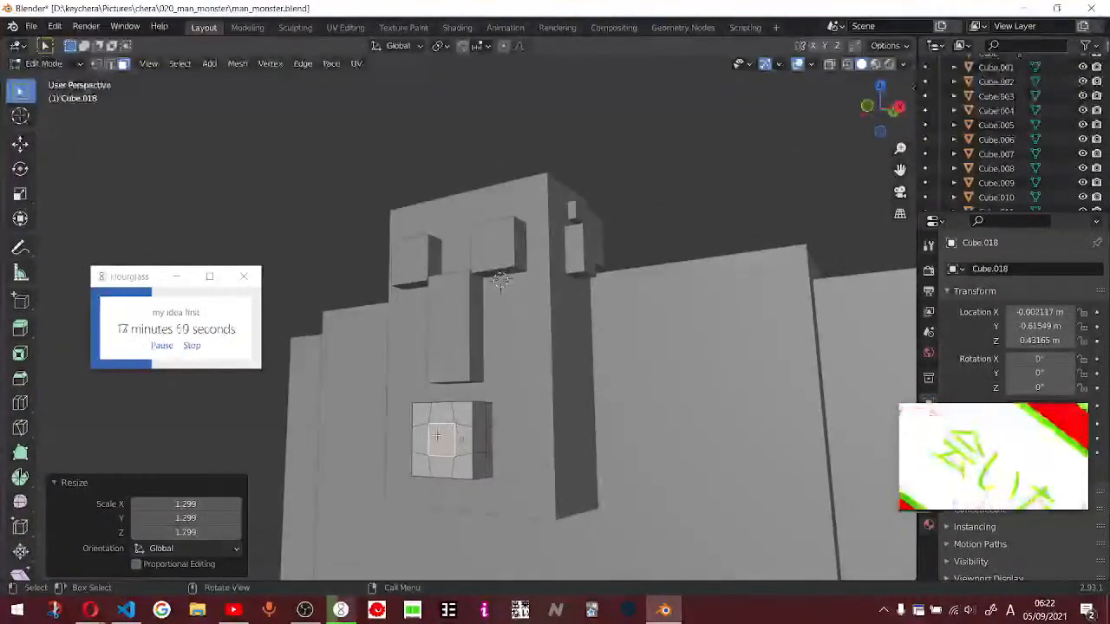
# - Extrude the enlarged centre face about 0.1 m into the mouth block, check it in right orthographic view and return to Object Mode
pyautogui.press('e')
pyautogui.click(454, 435)
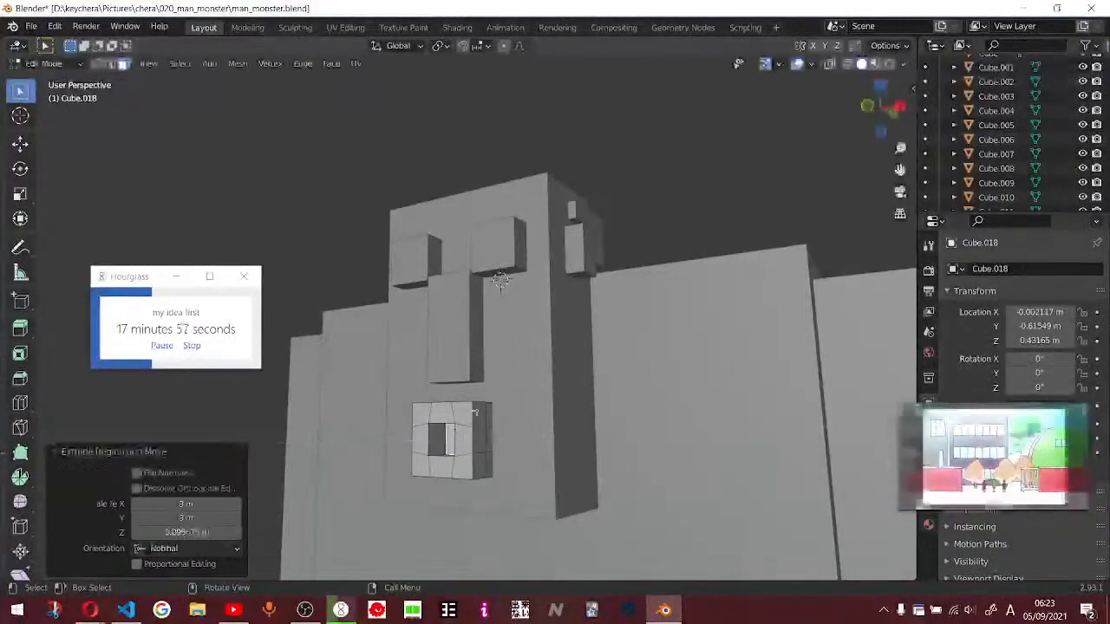
pyautogui.click(684, 165)
pyautogui.moveTo(590, 317); pyautogui.dragTo(521, 330, button='middle')
pyautogui.press('KP_3')
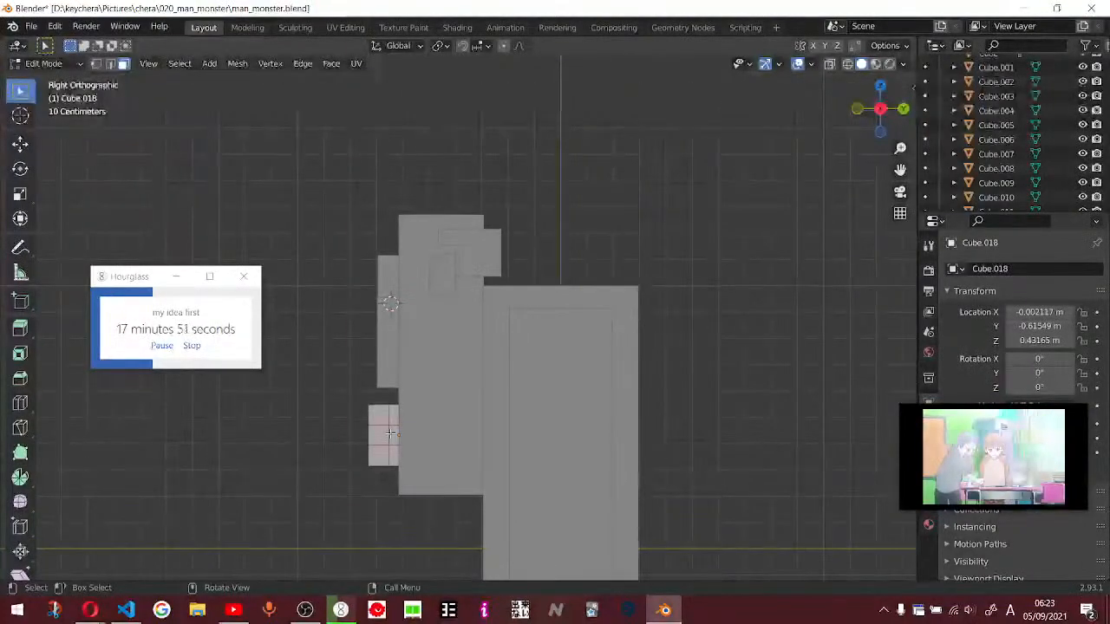
pyautogui.press('Tab')
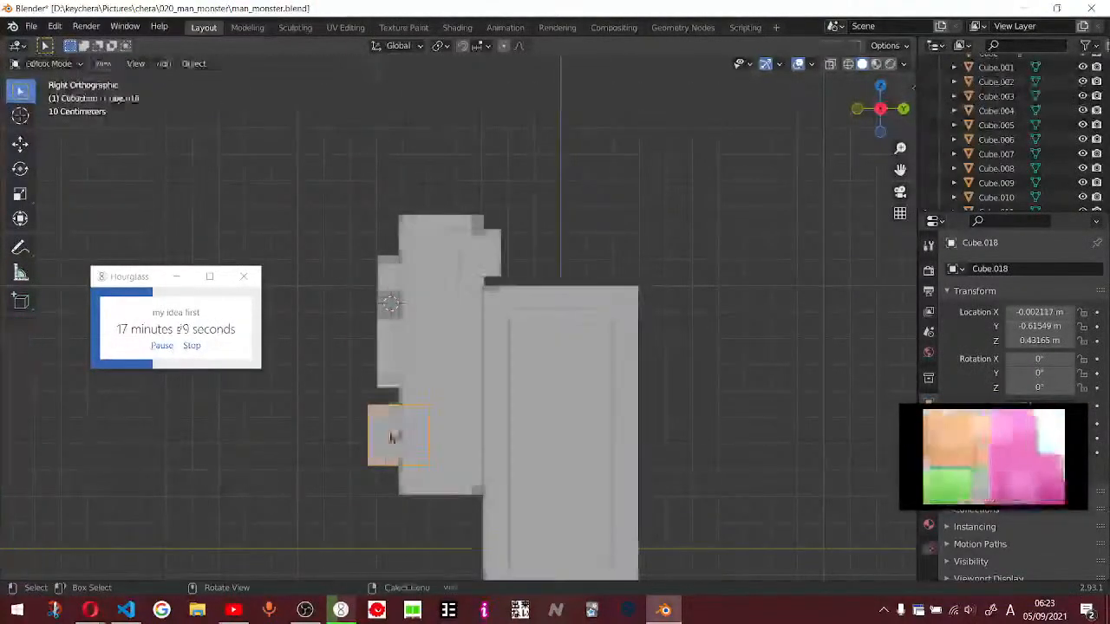
# - Move the mouth block about 0.015 m along the Y axis into the head and check it from the front
pyautogui.press('g')
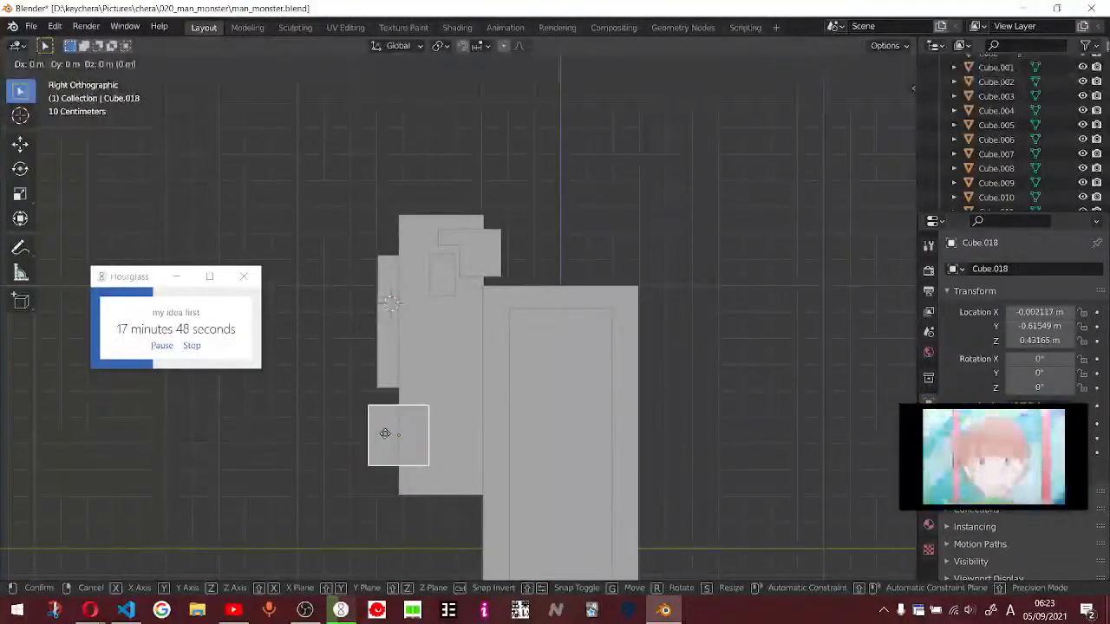
pyautogui.press('y')
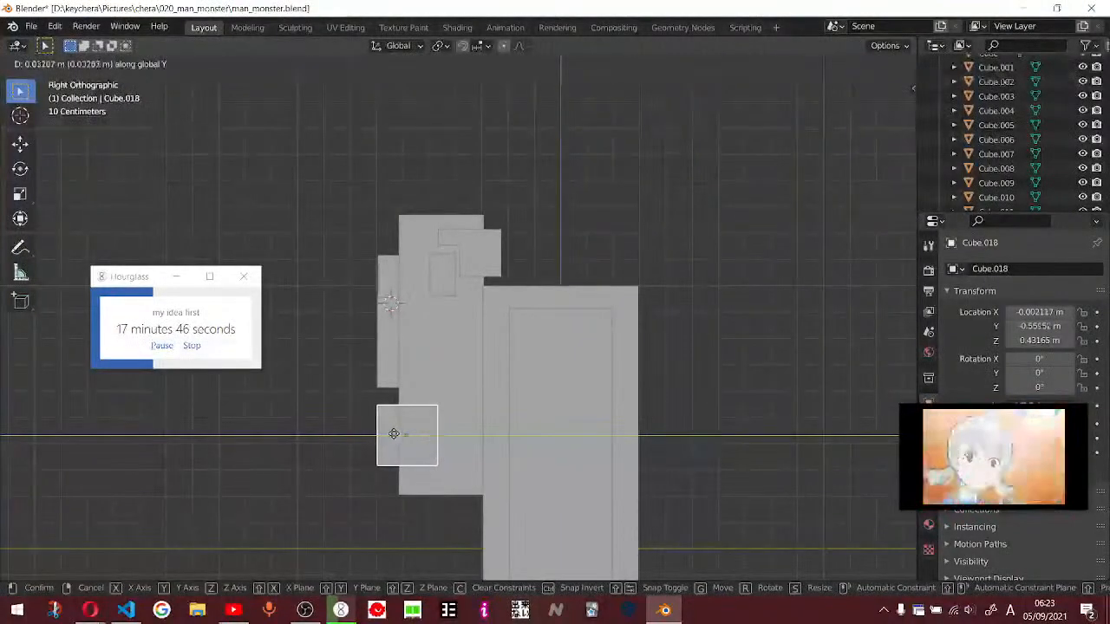
pyautogui.click(387, 433)
pyautogui.moveTo(653, 183); pyautogui.dragTo(664, 241, button='middle')
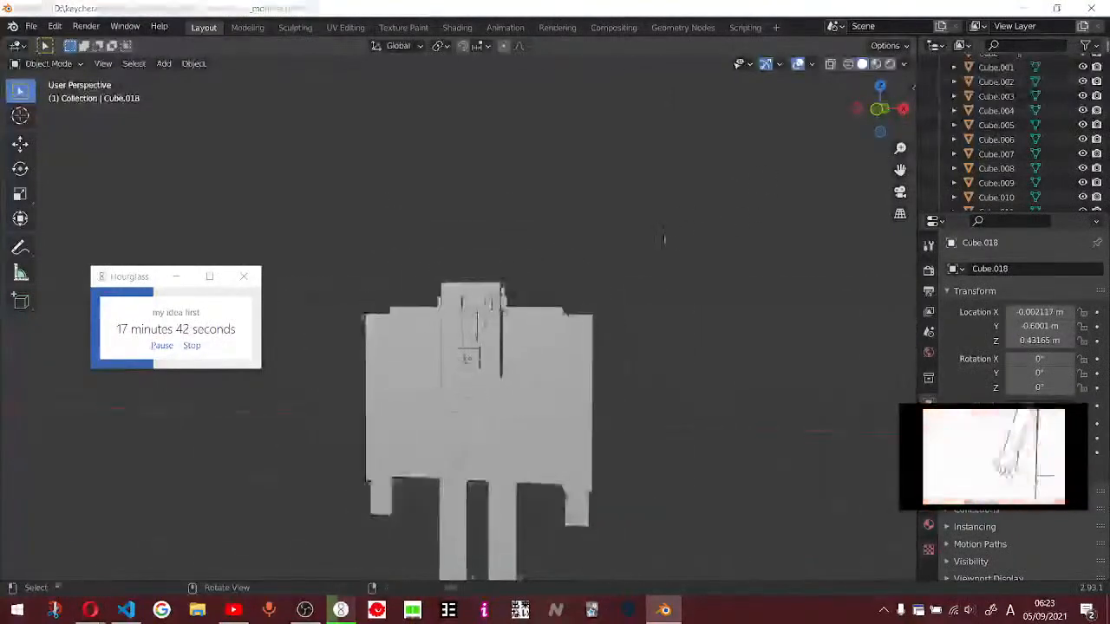
# - Move the Hourglass timer window down beside the monster's legs and return to Blender
pyautogui.hotkey('alt', 'Tab')
pyautogui.moveTo(180, 281); pyautogui.dragTo(197, 508)
pyautogui.click(711, 300)
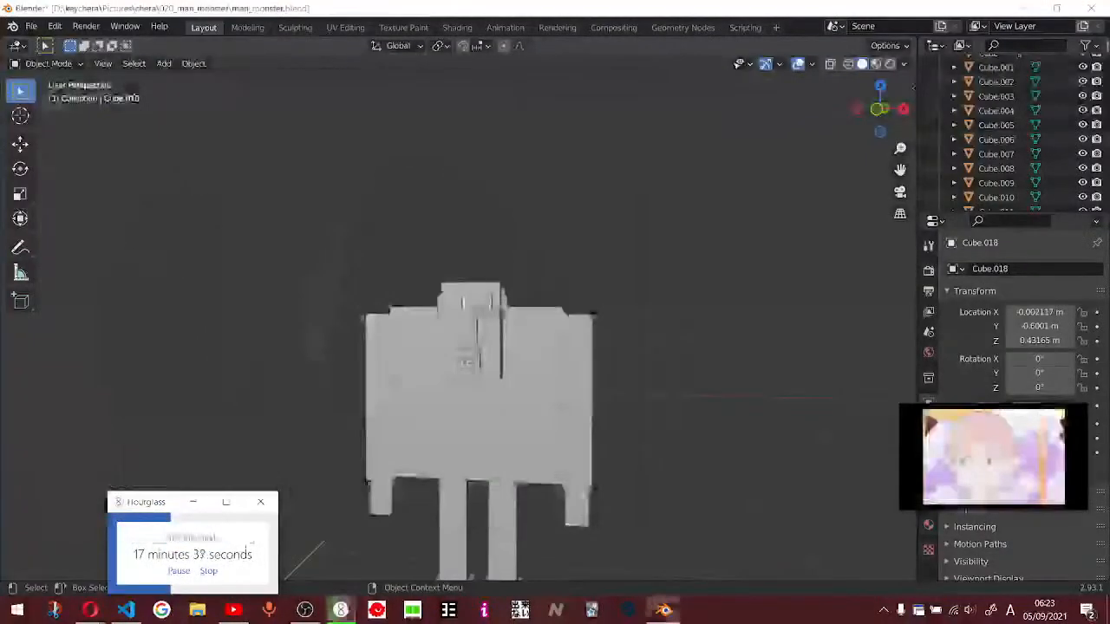
# - Select the mouth block, enter Edit Mode and clear its face selection
pyautogui.scroll(5, 543, 348)
pyautogui.click(487, 425)
pyautogui.moveTo(487, 425); pyautogui.dragTo(447, 403, button='middle')
pyautogui.press('Tab')
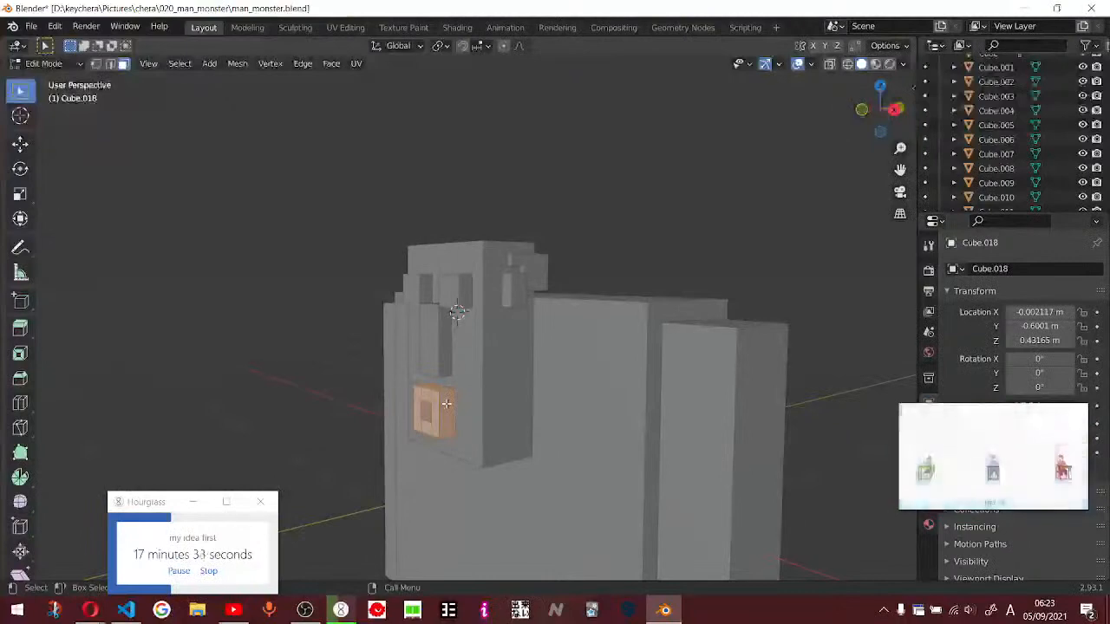
pyautogui.hotkey('alt', 'a')
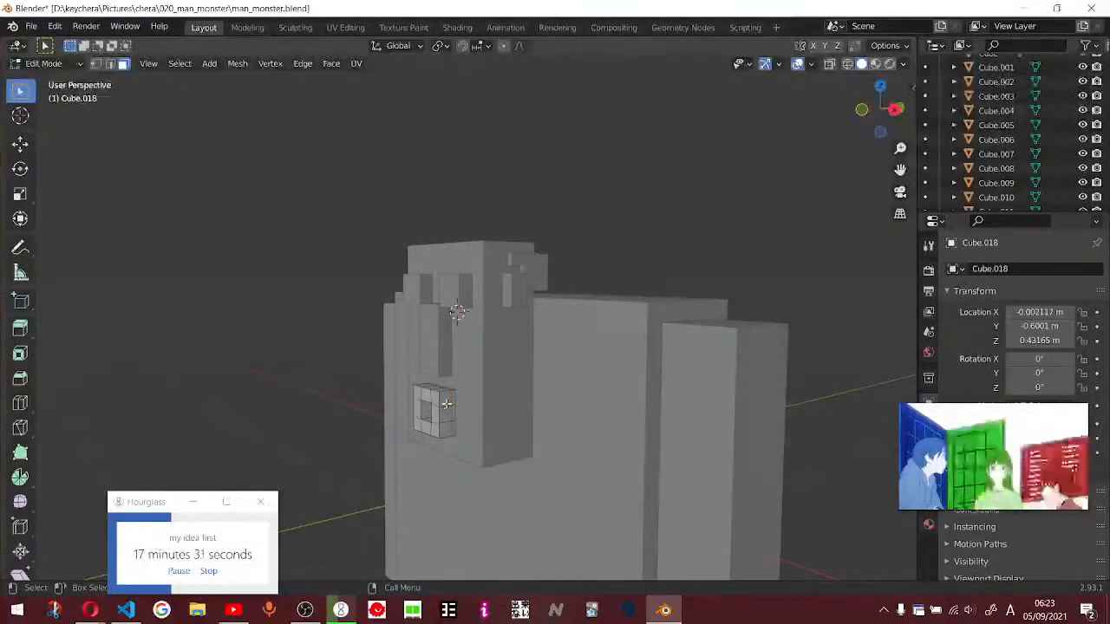
# - Select the mouth block's linked geometry and try pointing its normals at several different targets
pyautogui.press('l')
pyautogui.hotkey('alt', 'l')
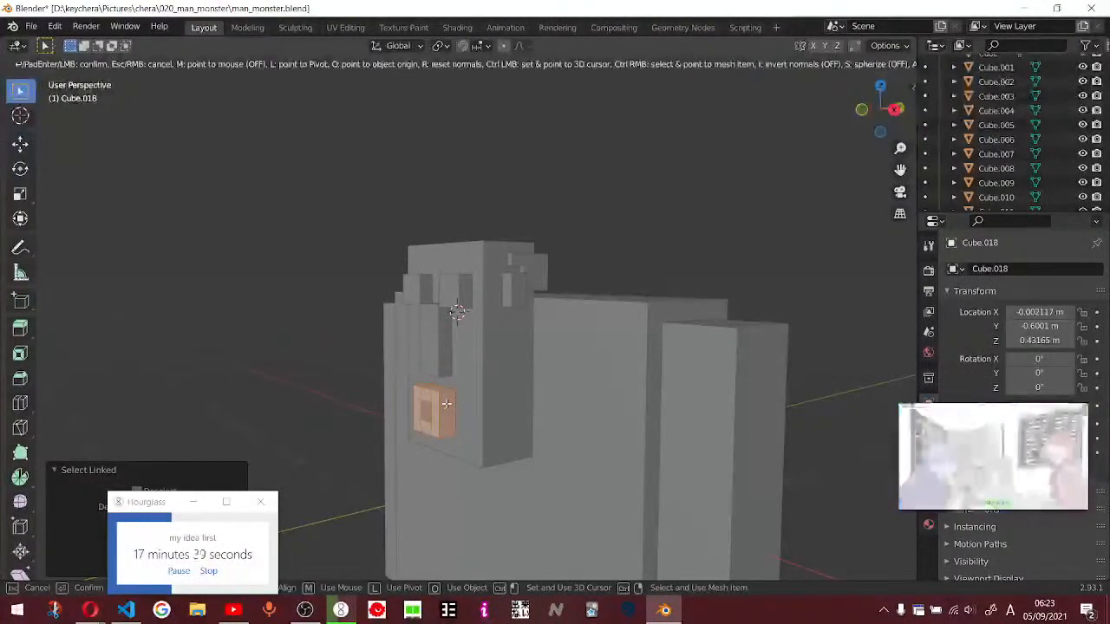
pyautogui.click(656, 198)
pyautogui.hotkey('alt', 'l')
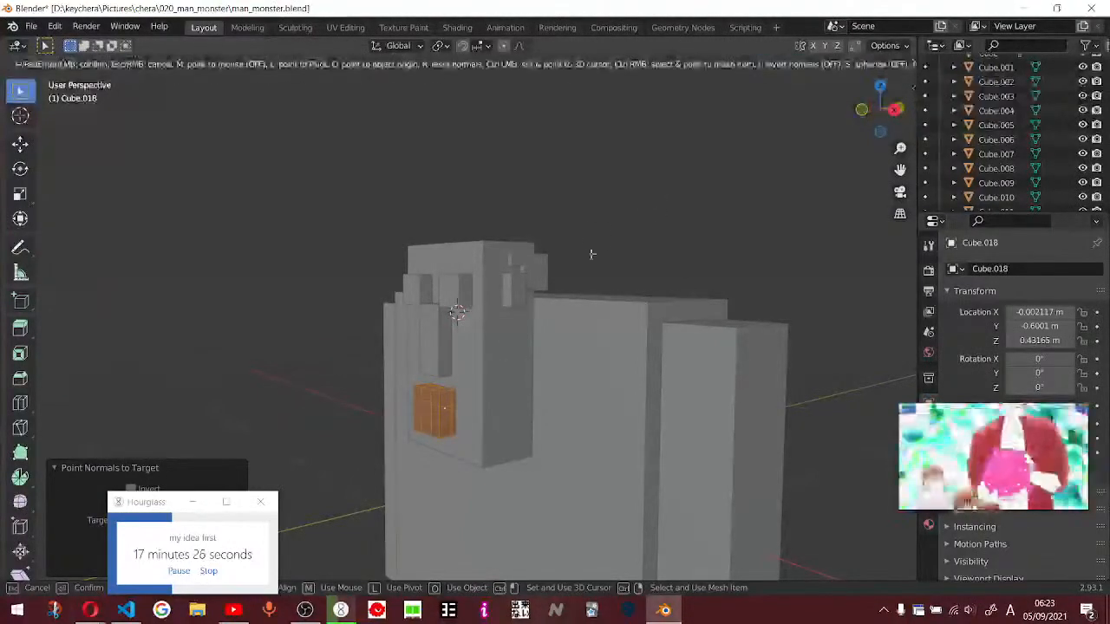
pyautogui.click(608, 237)
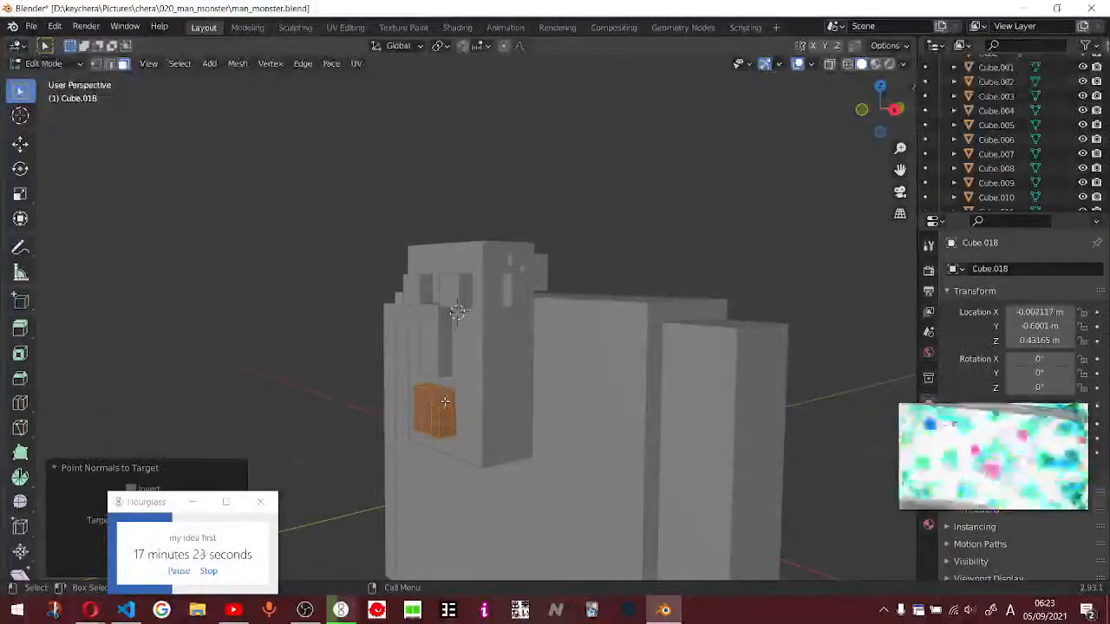
pyautogui.hotkey('alt', 'l')
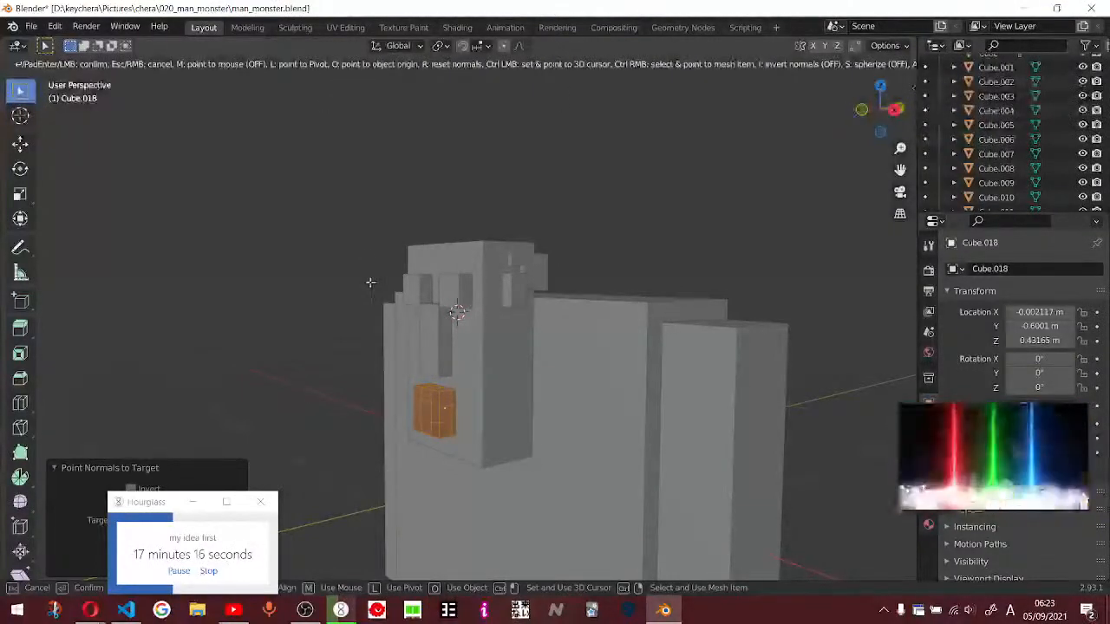
pyautogui.click(322, 389)
pyautogui.hotkey('alt', 'l')
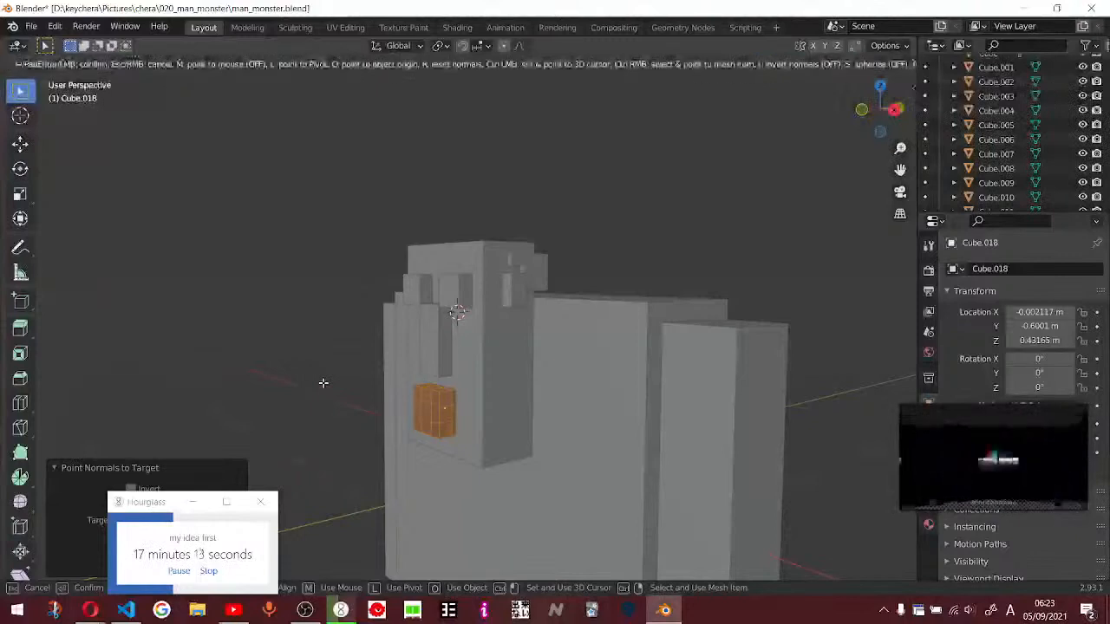
pyautogui.click(324, 382)
# - Move the timer aside, leave Edit Mode and examine the mouth block's shading from the back and front
pyautogui.moveTo(120, 508); pyautogui.dragTo(673, 396)
pyautogui.click(214, 419)
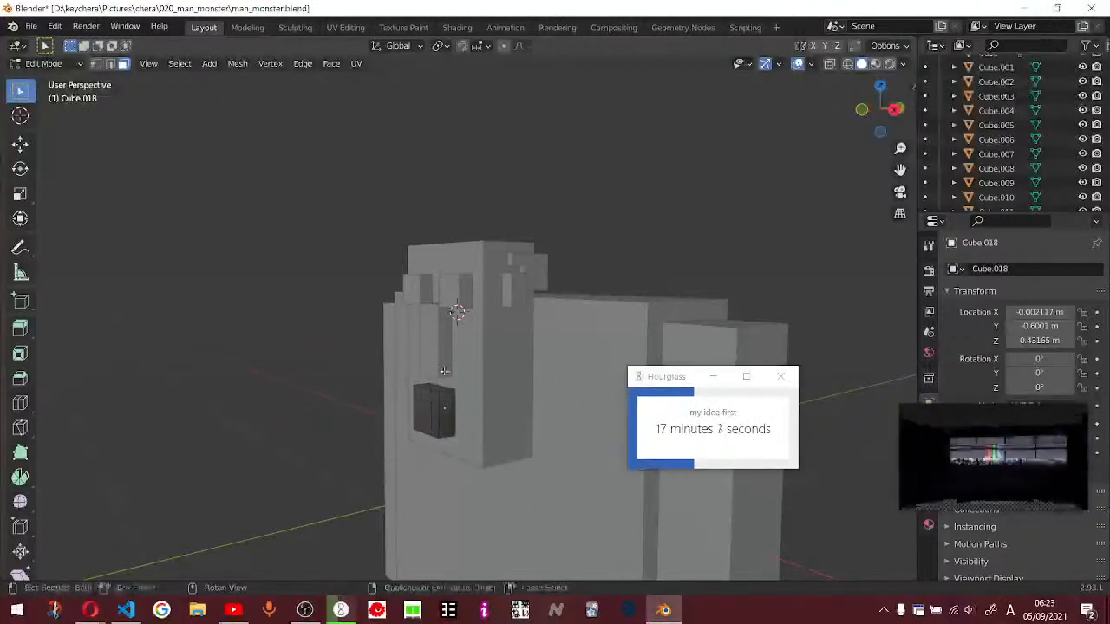
pyautogui.hotkey('ctrl', 'l')
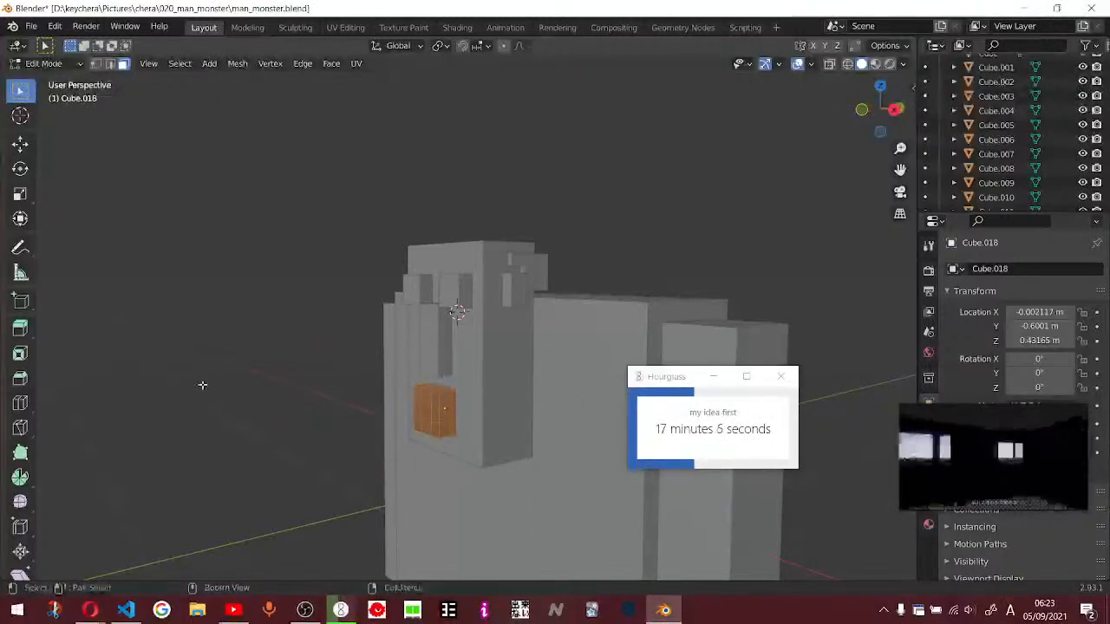
pyautogui.press('Tab')
pyautogui.press('`')
pyautogui.click(379, 253)
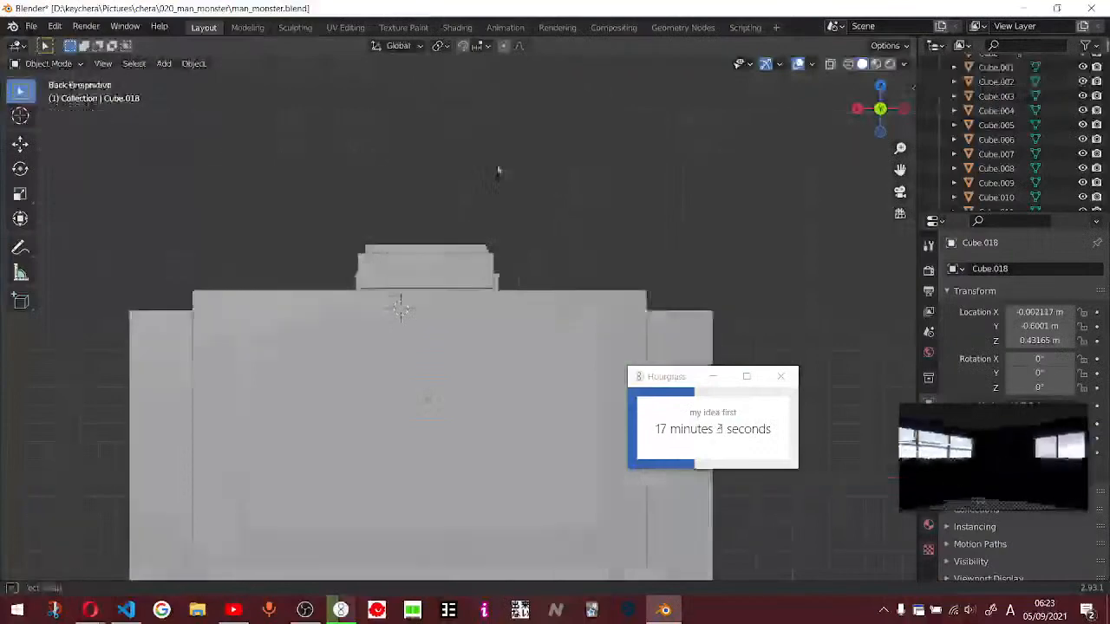
pyautogui.moveTo(498, 168); pyautogui.dragTo(725, 168, button='middle')
# - Return the mouth block to Edit Mode and undo the changes to its normals
pyautogui.press('Tab')
pyautogui.hotkey('ctrl', 'z')
pyautogui.hotkey('ctrl', 'z')
pyautogui.hotkey('ctrl', 'z')
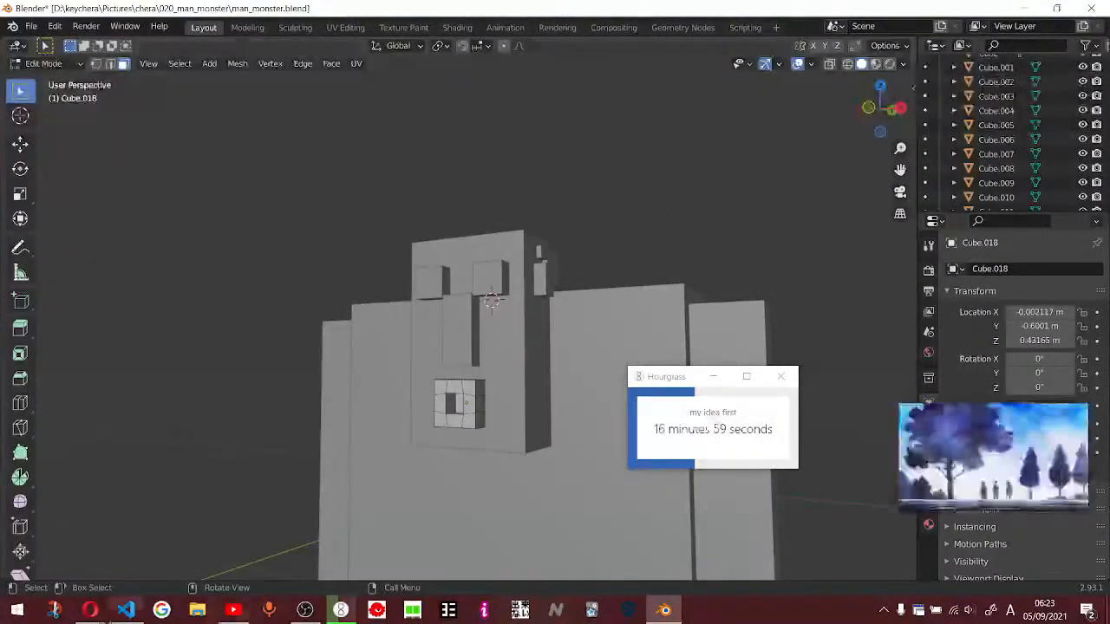
# - Switch to Visual Studio Code and add "? what was that?? what did I do to make it black??" under Day 27 in blender.txt
pyautogui.click(125, 611)
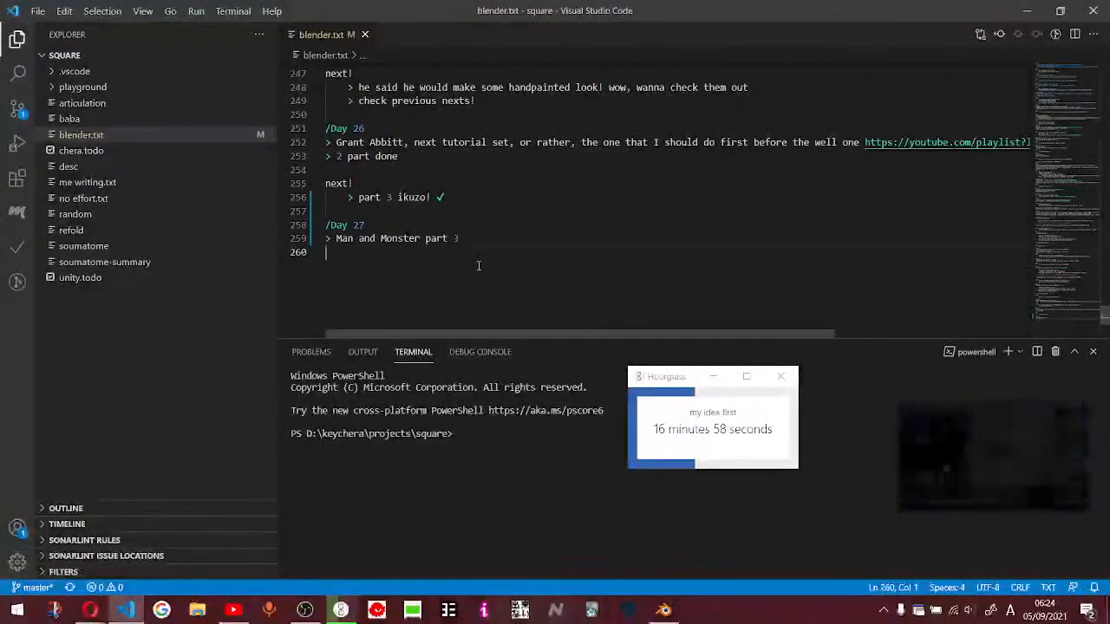
pyautogui.press('Tab')
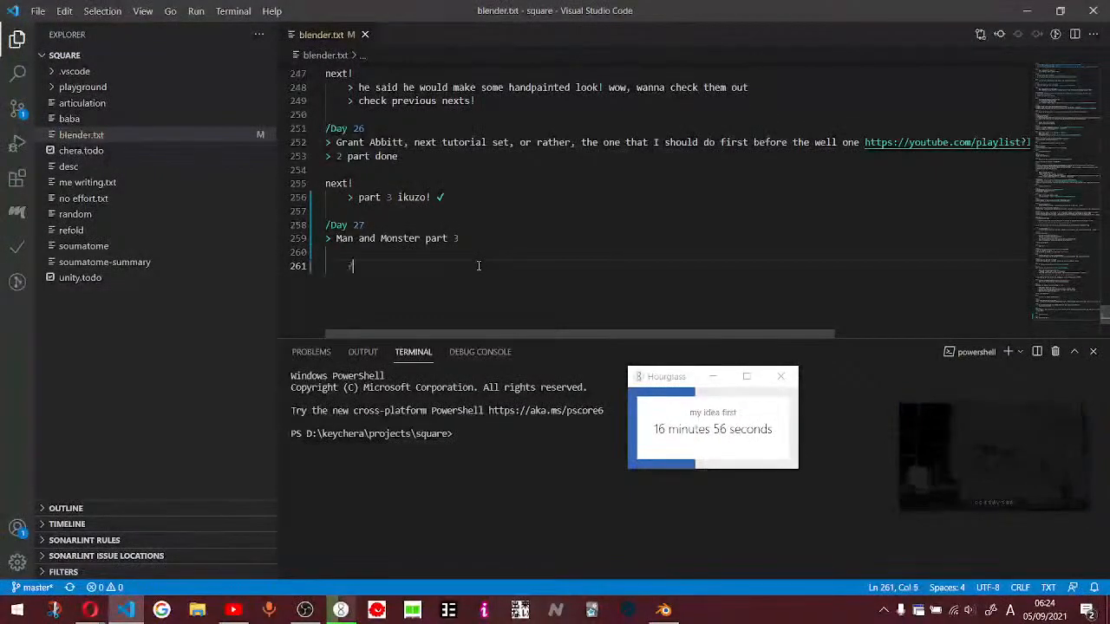
pyautogui.write('? what did I do to make it black')
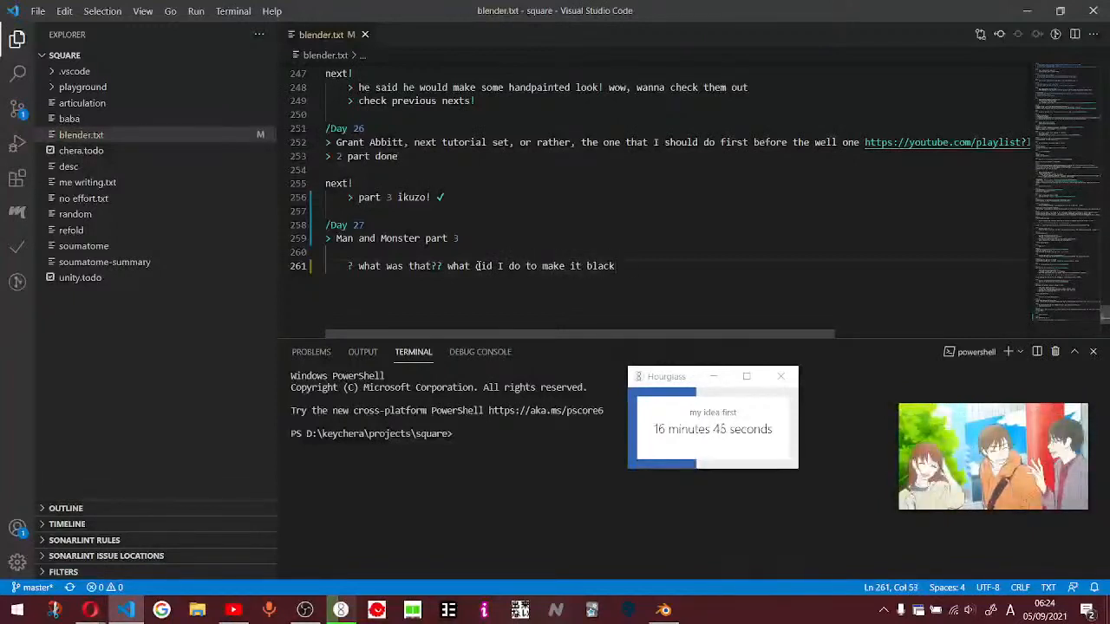
pyautogui.write('??')
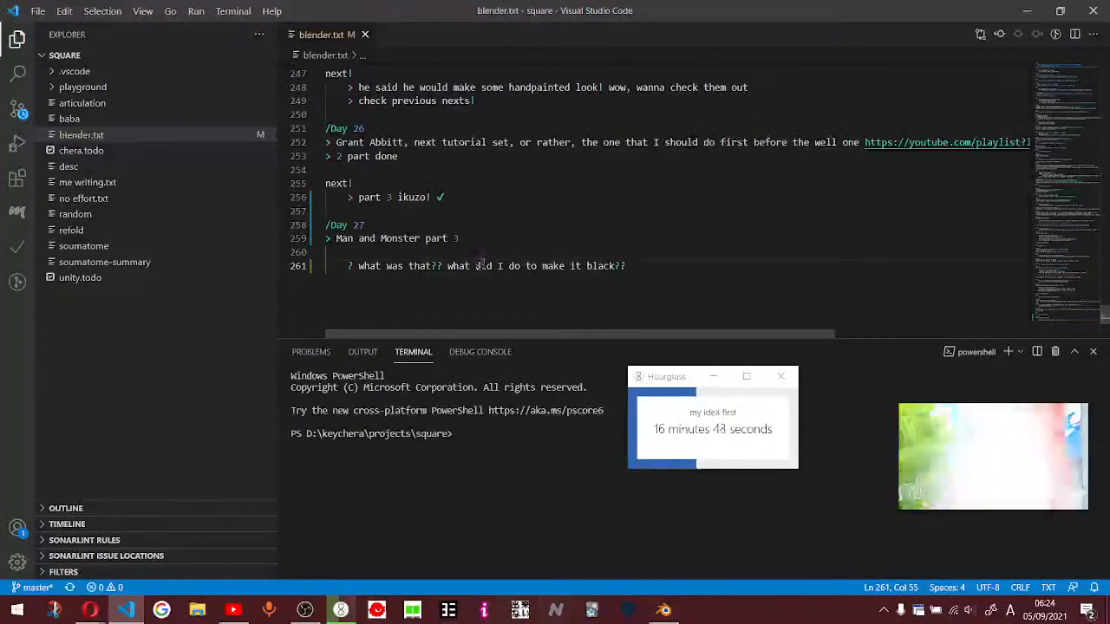
# - Switch to the Part 3 Editing Meshes tutorial on YouTube and move the Hourglass timer clear of the video
pyautogui.hotkey('alt', 'Tab')
pyautogui.hotkey('alt', 'Tab')
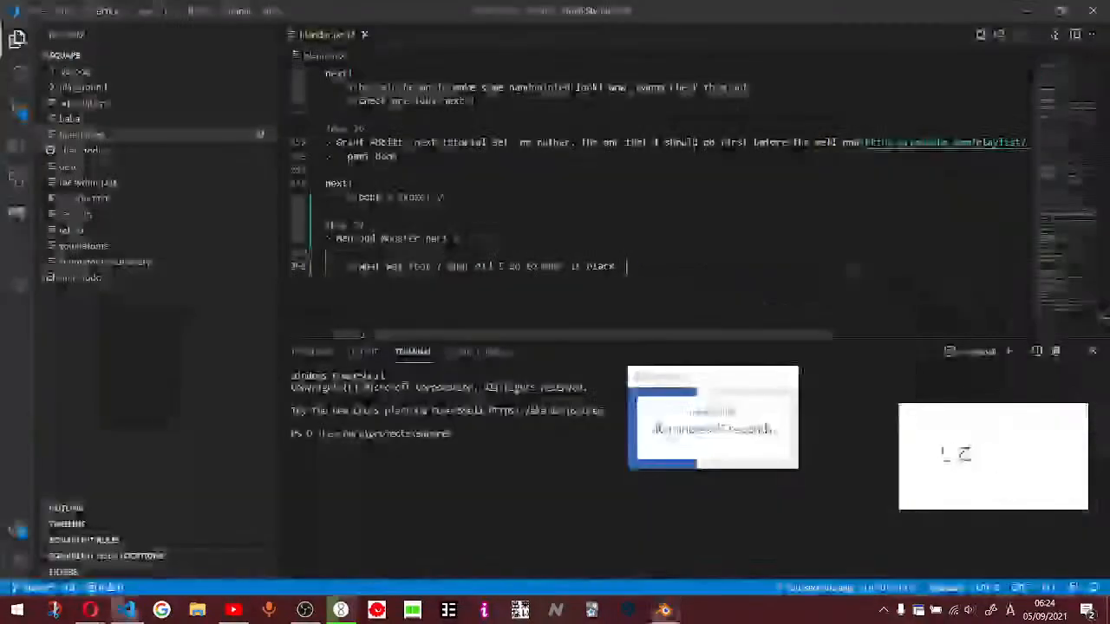
pyautogui.hotkey('alt', 'Tab')
pyautogui.hotkey('alt', 'Tab')
pyautogui.hotkey('alt', 'Tab')
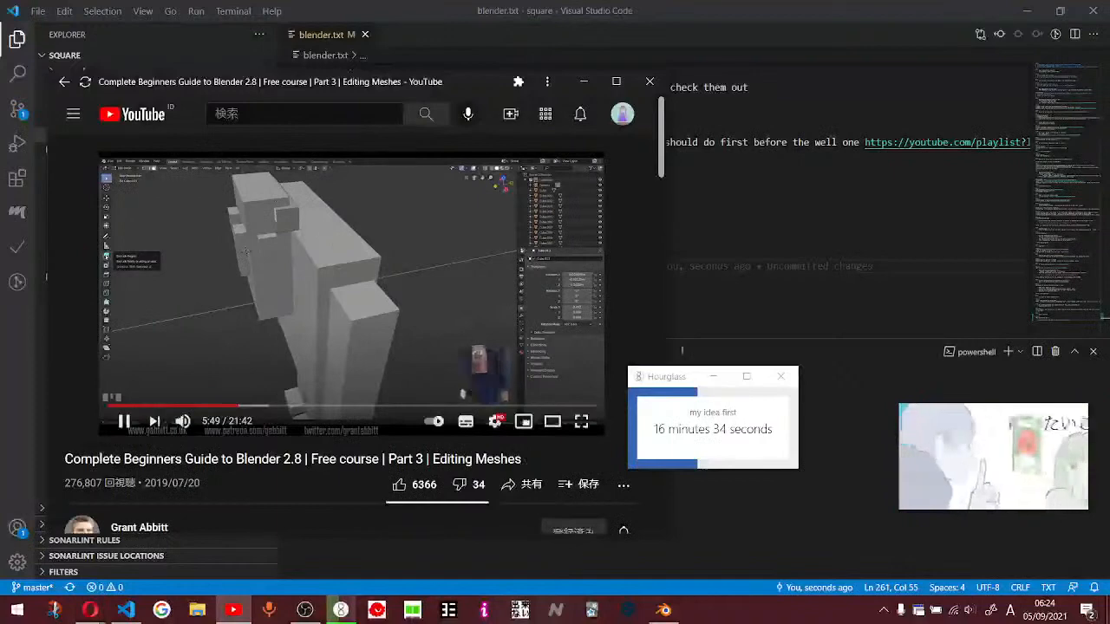
pyautogui.moveTo(672, 378); pyautogui.dragTo(220, 527)
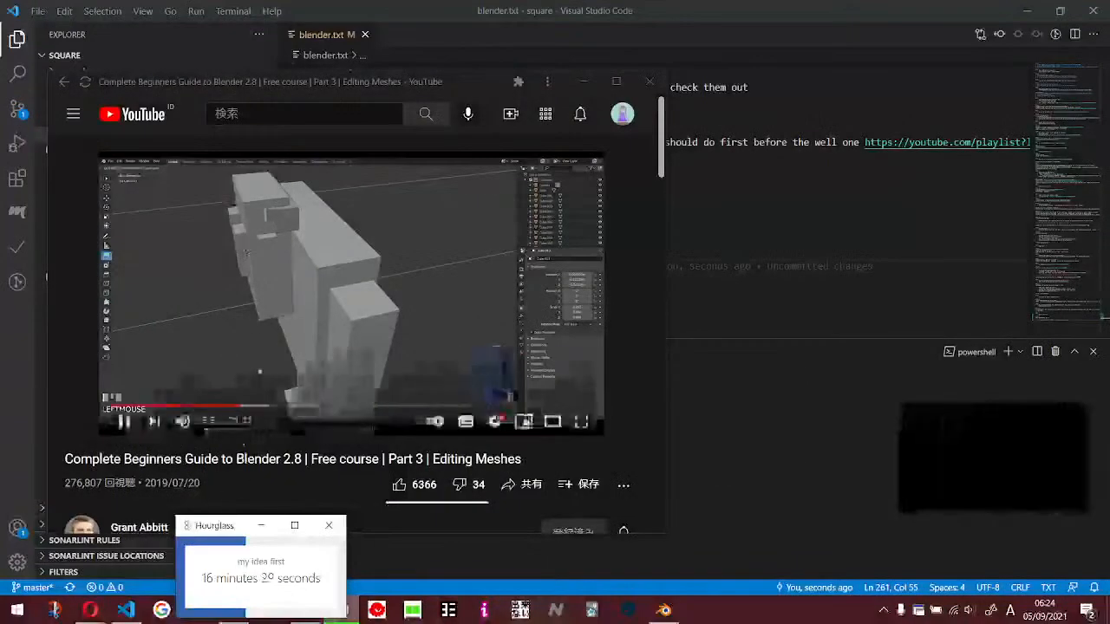
# - Compare the monster's head in Blender with the YouTube tutorial from several angles and pause the video at 7:05
pyautogui.click(664, 610)
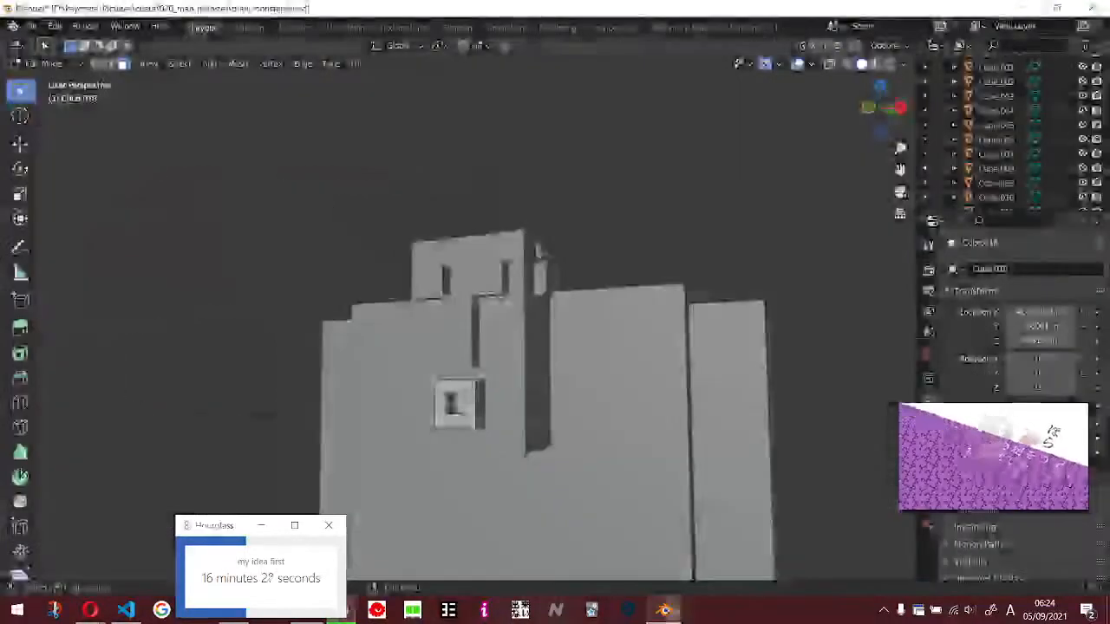
pyautogui.moveTo(652, 265); pyautogui.dragTo(711, 240, button='middle')
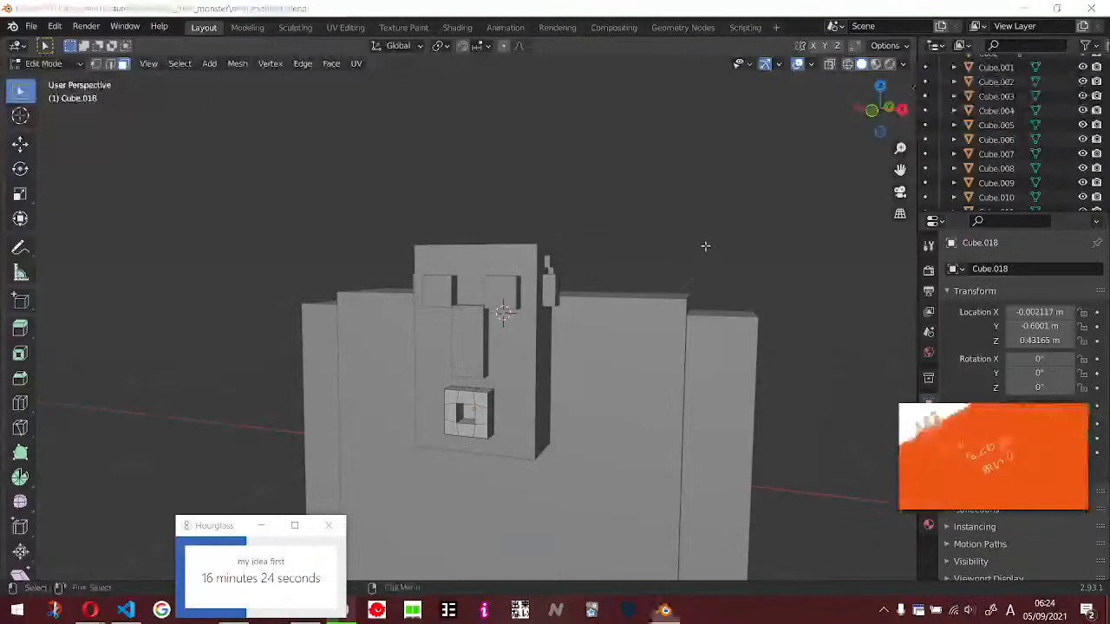
pyautogui.hotkey('alt', 'Tab')
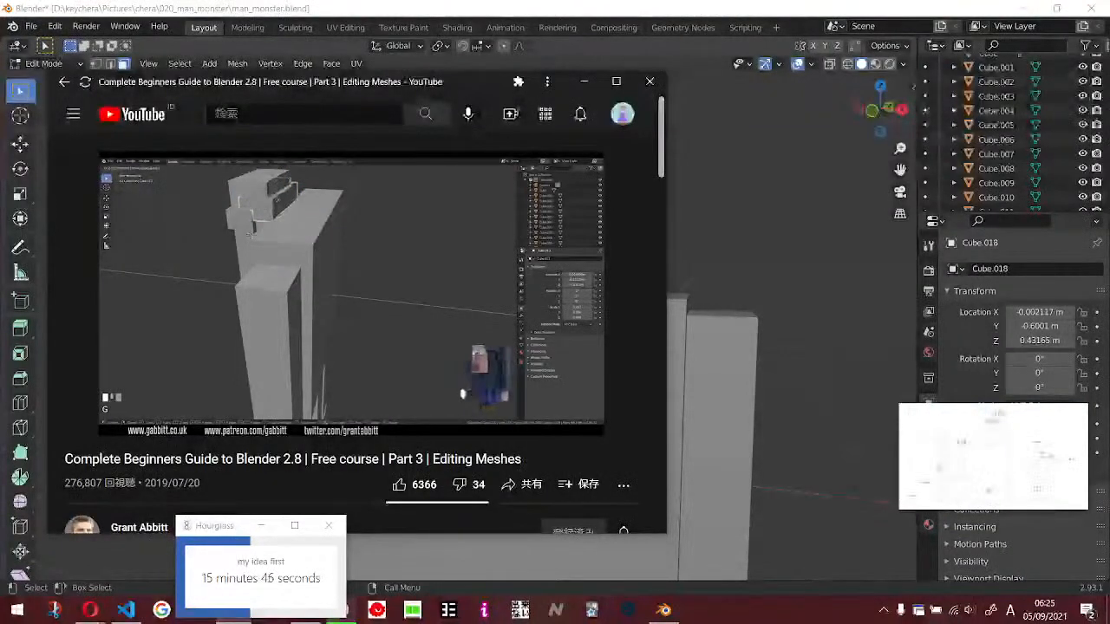
pyautogui.click(708, 223)
pyautogui.moveTo(709, 223); pyautogui.dragTo(582, 227, button='middle')
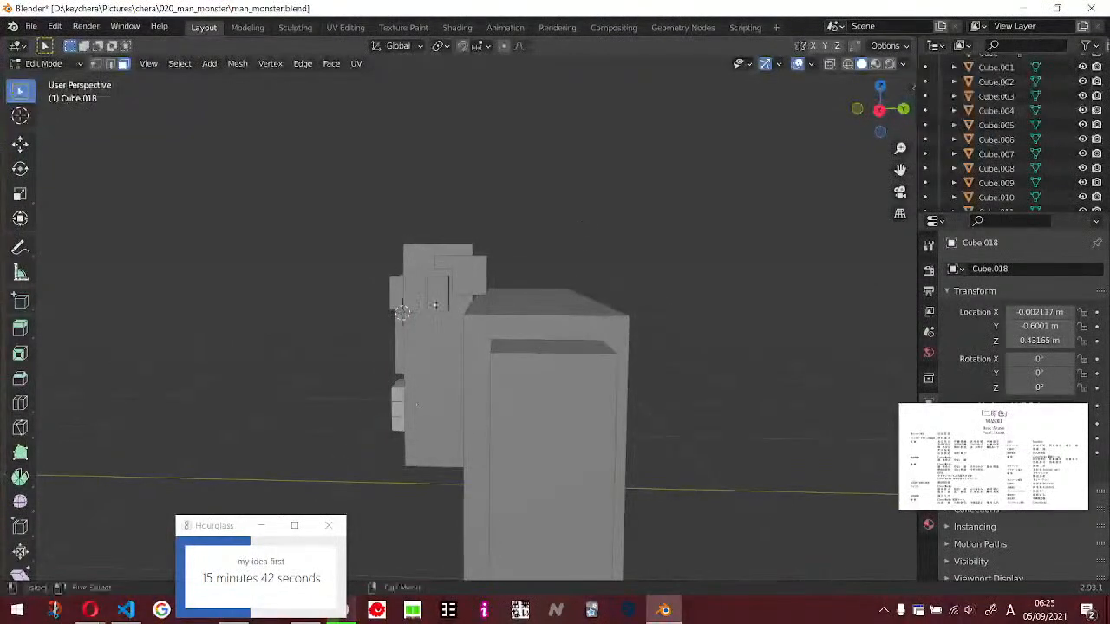
pyautogui.moveTo(435, 304); pyautogui.dragTo(523, 280, button='middle')
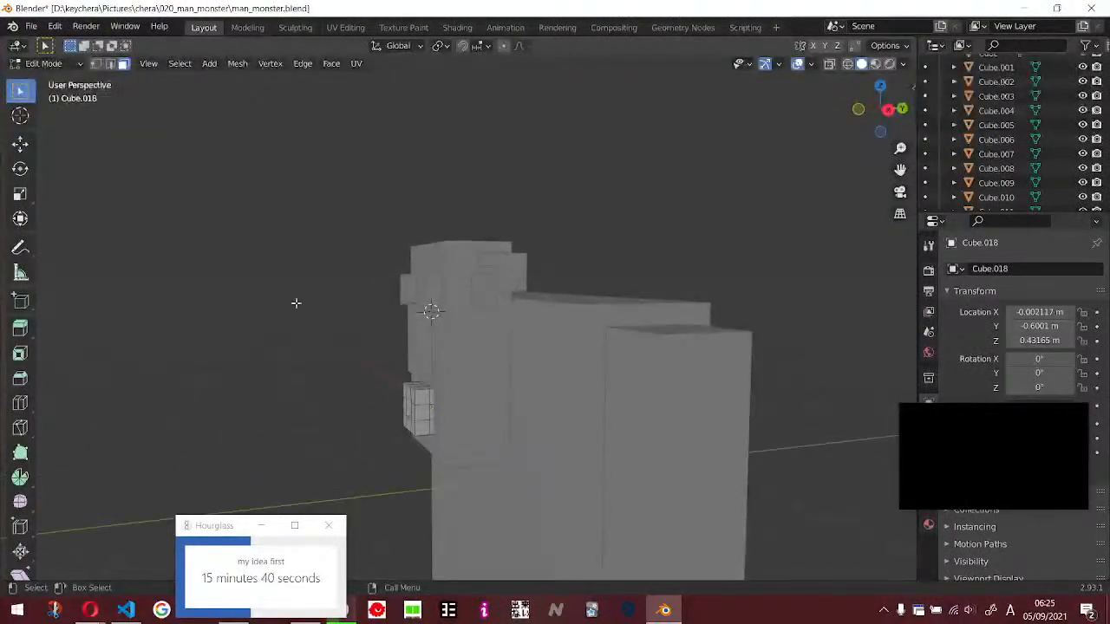
pyautogui.hotkey('alt', 'Tab')
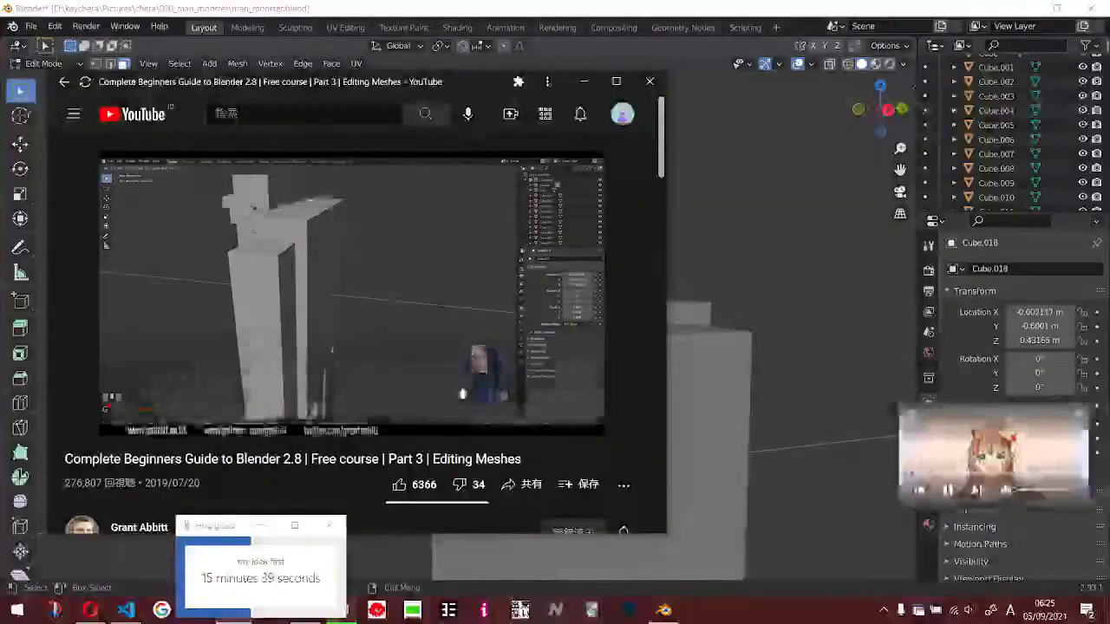
pyautogui.click(1033, 491)
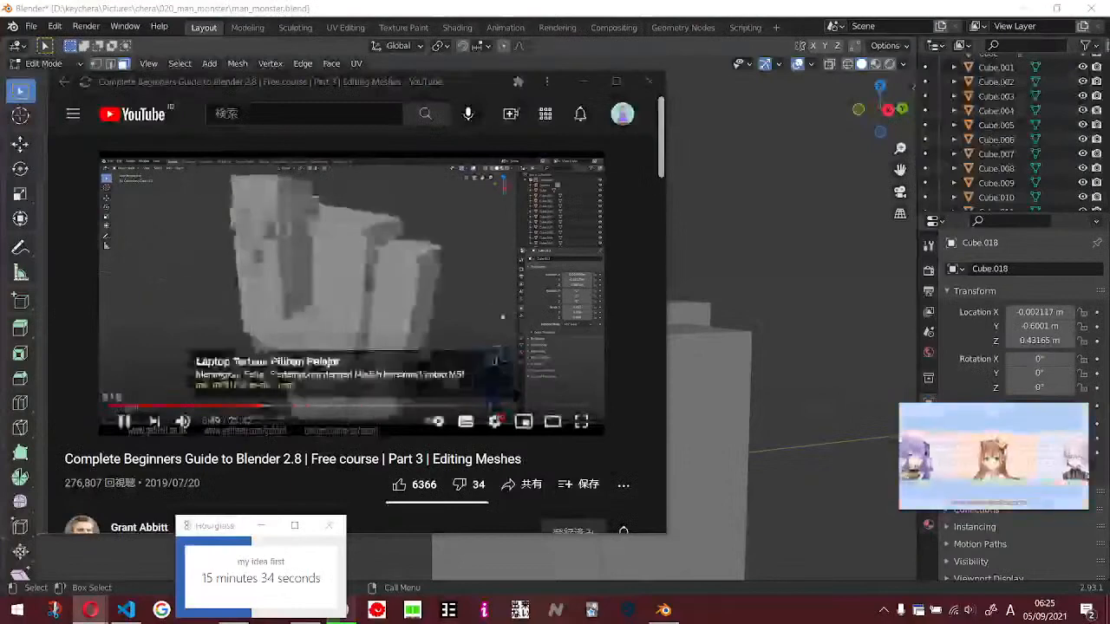
pyautogui.click(510, 363)
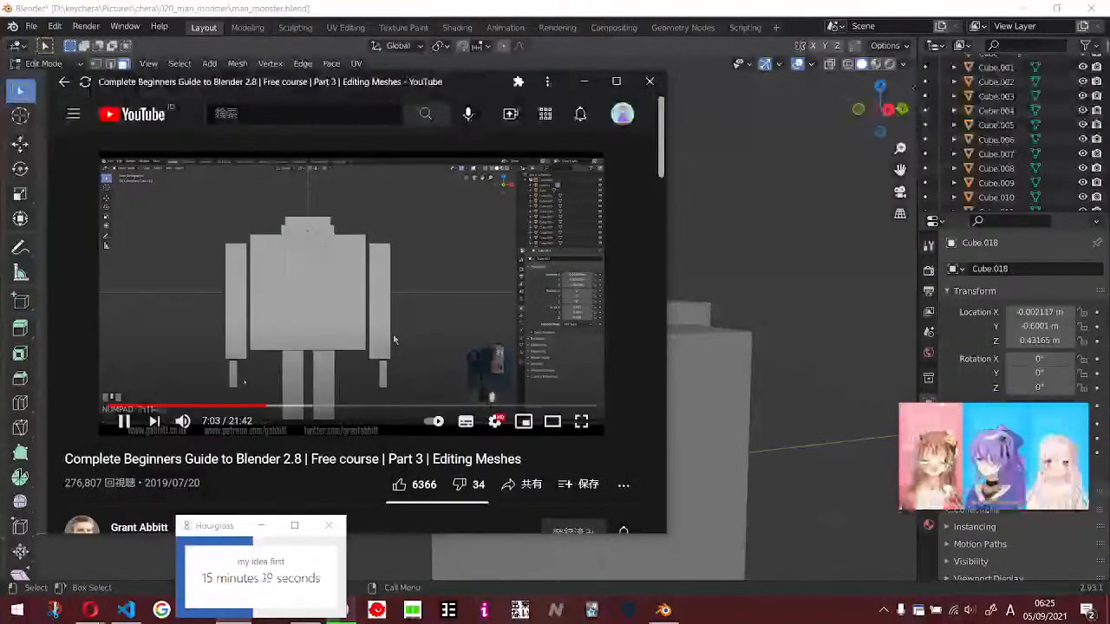
pyautogui.click(431, 307)
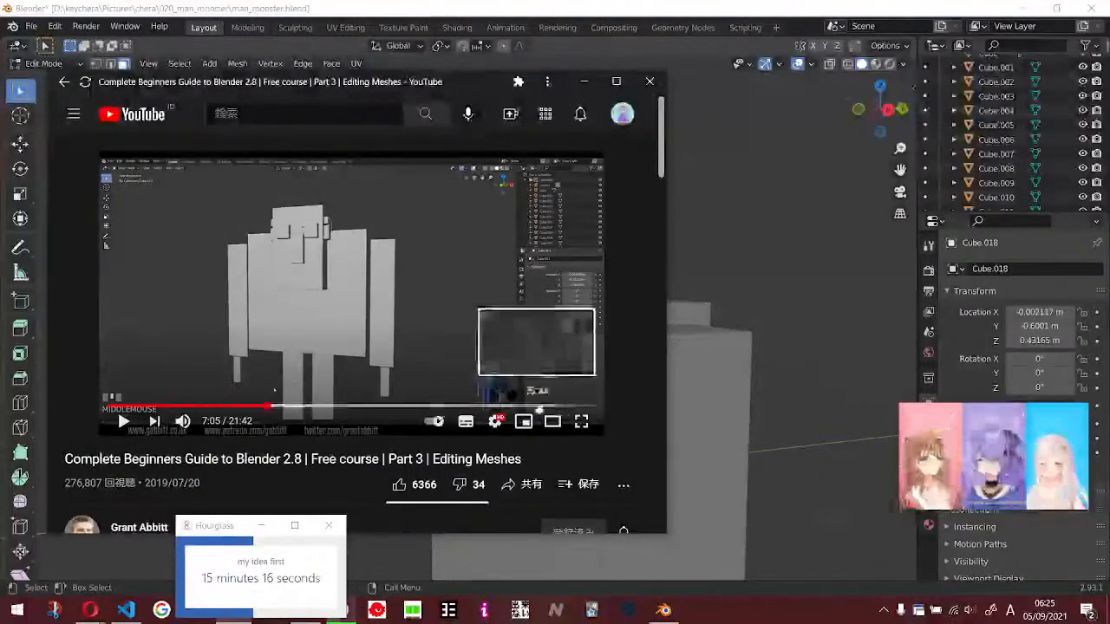
# - Switch back to Blender and place the 3D cursor on the monster's hand on the negative X side in front view
pyautogui.hotkey('alt', 'Tab')
pyautogui.moveTo(634, 263); pyautogui.dragTo(672, 299, button='middle')
pyautogui.scroll(-3, 396, 384)
pyautogui.moveTo(396, 384); pyautogui.dragTo(352, 372, button='middle')
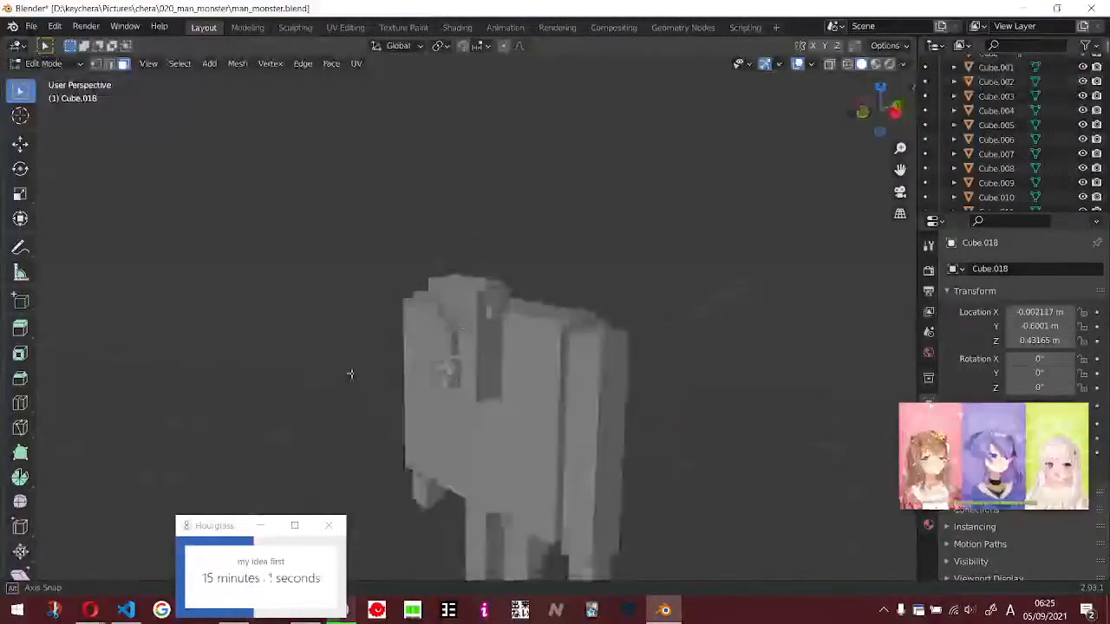
pyautogui.scroll(5, 339, 446)
pyautogui.moveTo(464, 204); pyautogui.dragTo(529, 270, button='middle')
pyautogui.press('KP_1')
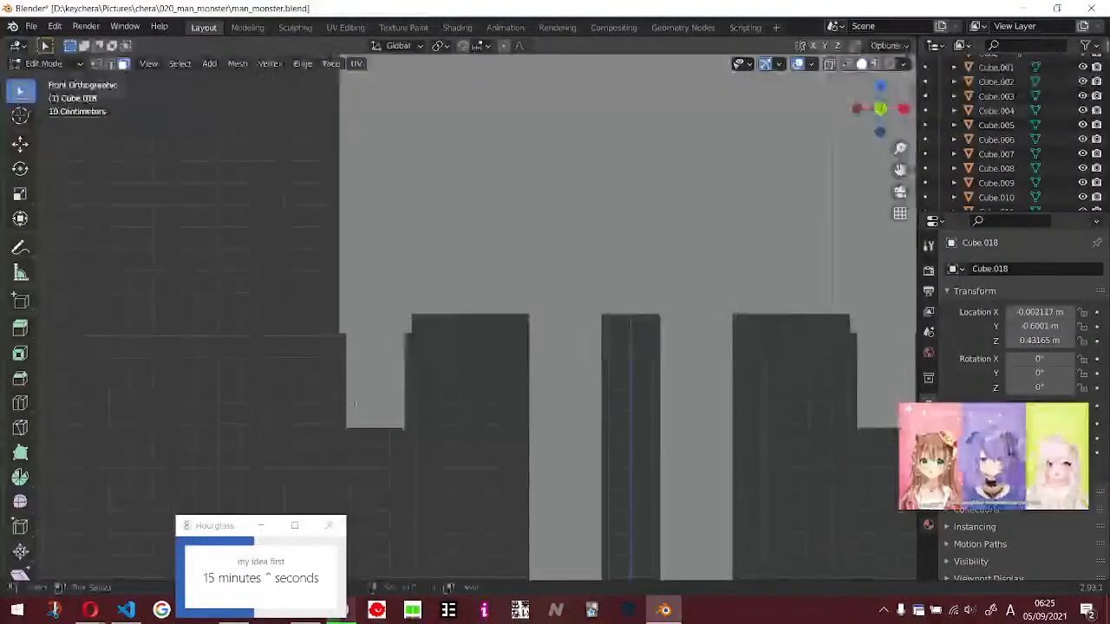
pyautogui.keyDown('shift'); pyautogui.rightClick(378, 392); pyautogui.keyUp('shift')
pyautogui.scroll(-3, 358, 411)
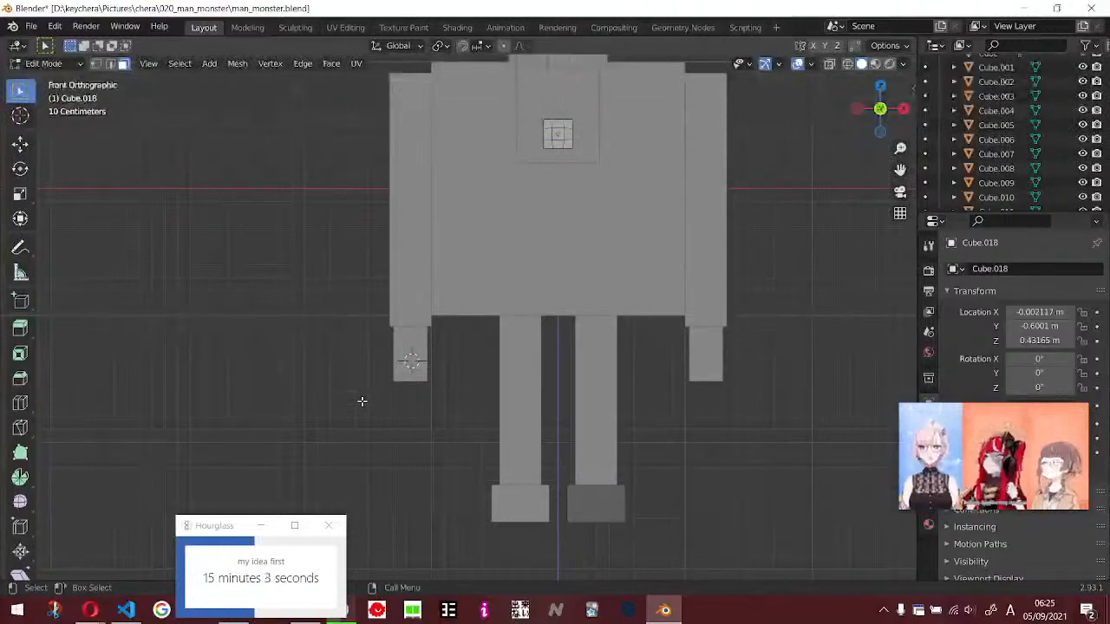
# - Leave Edit Mode, add a cylinder at the 3D cursor and scale it by about -0.195 to roughly the hand's width
pyautogui.hotkey('shift', 'a')
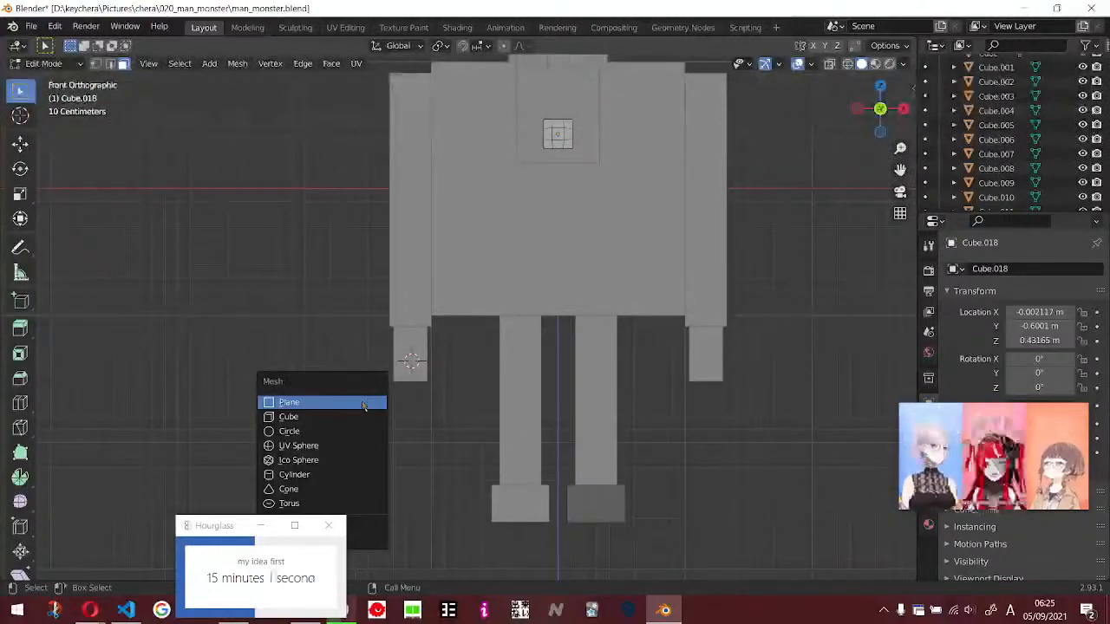
pyautogui.press('Escape')
pyautogui.press('Tab')
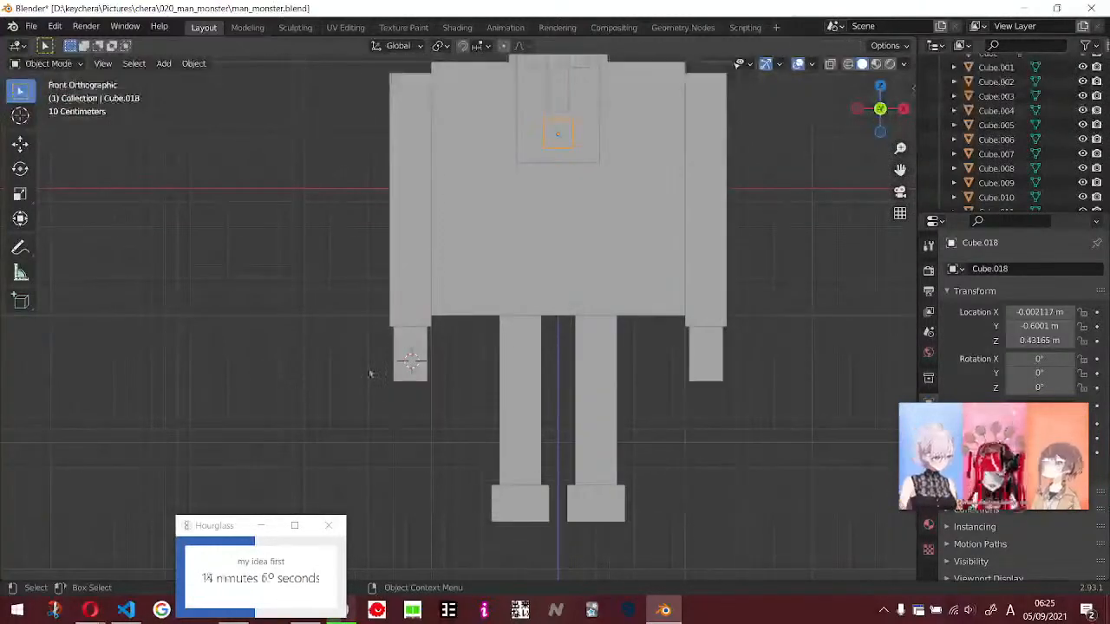
pyautogui.hotkey('shift', 'a')
pyautogui.moveTo(382, 302)
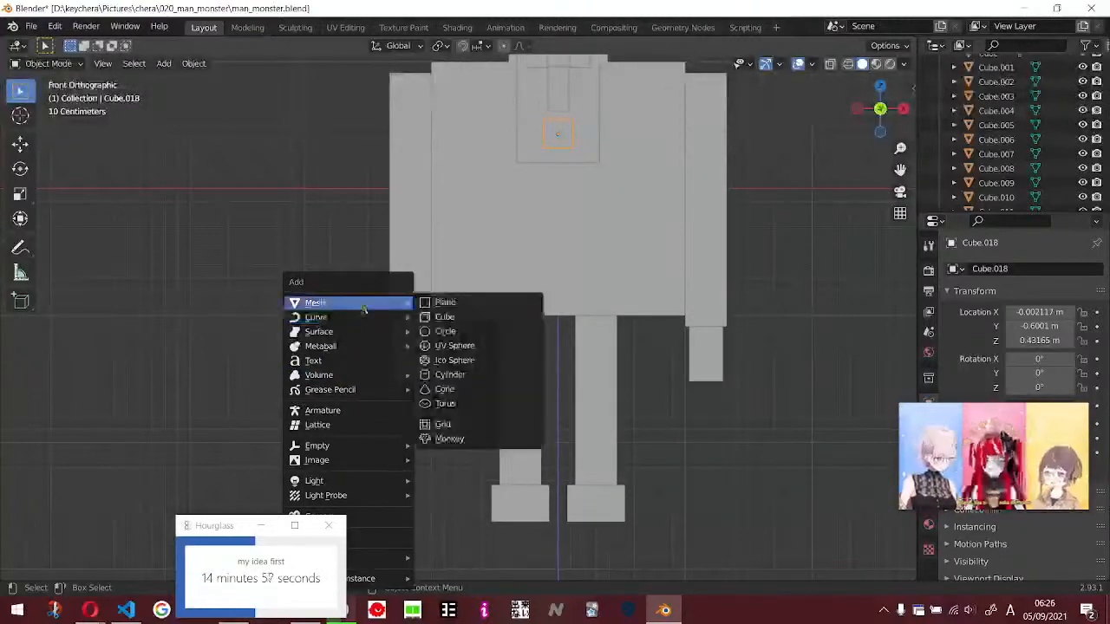
pyautogui.click(455, 375)
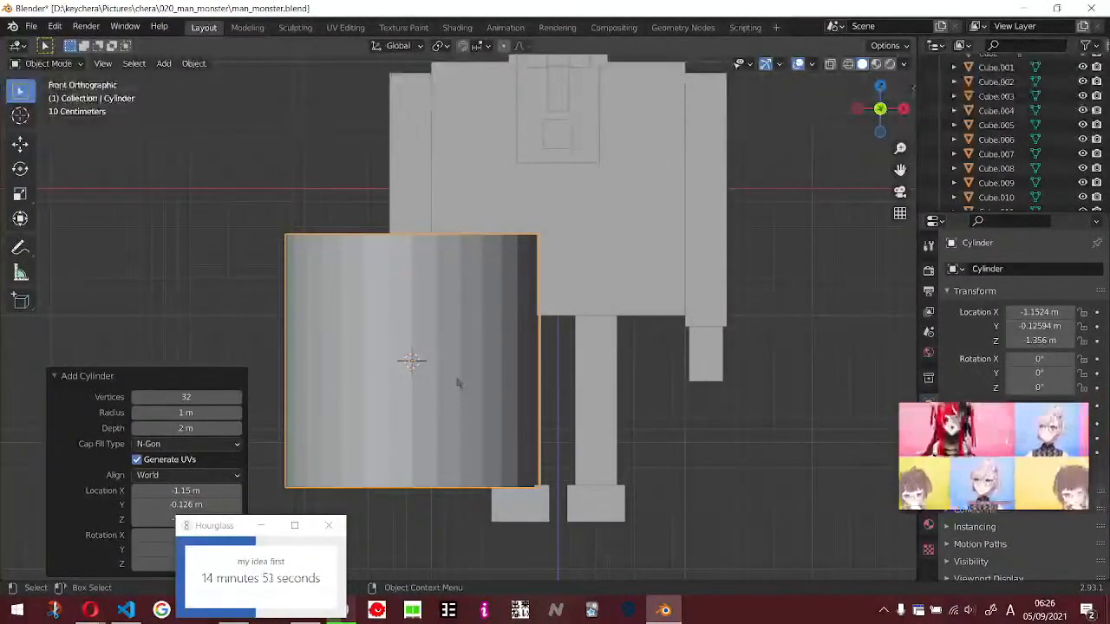
pyautogui.press('s')
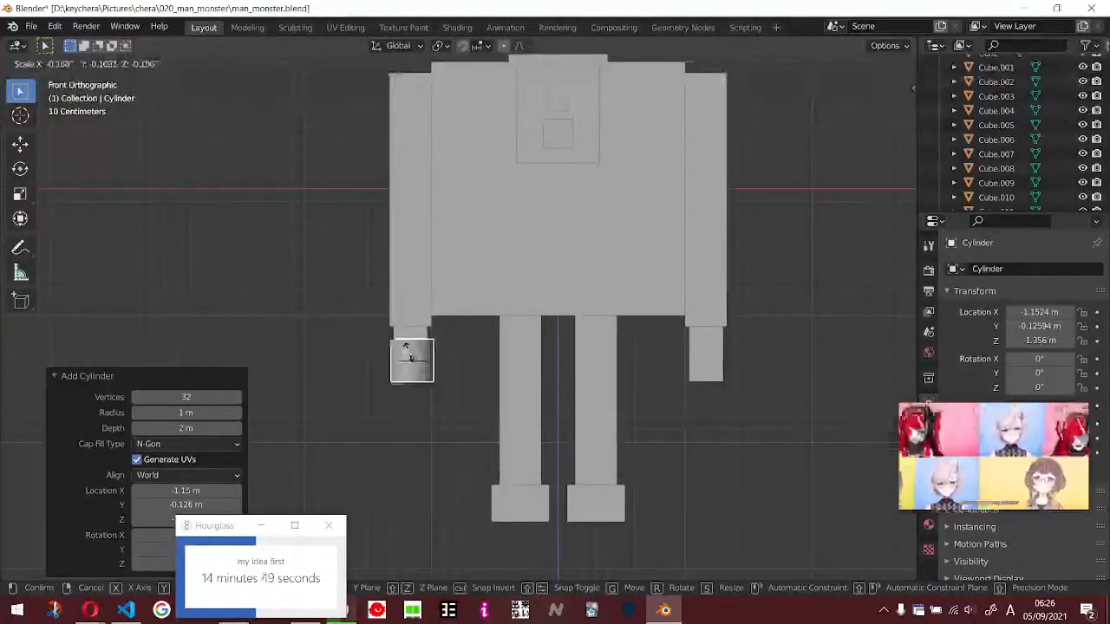
pyautogui.click(408, 351)
# - Rotate the cylinder to -90° about X in side view and scale it uniformly by about 0.52
pyautogui.press('KP_3')
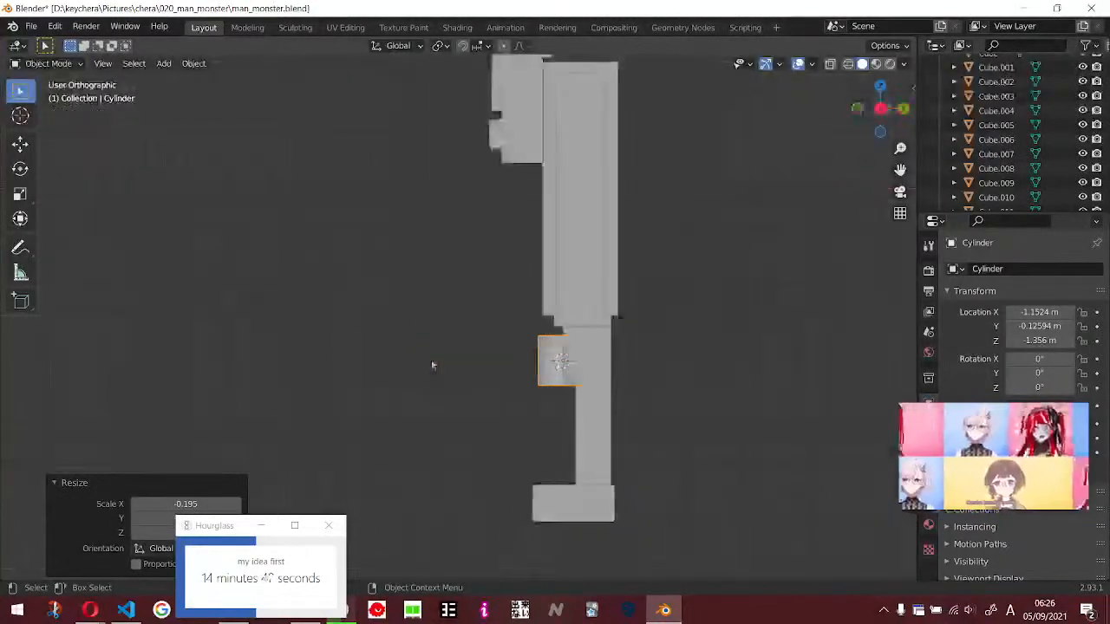
pyautogui.press('r')
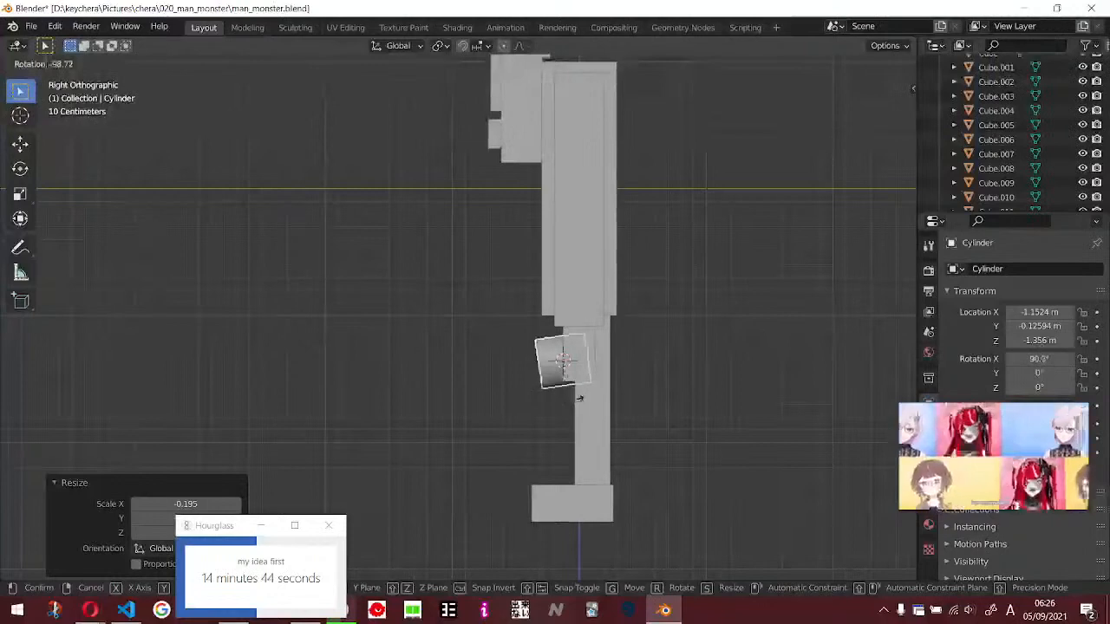
pyautogui.press('Return')
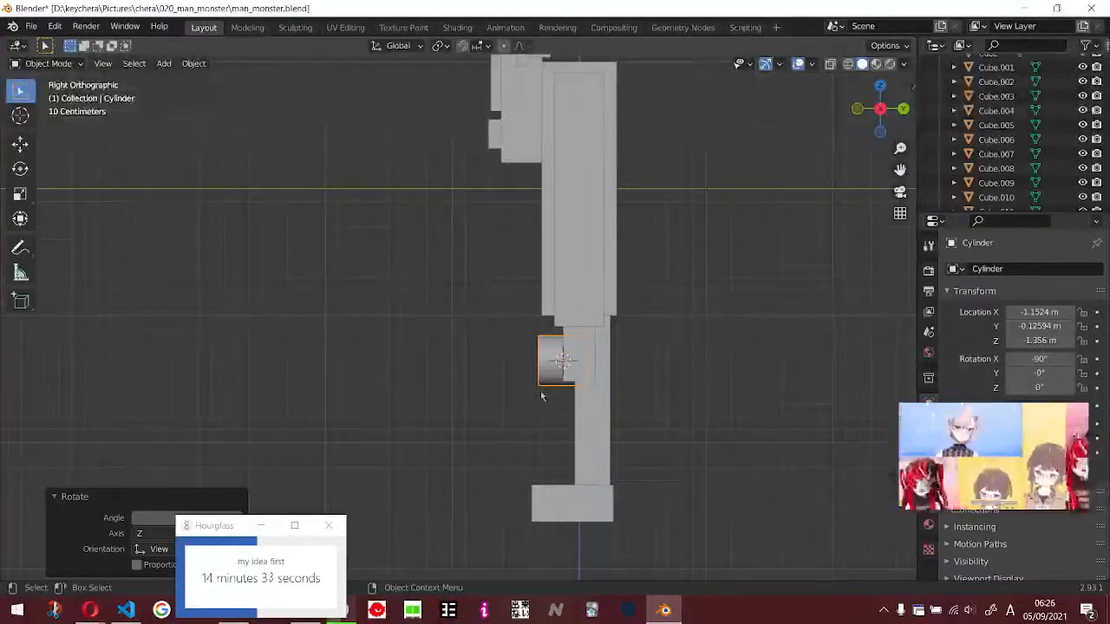
pyautogui.press('s')
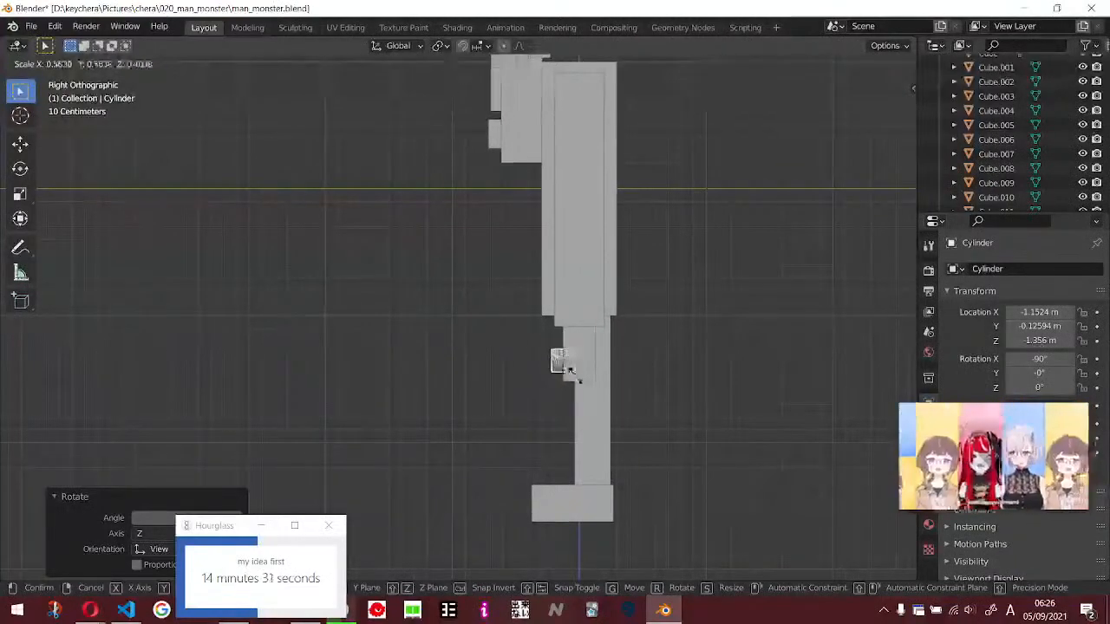
pyautogui.click(577, 380)
pyautogui.moveTo(577, 379); pyautogui.dragTo(595, 398, button='middle')
# - Stretch the cylinder along the global Y axis in side view so it sticks out from the front of the hand
pyautogui.press('KP_3')
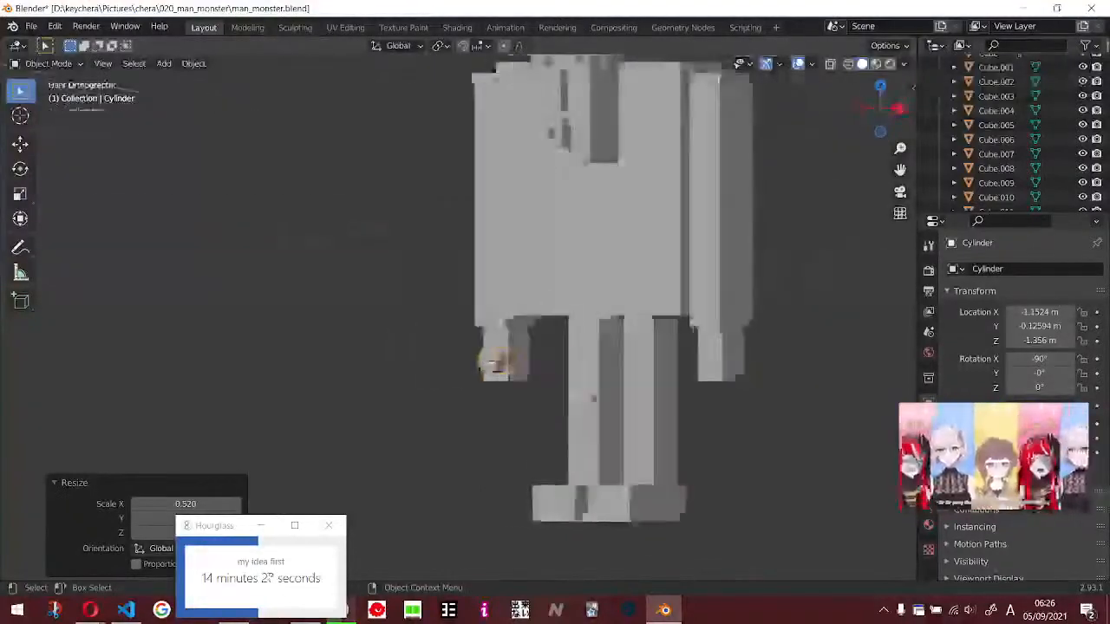
pyautogui.press('s')
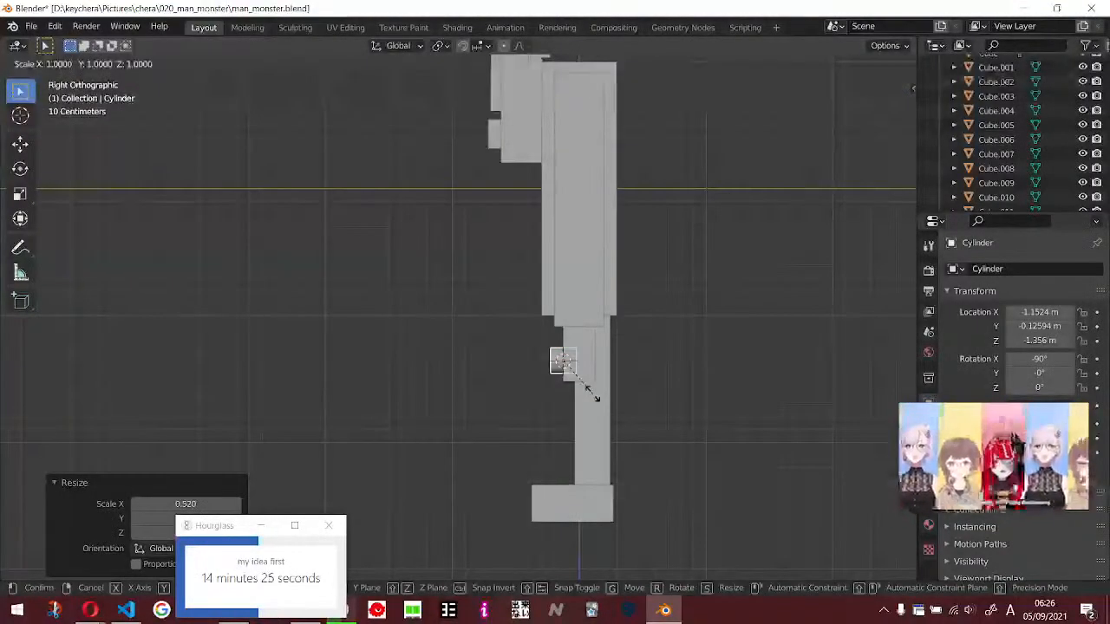
pyautogui.press('y')
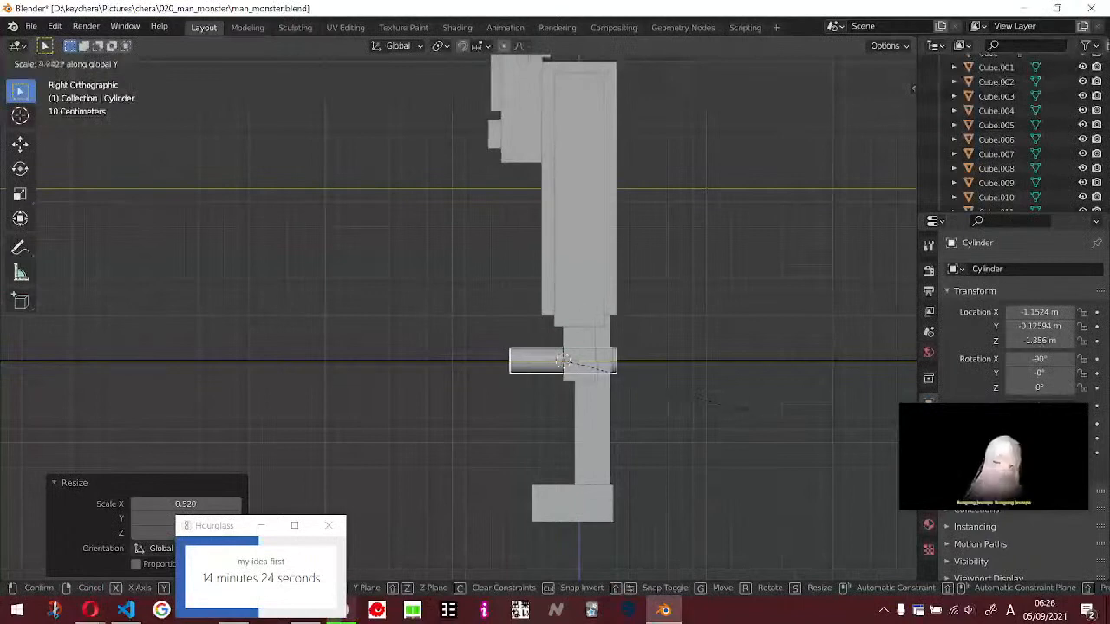
pyautogui.click(597, 400)
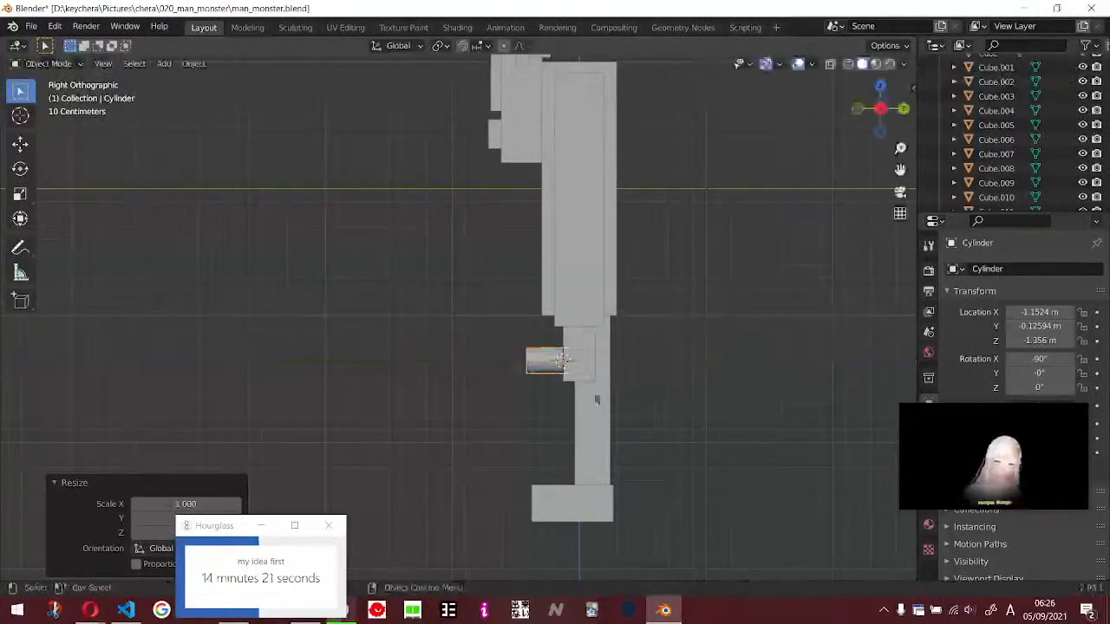
pyautogui.click(541, 370)
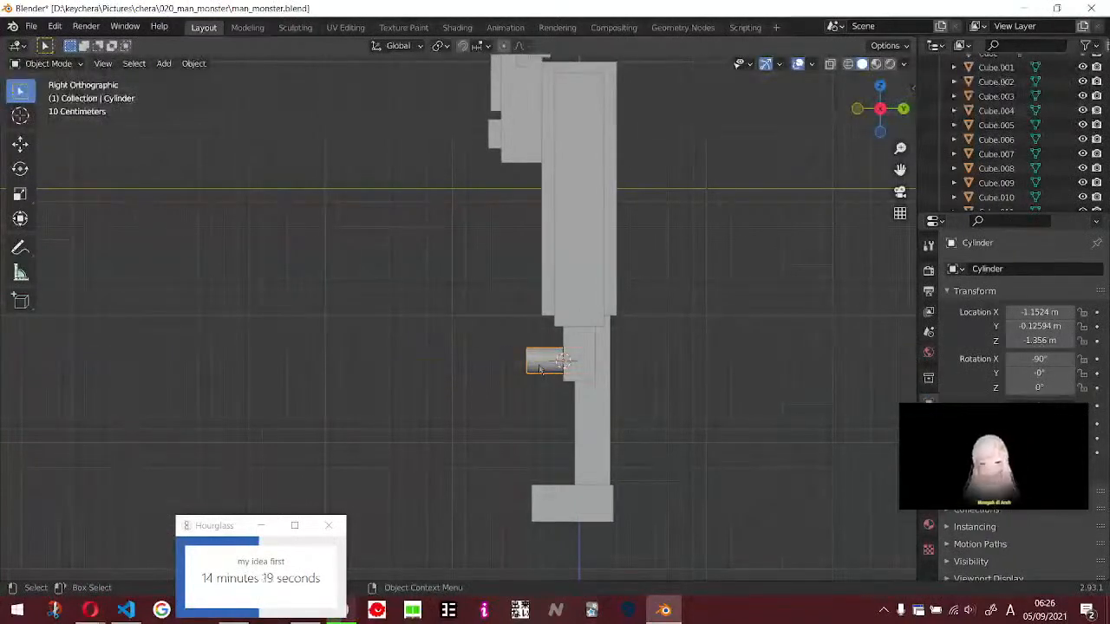
# - Duplicate the small cylinder beyond its outer end and scale the copy up to about 3.65 times its size
pyautogui.hotkey('shift', 'd')
pyautogui.click(466, 368)
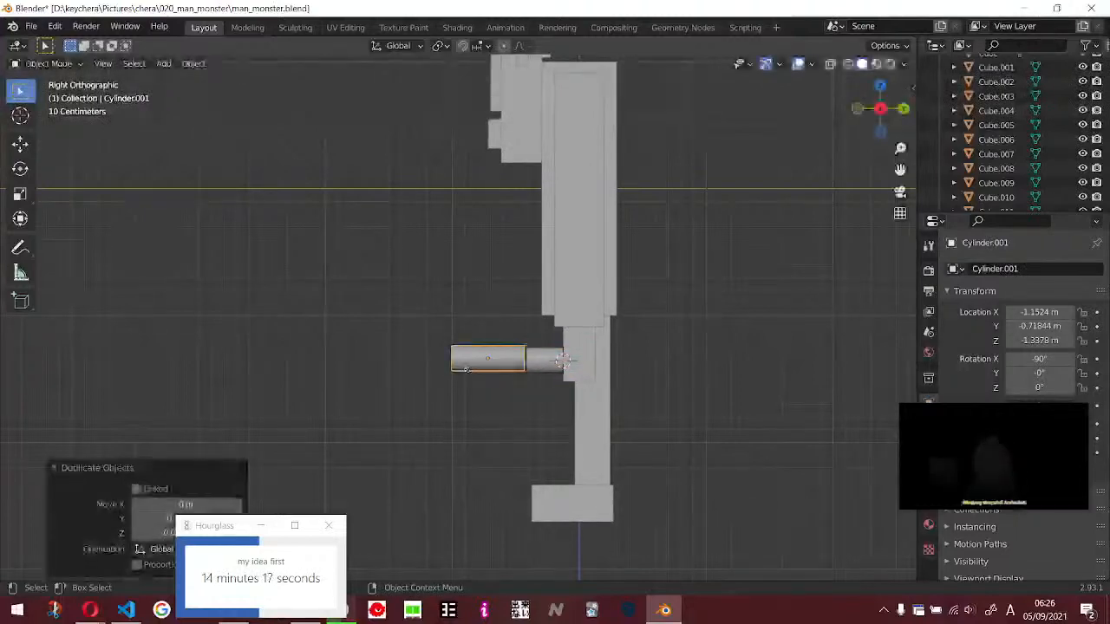
pyautogui.press('s')
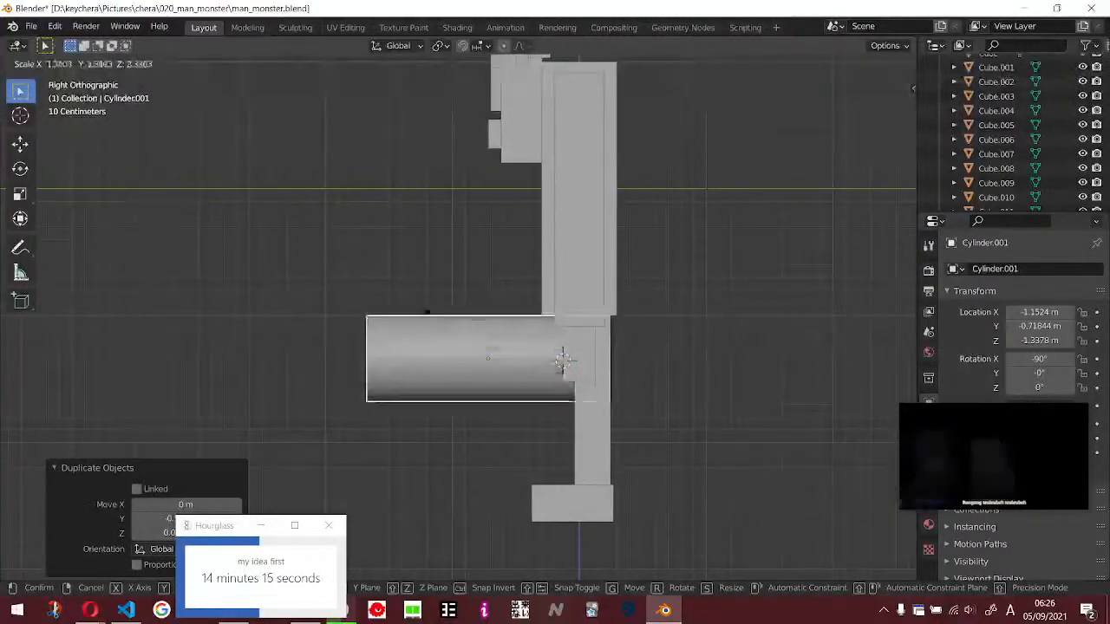
pyautogui.click(414, 302)
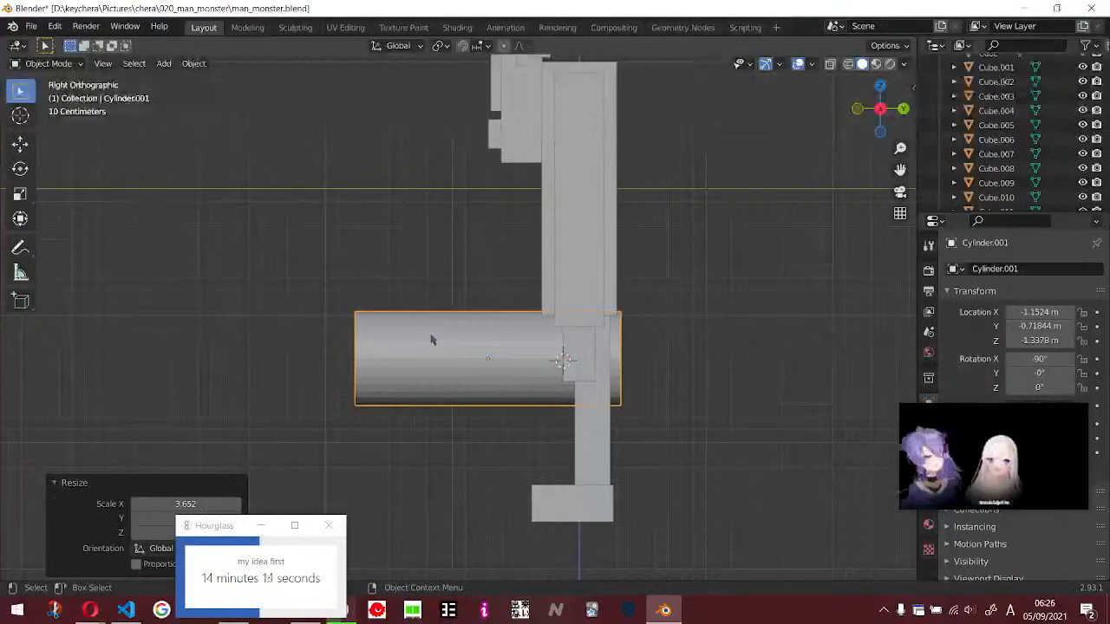
# - Flatten the duplicated cylinder along Y into a short disc and scale it uniformly by about 0.43
pyautogui.press('s')
pyautogui.press('y')
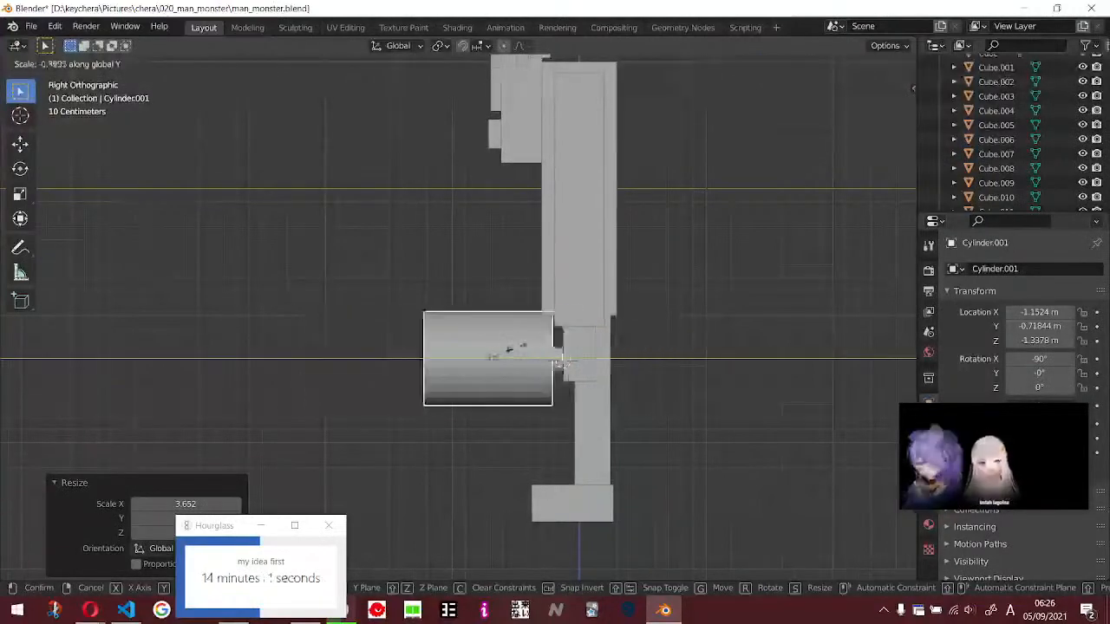
pyautogui.click(492, 354)
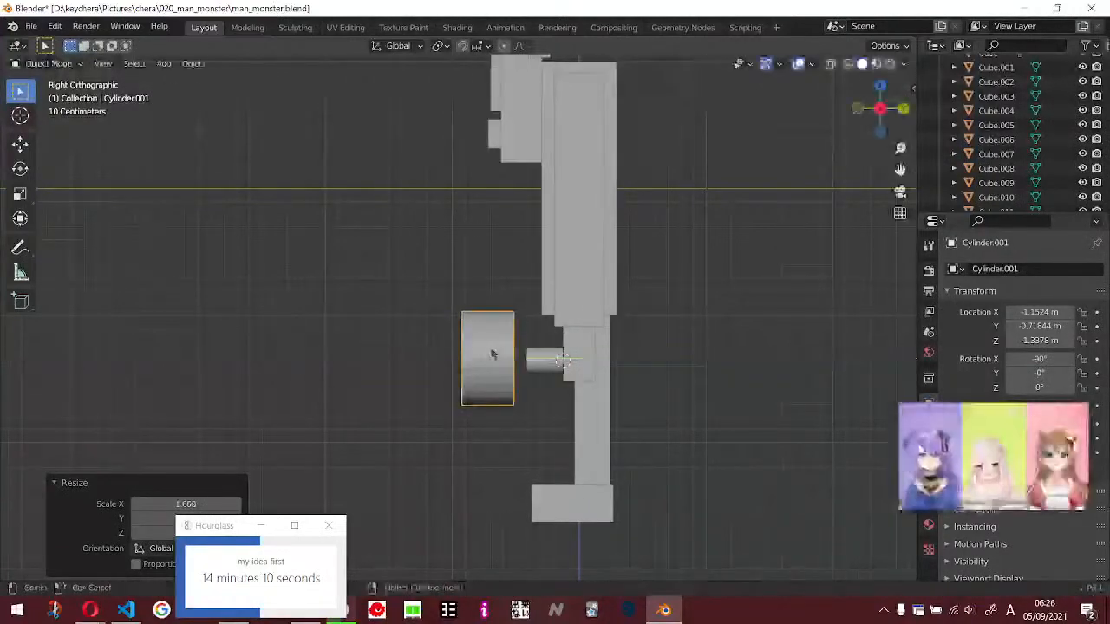
pyautogui.press('s')
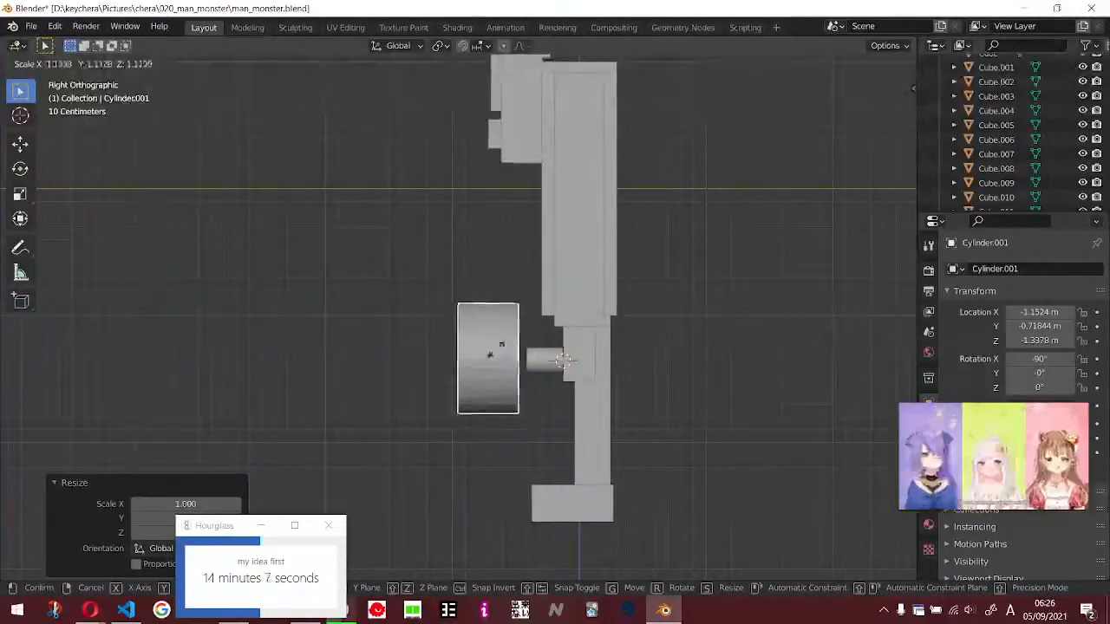
pyautogui.click(488, 358)
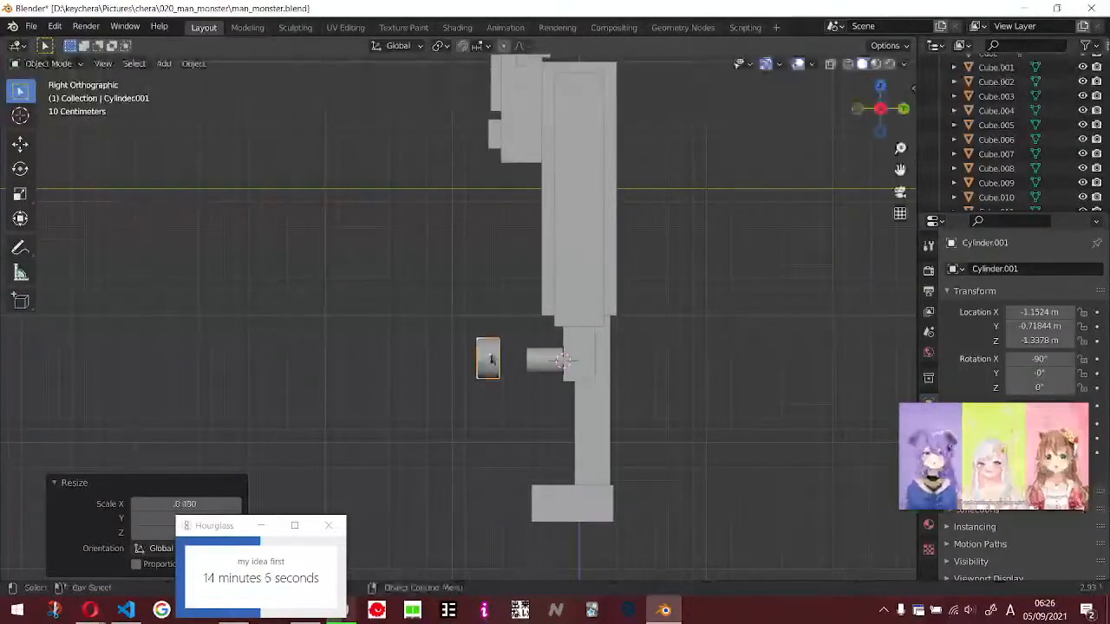
# - Move the short disc onto the outer end of the thin cylinder at the hand
pyautogui.press('g')
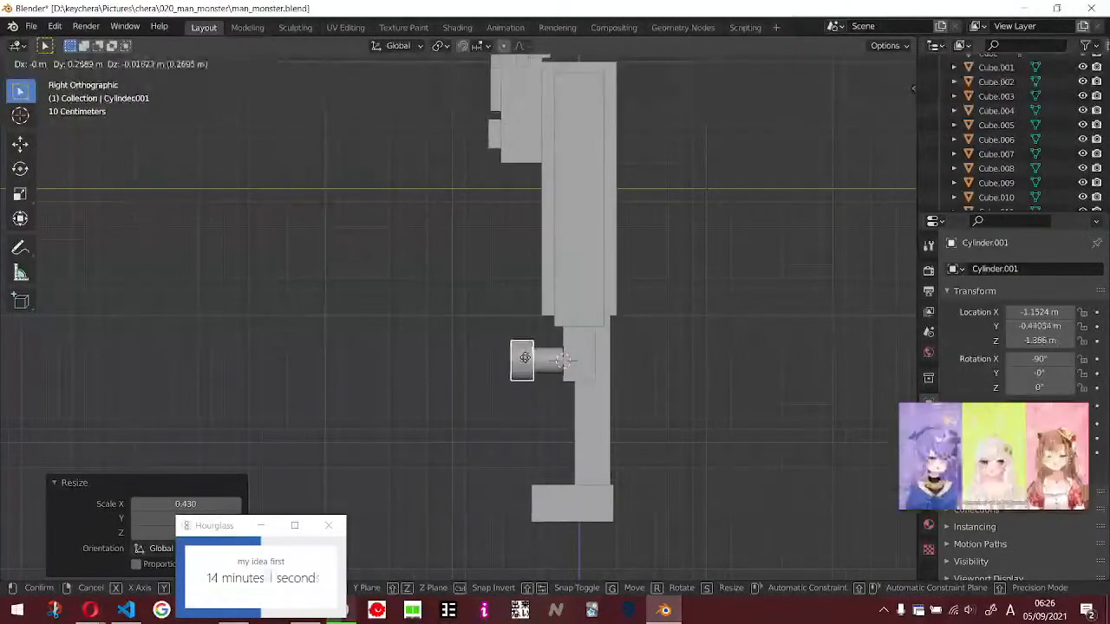
pyautogui.click(503, 384)
pyautogui.moveTo(503, 384); pyautogui.dragTo(803, 432, button='middle')
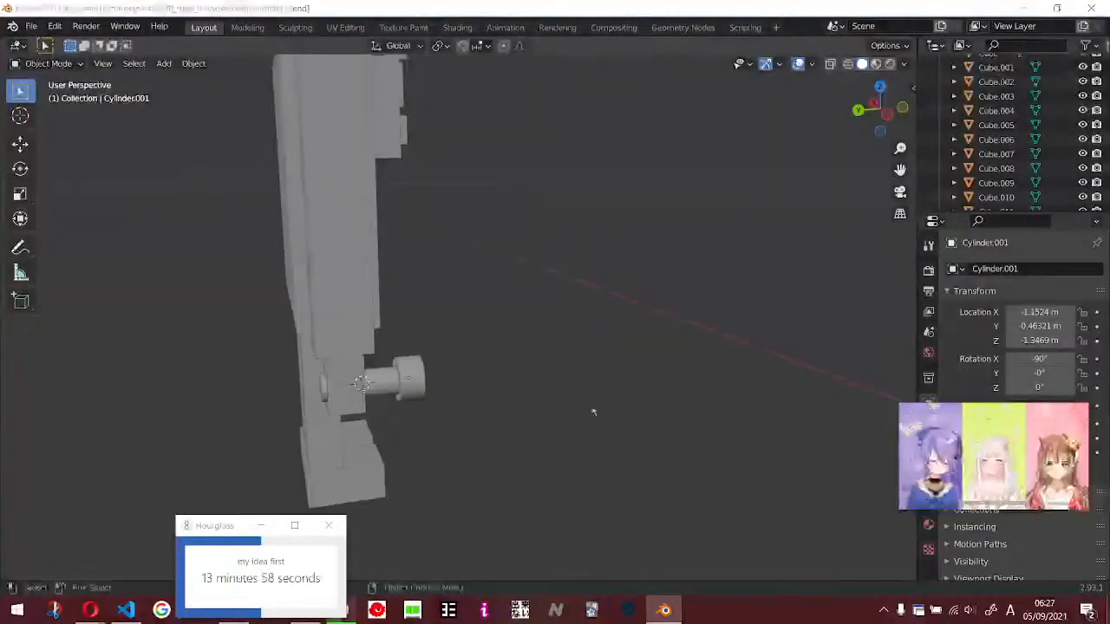
# - Bring up the YouTube tutorial window and check the livestream's quality status in YouTube Studio in the Opera browser
pyautogui.hotkey('alt', 'Tab')
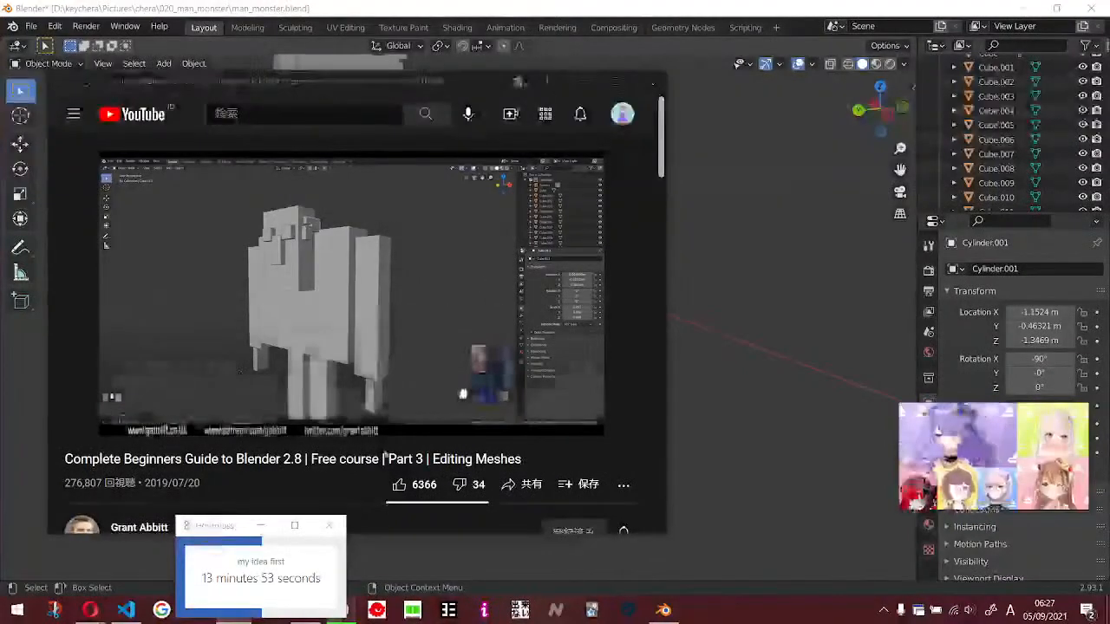
pyautogui.moveTo(223, 526); pyautogui.dragTo(437, 430)
pyautogui.moveTo(90, 610)
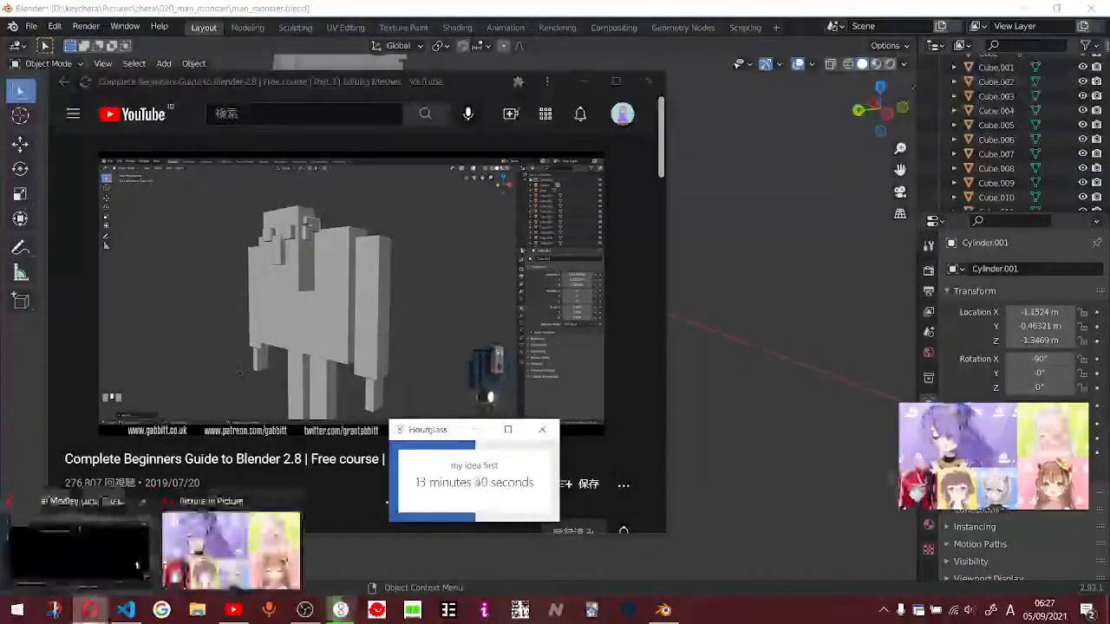
pyautogui.click(136, 564)
pyautogui.click(644, 8)
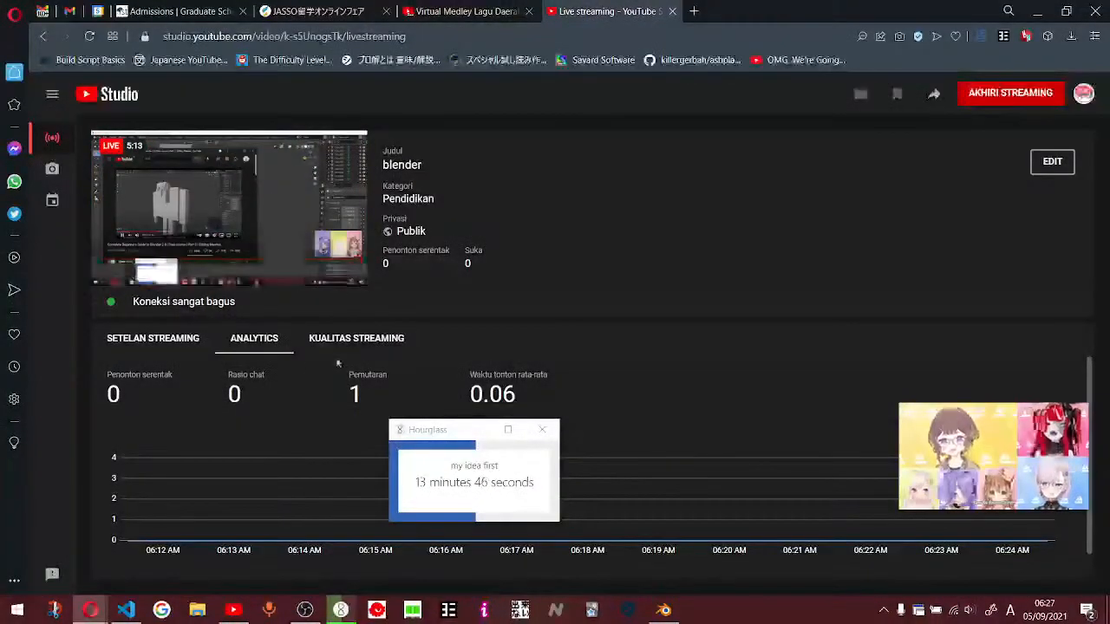
pyautogui.click(330, 348)
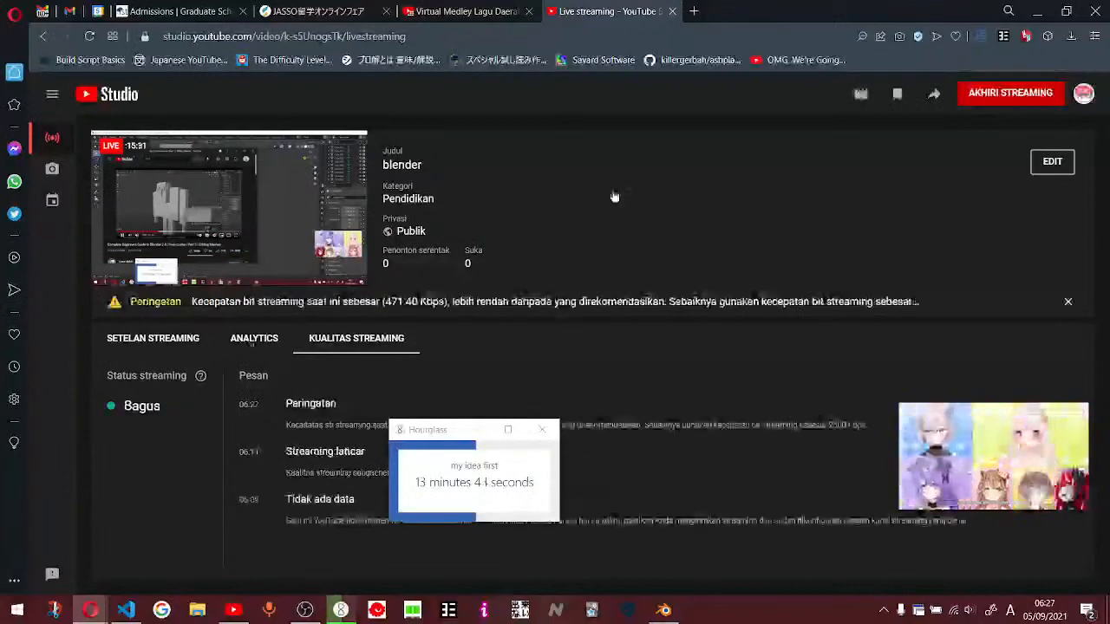
pyautogui.click(1038, 12)
# - Reposition the Hourglass timer below the tutorial video and retitle it "lol"
pyautogui.moveTo(422, 432); pyautogui.dragTo(413, 474)
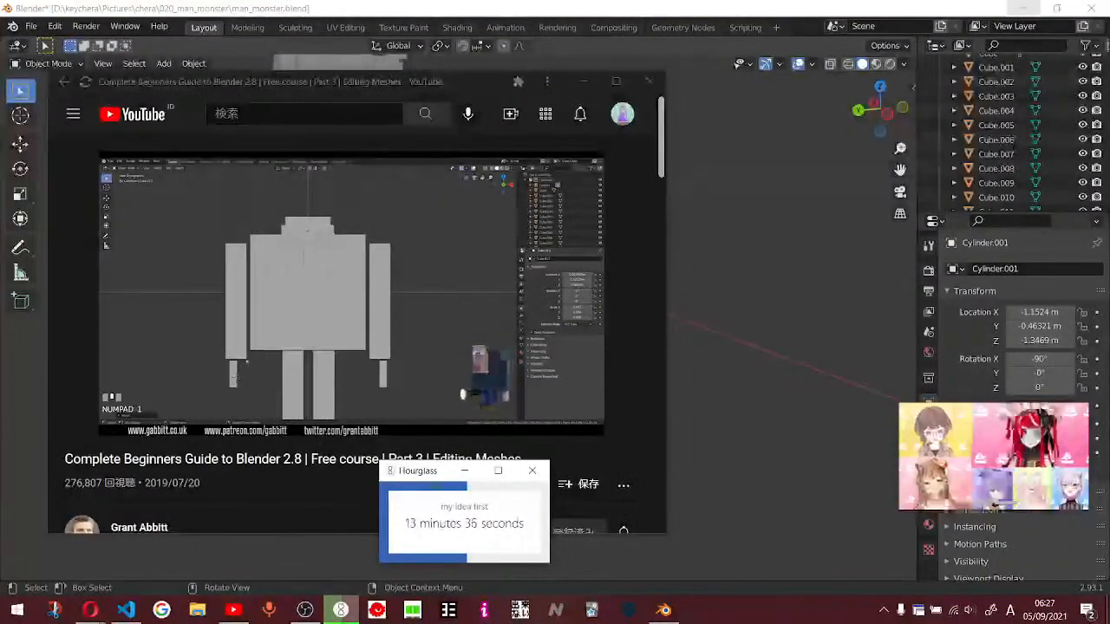
pyautogui.press('BackSpace')
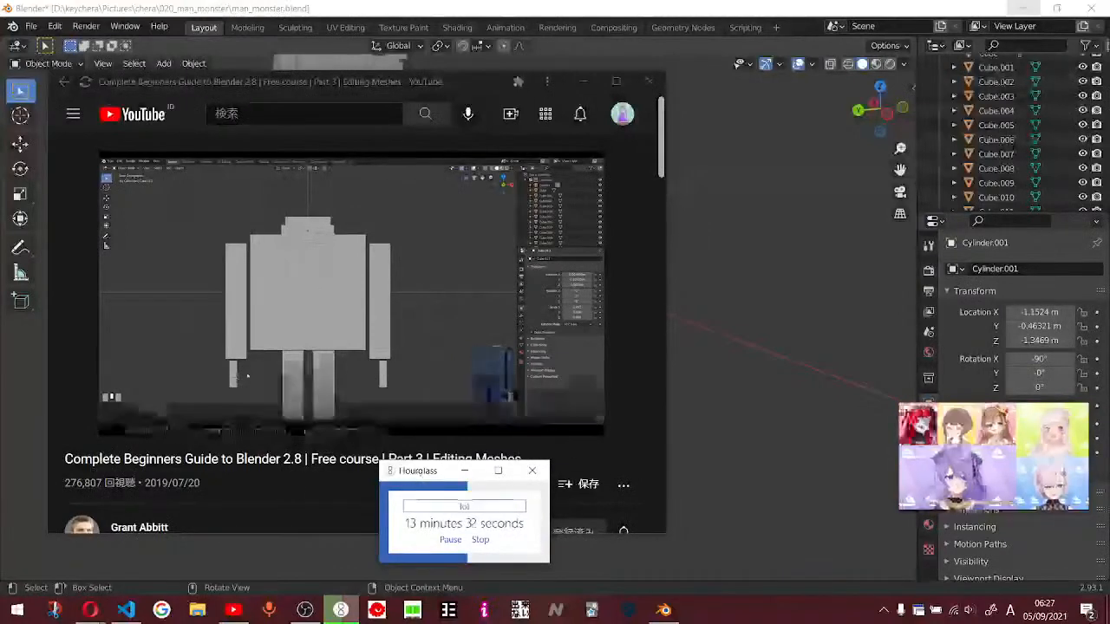
# - Skim back and forth through the tutorial video's section on adding a cylinder beside the monster's hand
pyautogui.moveTo(277, 428)
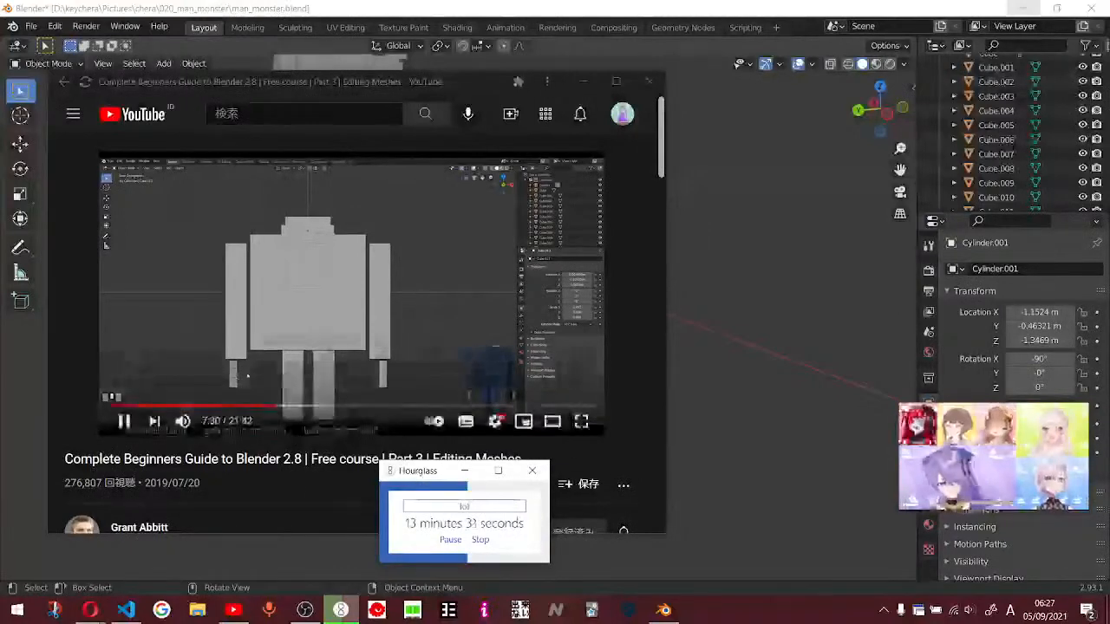
pyautogui.click(278, 428)
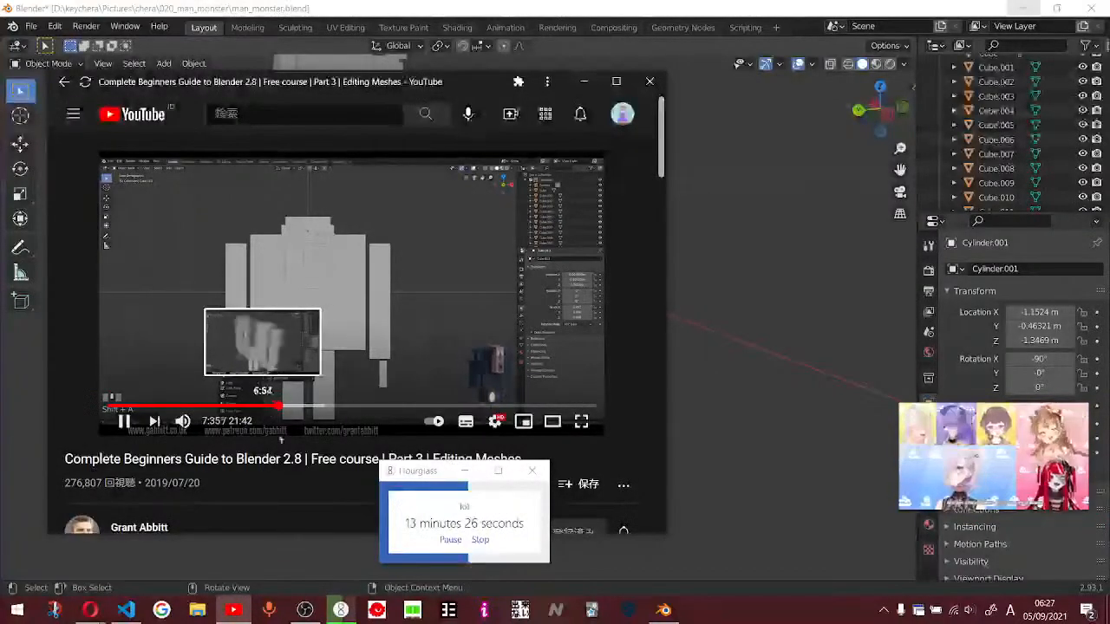
pyautogui.moveTo(273, 430)
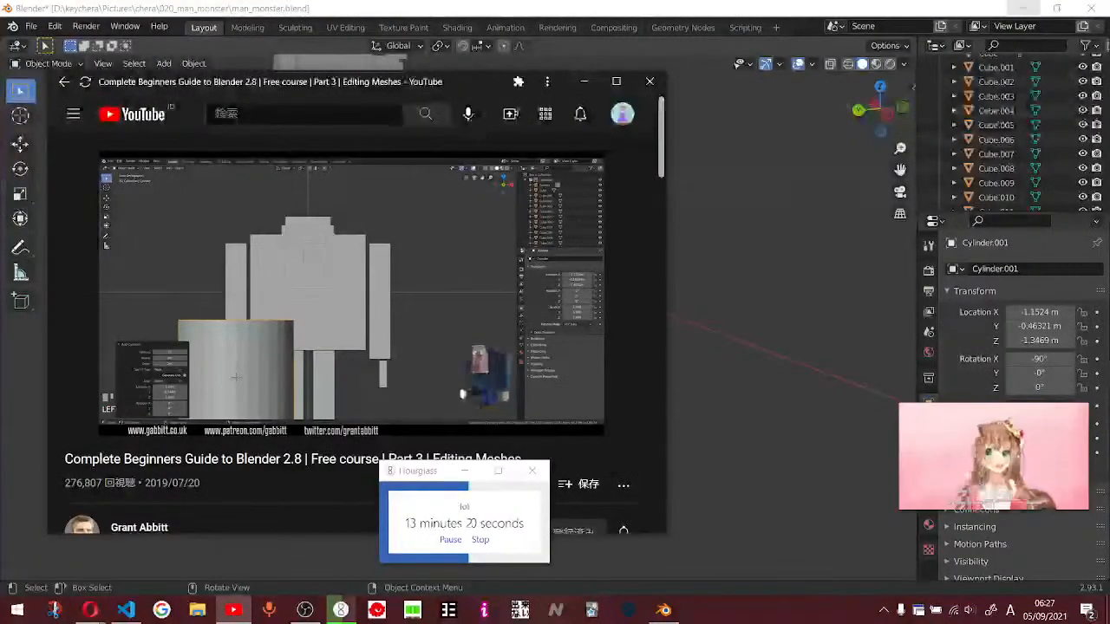
pyautogui.press('Left')
pyautogui.press('Left')
pyautogui.press('Left')
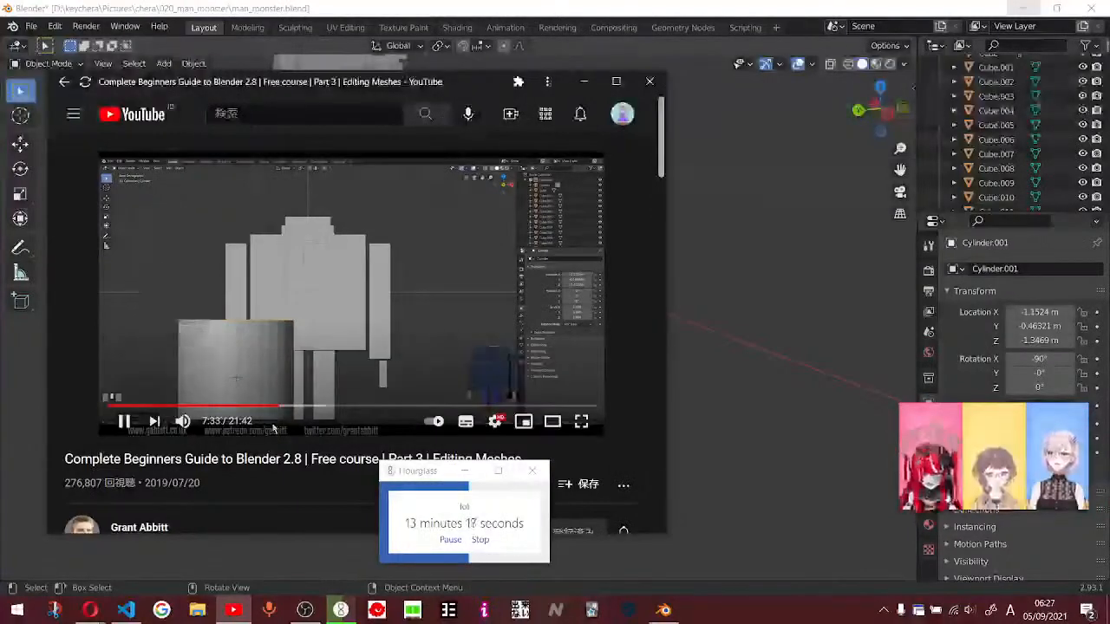
pyautogui.press('Right')
pyautogui.press('Right')
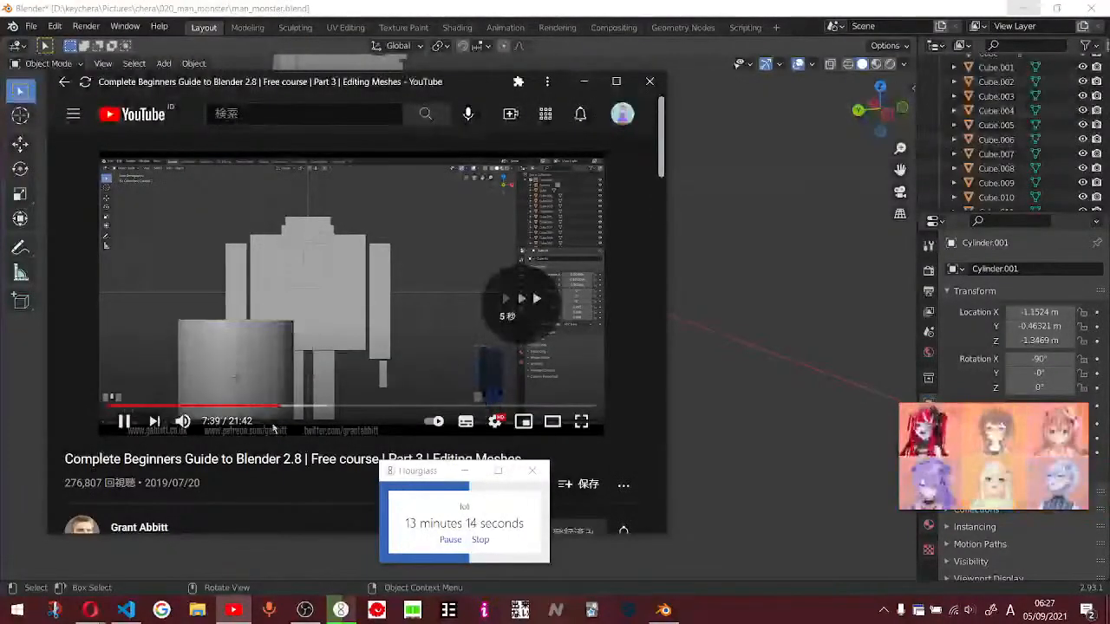
pyautogui.press('Right')
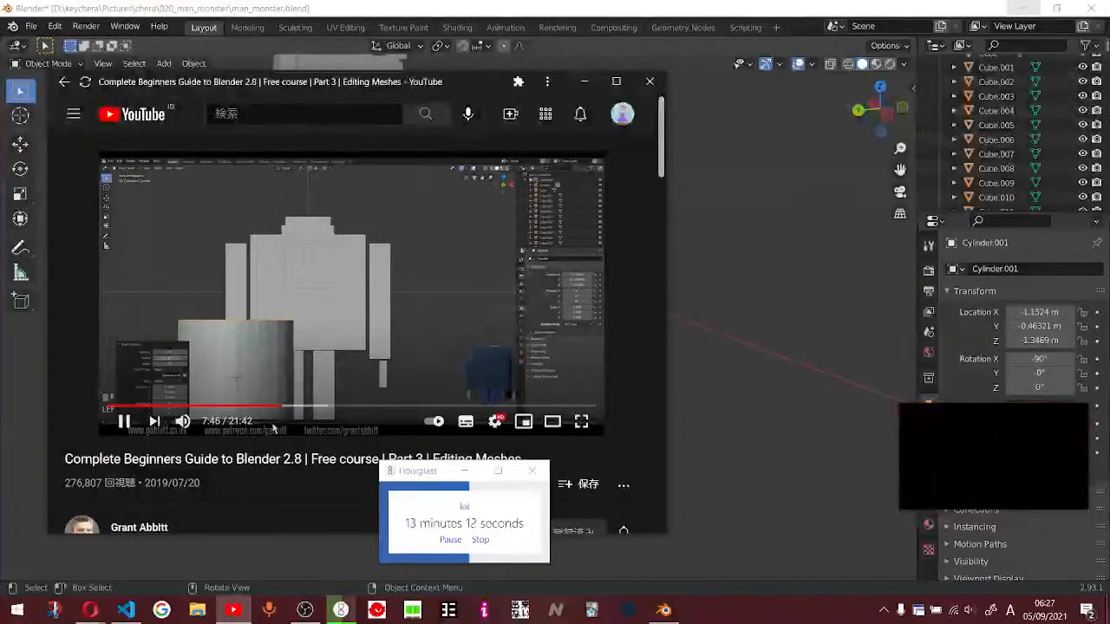
# - Switch back to Blender, select both cylinders and move them about 0.13 m toward the body in front view
pyautogui.click(716, 379)
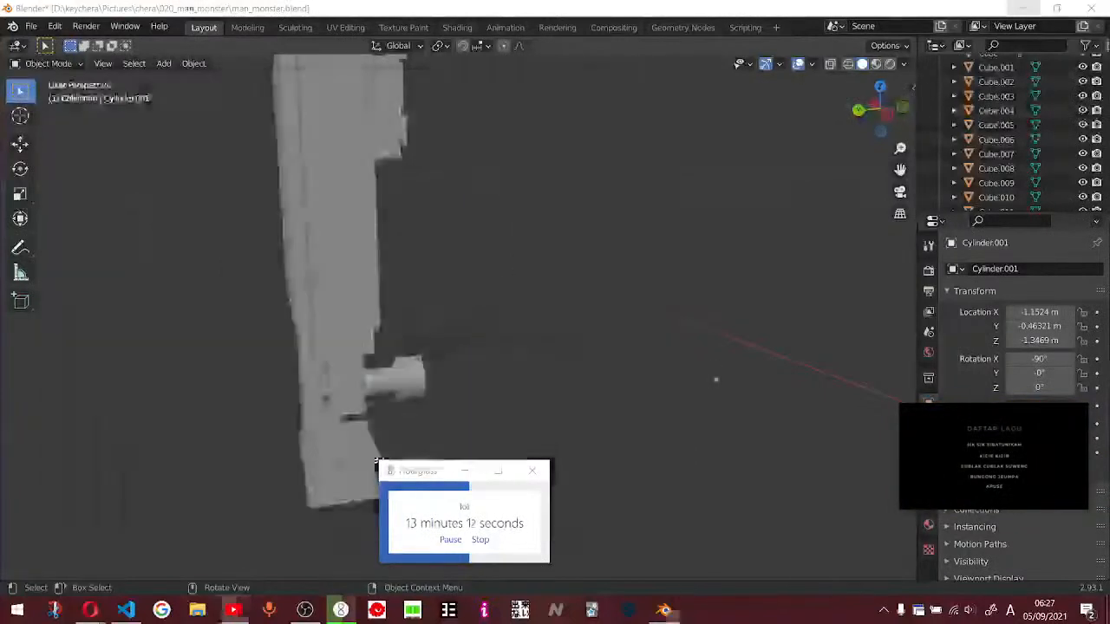
pyautogui.scroll(-2, 647, 396)
pyautogui.moveTo(642, 400); pyautogui.dragTo(495, 356, button='middle')
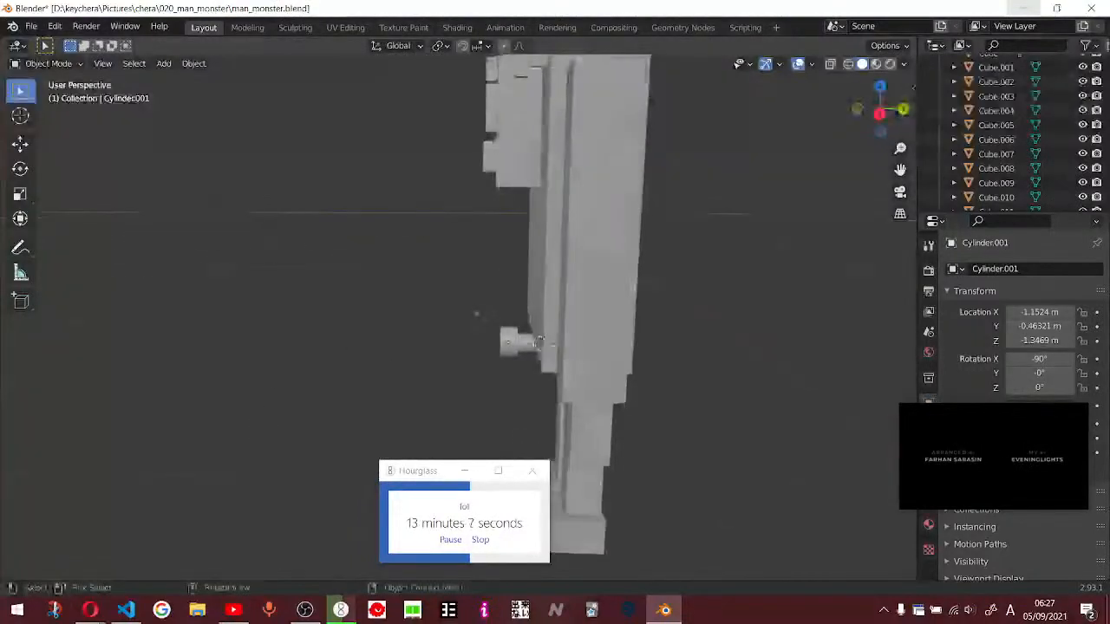
pyautogui.click(509, 343)
pyautogui.scroll(3, 510, 382)
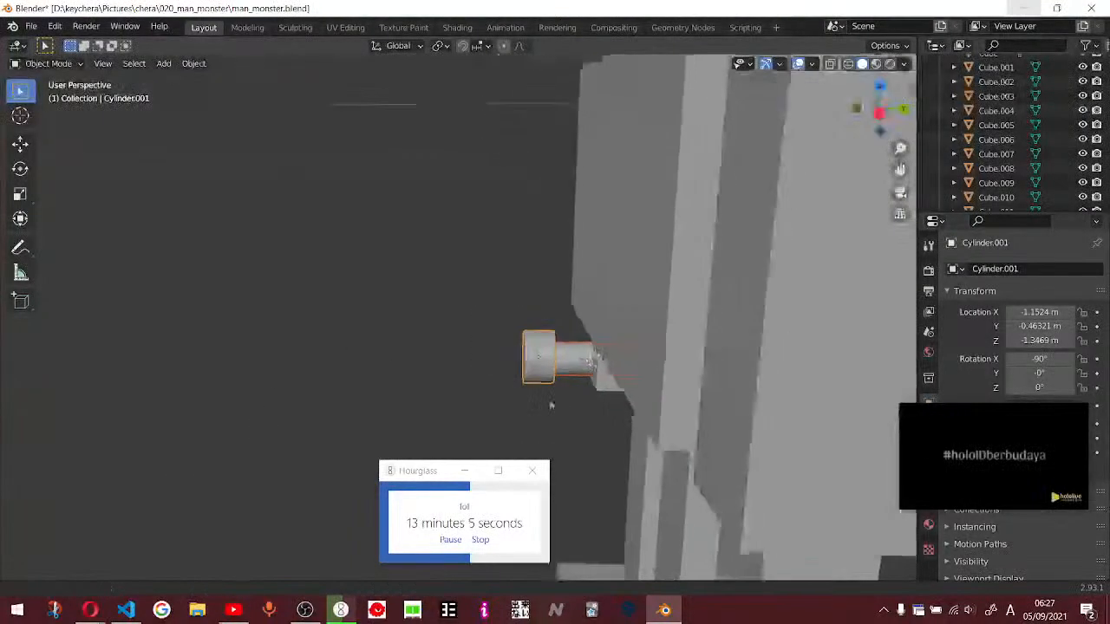
pyautogui.keyDown('shift'); pyautogui.moveTo(550, 401); pyautogui.dragTo(542, 348, button='middle'); pyautogui.keyUp('shift')
pyautogui.press('KP_1')
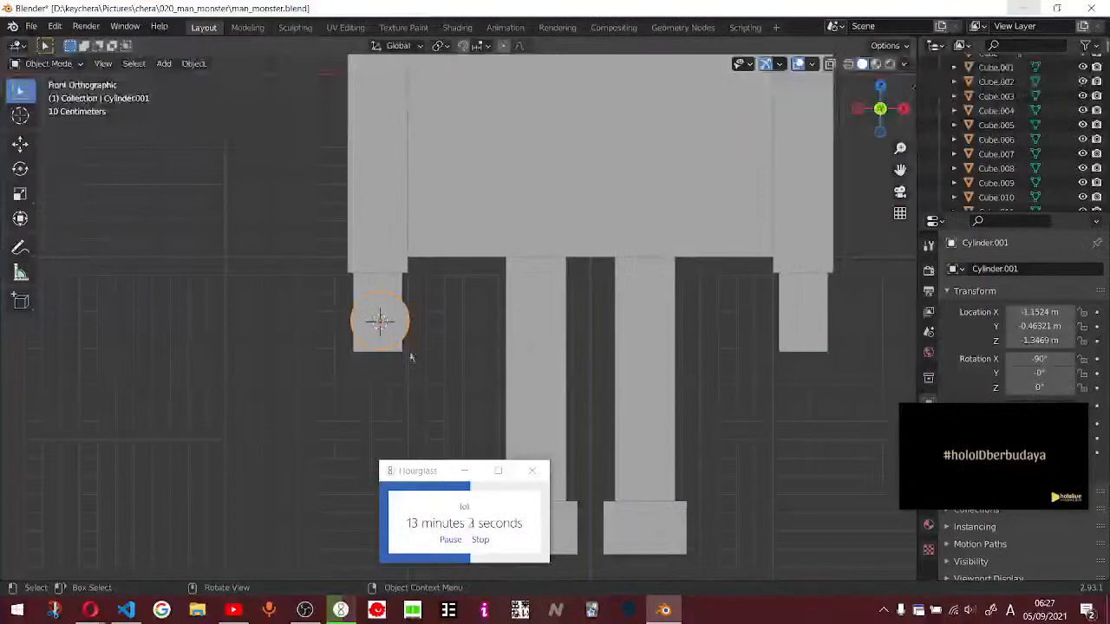
pyautogui.press('g')
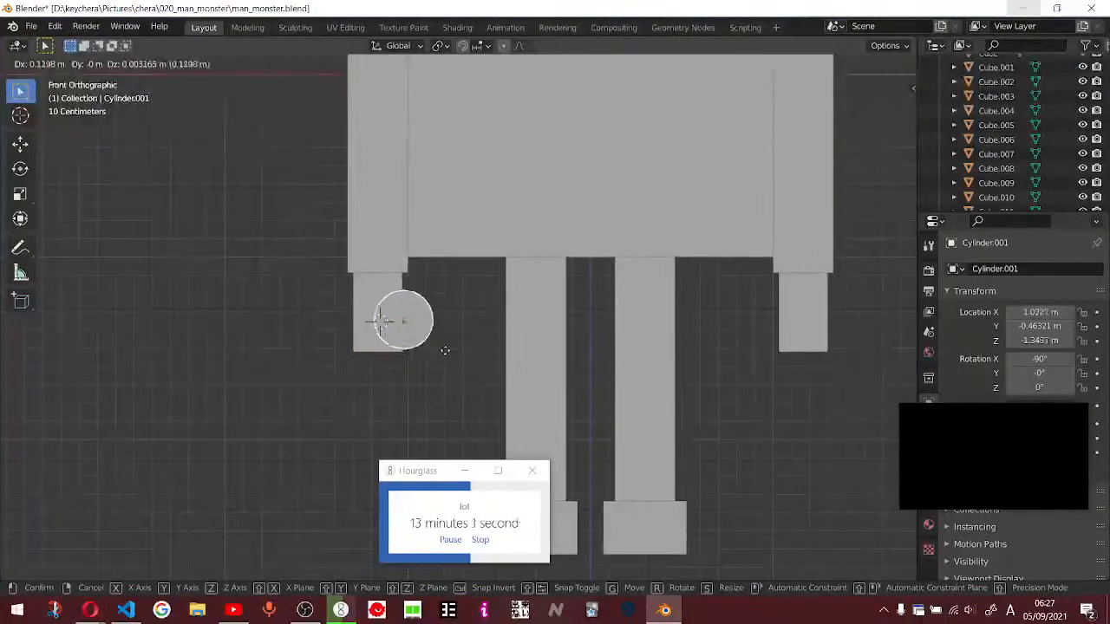
pyautogui.click(446, 356)
# - Select only the disc and scale it by about 1.47 in X and Z, leaving its Y thickness locked
pyautogui.click(417, 334)
pyautogui.click(428, 325)
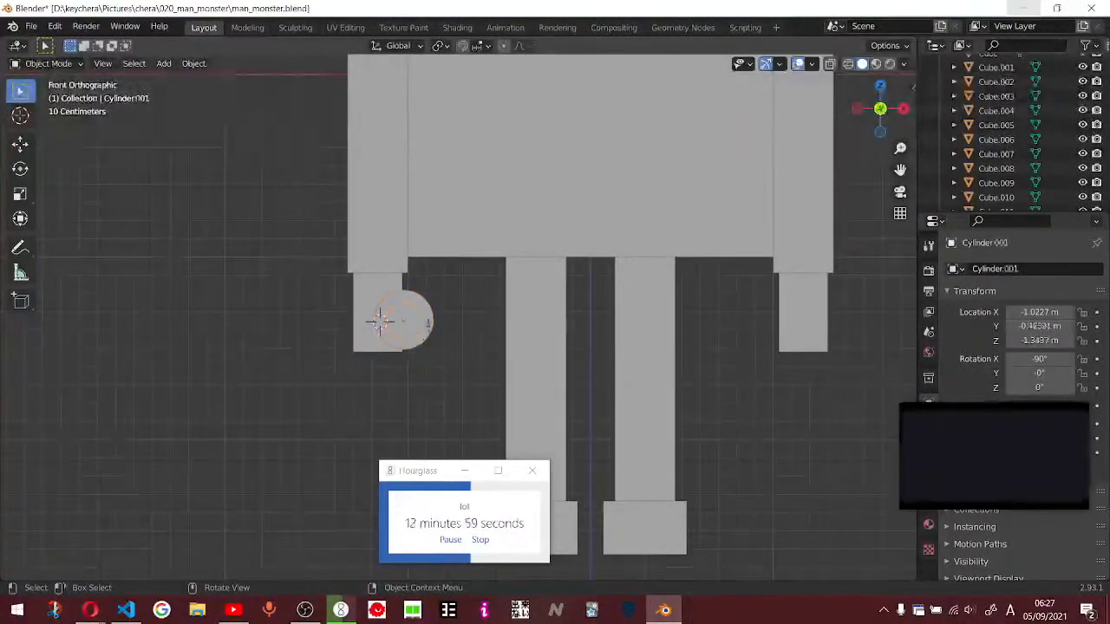
pyautogui.press('s')
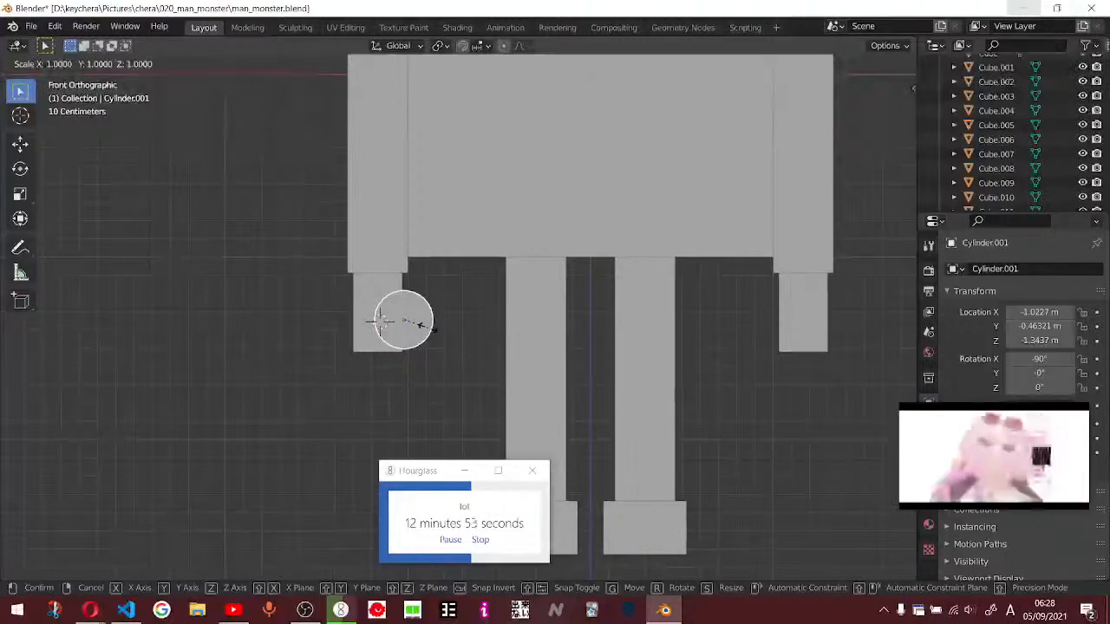
pyautogui.hotkey('shift', 'y')
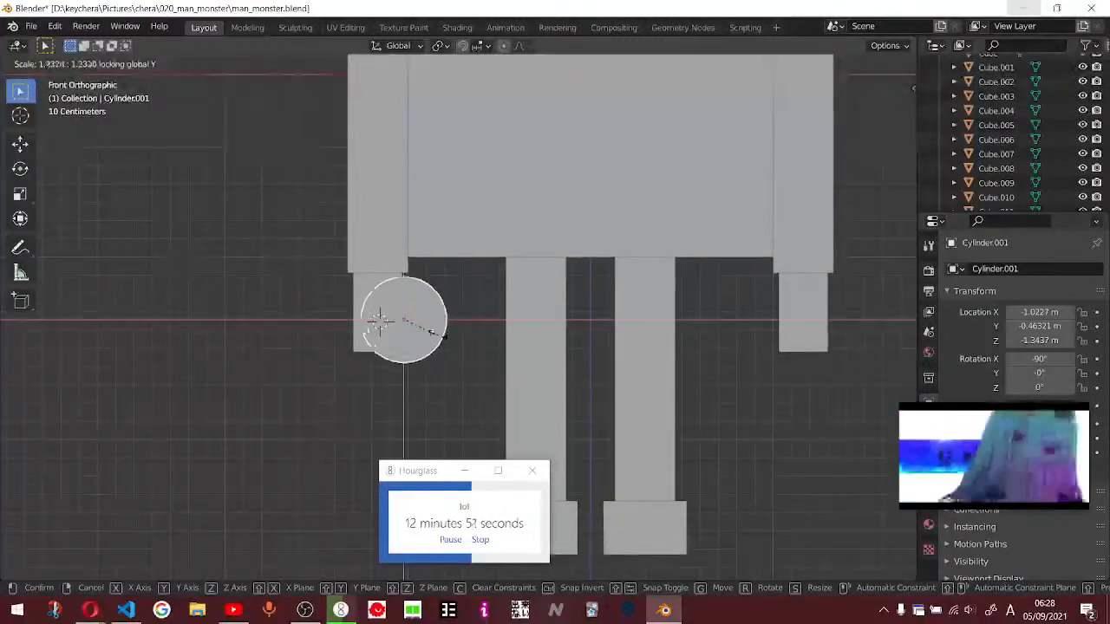
pyautogui.click(439, 372)
pyautogui.moveTo(439, 372); pyautogui.dragTo(307, 377, button='middle')
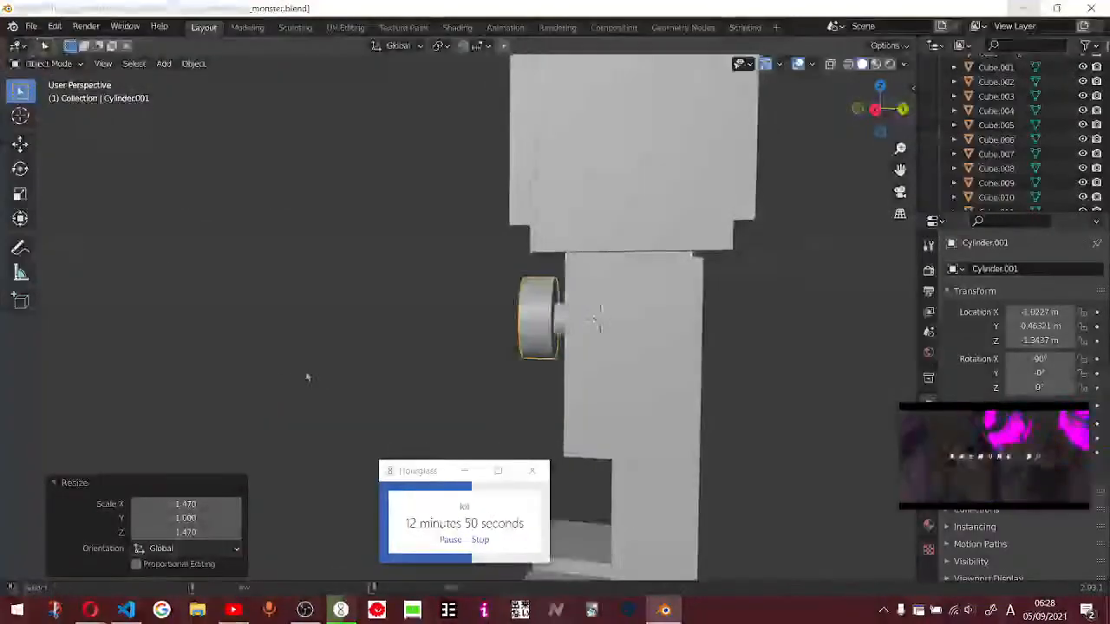
pyautogui.hotkey('alt', 'Tab')
pyautogui.hotkey('alt', 'Tab')
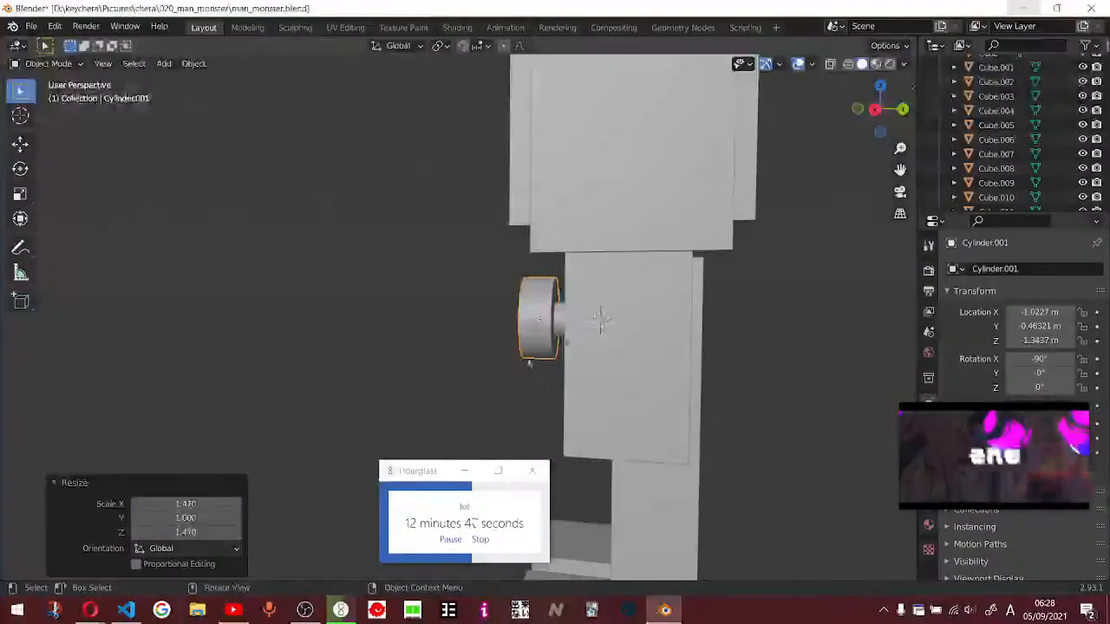
# - Select the thin handle cylinder behind the disc and enter Edit Mode on it
pyautogui.moveTo(530, 364); pyautogui.dragTo(563, 362, button='middle')
pyautogui.click(558, 324)
pyautogui.scroll(3, 585, 350)
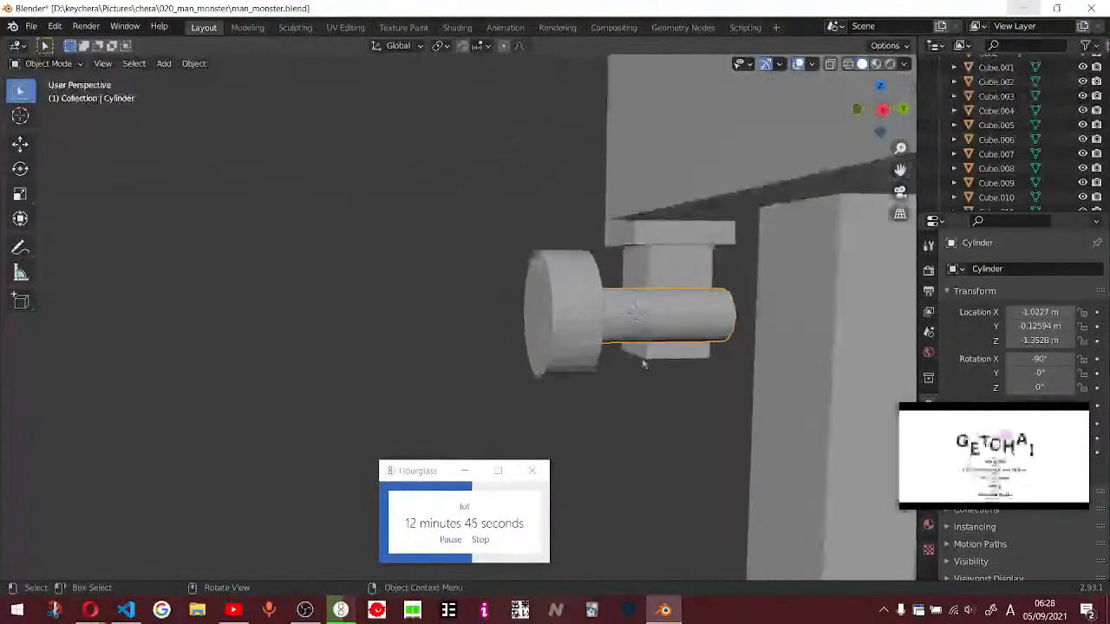
pyautogui.press('Tab')
pyautogui.moveTo(664, 417); pyautogui.dragTo(471, 442, button='middle')
# - Switch to the YouTube tutorial and rewind it to the part where the cylinder is added
pyautogui.hotkey('alt', 'Tab')
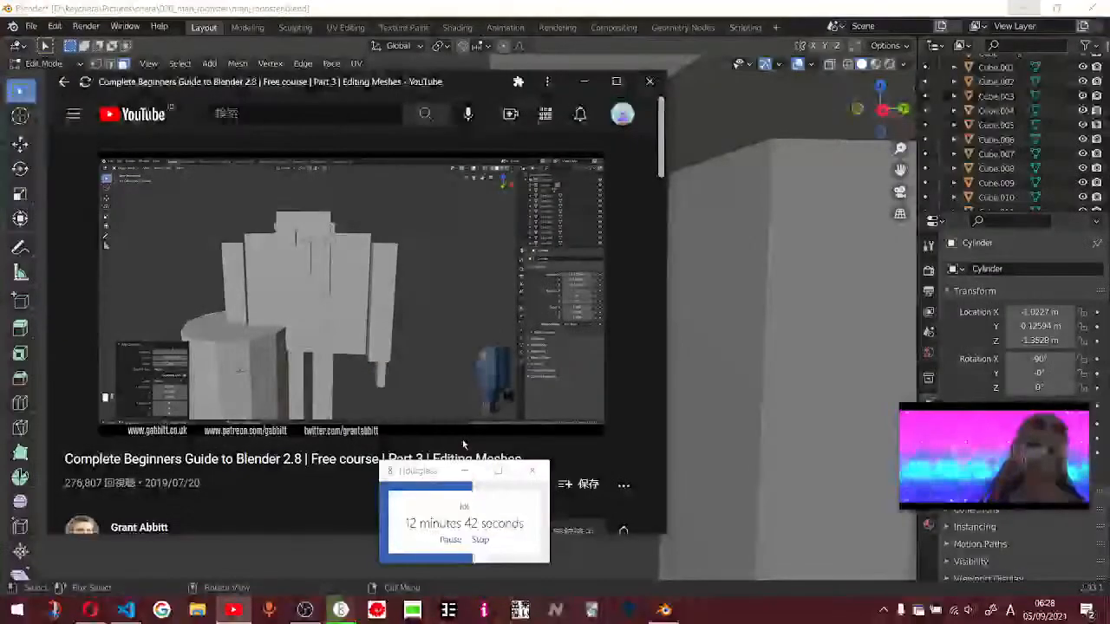
pyautogui.hotkey('alt', 'Tab')
pyautogui.hotkey('alt', 'Tab')
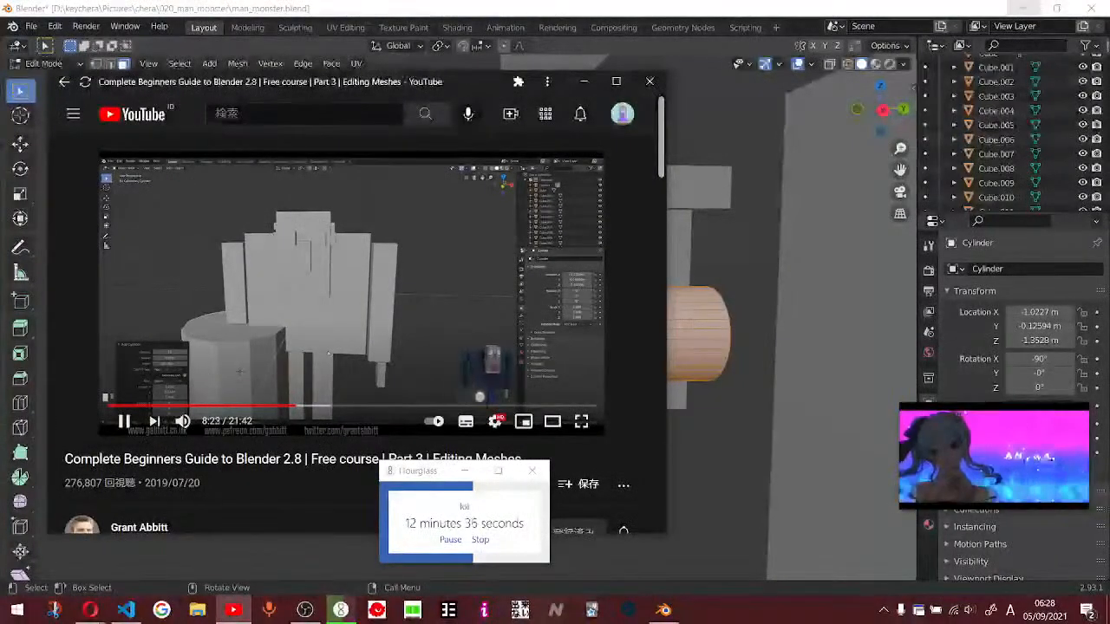
pyautogui.click(282, 407)
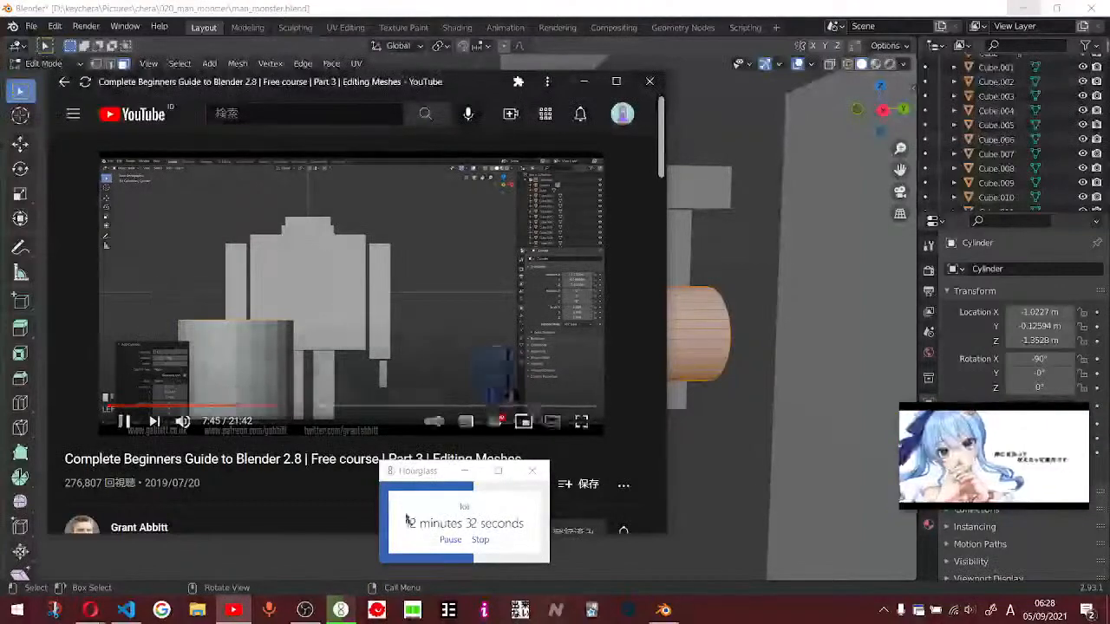
# - Change the label of the Hourglass countdown timer to "that is importaaaaaaant"
pyautogui.click(442, 506)
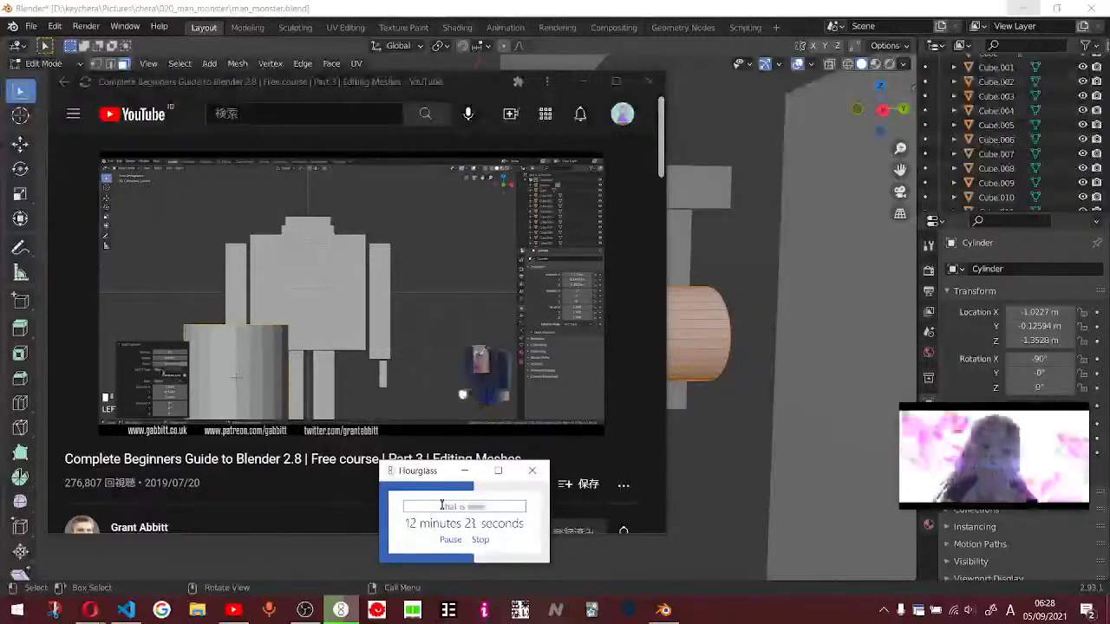
pyautogui.write('aaaaaaaa')
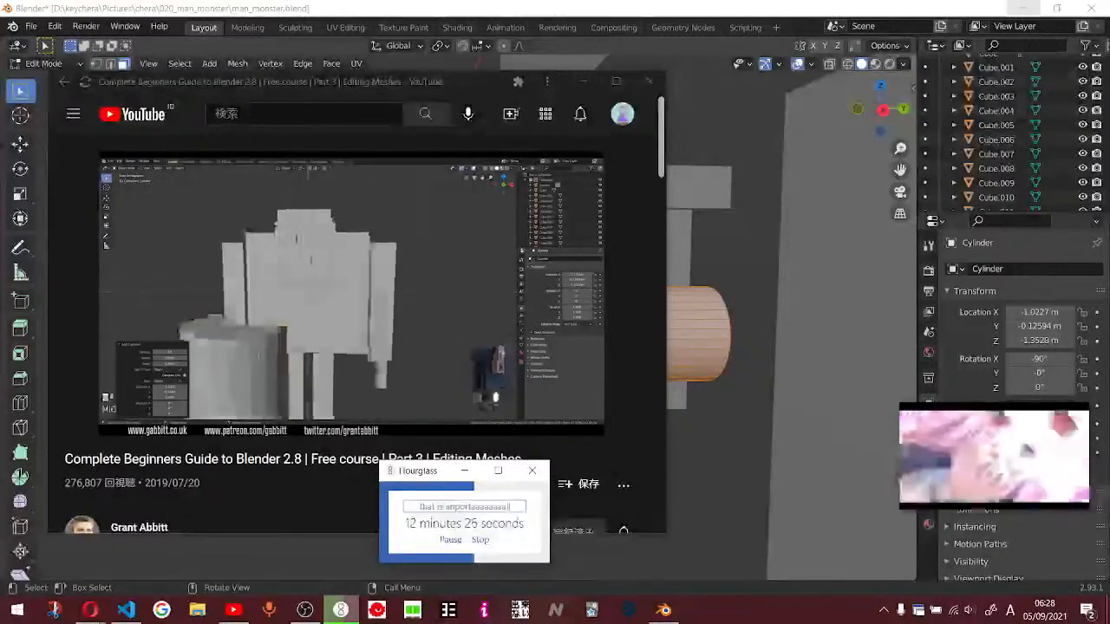
pyautogui.moveTo(350, 397)
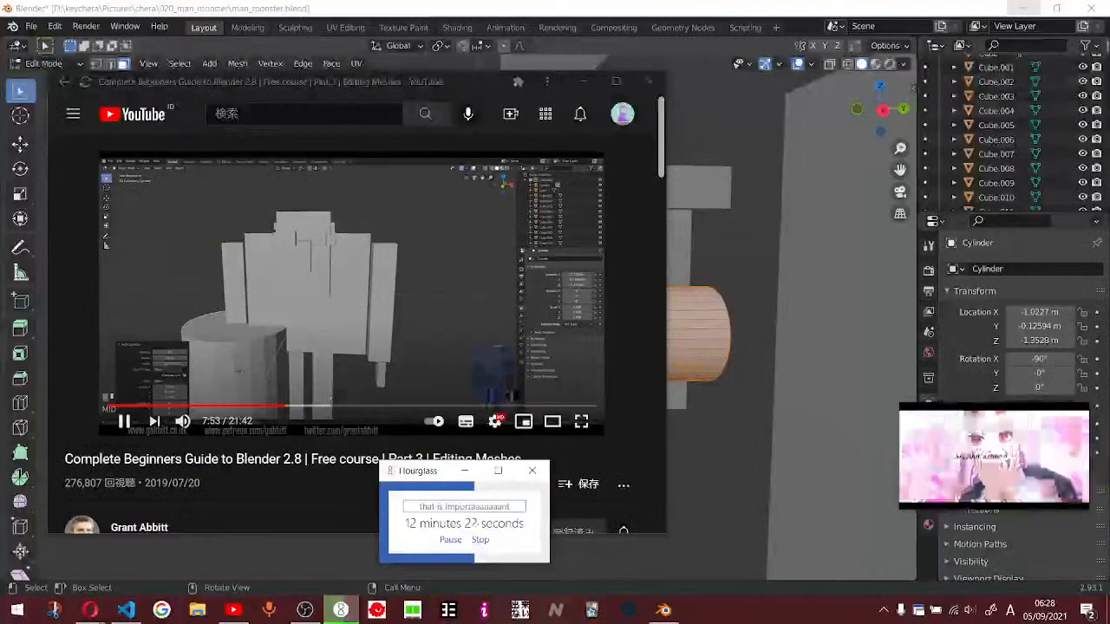
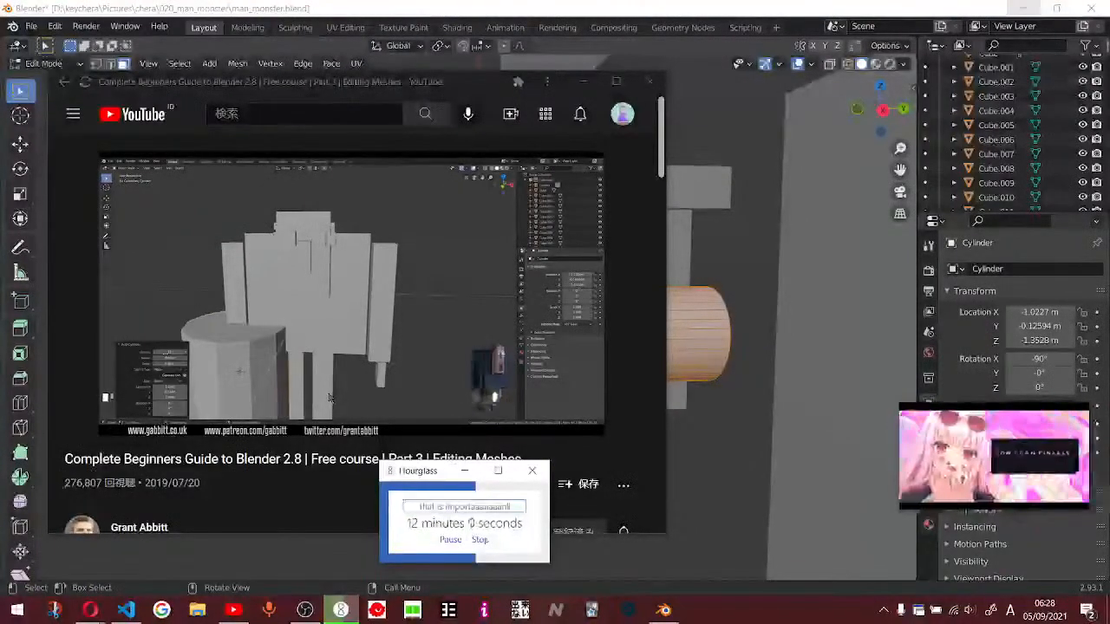
# - Switch back to Blender and select individual side faces on the handle cylinder, checking the YouTube tutorial in between
pyautogui.click(704, 432)
pyautogui.click(492, 335)
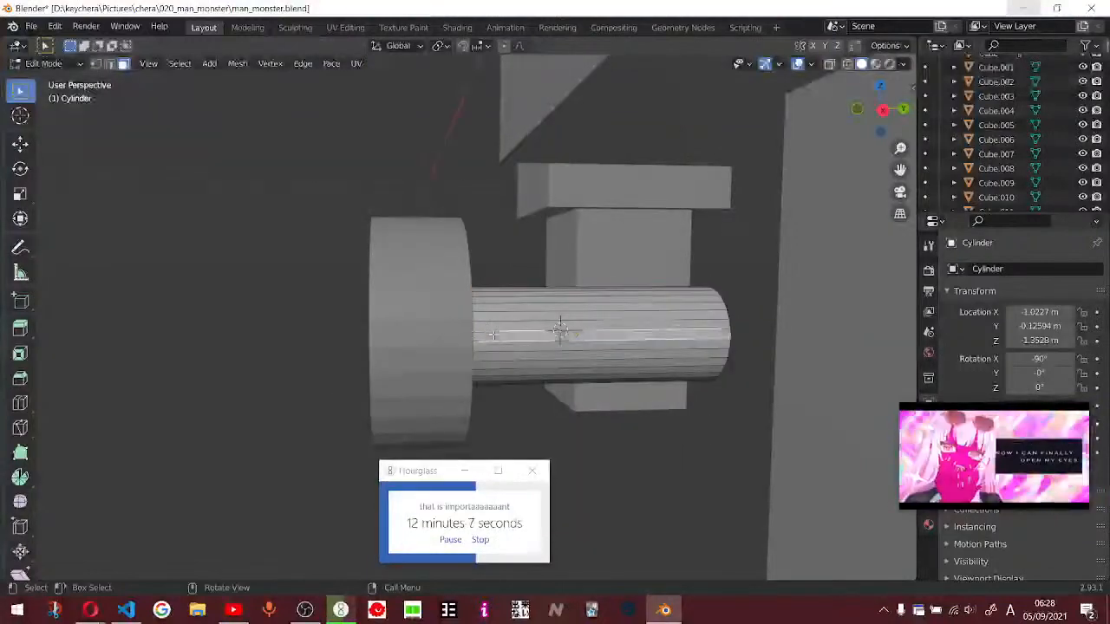
pyautogui.click(537, 315)
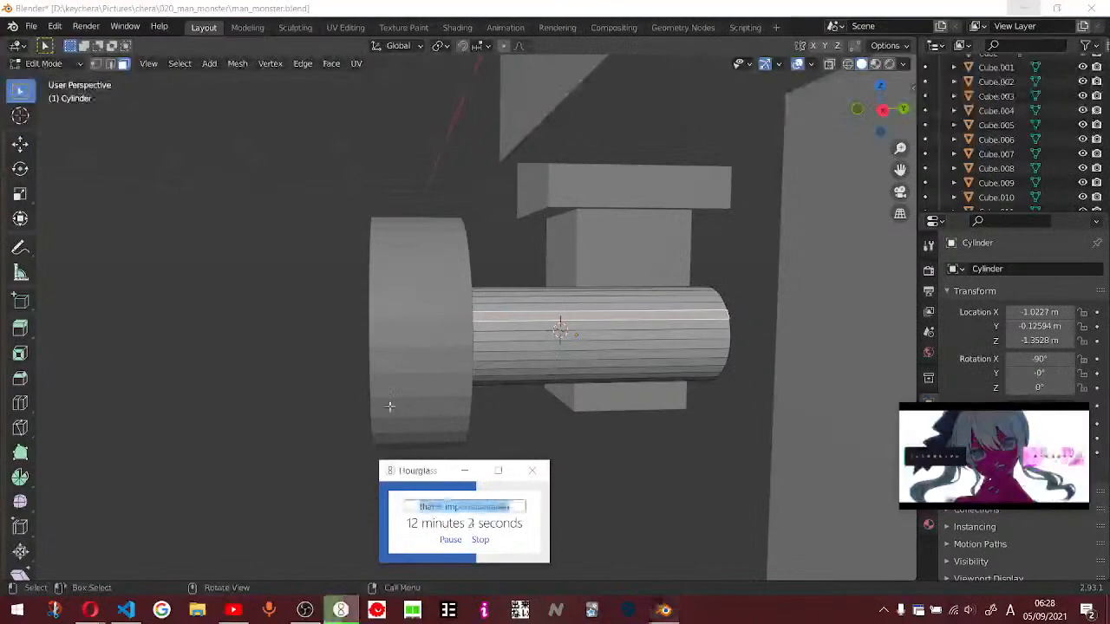
pyautogui.hotkey('alt', 'Tab')
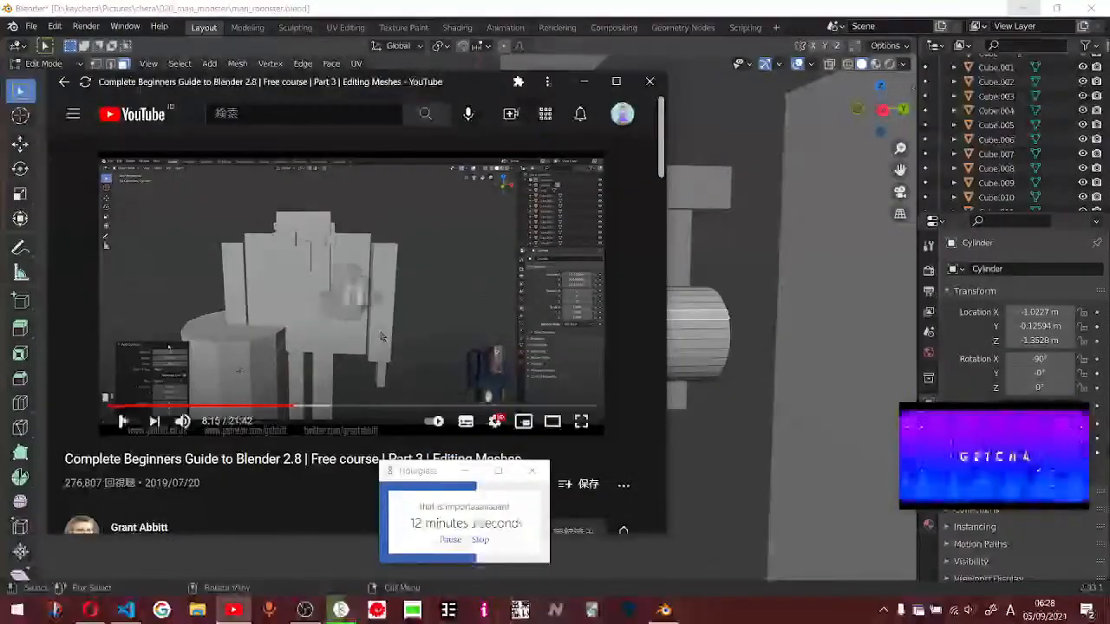
pyautogui.click(742, 443)
pyautogui.click(742, 443)
pyautogui.click(446, 335)
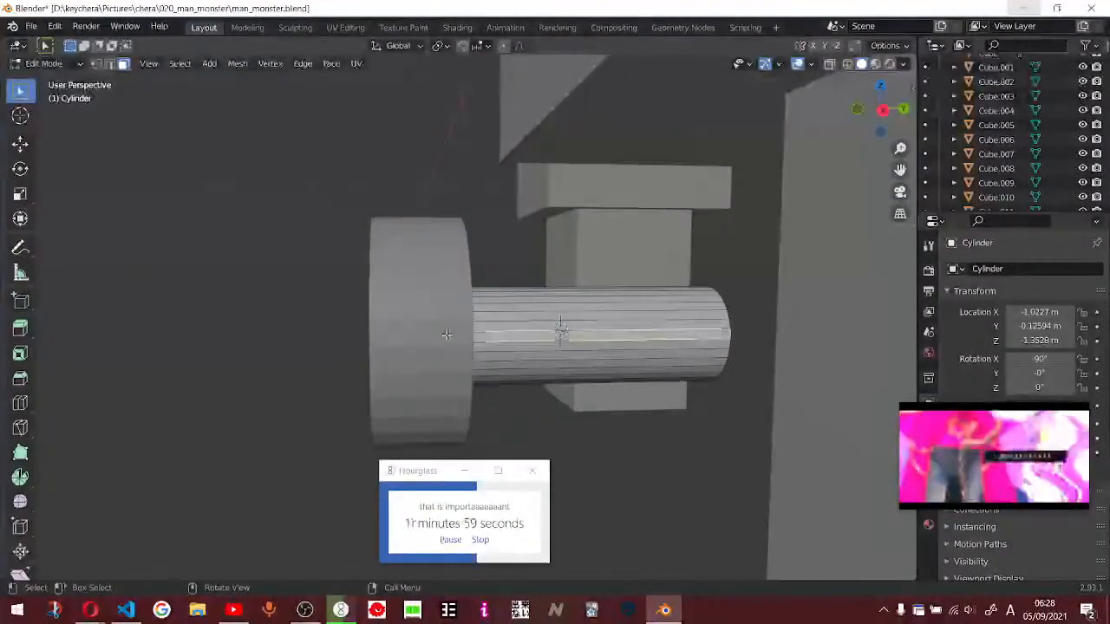
# - Leave Edit Mode and delete both the disc and the handle cylinder at the monster's hand
pyautogui.scroll(-2, 444, 338)
pyautogui.press('KP_1')
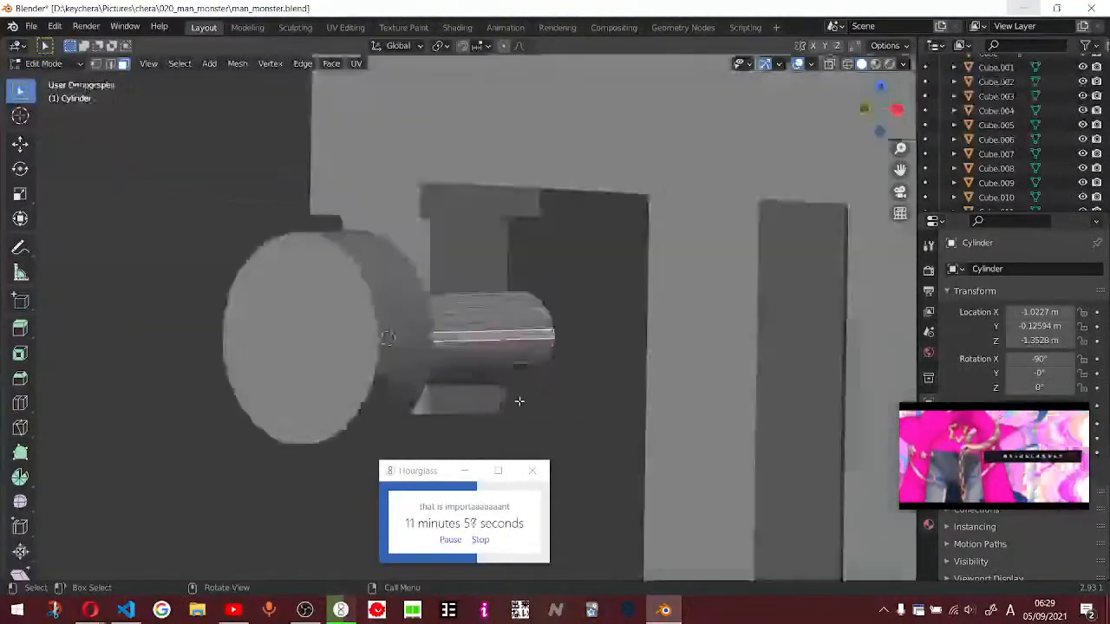
pyautogui.press('Tab')
pyautogui.moveTo(517, 400); pyautogui.dragTo(416, 347, button='middle')
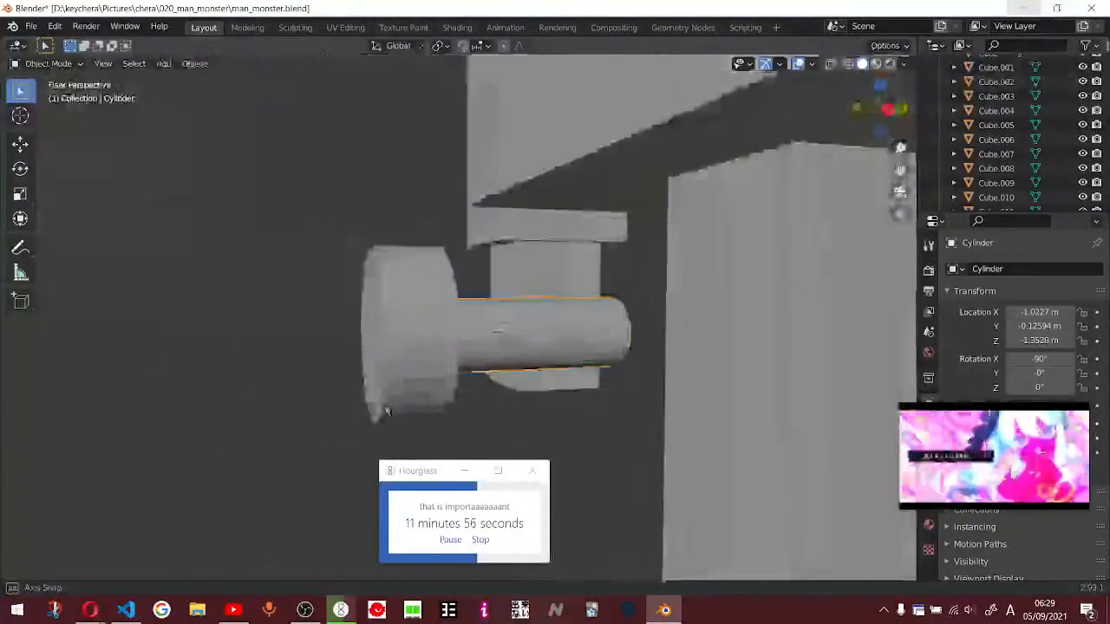
pyautogui.click(415, 347)
pyautogui.press('F3')
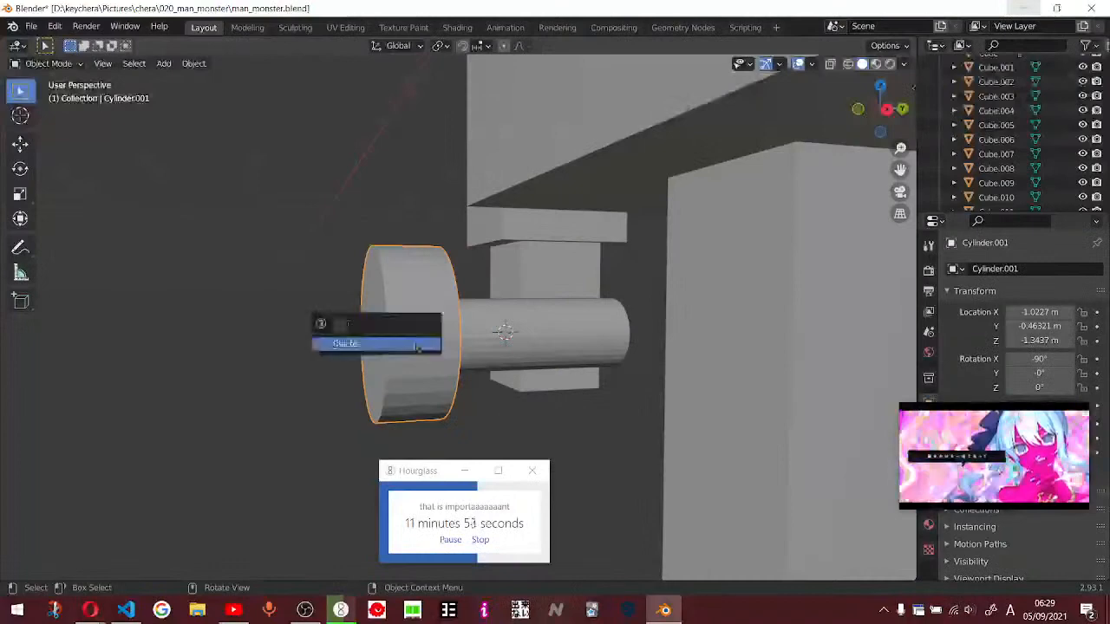
pyautogui.click(417, 347)
pyautogui.click(496, 334)
pyautogui.press('x')
pyautogui.click(473, 340)
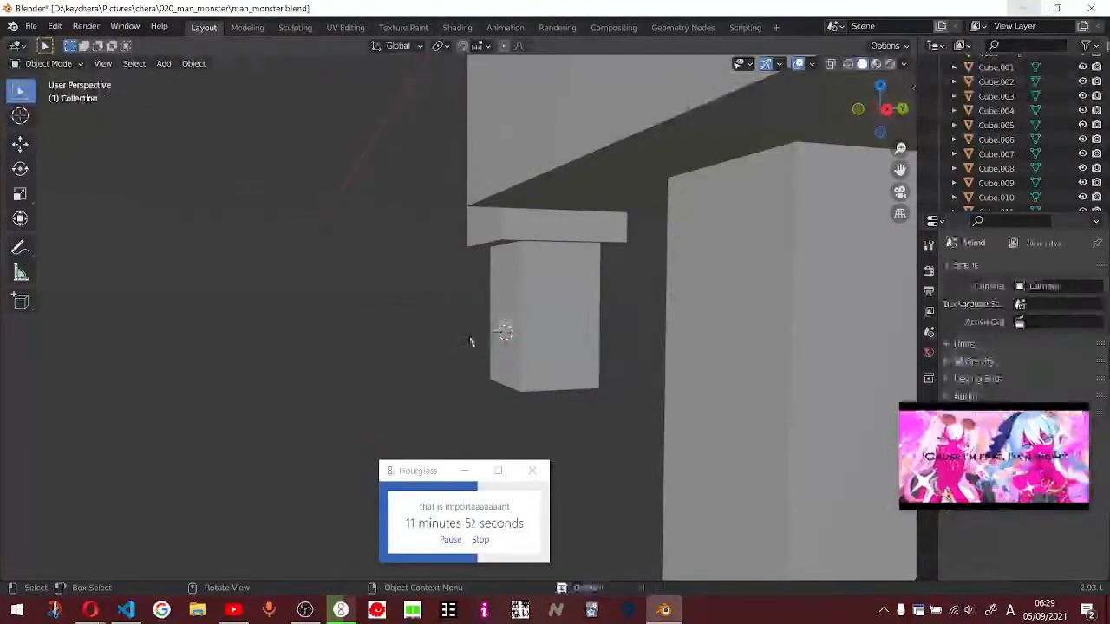
# - Add a new mesh cylinder at the 3D cursor, trying 6 vertices and settling on 12
pyautogui.hotkey('shift', 'a')
pyautogui.moveTo(438, 304)
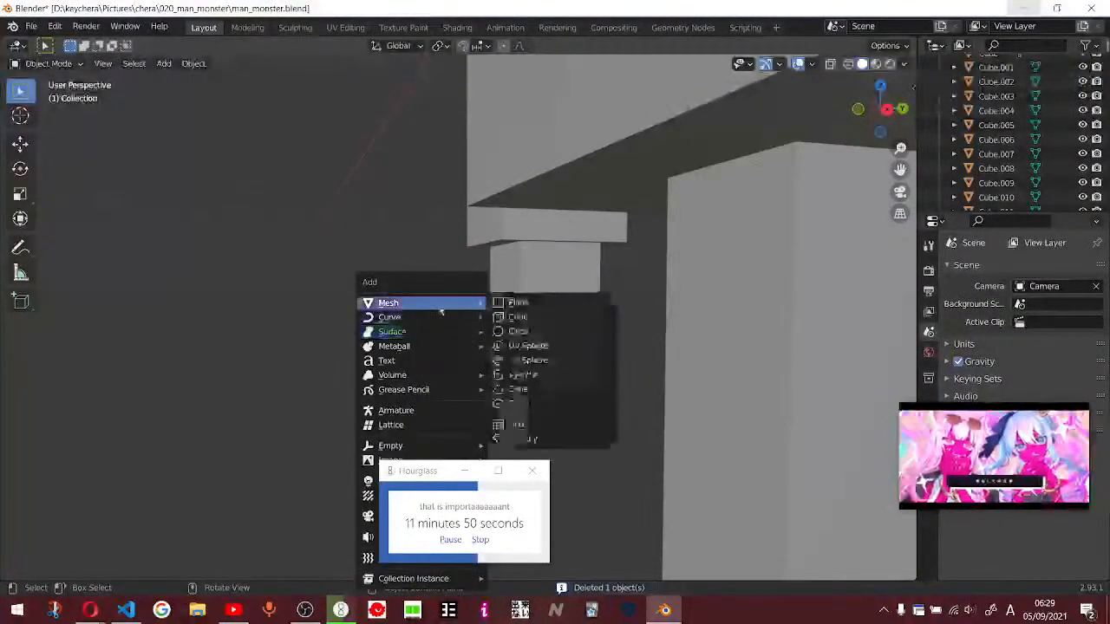
pyautogui.click(524, 375)
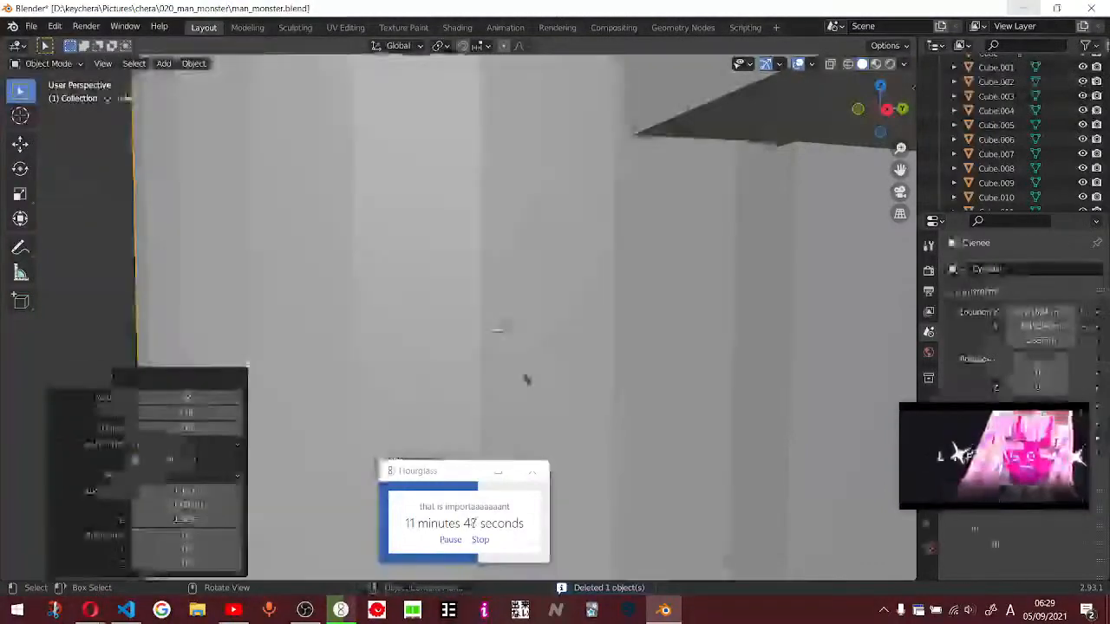
pyautogui.click(209, 396)
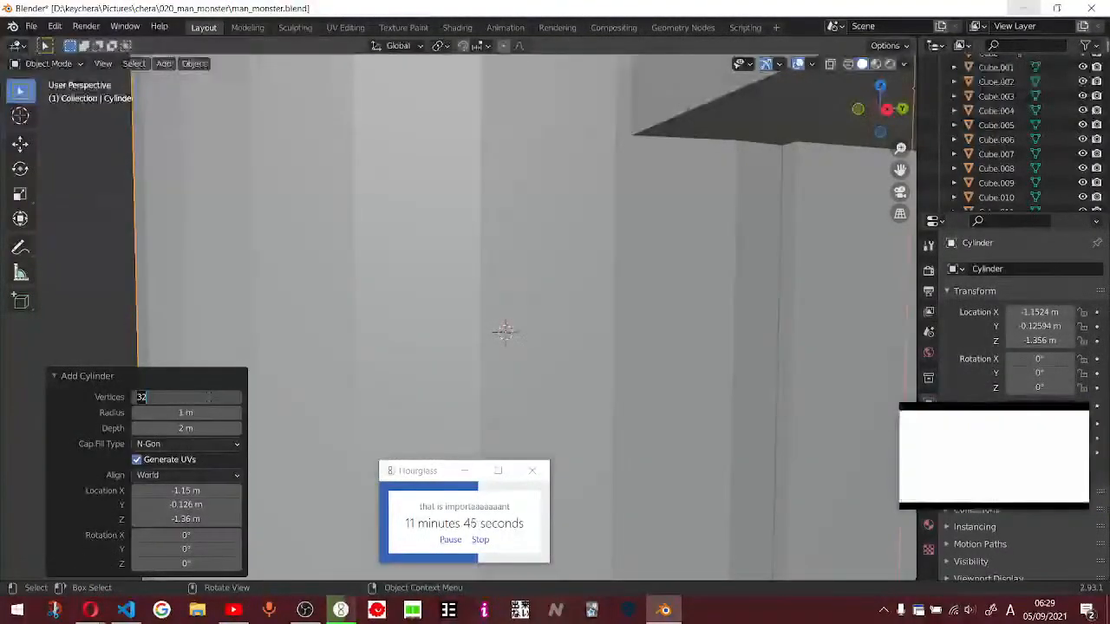
pyautogui.write('6')
pyautogui.press('Return')
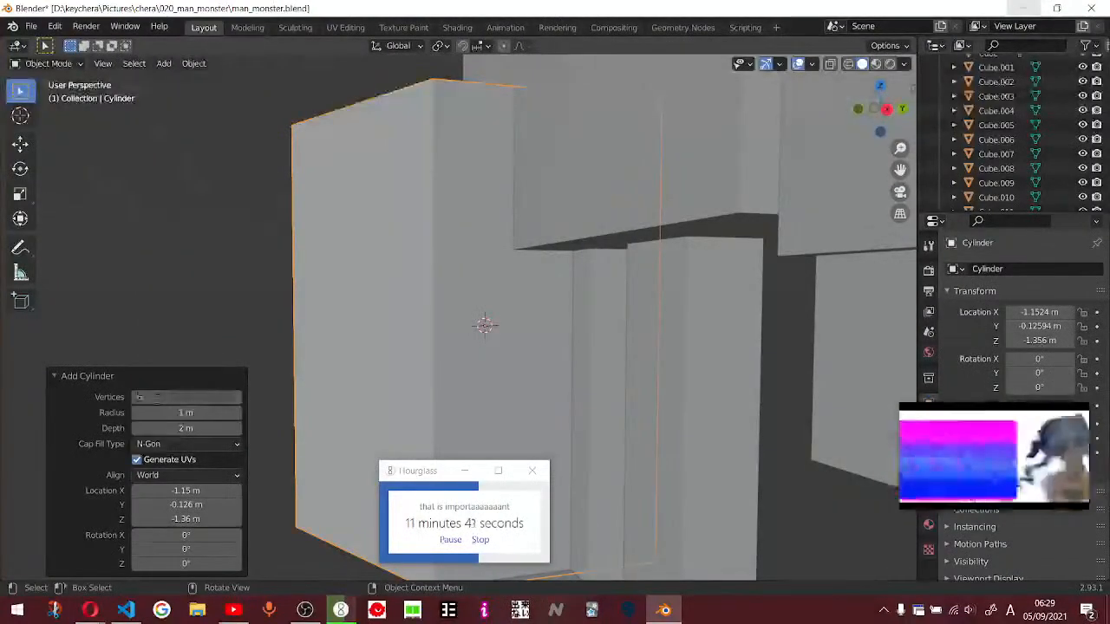
pyautogui.click(153, 397)
pyautogui.write('12')
pyautogui.press('Return')
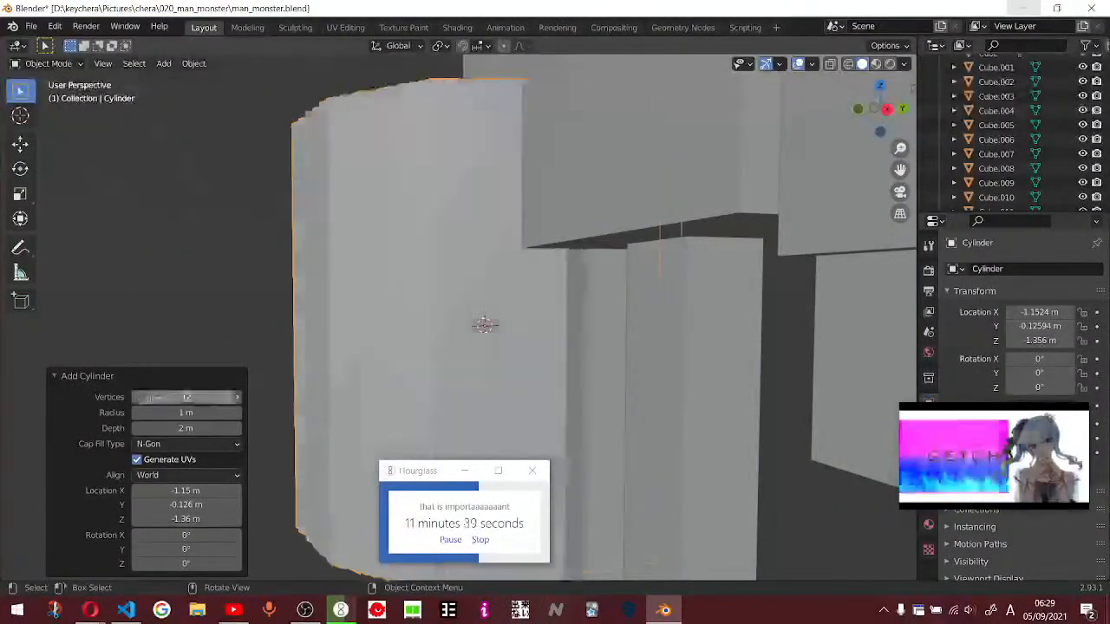
# - Scale the new 12-sided cylinder uniformly to about 0.24 so it is close to the hand's size
pyautogui.moveTo(299, 360); pyautogui.dragTo(296, 295, button='middle')
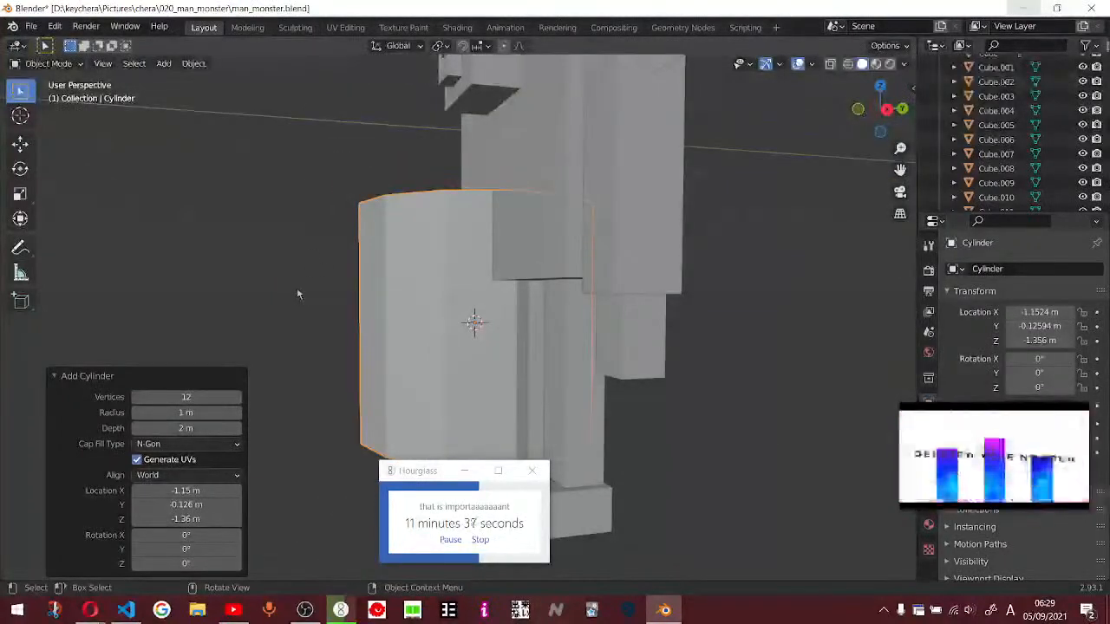
pyautogui.click(401, 295)
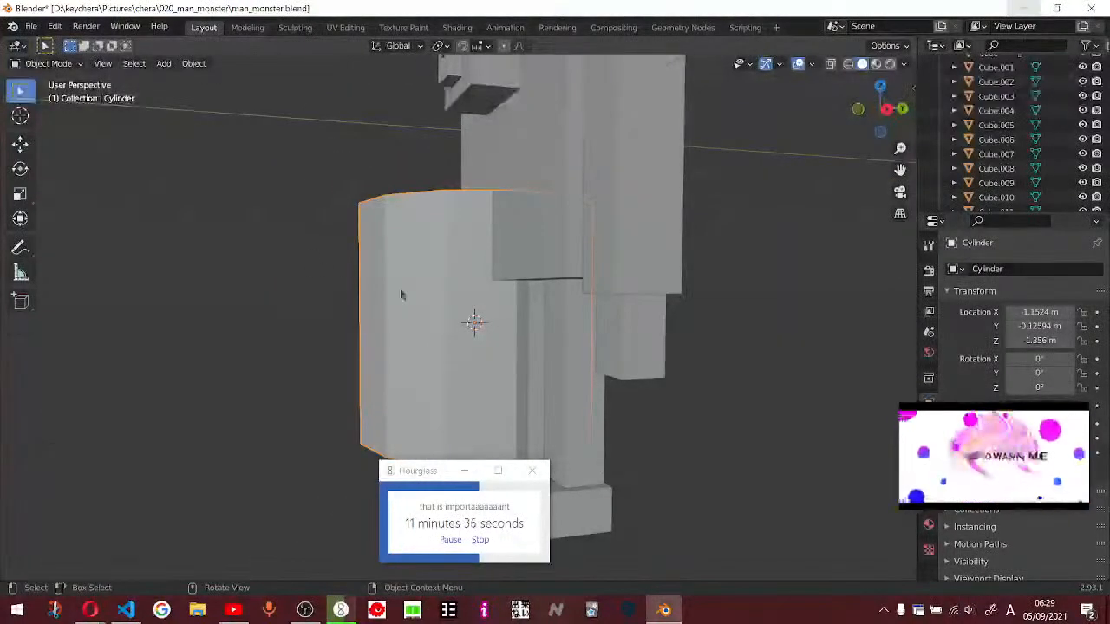
pyautogui.press('s')
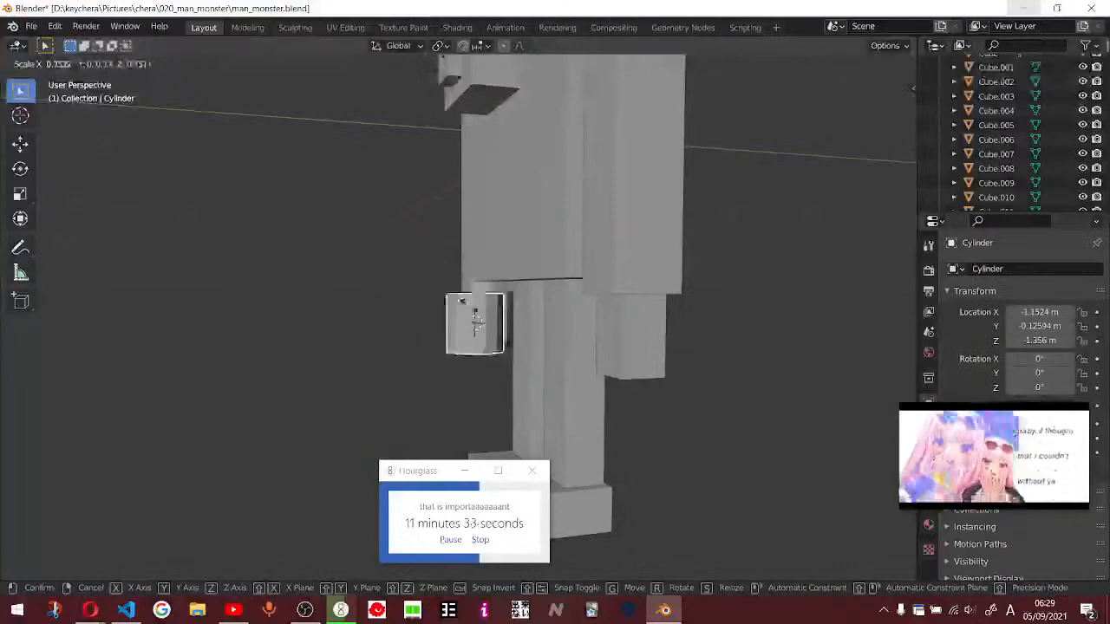
pyautogui.click(469, 310)
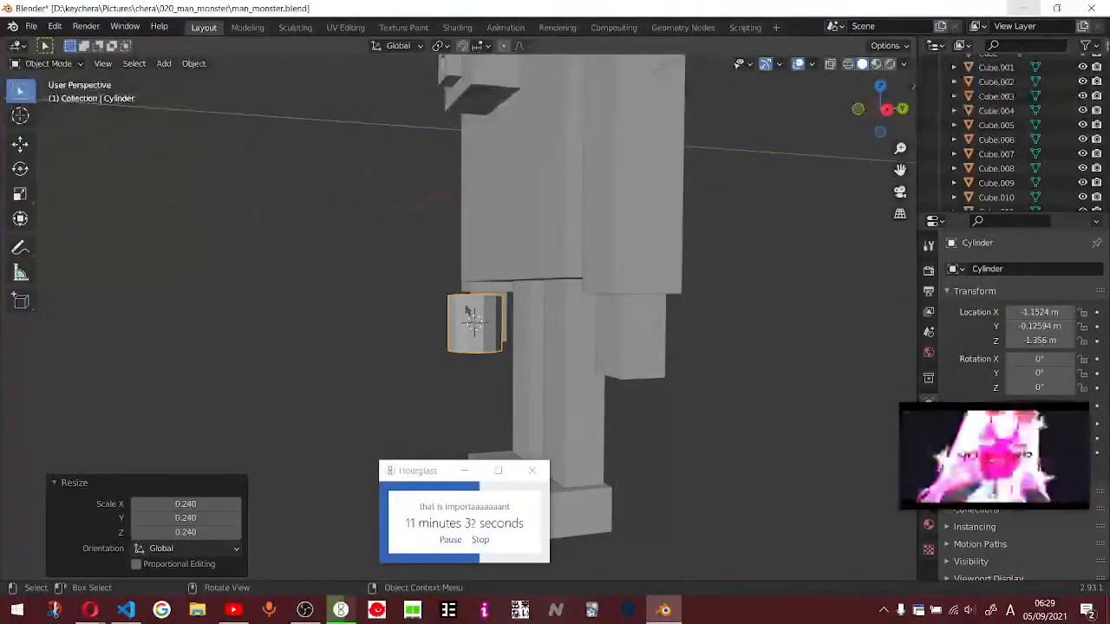
# - Lower the background music and bring the system volume down to 26
pyautogui.moveTo(927, 493)
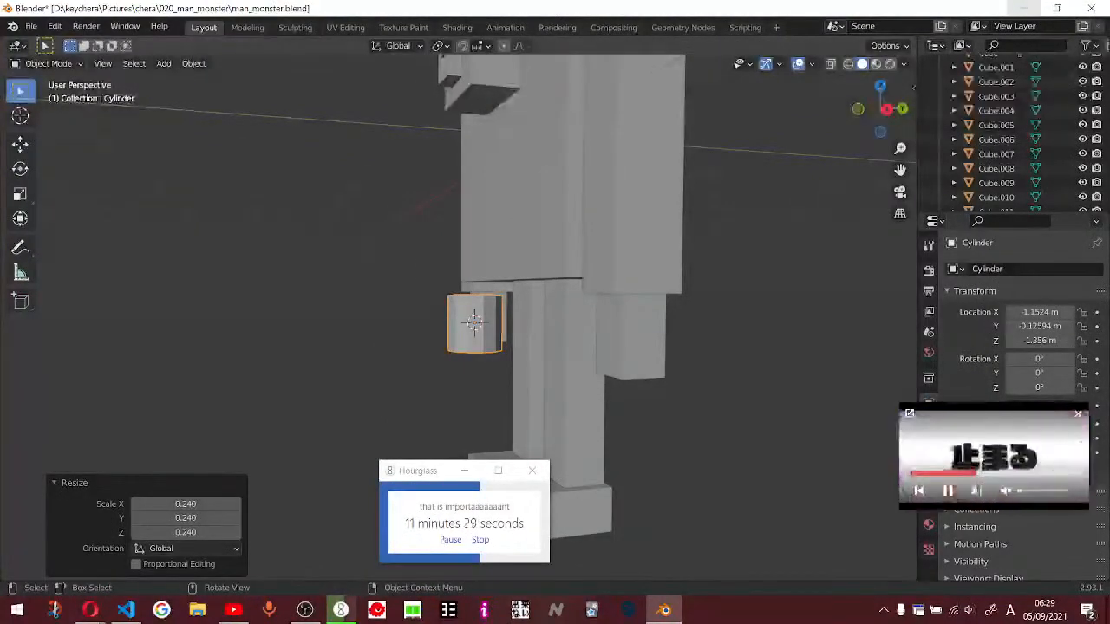
pyautogui.click(1024, 491)
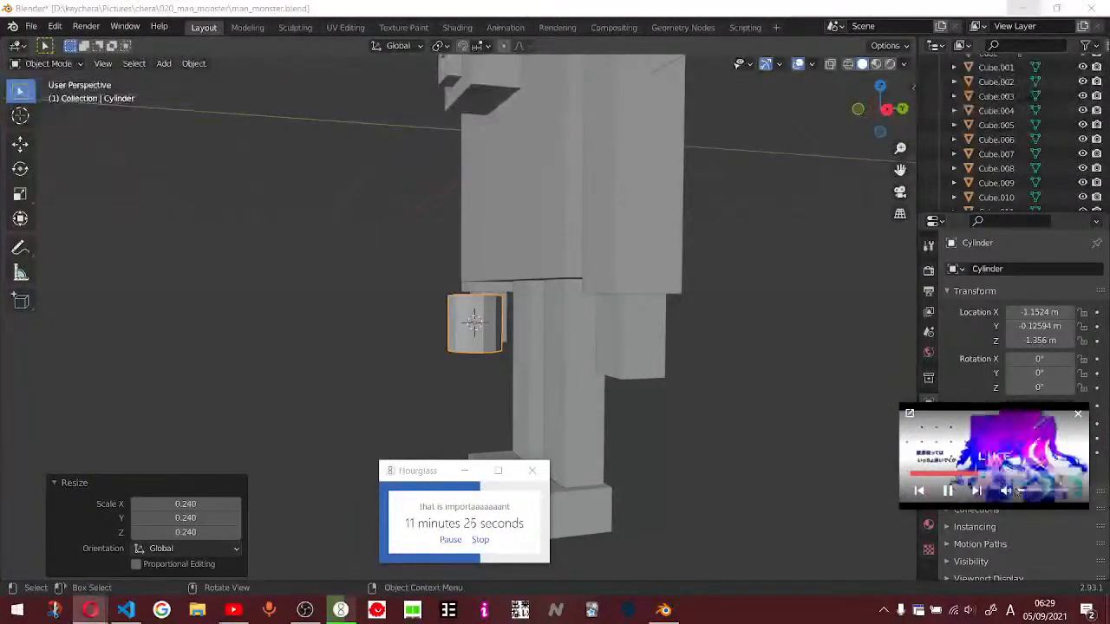
pyautogui.press('XF86AudioLowerVolume')
# - Rotate the cylinder 90° in right view so it points forward, and check it against the hand in front view
pyautogui.moveTo(490, 393); pyautogui.dragTo(407, 376, button='middle')
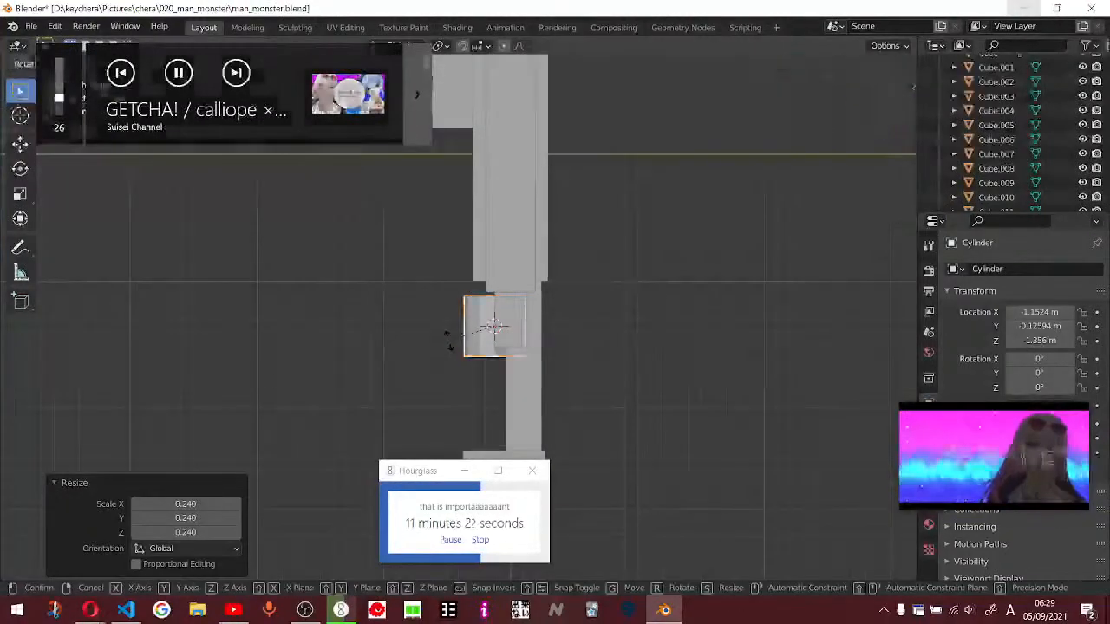
pyautogui.write('r90')
pyautogui.press('Return')
pyautogui.scroll(6, 466, 353)
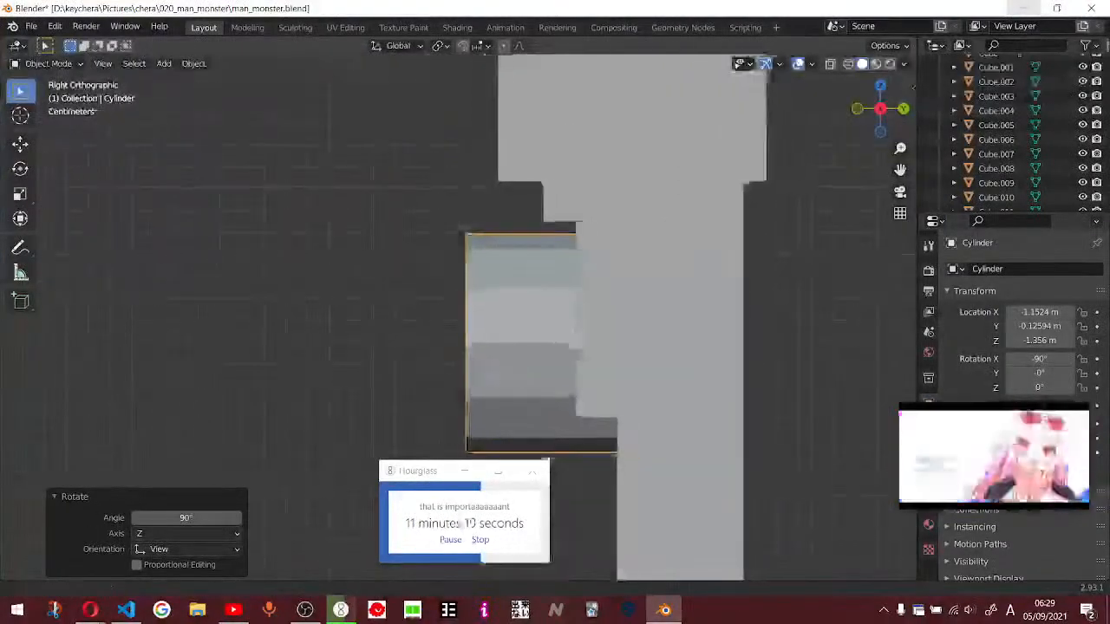
pyautogui.moveTo(494, 306)
pyautogui.mouseDown(button='middle')
pyautogui.moveTo(488, 295)
pyautogui.moveTo(588, 322)
pyautogui.moveTo(497, 318)
pyautogui.moveTo(515, 312)
pyautogui.mouseUp(button='middle')
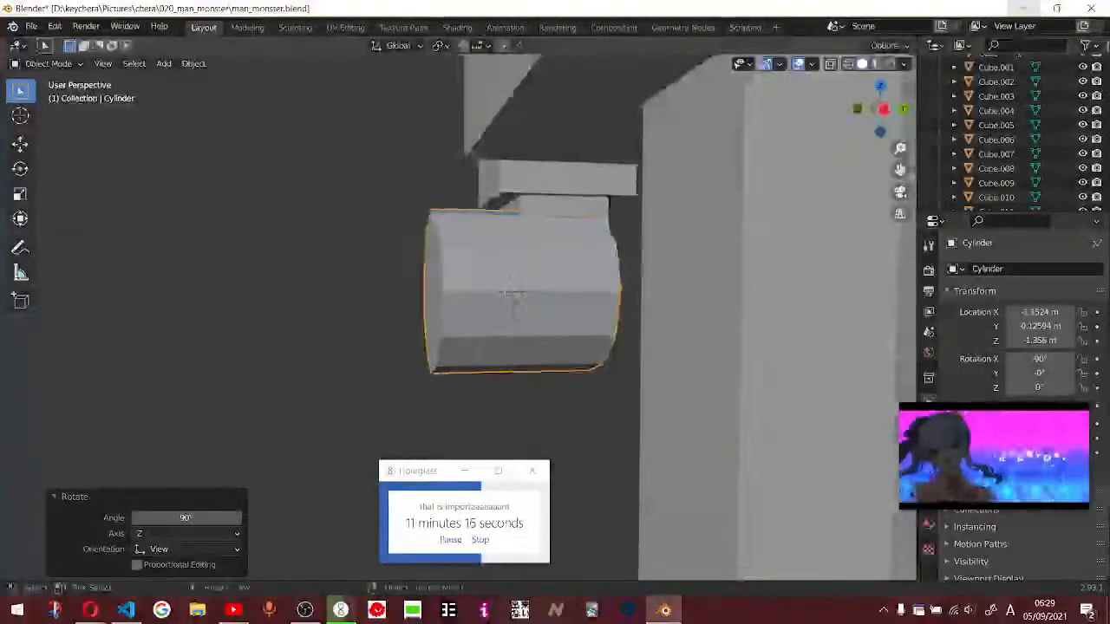
pyautogui.press('KP_1')
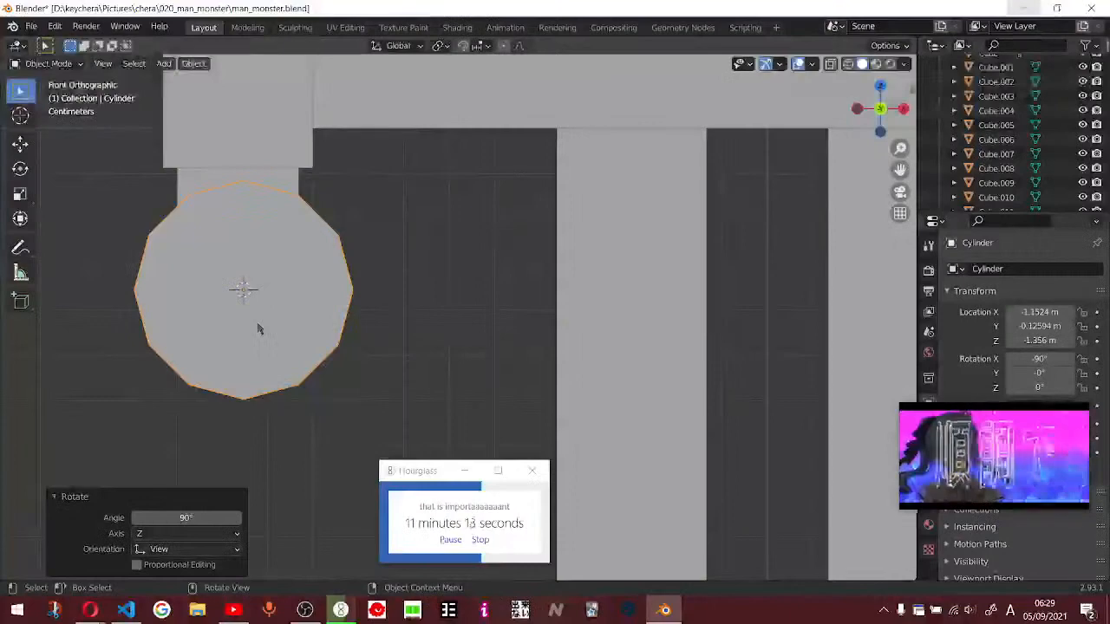
# - Undo the cylinder's rotation, its scaling and its creation
pyautogui.hotkey('ctrl', 'z')
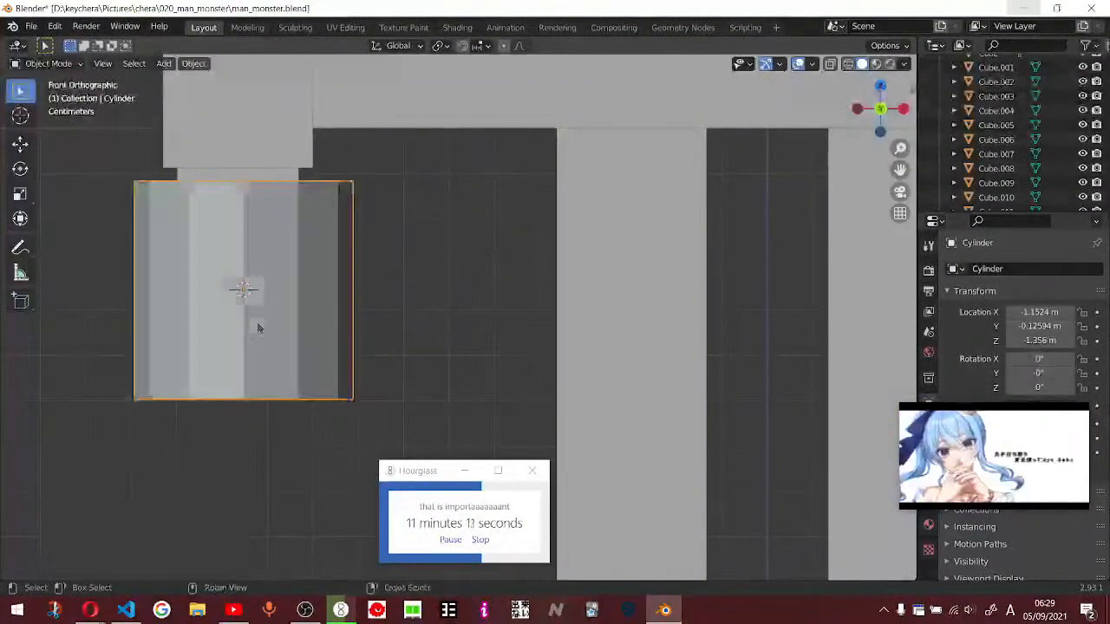
pyautogui.hotkey('ctrl', 'z')
pyautogui.hotkey('ctrl', 'z')
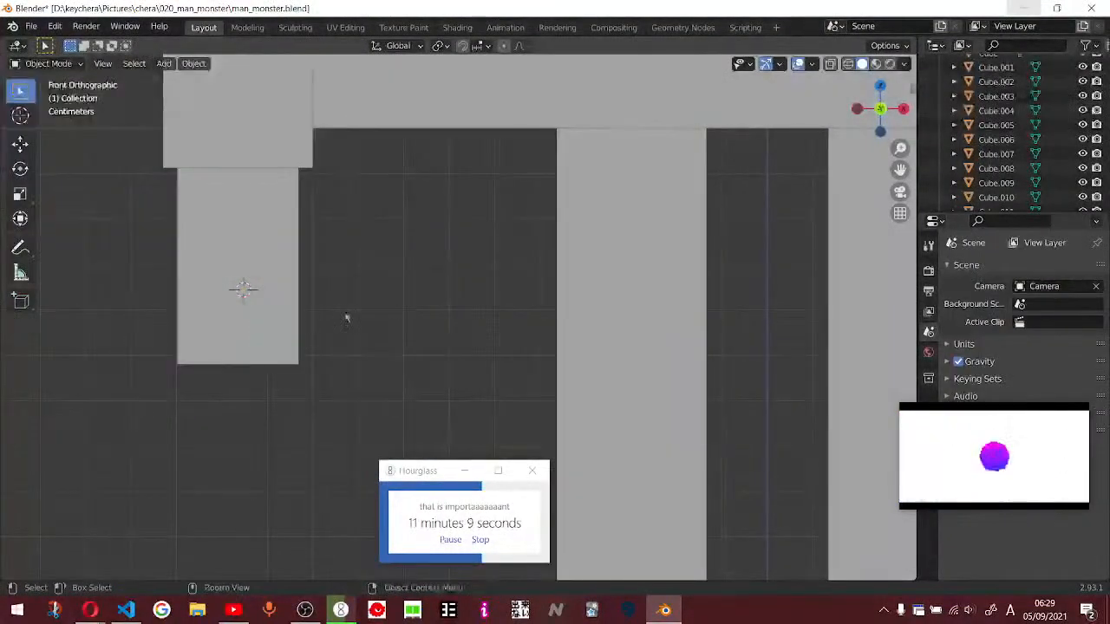
# - Place the 3D cursor on the inner side face of the hand block and add a 12-vertex cylinder there
pyautogui.moveTo(347, 317); pyautogui.dragTo(263, 317, button='middle')
pyautogui.keyDown('shift'); pyautogui.rightClick(440, 277); pyautogui.keyUp('shift')
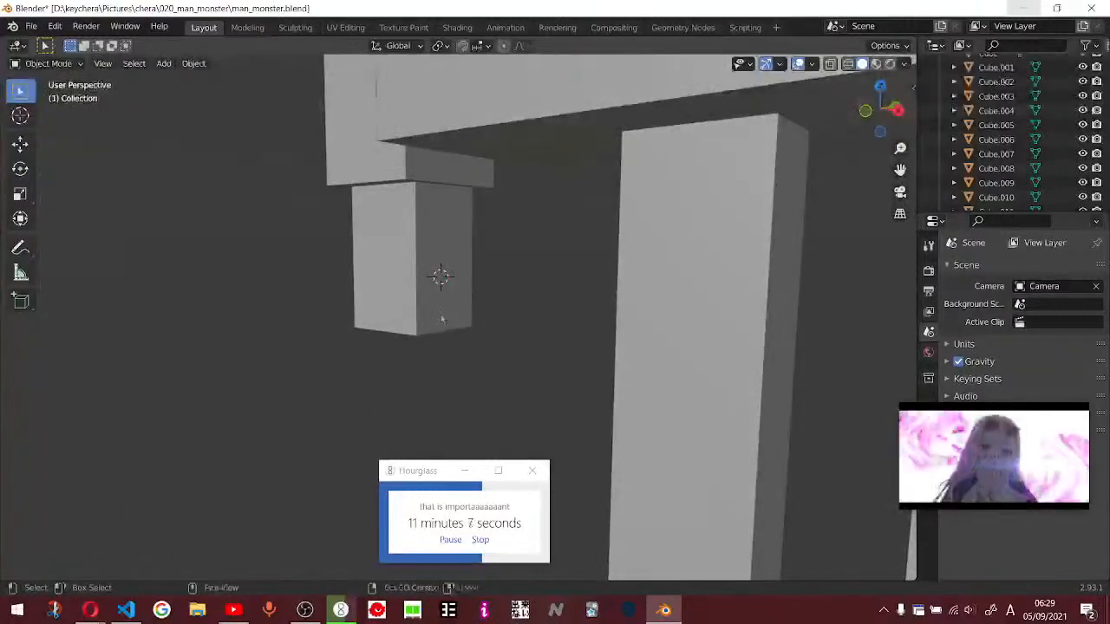
pyautogui.hotkey('shift', 'a')
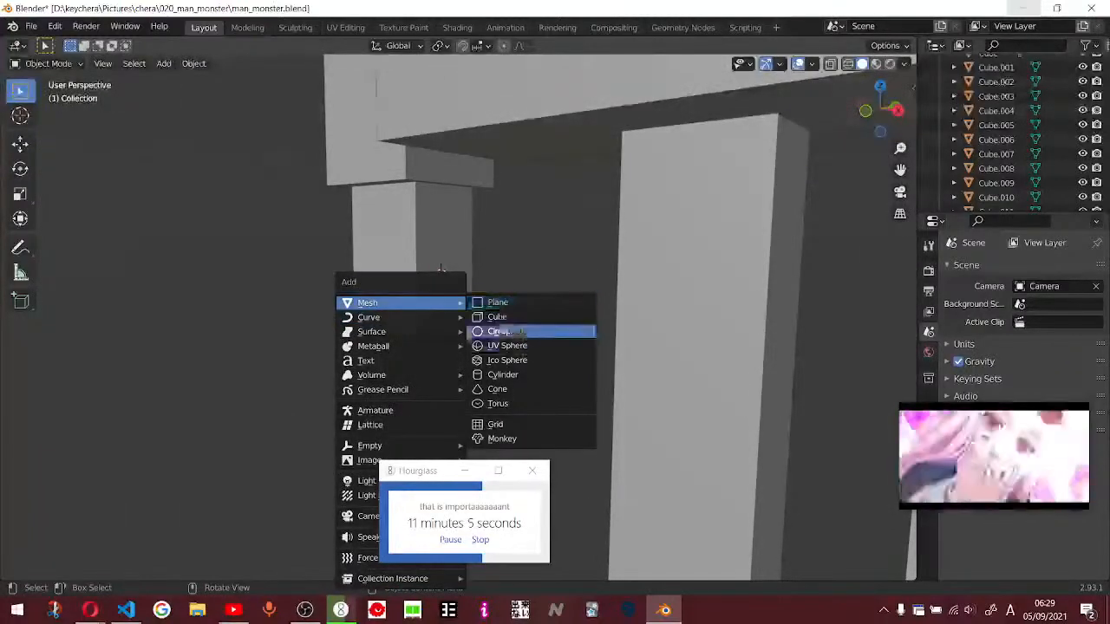
pyautogui.click(515, 374)
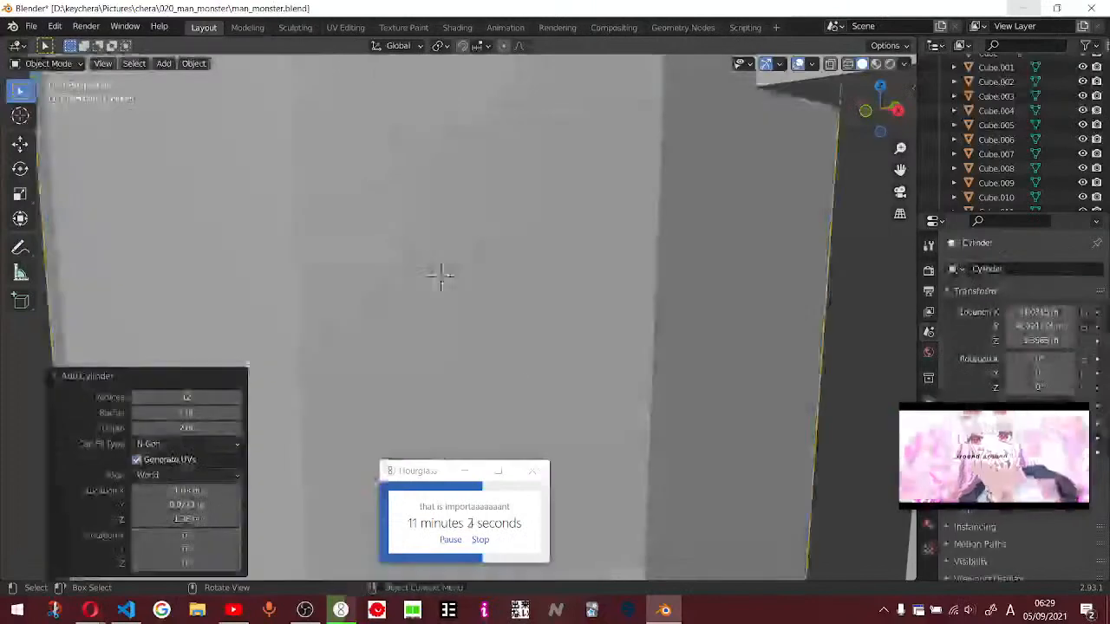
# - Scale the new cylinder to about 0.145 in right view and rotate it 90° so it points forward
pyautogui.scroll(-5, 362, 347)
pyautogui.scroll(-2, 361, 347)
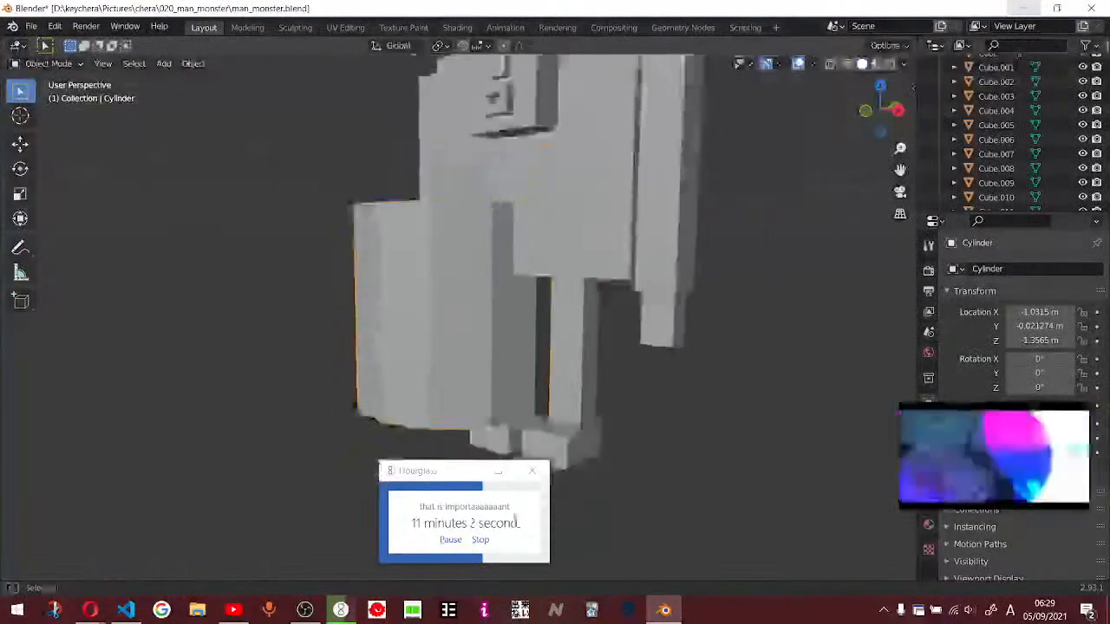
pyautogui.moveTo(362, 348); pyautogui.dragTo(241, 349, button='middle')
pyautogui.press('KP_3')
pyautogui.press('s')
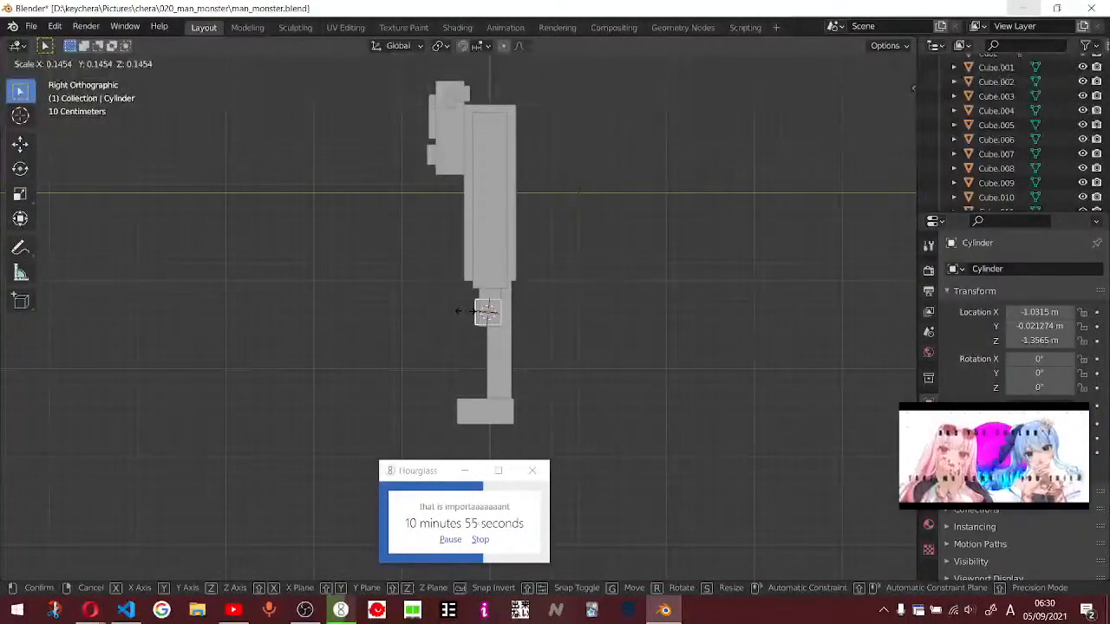
pyautogui.click(458, 311)
pyautogui.write('rx90')
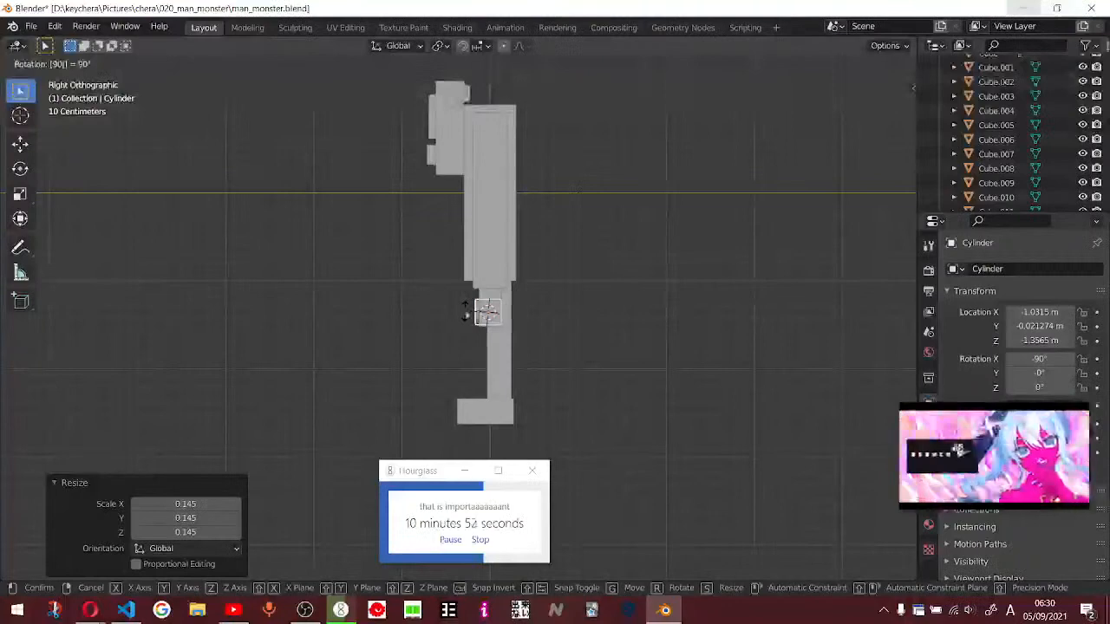
pyautogui.press('Return')
# - Scale the rotated cylinder uniformly by about 0.861 in right view to fit within the hand block
pyautogui.scroll(9, 466, 315)
pyautogui.moveTo(515, 344); pyautogui.dragTo(487, 355, button='middle')
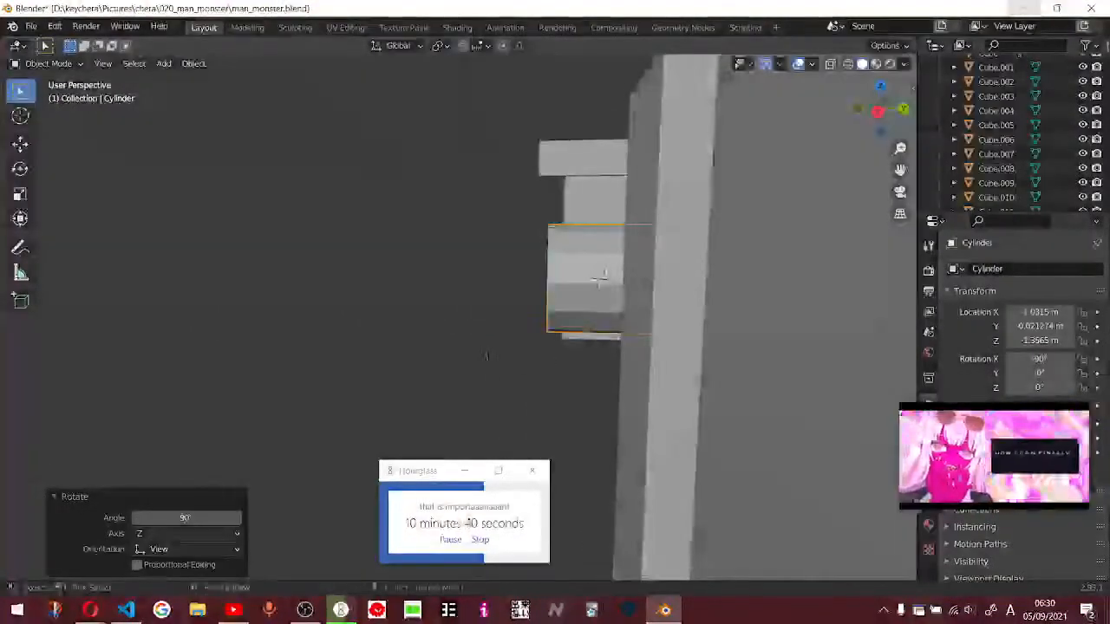
pyautogui.press('KP_1')
pyautogui.press('KP_3')
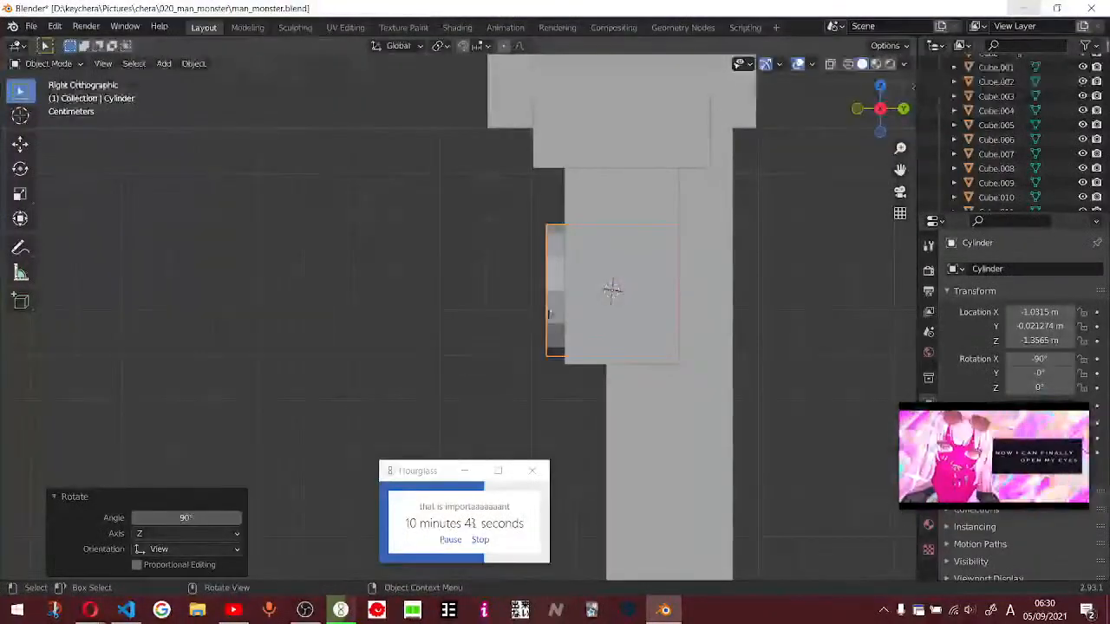
pyautogui.press('r')
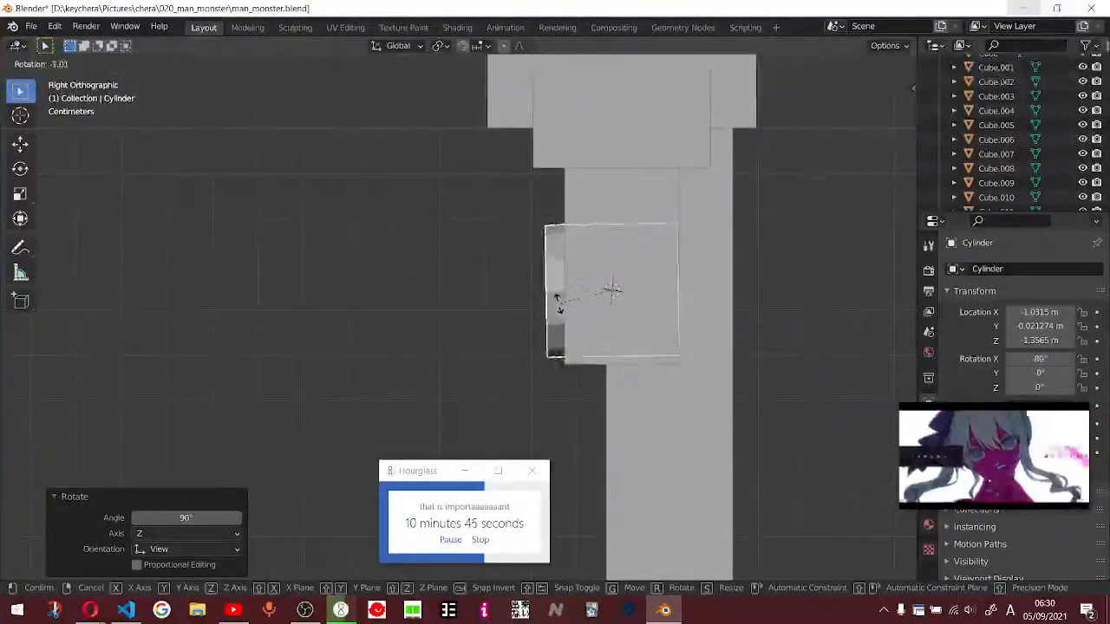
pyautogui.press('Escape')
pyautogui.press('s')
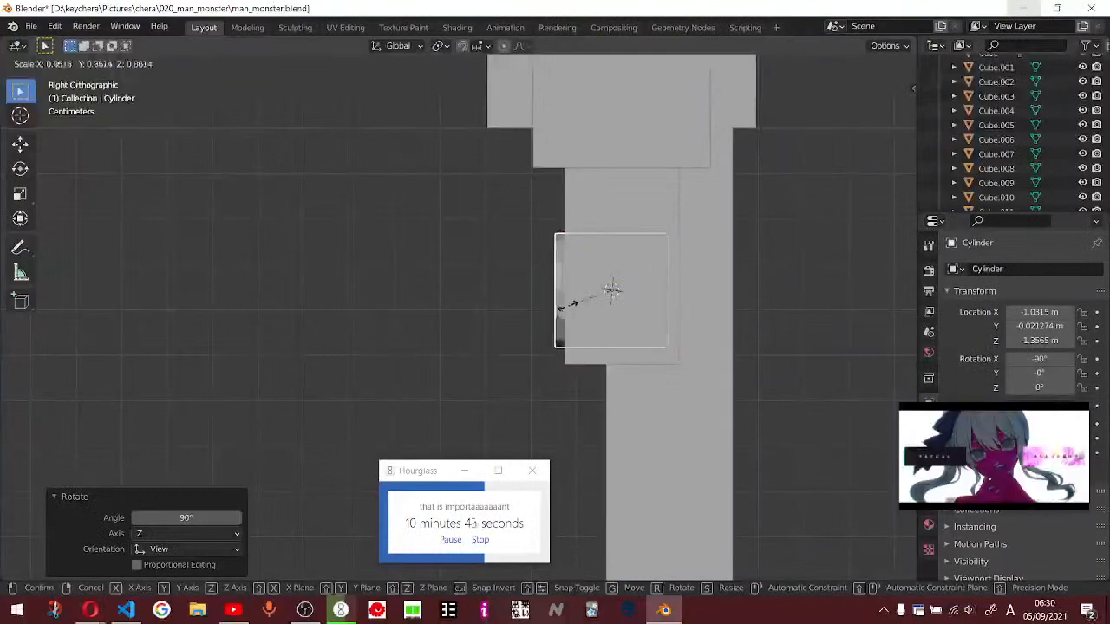
pyautogui.click(569, 311)
# - Stretch the cylinder along Y by about 3.297 as a handle and move it about 0.089 m forward along Y
pyautogui.press('s')
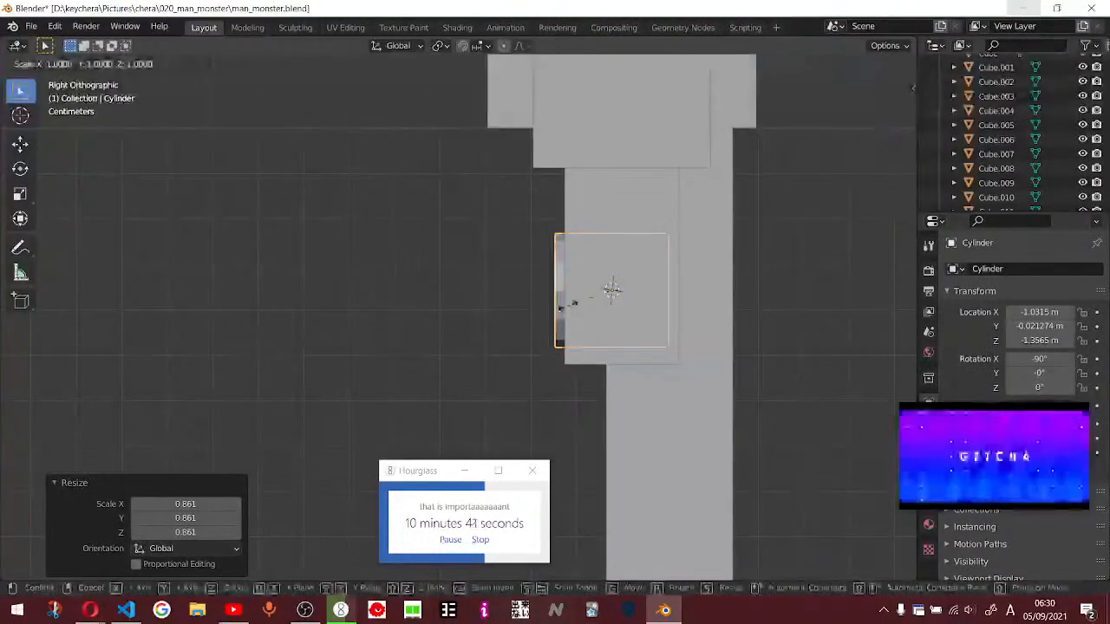
pyautogui.press('y')
pyautogui.click(455, 308)
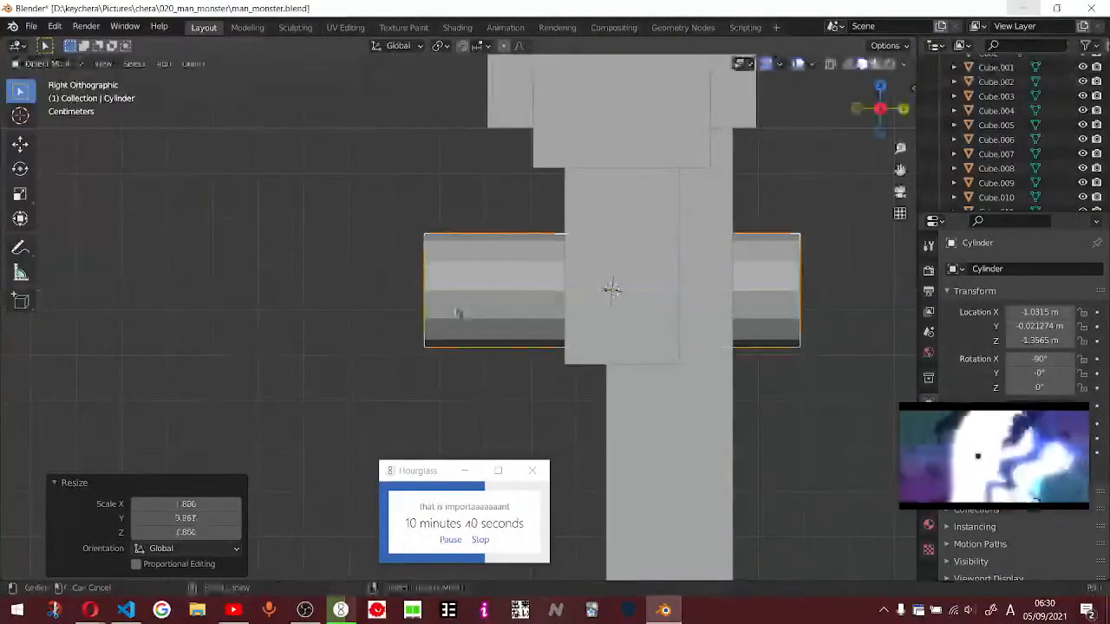
pyautogui.press('g')
pyautogui.press('y')
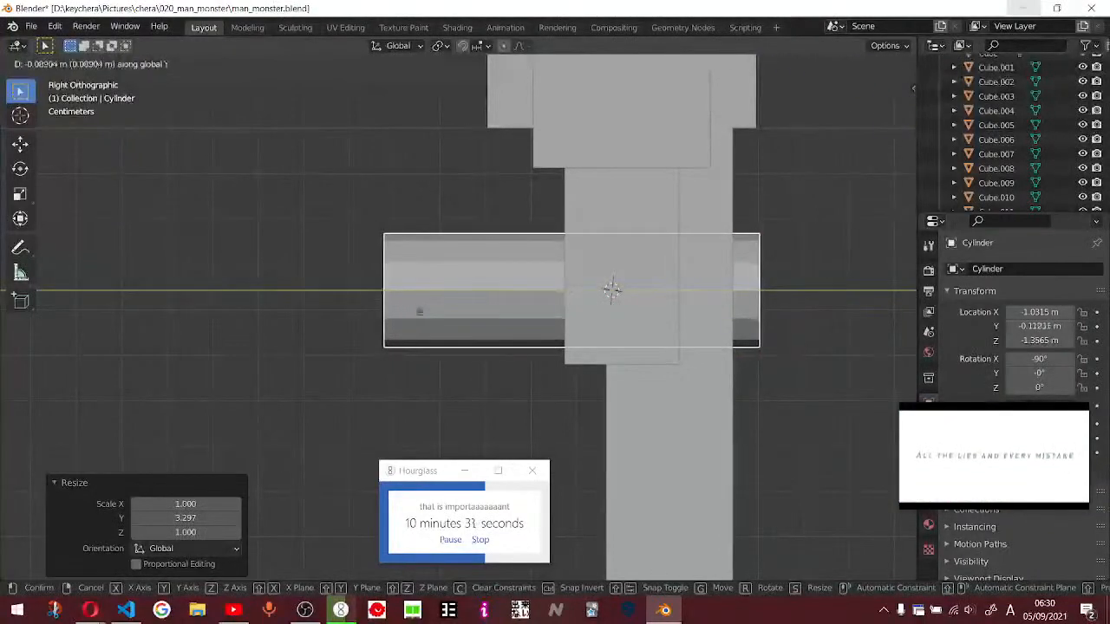
pyautogui.click(416, 313)
# - Duplicate the handle cylinder in right view and move the copy about 0.427 m forward along Y
pyautogui.moveTo(417, 312); pyautogui.dragTo(443, 334, button='middle')
pyautogui.scroll(-8, 543, 352)
pyautogui.scroll(5, 452, 362)
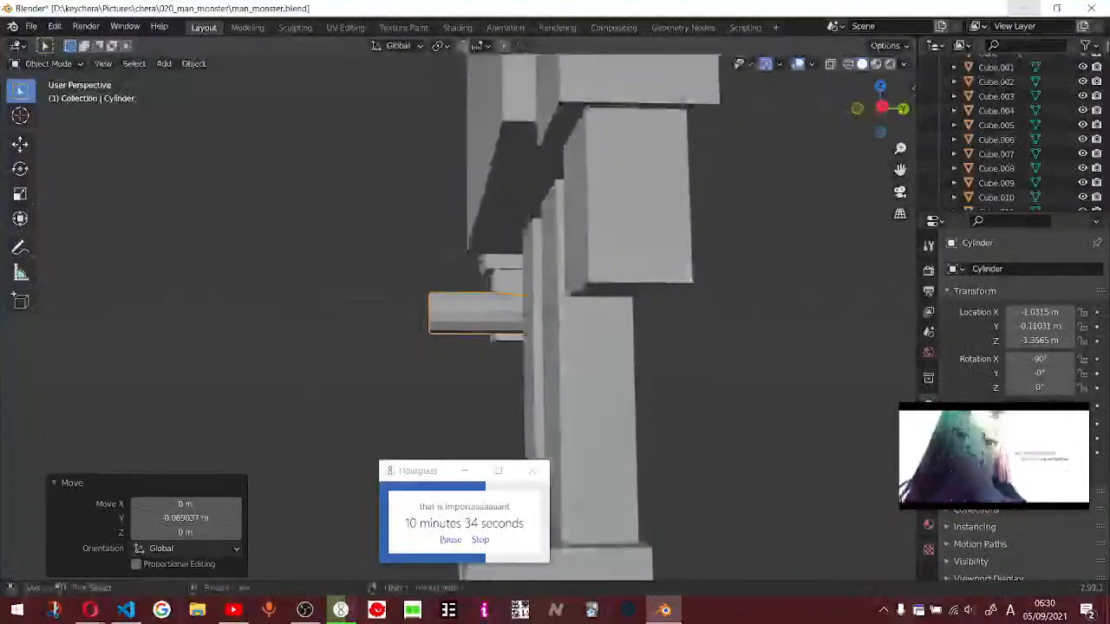
pyautogui.press('KP_5')
pyautogui.press('KP_3')
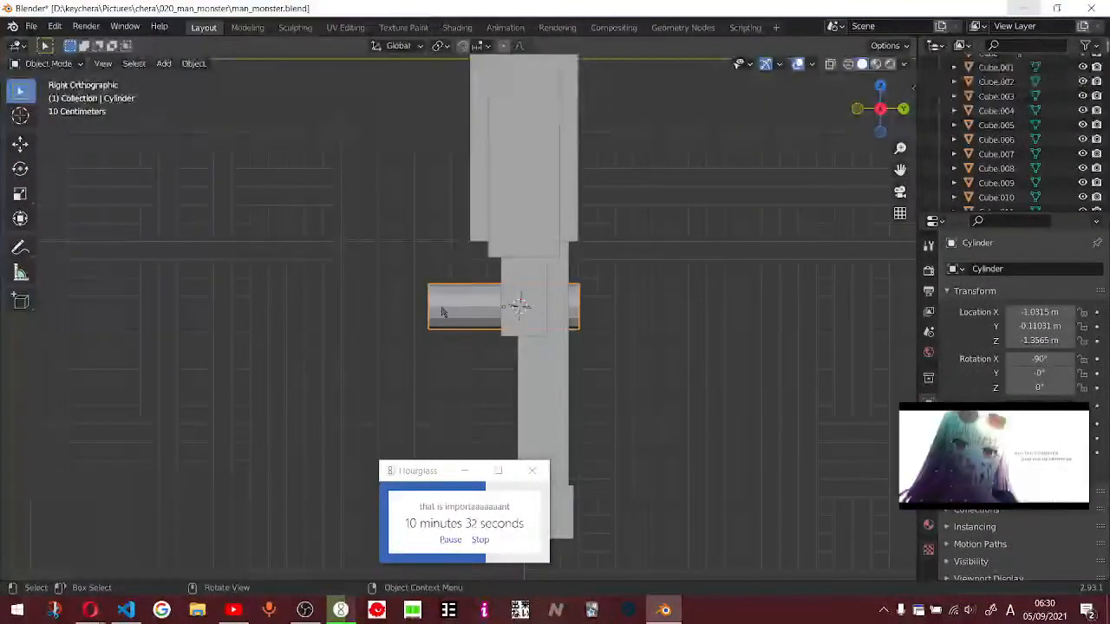
pyautogui.hotkey('shift', 'd')
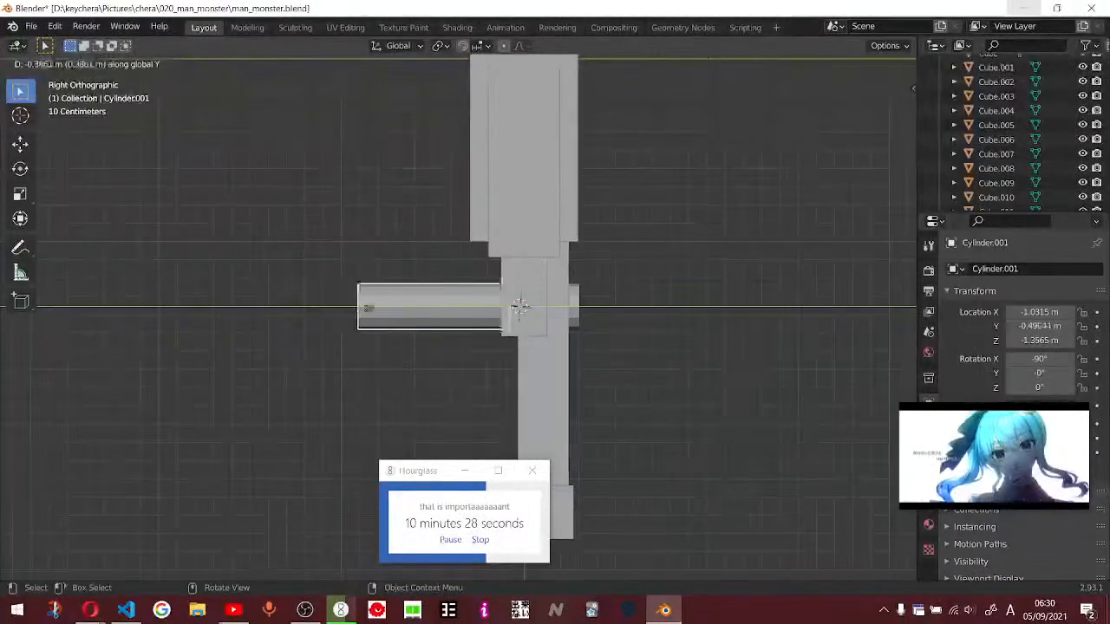
pyautogui.click(366, 310)
# - Shape the duplicate into a hammer head by scaling it to about 0.267 along Y and about 2.267 on X and Z
pyautogui.press('s')
pyautogui.press('y')
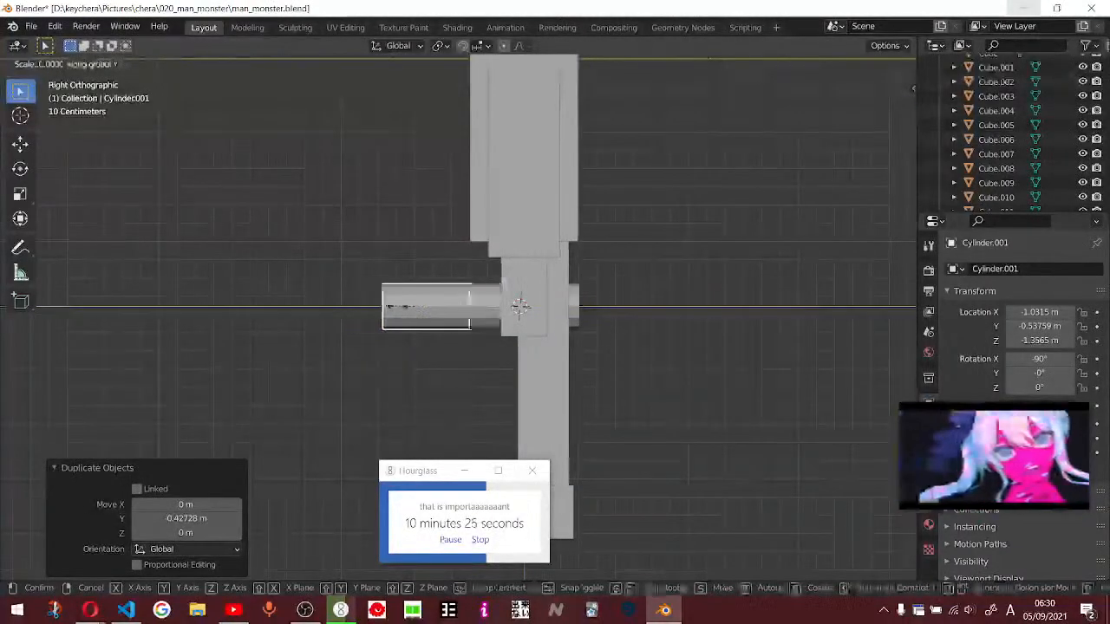
pyautogui.click(415, 307)
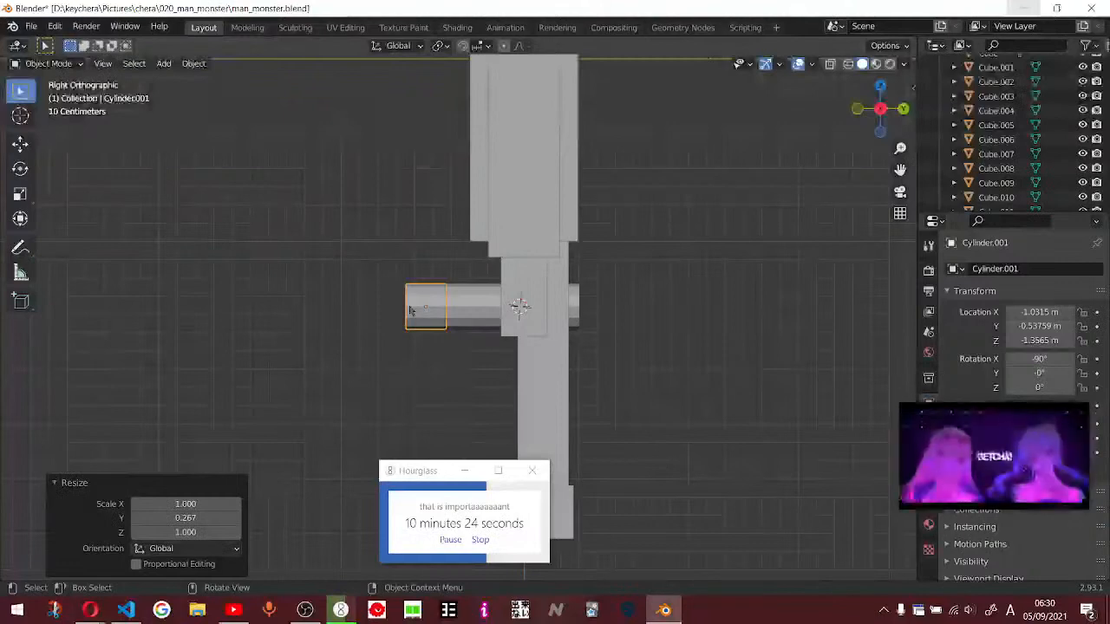
pyautogui.press('s')
pyautogui.hotkey('shift', 'y')
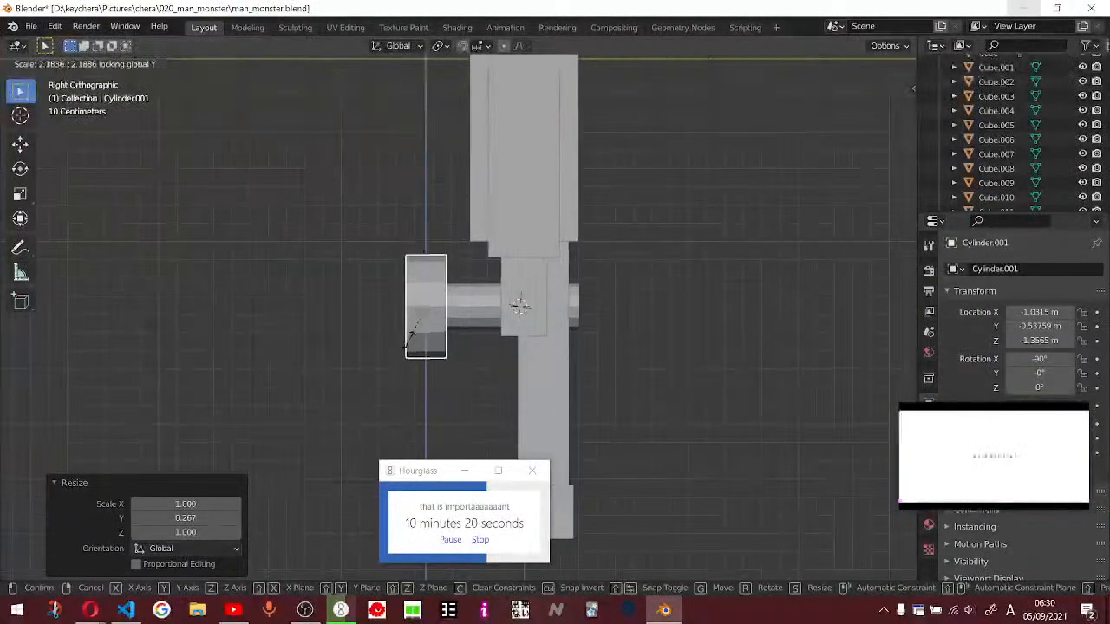
pyautogui.click(414, 332)
# - Select the handle cylinder and open it in Edit Mode with X-ray display on
pyautogui.moveTo(413, 332); pyautogui.dragTo(486, 369, button='middle')
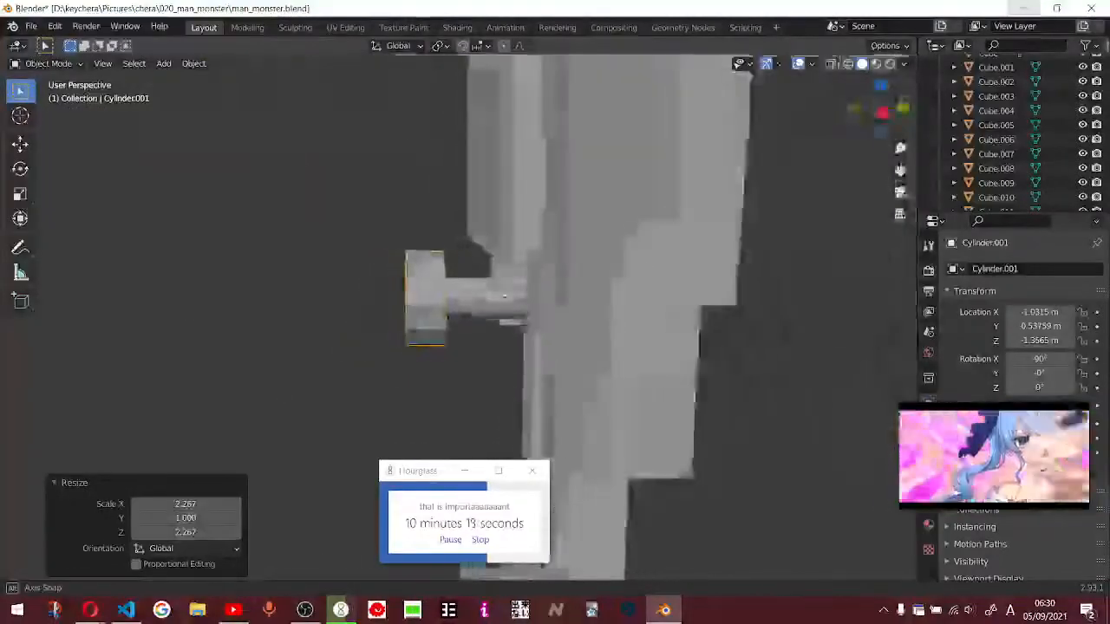
pyautogui.moveTo(504, 297); pyautogui.dragTo(519, 299, button='middle')
pyautogui.click(518, 298)
pyautogui.moveTo(512, 347); pyautogui.dragTo(459, 359, button='middle')
pyautogui.scroll(6, 520, 325)
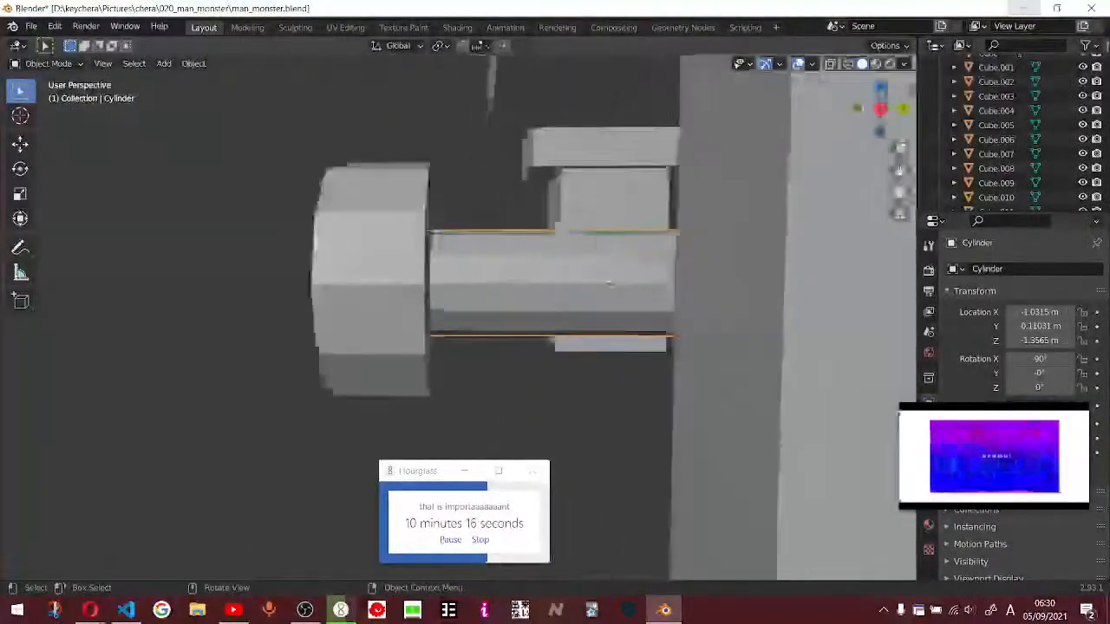
pyautogui.moveTo(610, 283); pyautogui.dragTo(355, 310, button='middle')
pyautogui.press('Tab')
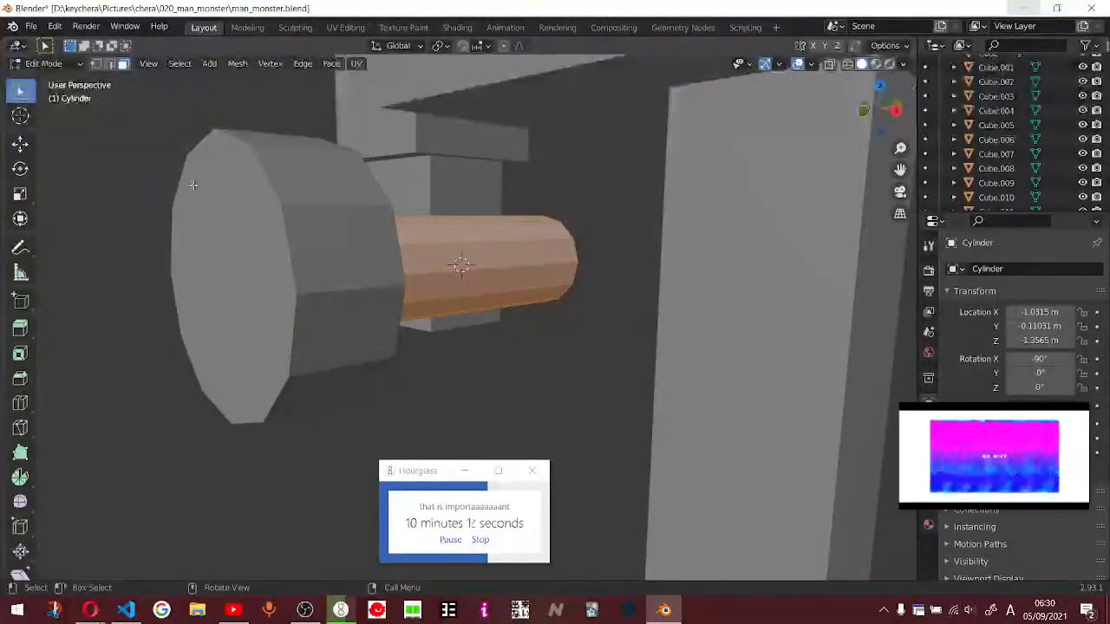
pyautogui.moveTo(474, 382); pyautogui.dragTo(627, 265, button='middle')
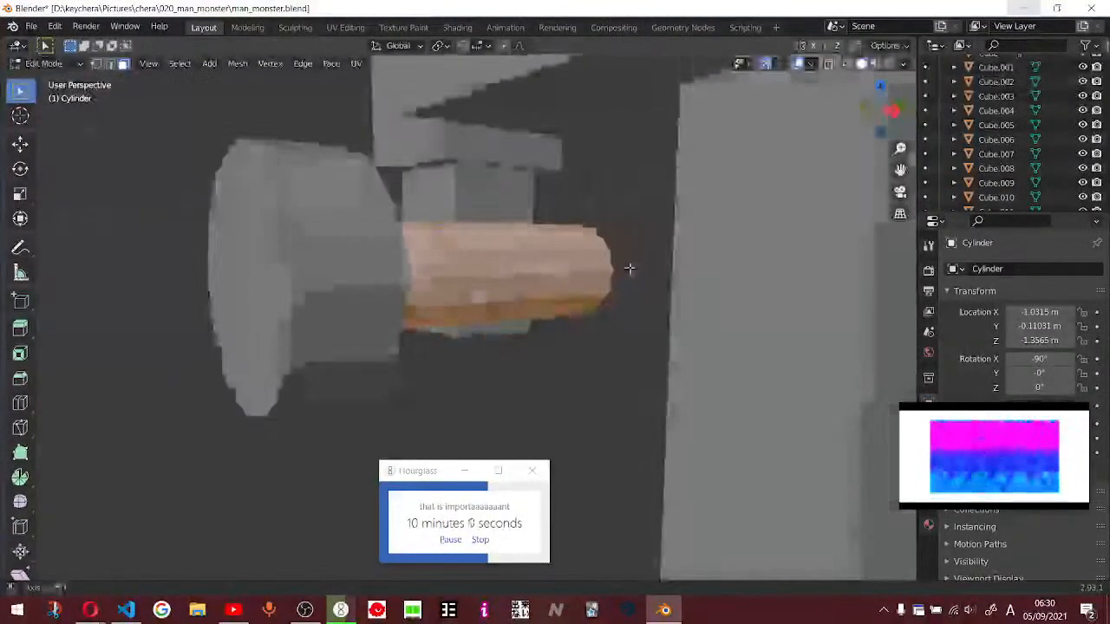
pyautogui.click(828, 64)
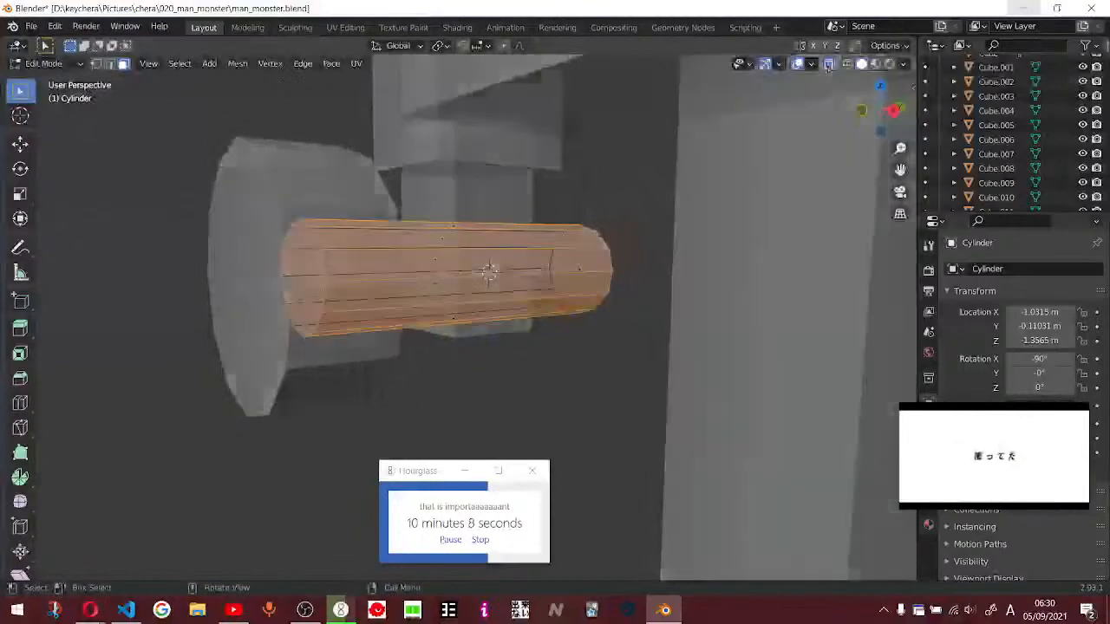
# - Scale the handle's front end face by about 1.417 to taper the handle, and return to Object Mode
pyautogui.click(426, 385)
pyautogui.moveTo(257, 205); pyautogui.dragTo(351, 363)
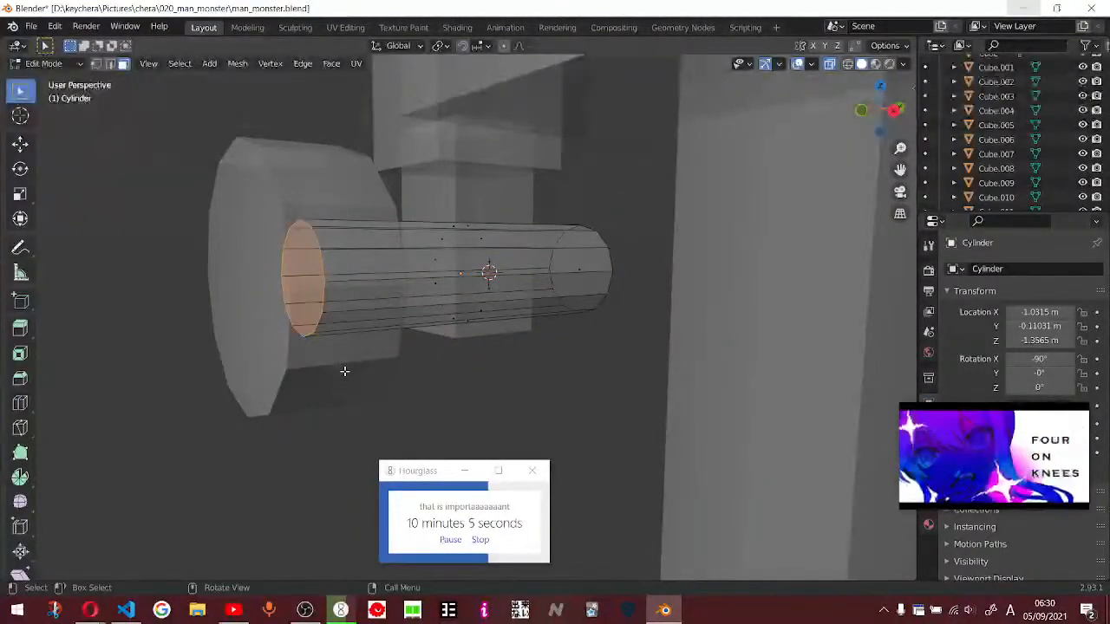
pyautogui.press('s')
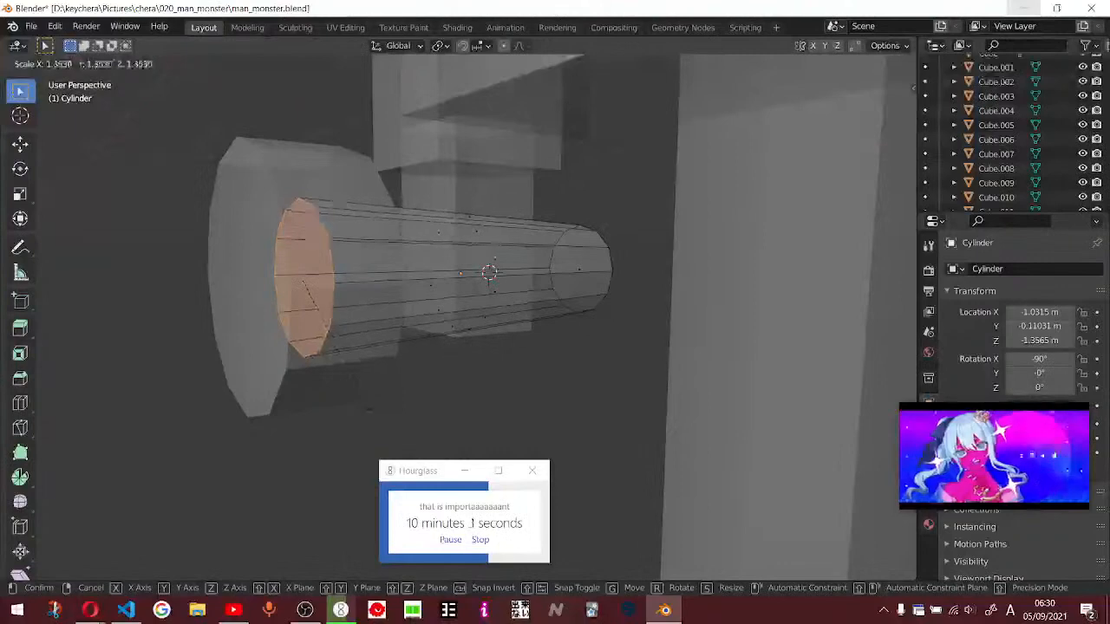
pyautogui.click(379, 397)
pyautogui.moveTo(379, 396); pyautogui.dragTo(382, 391, button='middle')
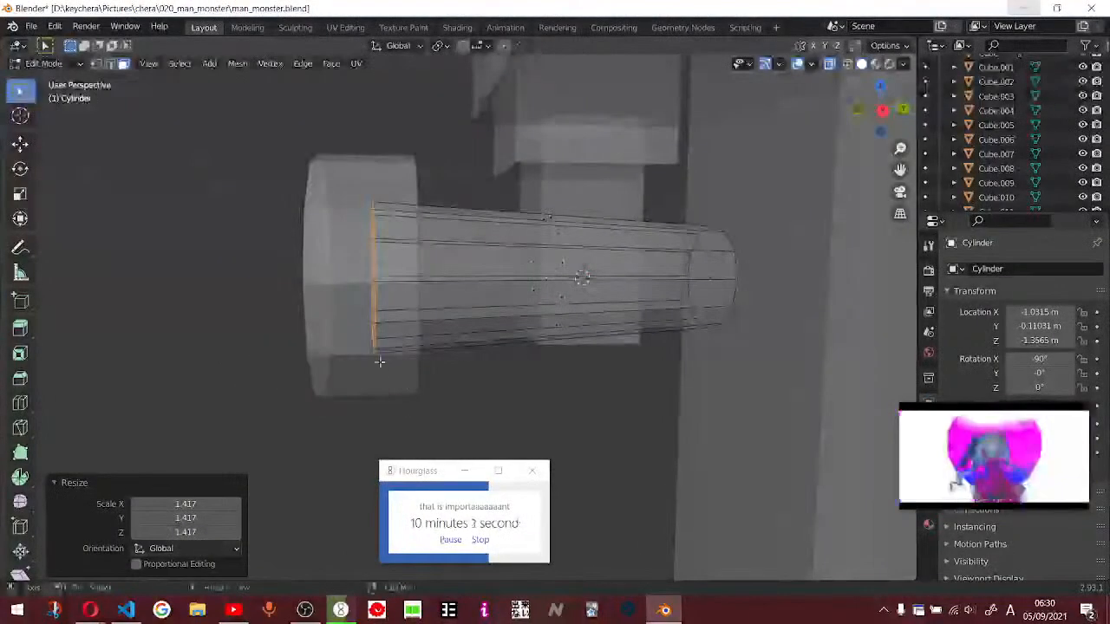
pyautogui.click(471, 393)
pyautogui.press('Tab')
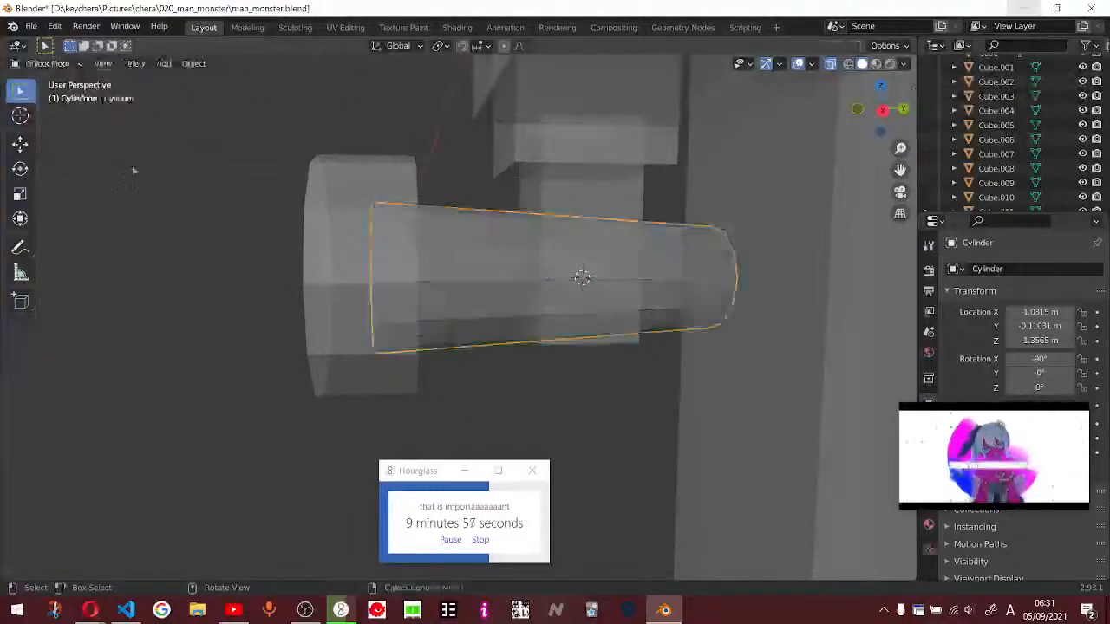
# - Move the hammer head forward along Y to about -0.607 m and check the weapon against the whole figure
pyautogui.click(366, 303)
pyautogui.press('g')
pyautogui.press('y')
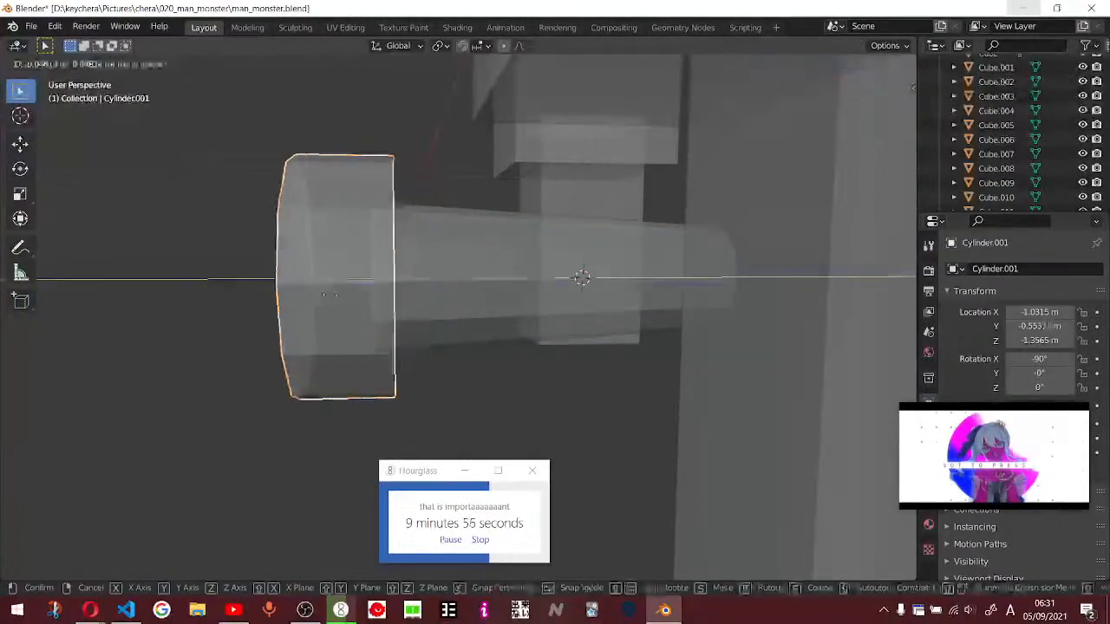
pyautogui.click(317, 293)
pyautogui.moveTo(525, 367); pyautogui.dragTo(642, 436, button='middle')
pyautogui.scroll(-5, 582, 405)
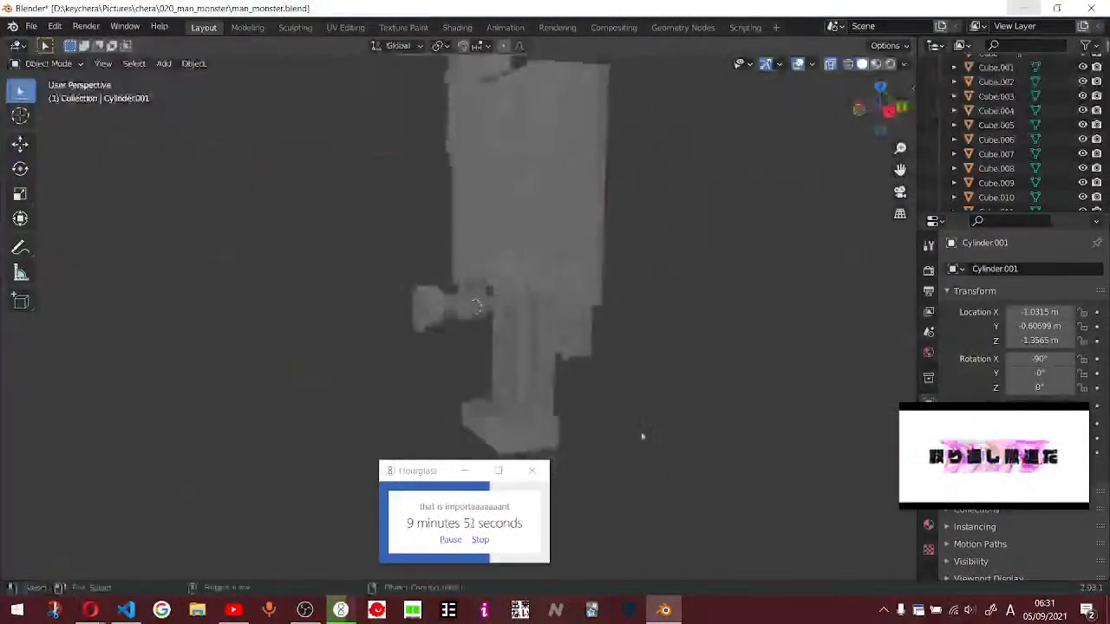
pyautogui.scroll(-3, 643, 437)
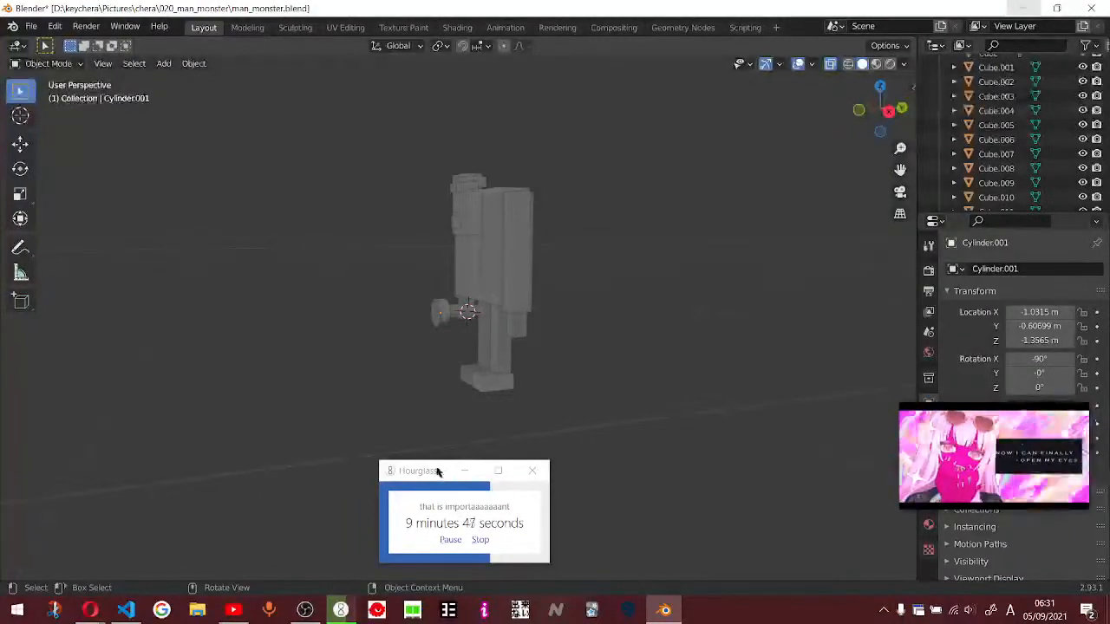
# - Switch to the YouTube mesh-editing tutorial, move the timer window off the video, and rewind it a few seconds
pyautogui.hotkey('alt', 'Tab')
pyautogui.press('Tab')
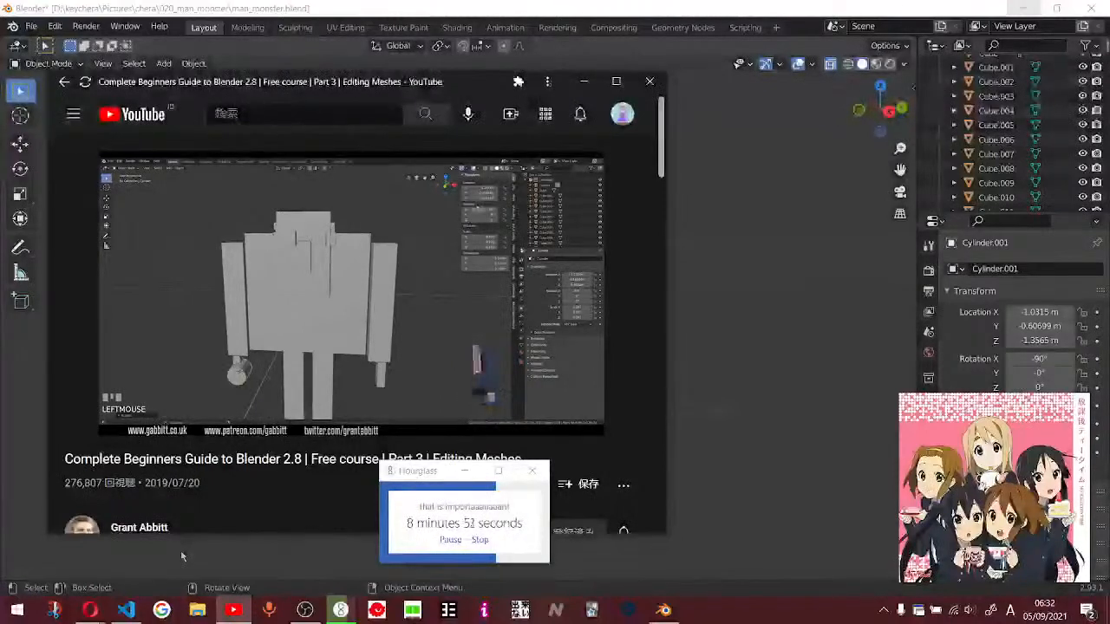
pyautogui.moveTo(418, 474); pyautogui.dragTo(569, 473)
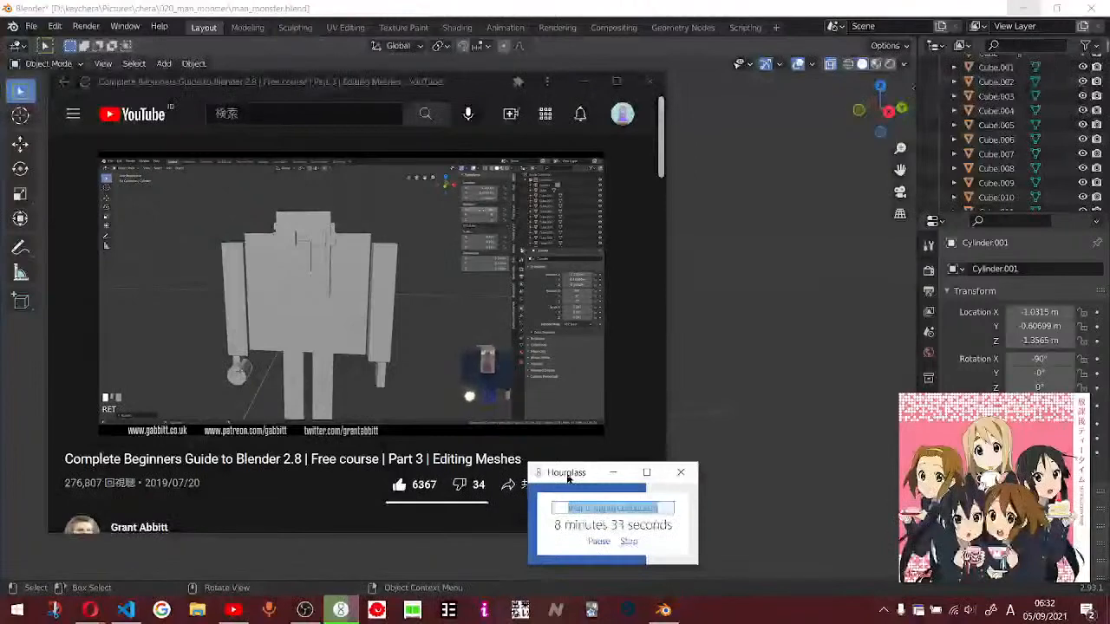
pyautogui.moveTo(568, 478)
pyautogui.mouseDown()
pyautogui.moveTo(544, 477)
pyautogui.moveTo(566, 469)
pyautogui.mouseUp()
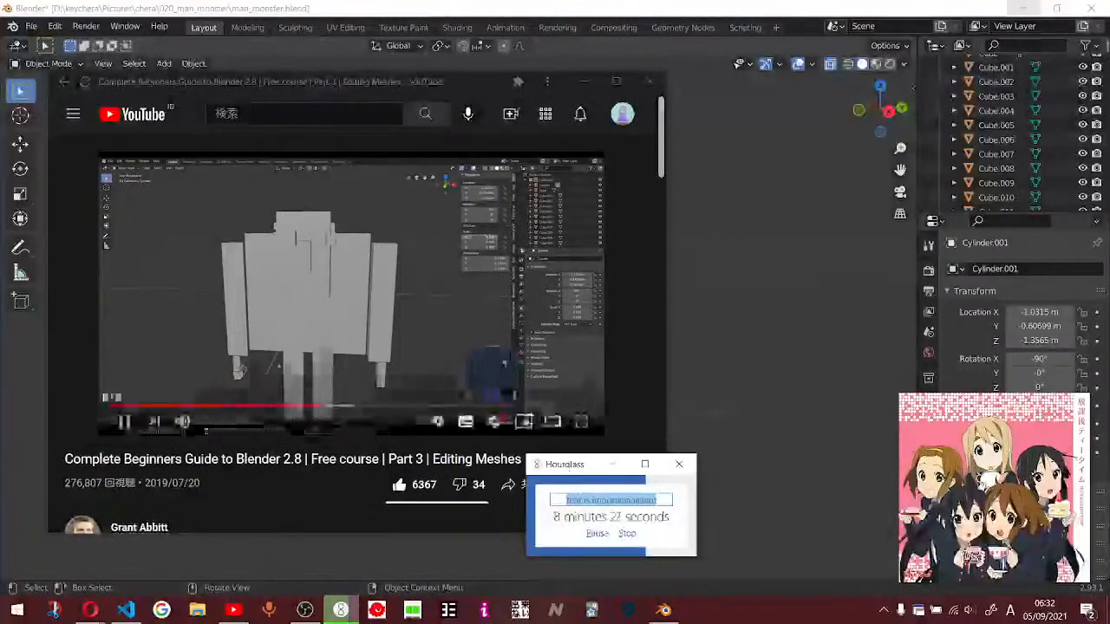
pyautogui.click(473, 324)
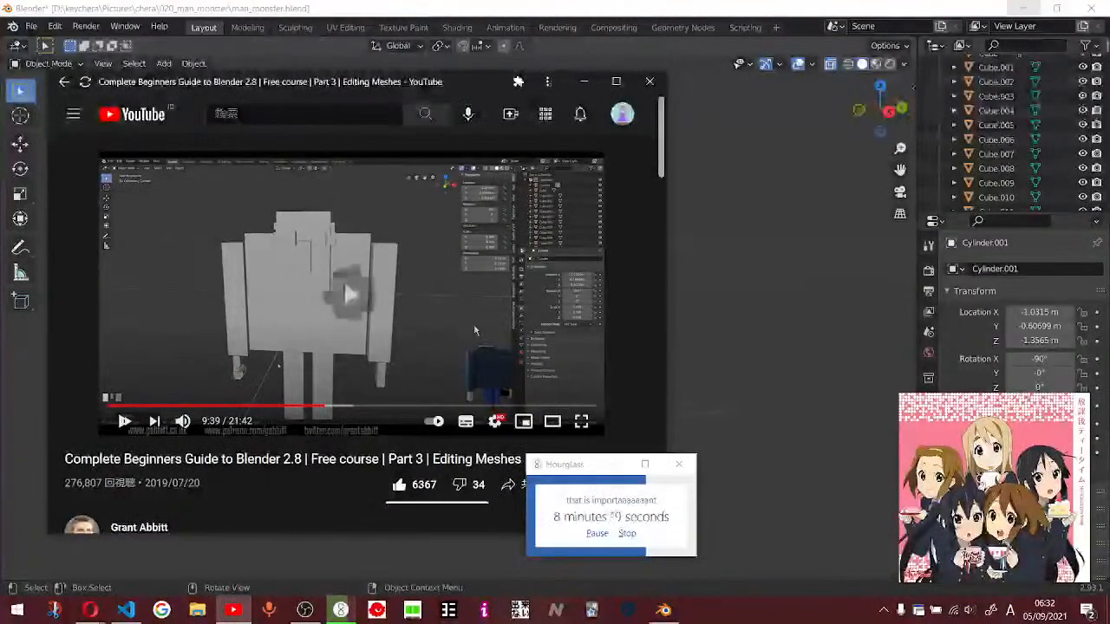
pyautogui.press('Left')
pyautogui.press('Left')
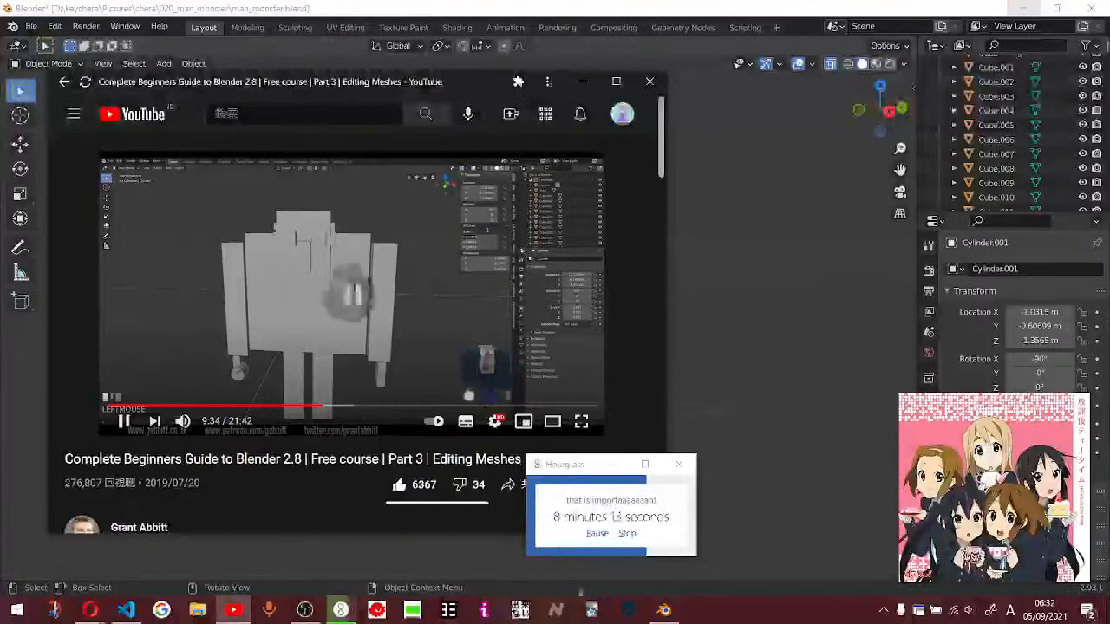
# - Switch back to Blender and inspect the hammer head up close, toggling Edit Mode on and off
pyautogui.click(665, 611)
pyautogui.scroll(5, 451, 312)
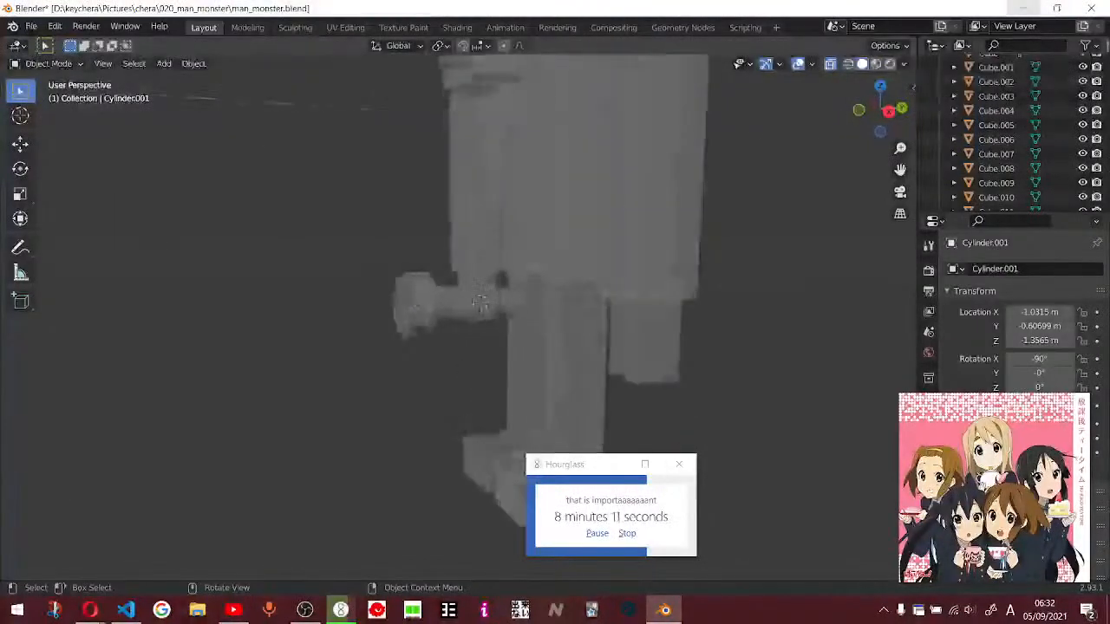
pyautogui.press('Tab')
pyautogui.press('Tab')
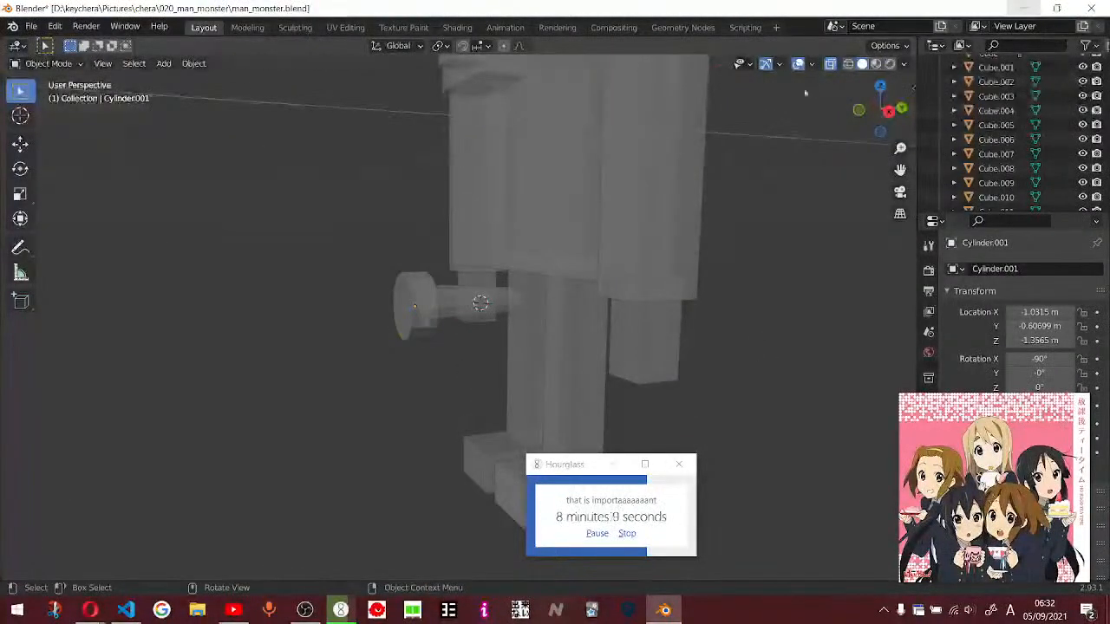
# - Turn off X-ray shading and show the hammer head's transform values in the right orthographic view
pyautogui.click(830, 65)
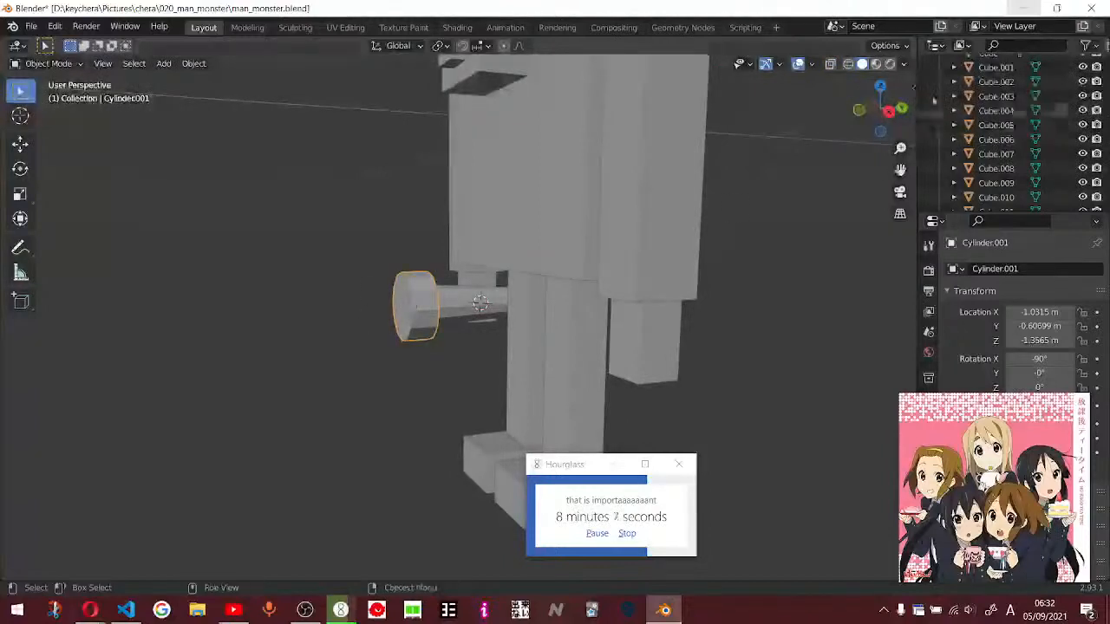
pyautogui.press('n')
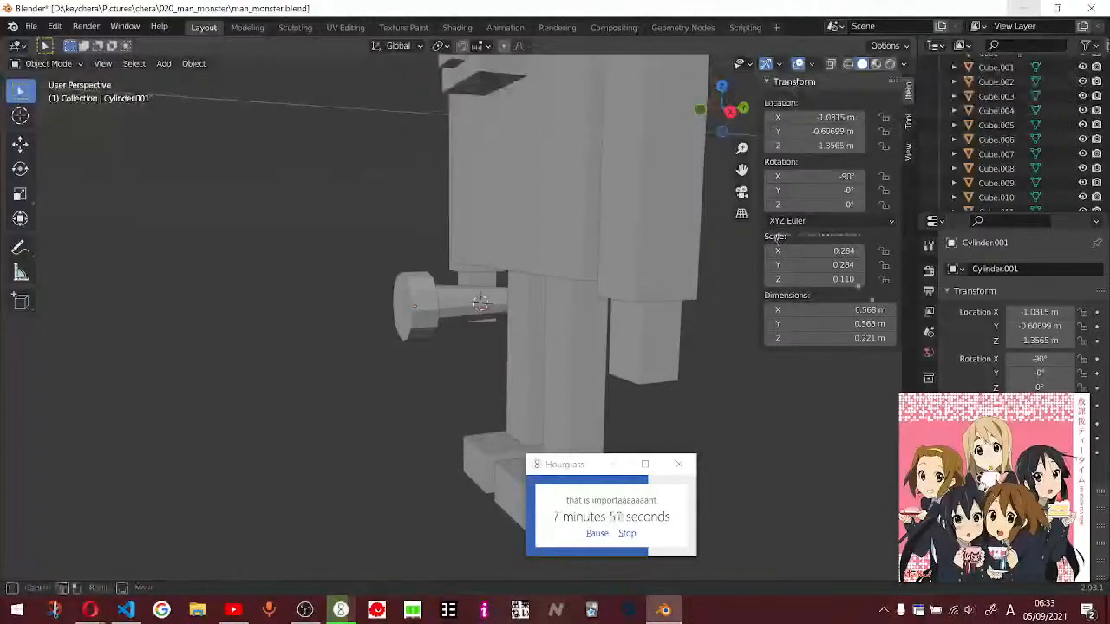
pyautogui.press('KP_3')
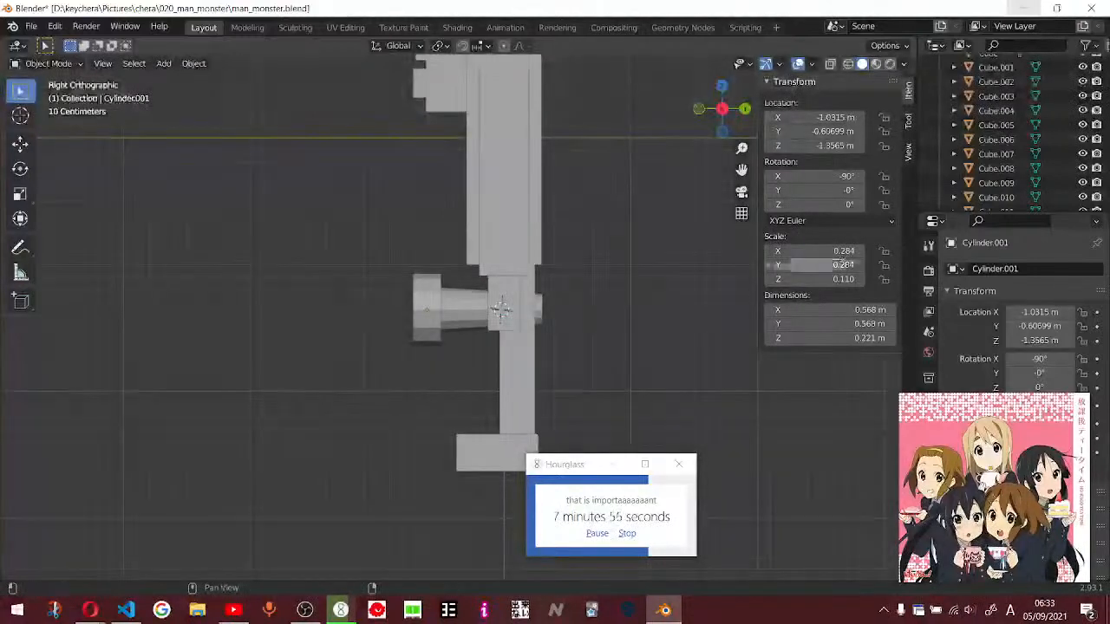
# - Try changing the hammer head's X scale to 0.594 and undo it
pyautogui.moveTo(832, 252); pyautogui.dragTo(859, 252)
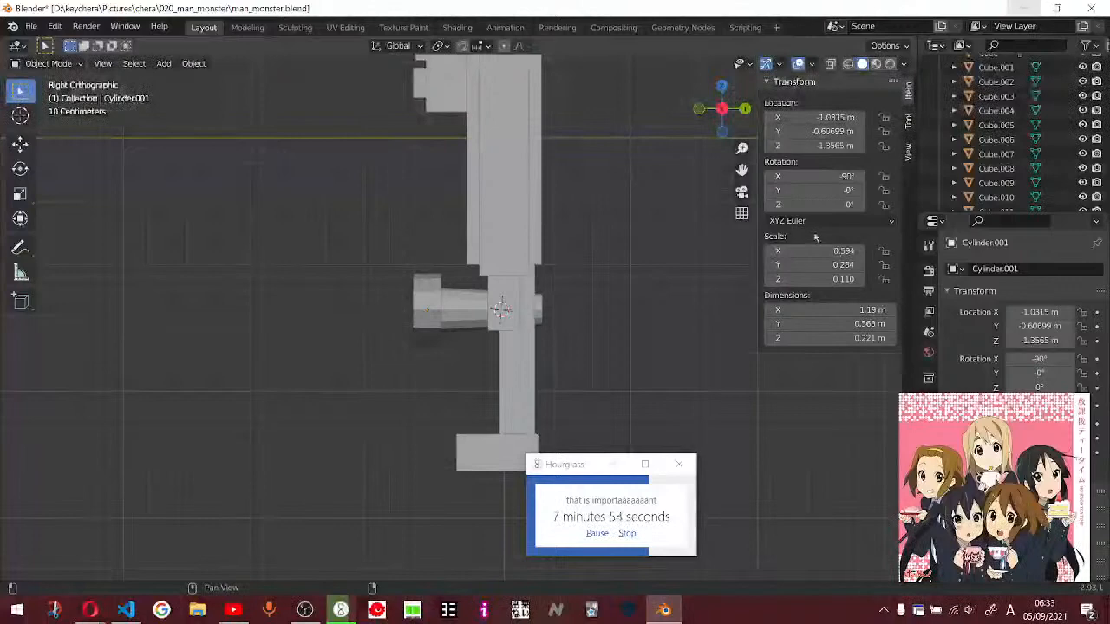
pyautogui.hotkey('ctrl', 'z')
# - Switch to the YouTube mesh-editing tutorial, replay the last few seconds, pause it, and return to Blender
pyautogui.click(233, 611)
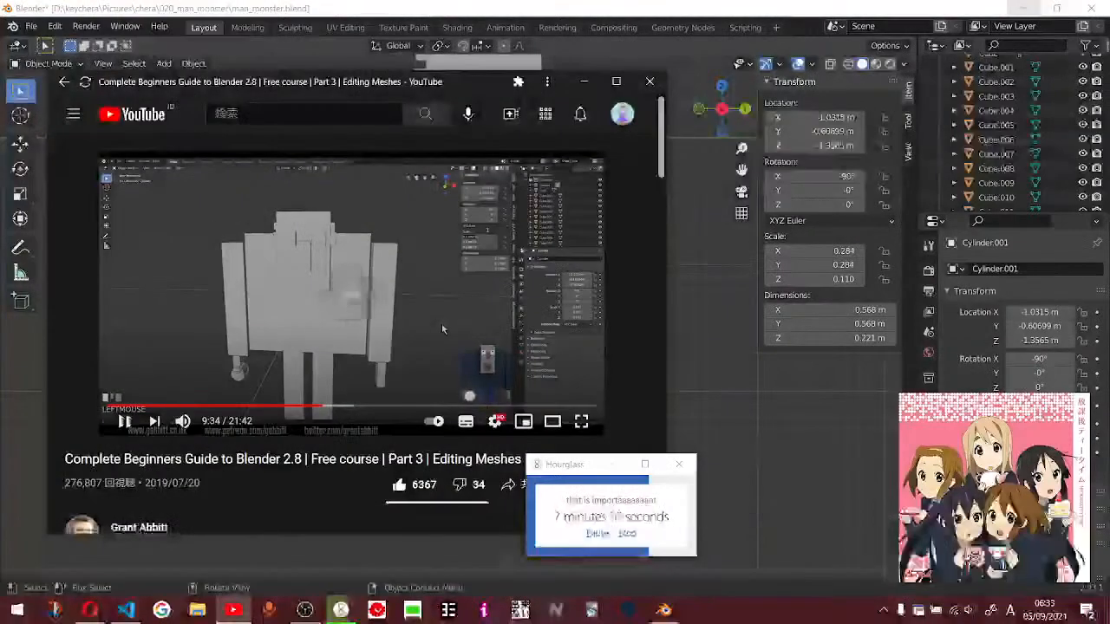
pyautogui.press('Left')
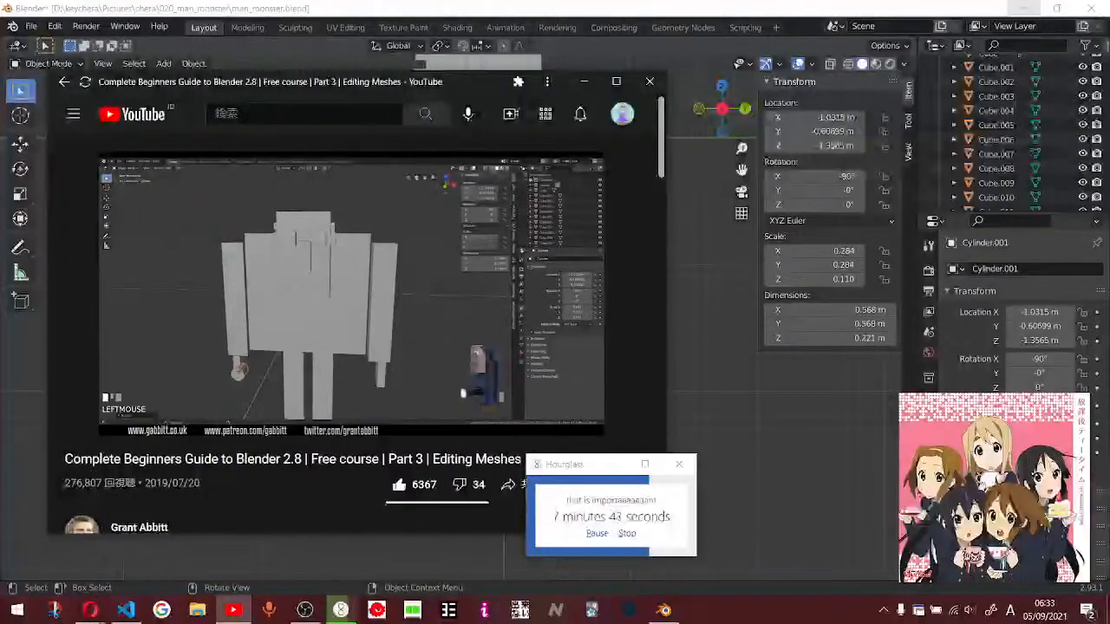
pyautogui.press('space')
pyautogui.click(726, 282)
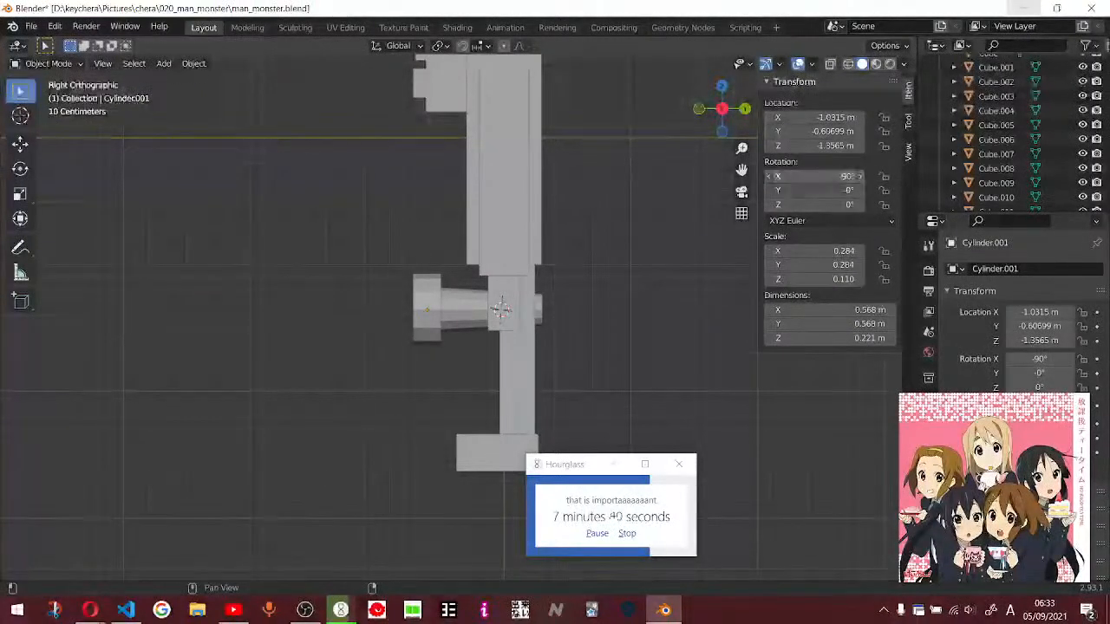
# - Try editing several of the hammer head's rotation, scale and location values at once, and undo the changes
pyautogui.moveTo(846, 177); pyautogui.dragTo(845, 204)
pyautogui.hotkey('ctrl', 'z')
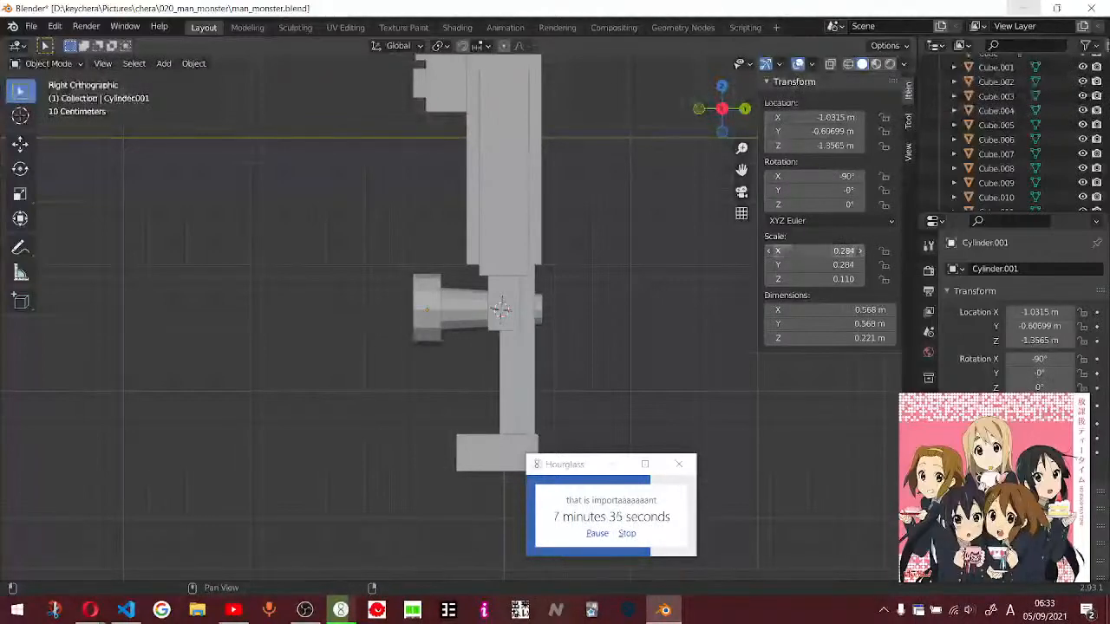
pyautogui.moveTo(816, 250); pyautogui.dragTo(815, 279)
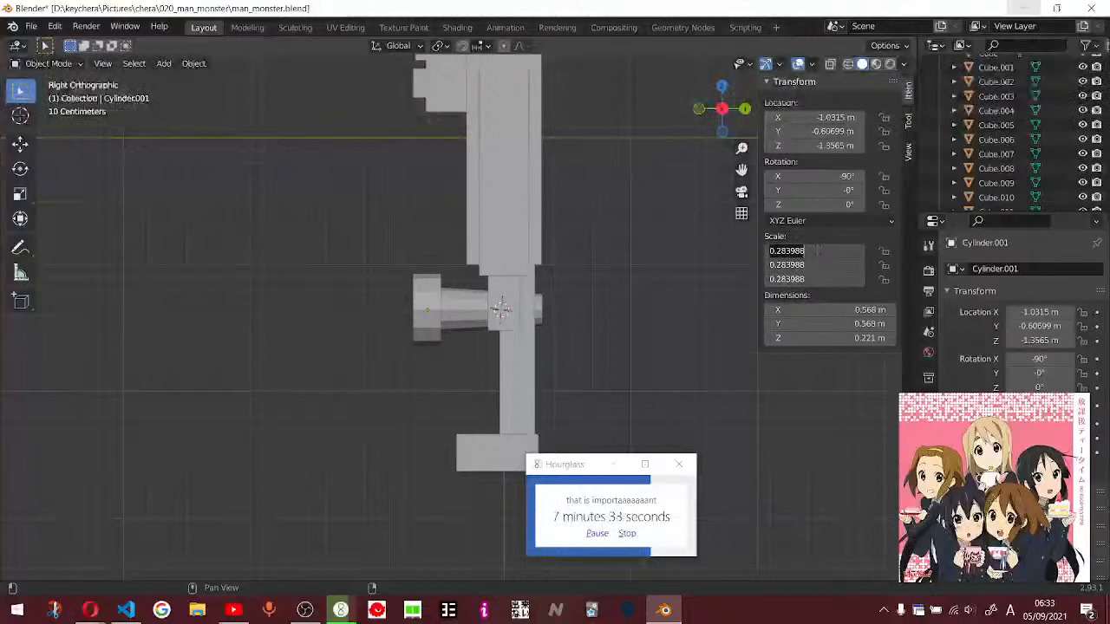
pyautogui.press('Escape')
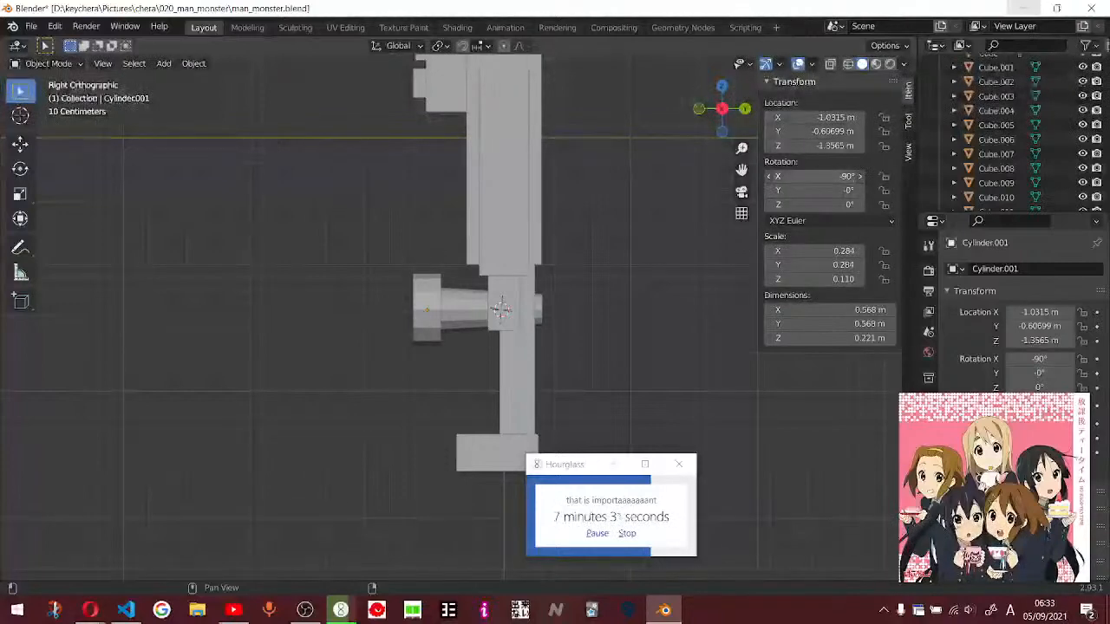
pyautogui.click(816, 175)
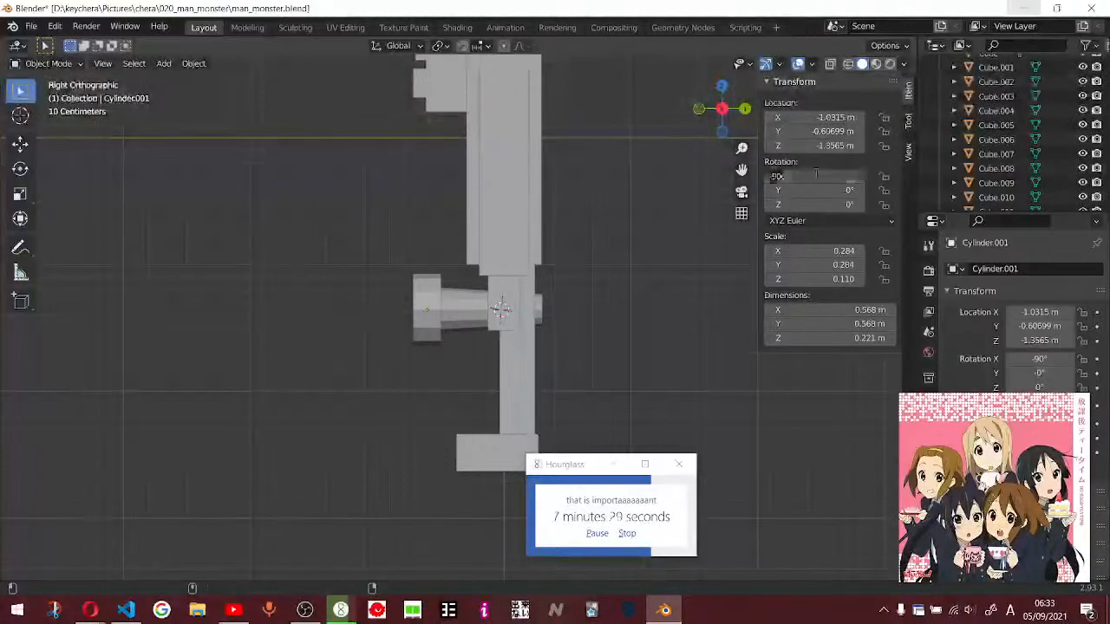
pyautogui.press('Escape')
pyautogui.press('Escape')
pyautogui.moveTo(805, 127); pyautogui.dragTo(861, 146)
pyautogui.press('Return')
pyautogui.hotkey('ctrl', 'z')
pyautogui.hotkey('ctrl', 'z')
pyautogui.hotkey('ctrl', 'z')
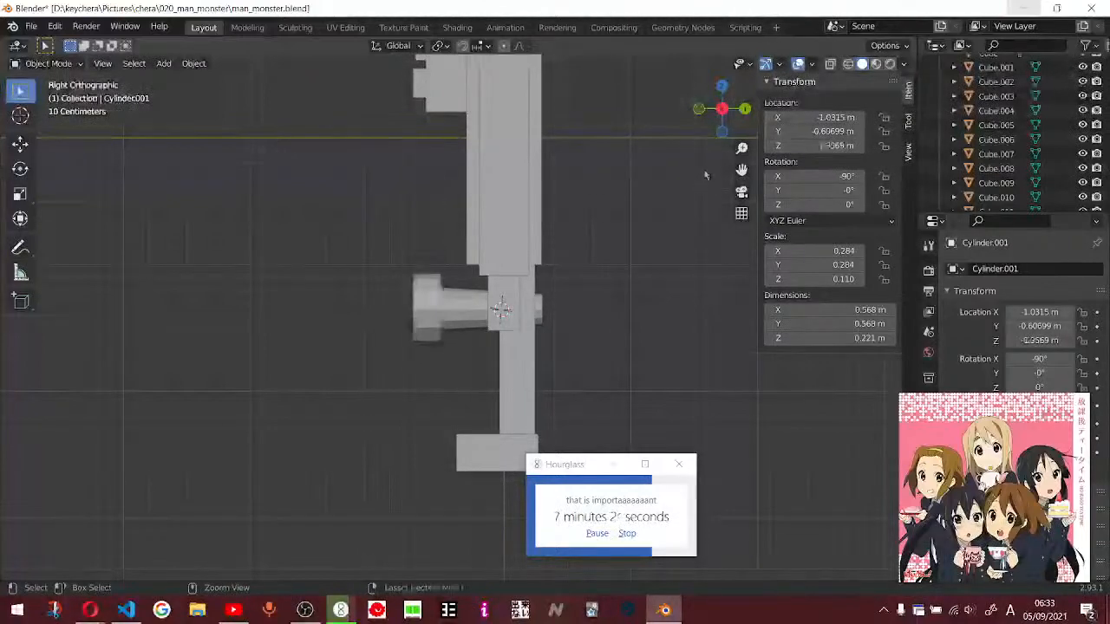
# - View the whole monster from the front, switch to the YouTube tutorial and resume playback
pyautogui.moveTo(612, 200); pyautogui.dragTo(653, 223, button='middle')
pyautogui.hotkey('alt', 'Tab')
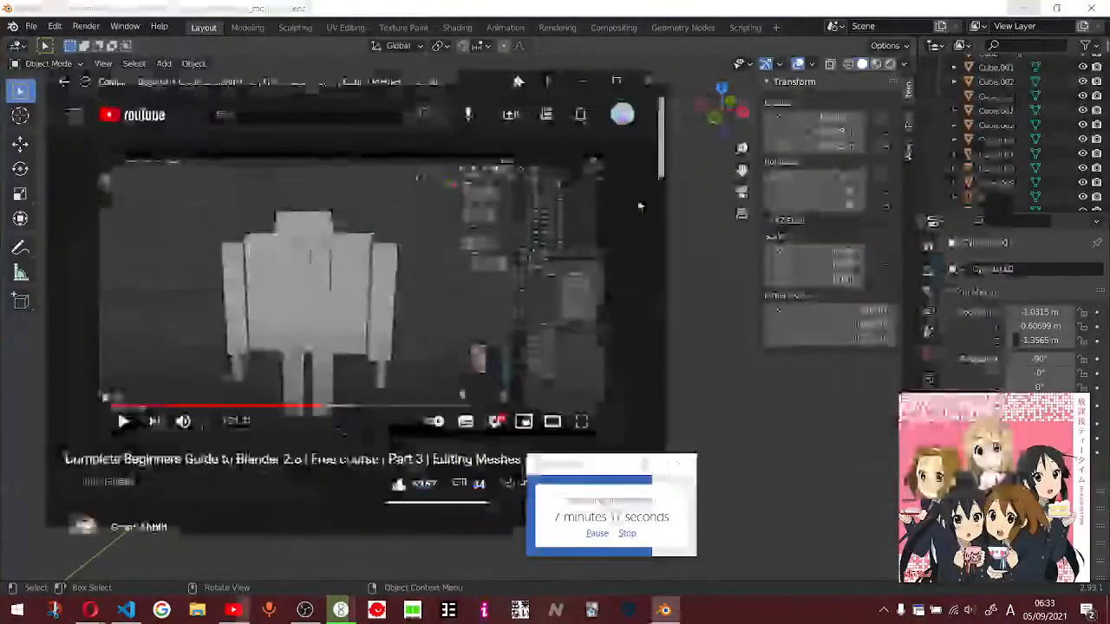
pyautogui.click(470, 290)
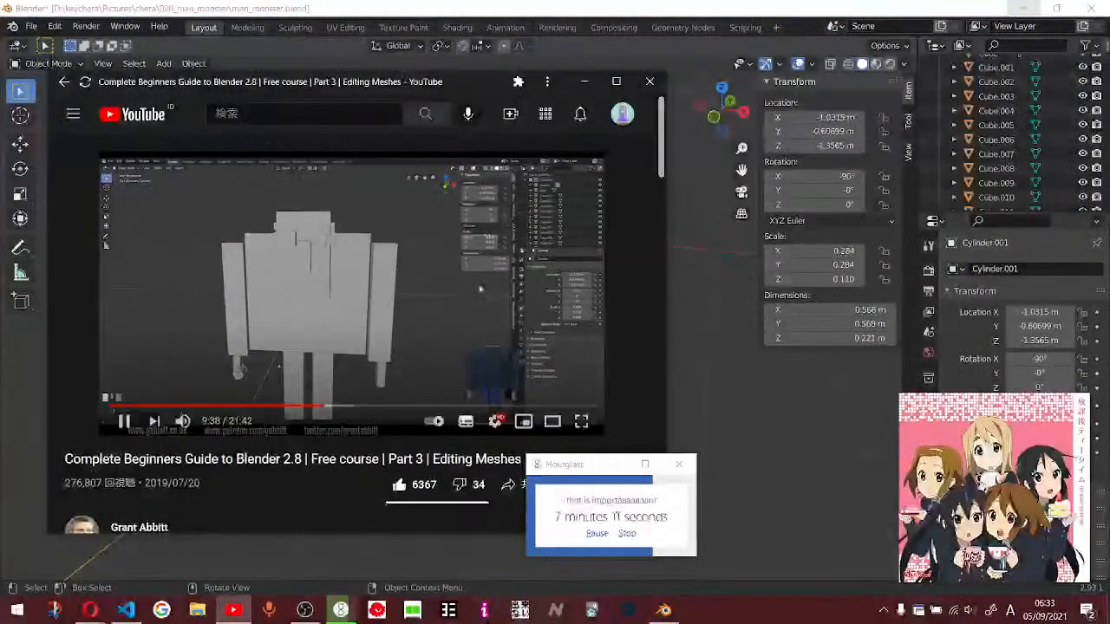
# - Move the Hourglass timer window slightly down and change its title to "oh! not two object"
pyautogui.moveTo(574, 469)
pyautogui.mouseDown()
pyautogui.moveTo(587, 472)
pyautogui.moveTo(550, 458)
pyautogui.moveTo(540, 491)
pyautogui.moveTo(558, 467)
pyautogui.moveTo(562, 484)
pyautogui.mouseUp()
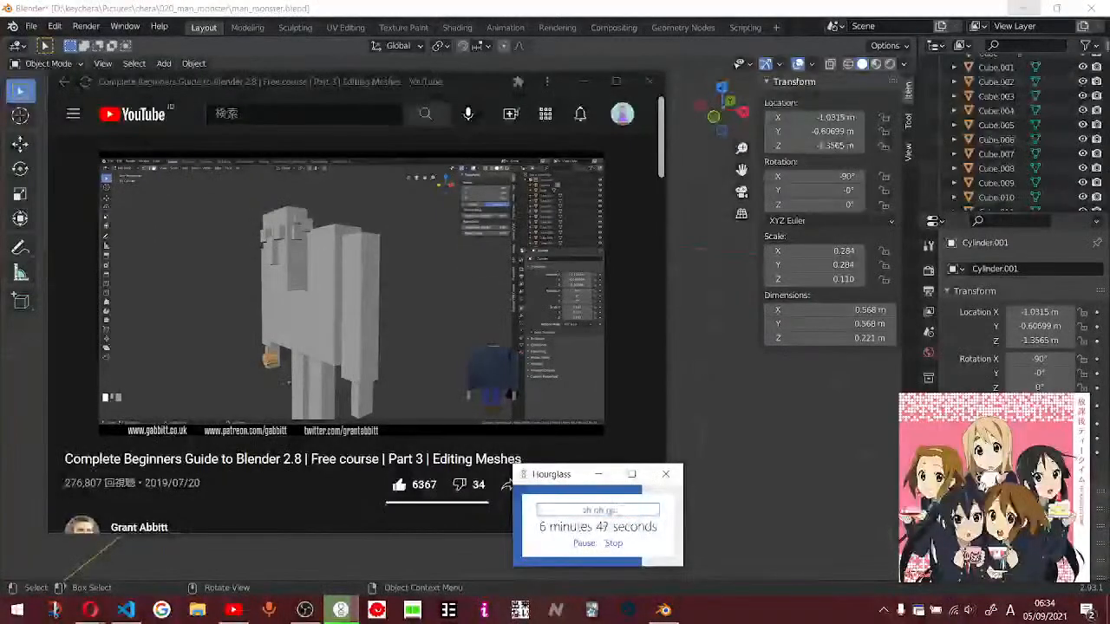
pyautogui.click(576, 512)
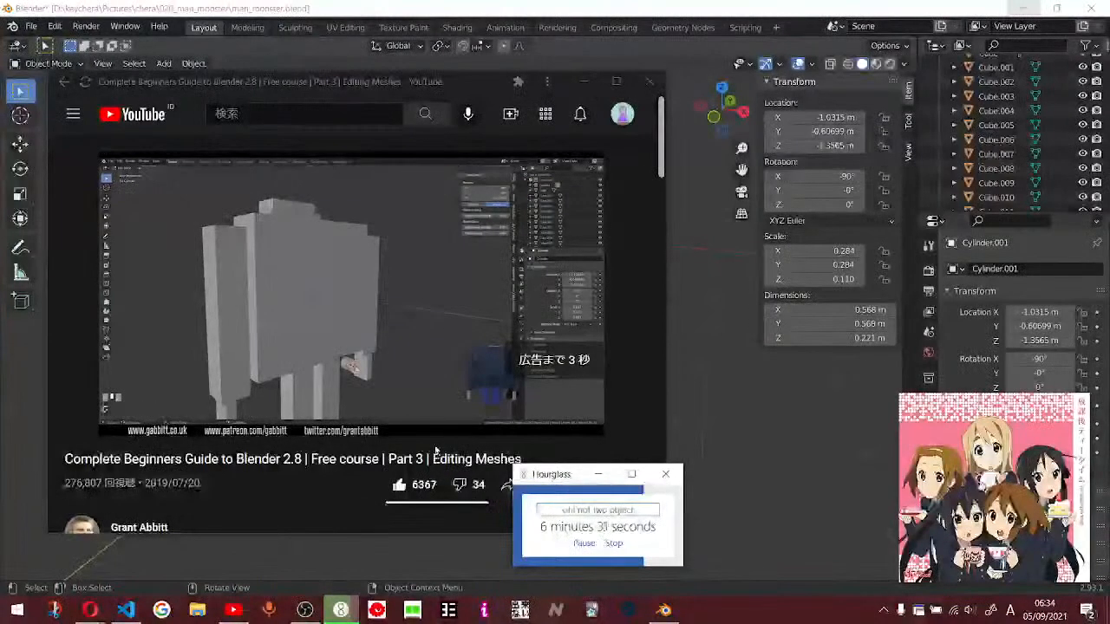
# - Mute the tutorial while the advertisement plays, skip the ad, restore the sound, and pause at about 10:44
pyautogui.moveTo(311, 399)
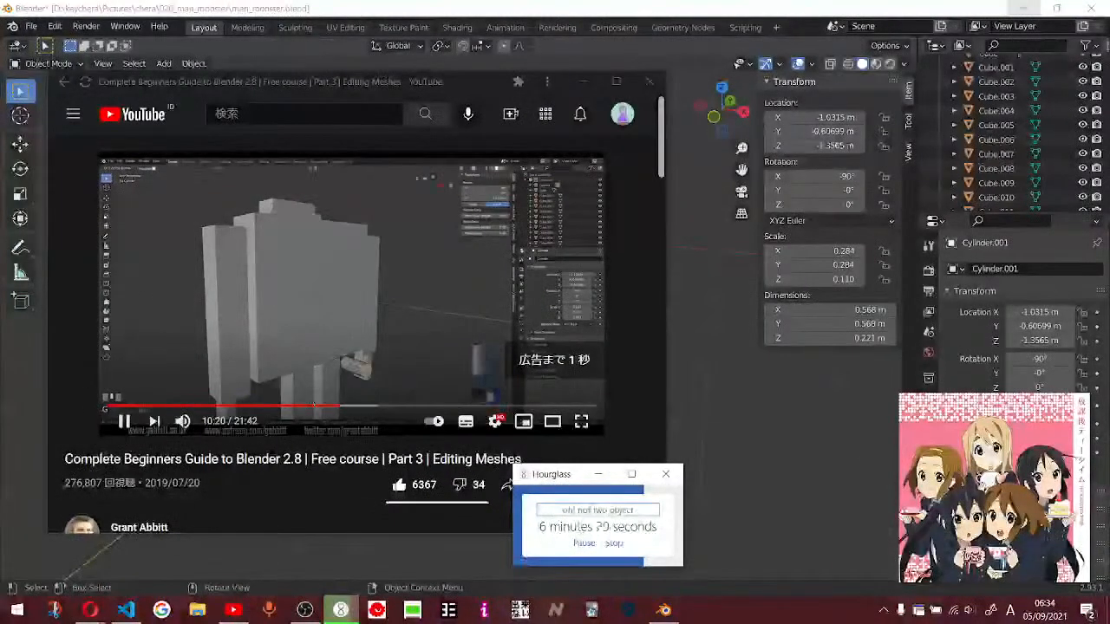
pyautogui.click(182, 423)
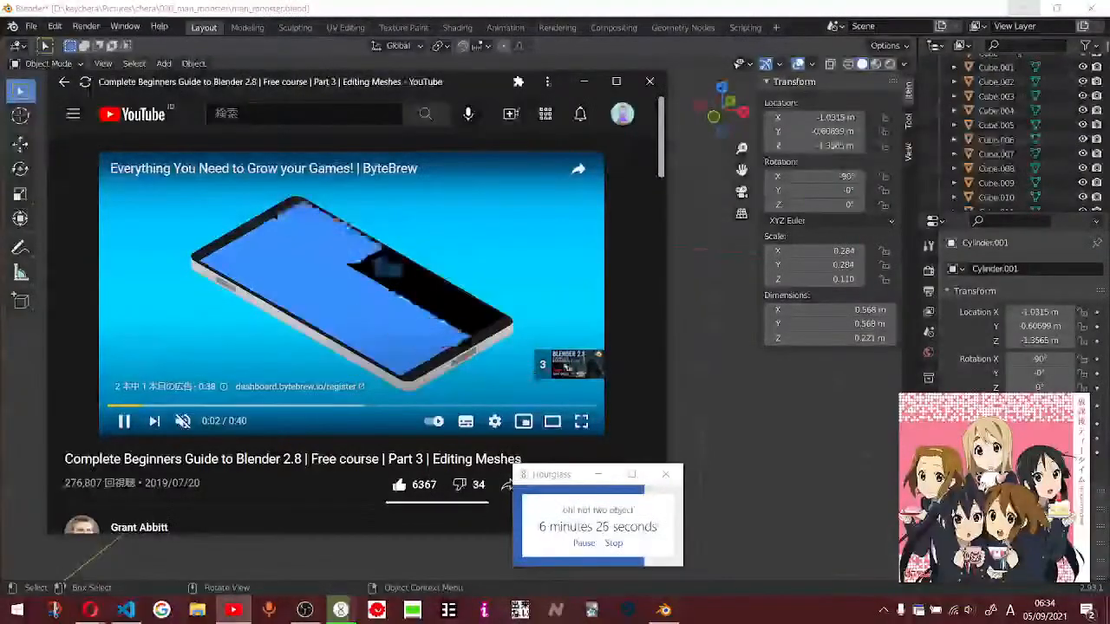
pyautogui.click(560, 368)
pyautogui.click(181, 425)
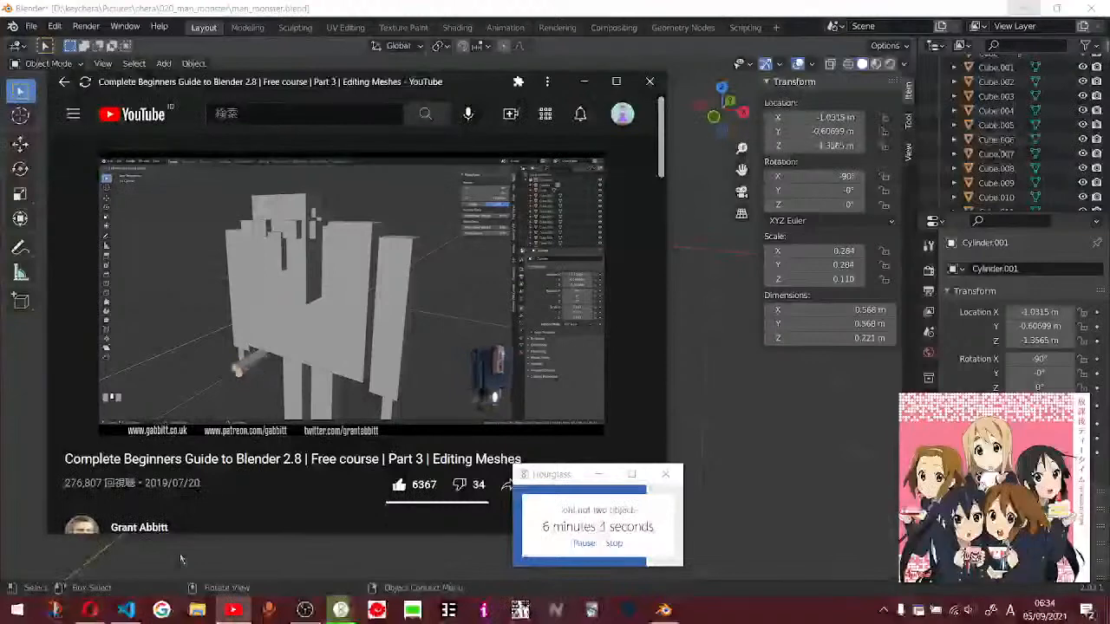
pyautogui.click(336, 310)
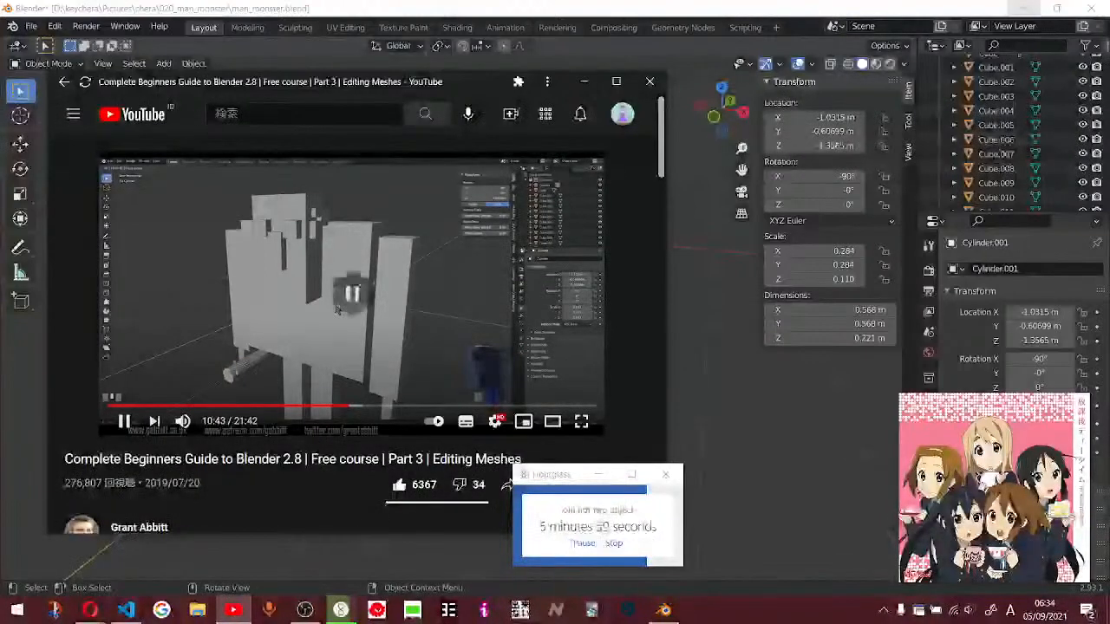
pyautogui.press('Left')
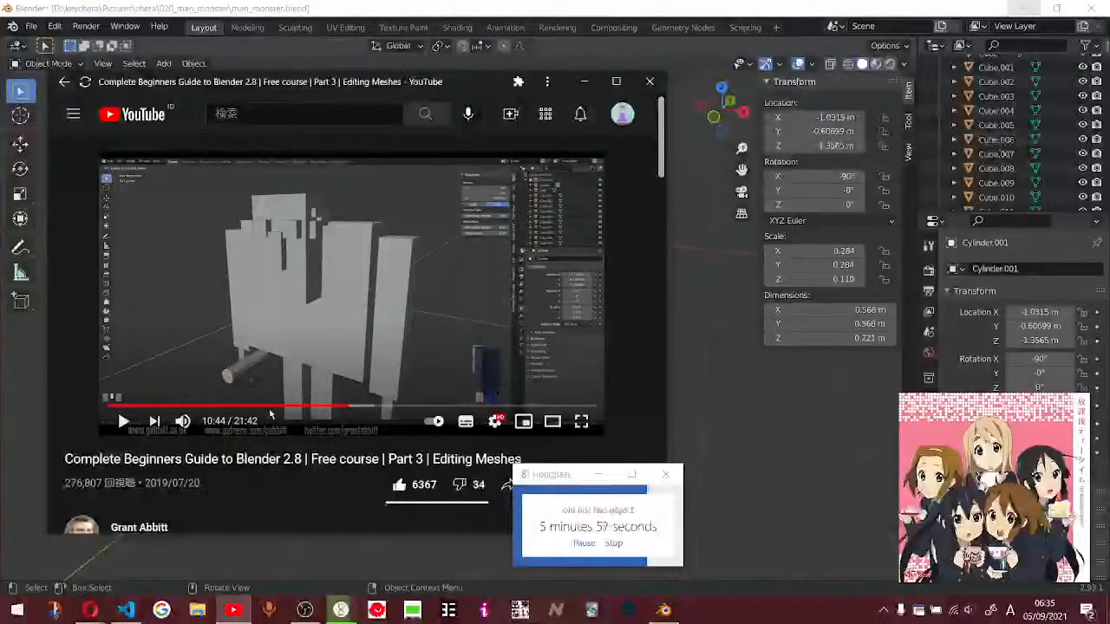
# - Switch back to Blender, select the hammer head and handle together, and inspect them up close in Edit Mode
pyautogui.hotkey('alt', 'Tab')
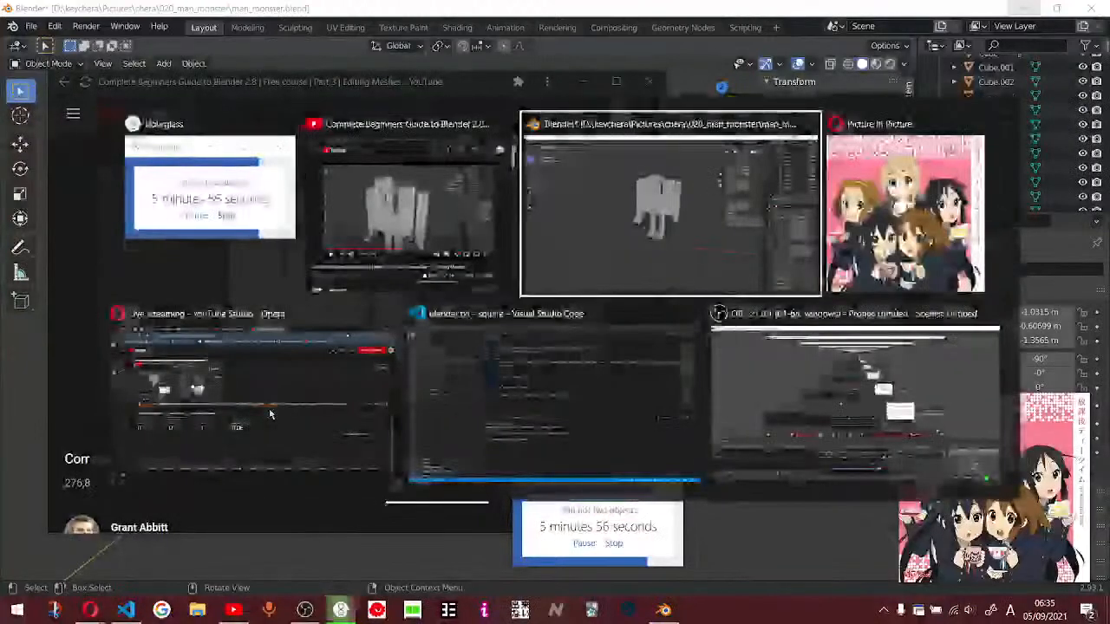
pyautogui.moveTo(328, 372); pyautogui.dragTo(288, 372, button='middle')
pyautogui.scroll(4, 413, 386)
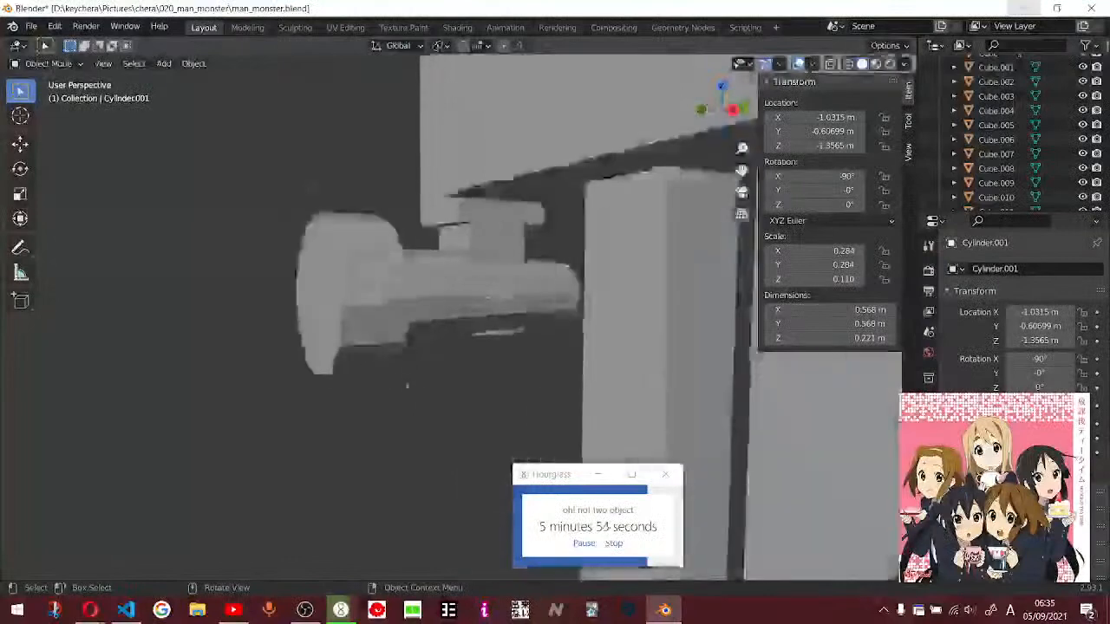
pyautogui.moveTo(408, 384); pyautogui.dragTo(351, 377, button='middle')
pyautogui.moveTo(305, 166); pyautogui.dragTo(439, 389)
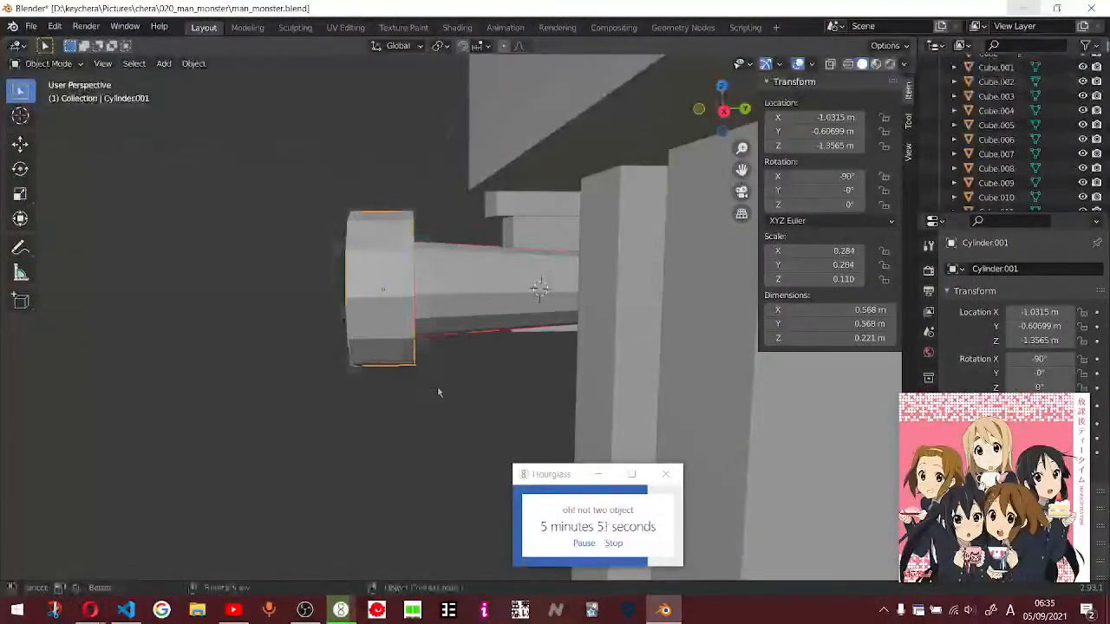
pyautogui.moveTo(439, 389); pyautogui.dragTo(417, 367, button='middle')
pyautogui.press('Tab')
pyautogui.moveTo(464, 406); pyautogui.dragTo(422, 444, button='middle')
pyautogui.press('Tab')
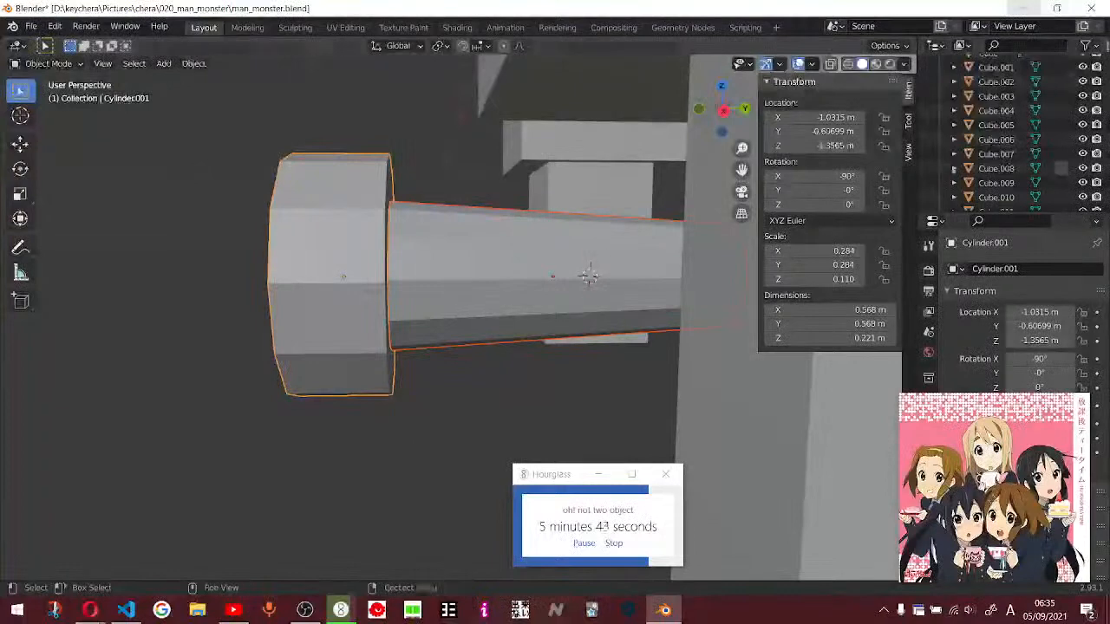
# - Find the two cylinders in the Outliner, clear the selection, and select the hammer head and handle again
pyautogui.scroll(-6, 1023, 156)
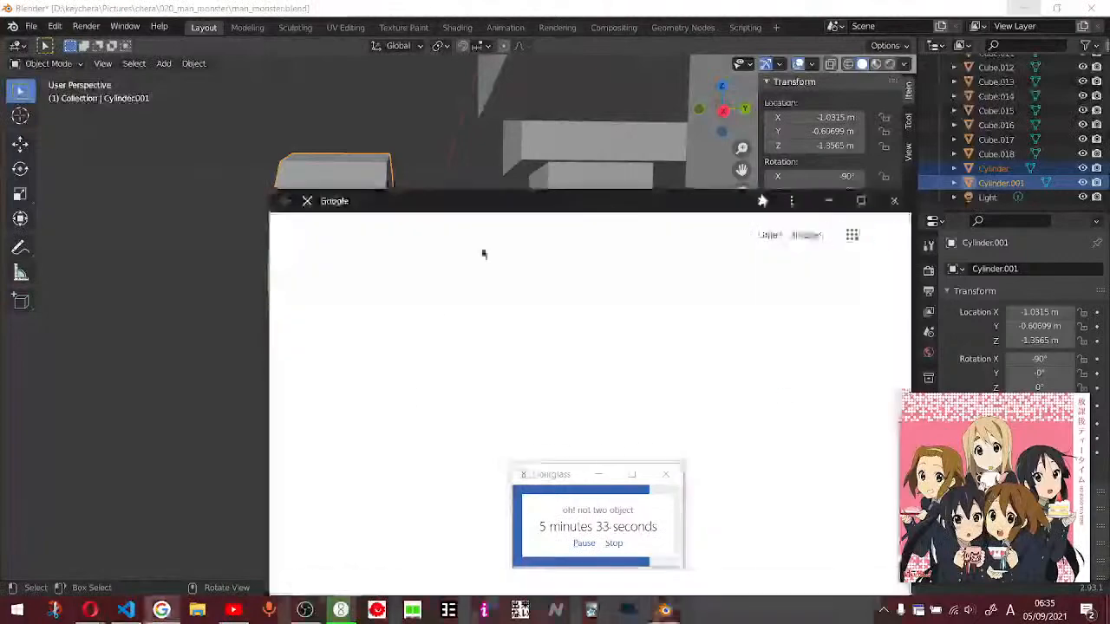
pyautogui.click(457, 186)
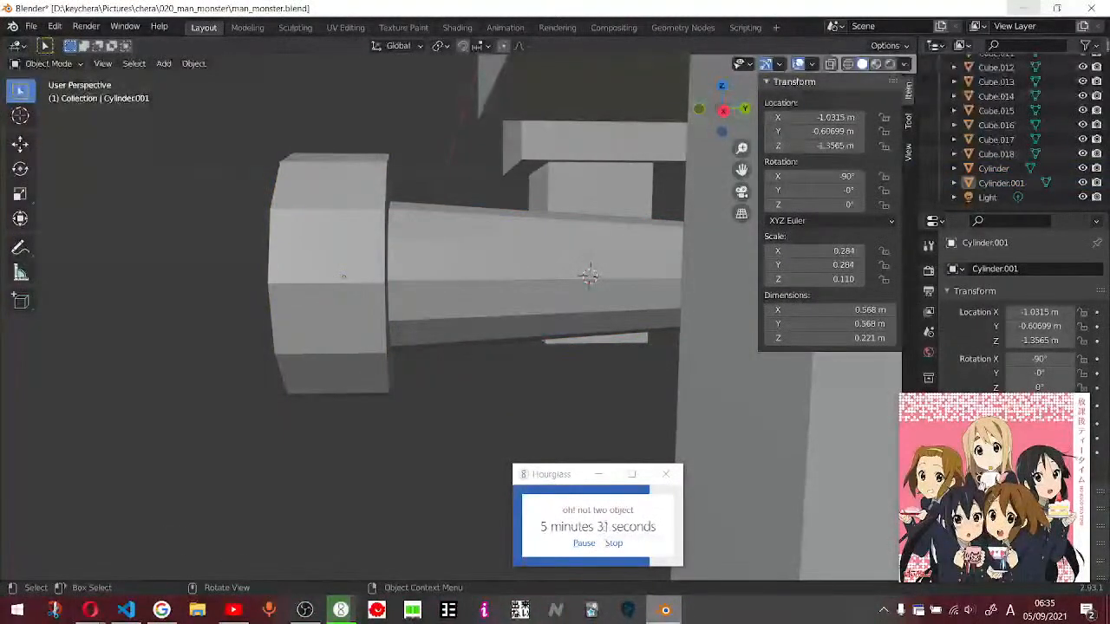
pyautogui.moveTo(239, 123); pyautogui.dragTo(436, 370)
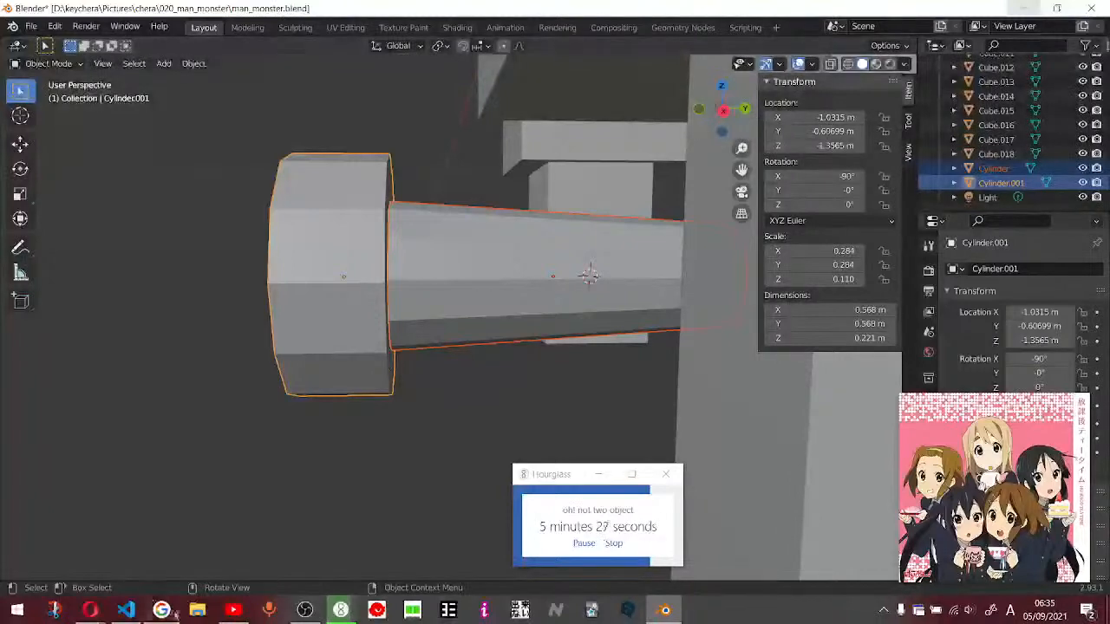
# - Switch to Google, search for "blender join objects", read the joining instructions, and return to the Blender viewport
pyautogui.click(161, 609)
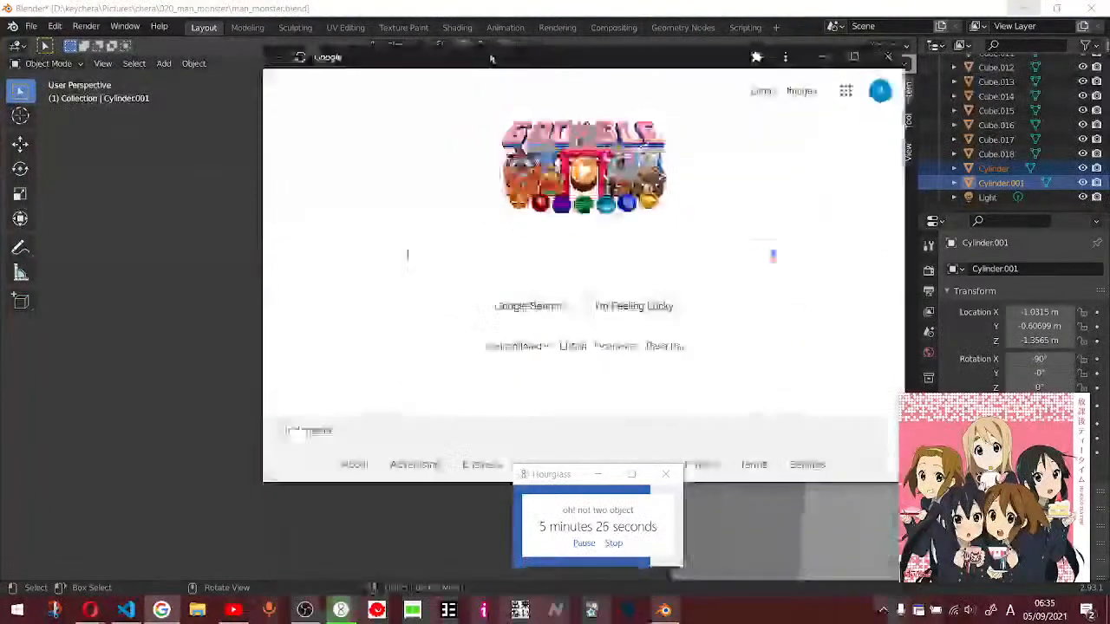
pyautogui.click(429, 256)
pyautogui.write('blender')
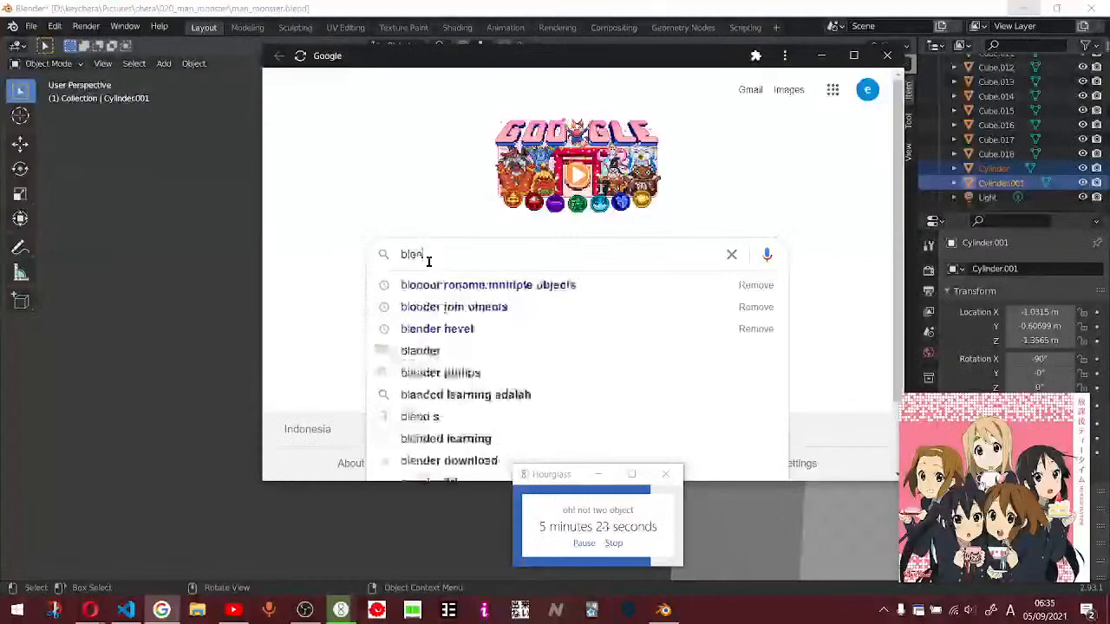
pyautogui.write(' j')
pyautogui.press('Down')
pyautogui.press('Return')
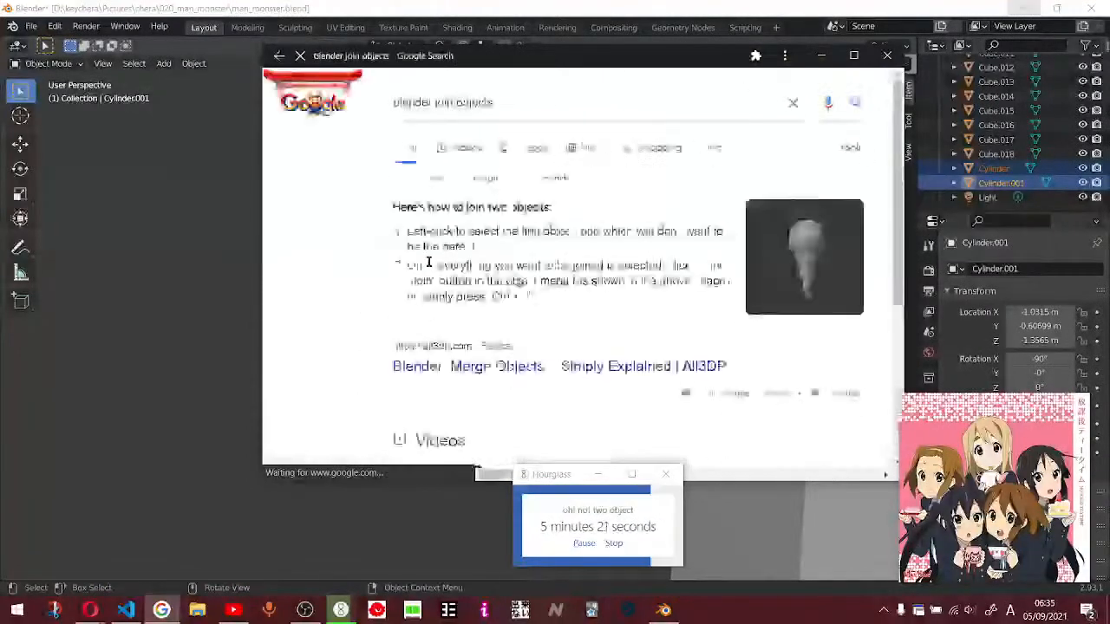
pyautogui.click(165, 374)
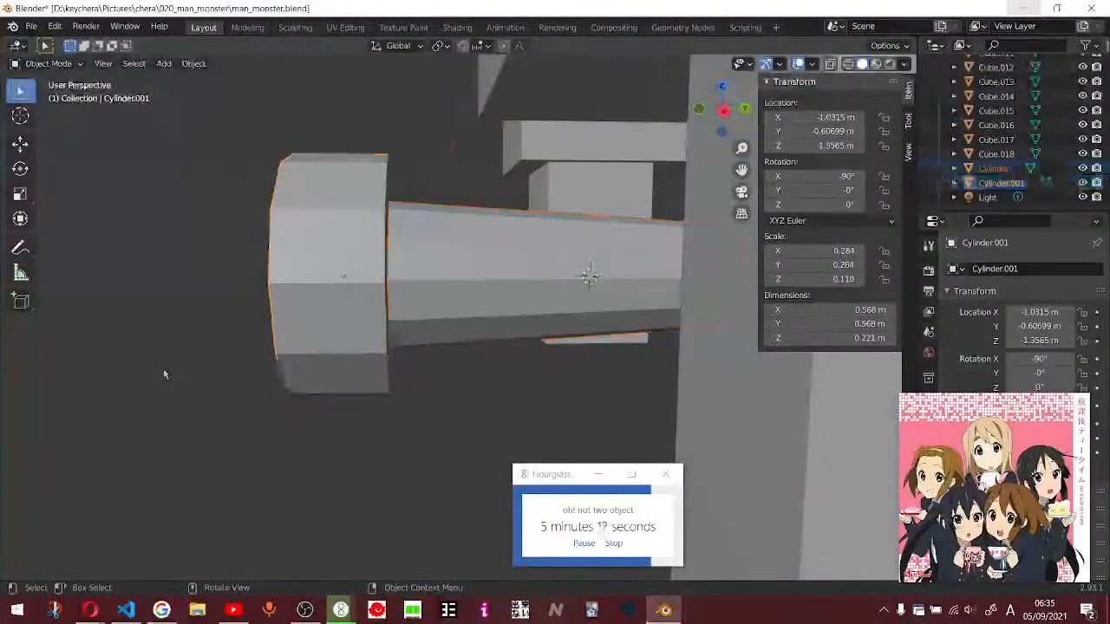
# - Select the hammer head and handle together, open both in Edit Mode, and clear the mesh selection
pyautogui.press('Tab')
pyautogui.moveTo(288, 161); pyautogui.dragTo(468, 356)
pyautogui.press('Tab')
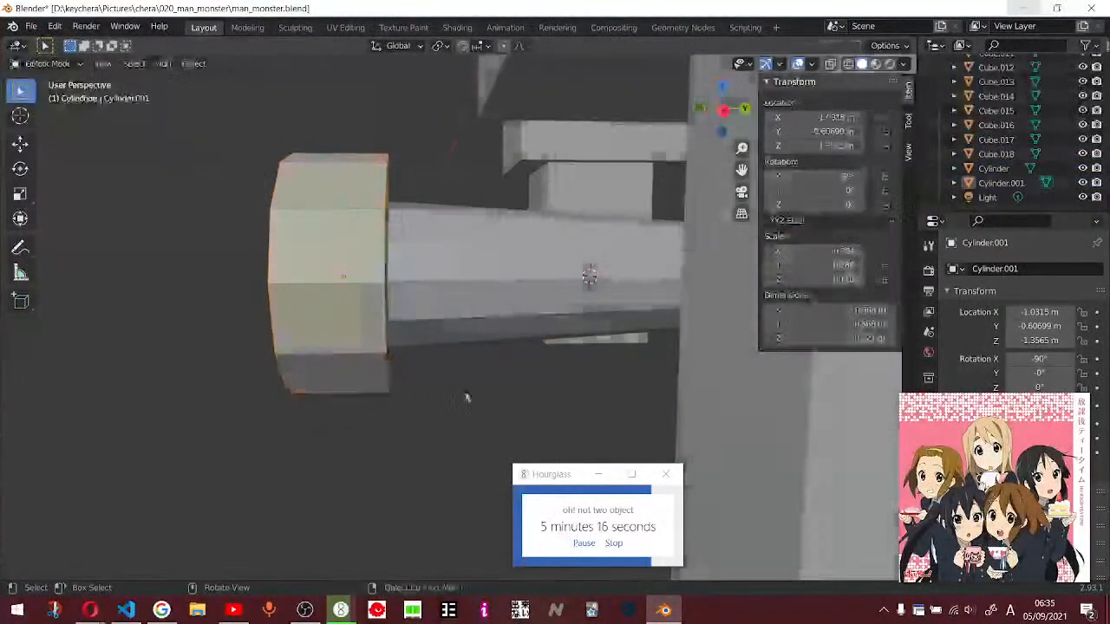
pyautogui.moveTo(237, 159); pyautogui.dragTo(438, 343)
pyautogui.press('Tab')
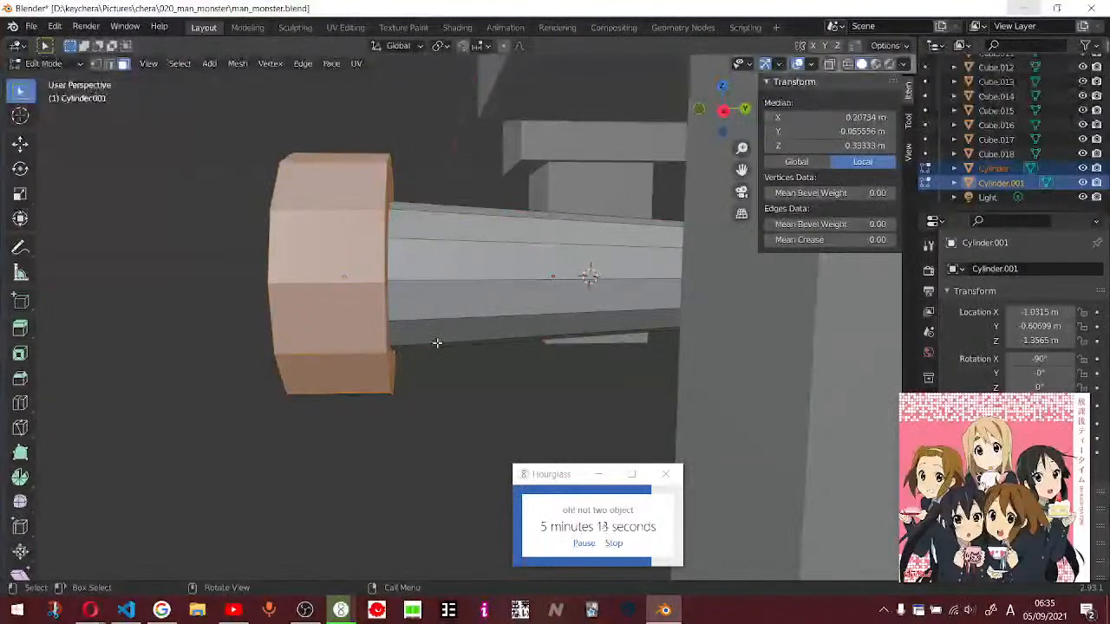
pyautogui.press('ctrl')
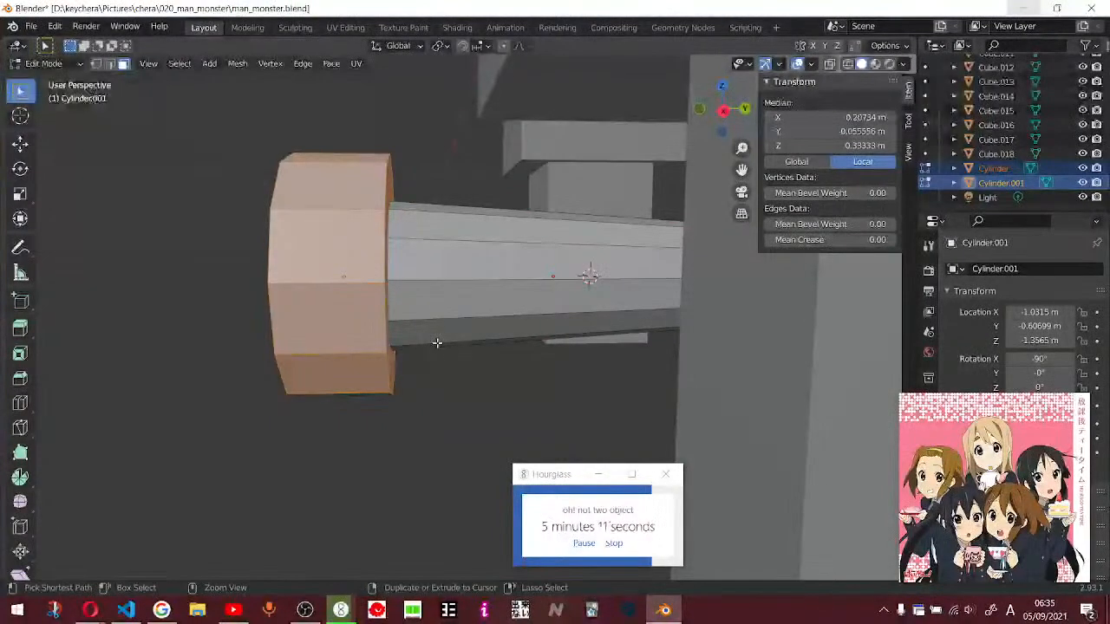
pyautogui.click(436, 367)
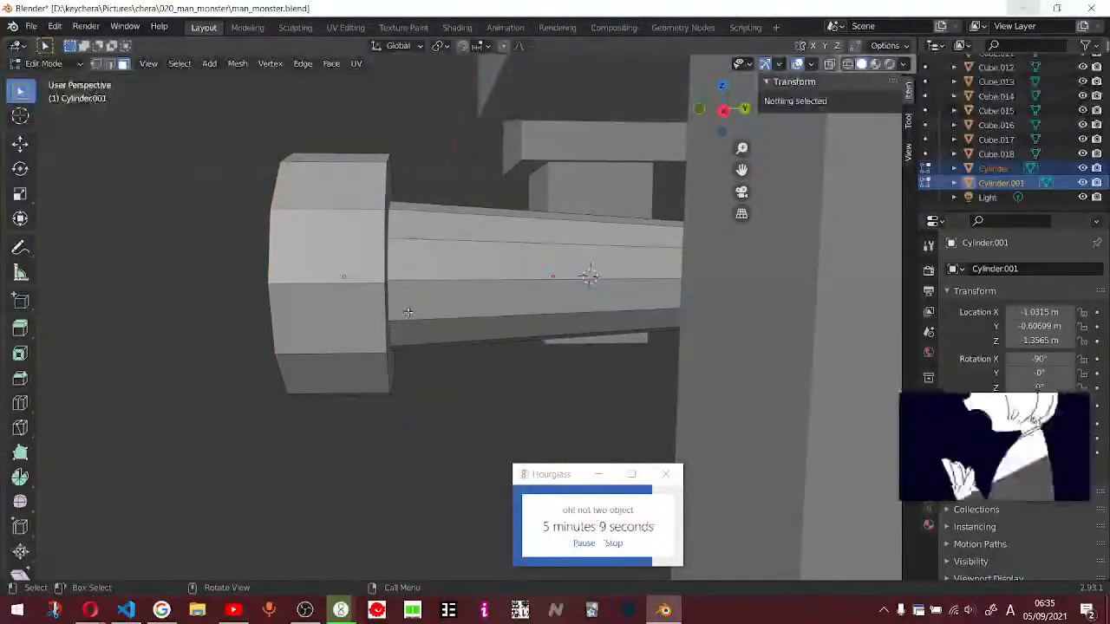
# - Return to Object Mode and join the hammer head and handle into a single object
pyautogui.press('Tab')
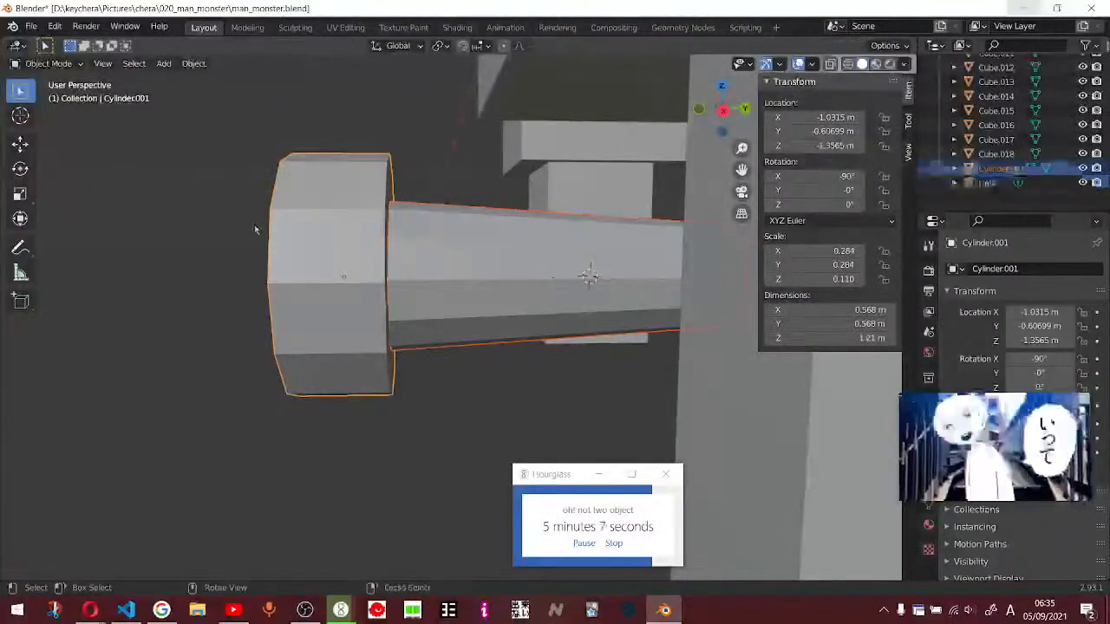
pyautogui.press('ctrl')
pyautogui.scroll(4, 433, 298)
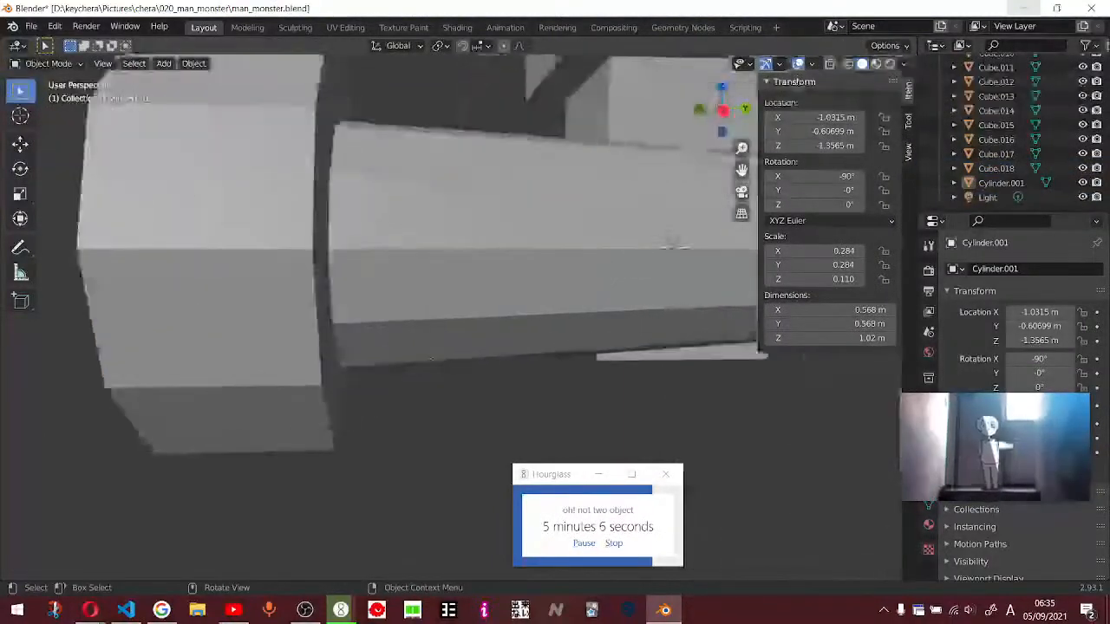
# - Examine in Edit Mode how the joined head and handle meet, picking individual side faces on both parts
pyautogui.press('Tab')
pyautogui.moveTo(469, 384); pyautogui.dragTo(511, 408, button='middle')
pyautogui.click(271, 208)
pyautogui.click(319, 196)
pyautogui.moveTo(362, 234); pyautogui.dragTo(323, 248, button='middle')
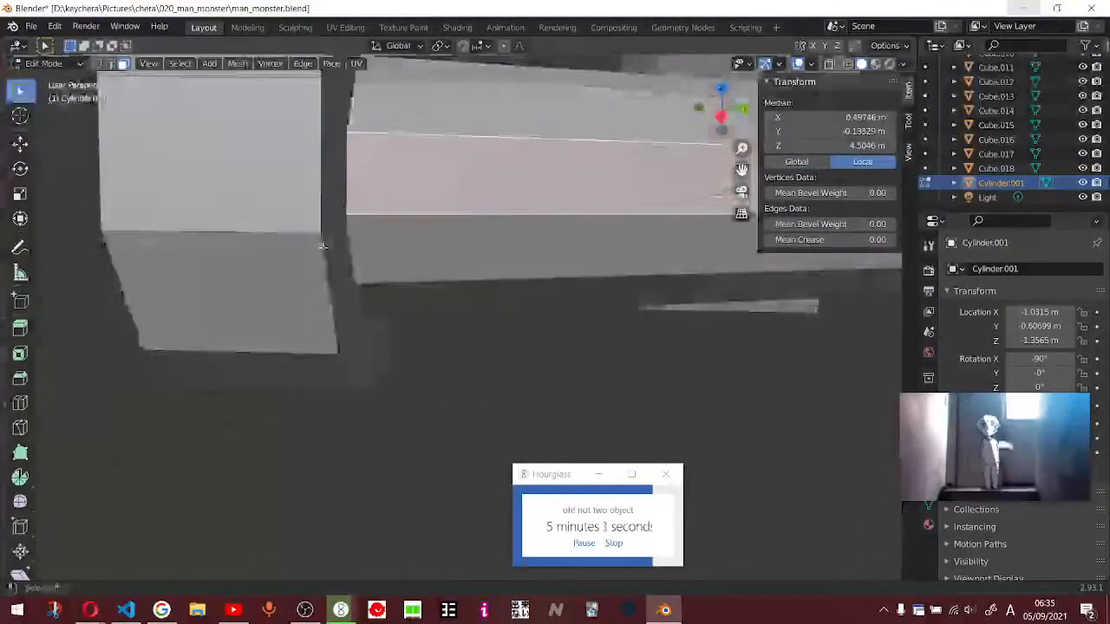
pyautogui.click(290, 212)
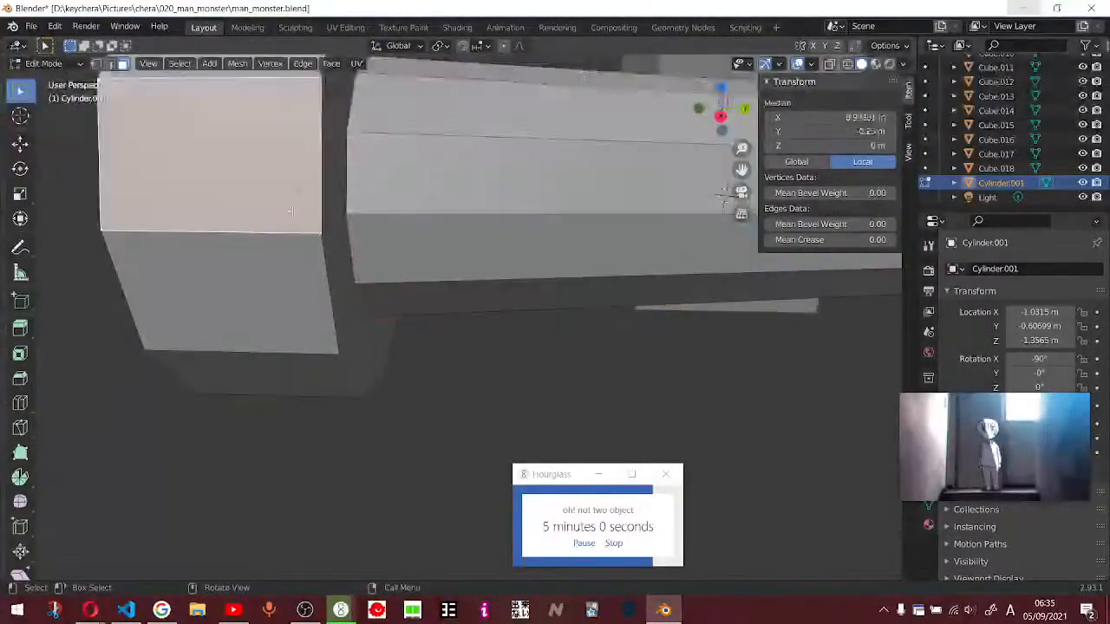
pyautogui.click(397, 232)
pyautogui.moveTo(399, 230); pyautogui.dragTo(451, 224, button='middle')
pyautogui.scroll(-3, 664, 124)
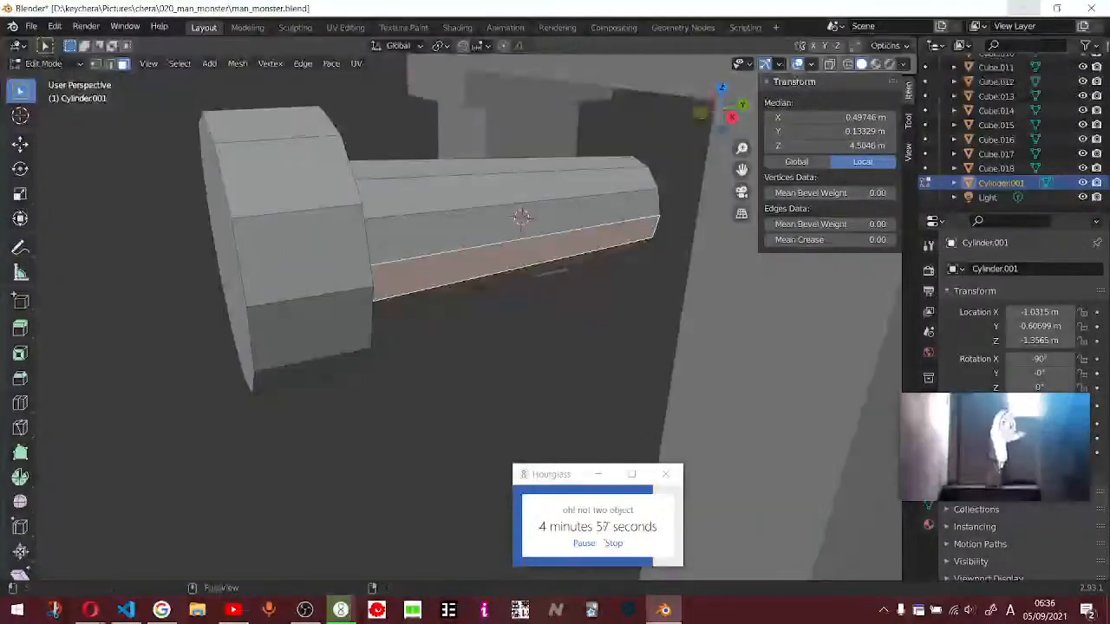
pyautogui.moveTo(521, 217); pyautogui.dragTo(381, 298, button='middle')
# - Switch to the Google results and search for "blender merge vertices"
pyautogui.hotkey('alt', 'Tab')
pyautogui.scroll(-3, 529, 317)
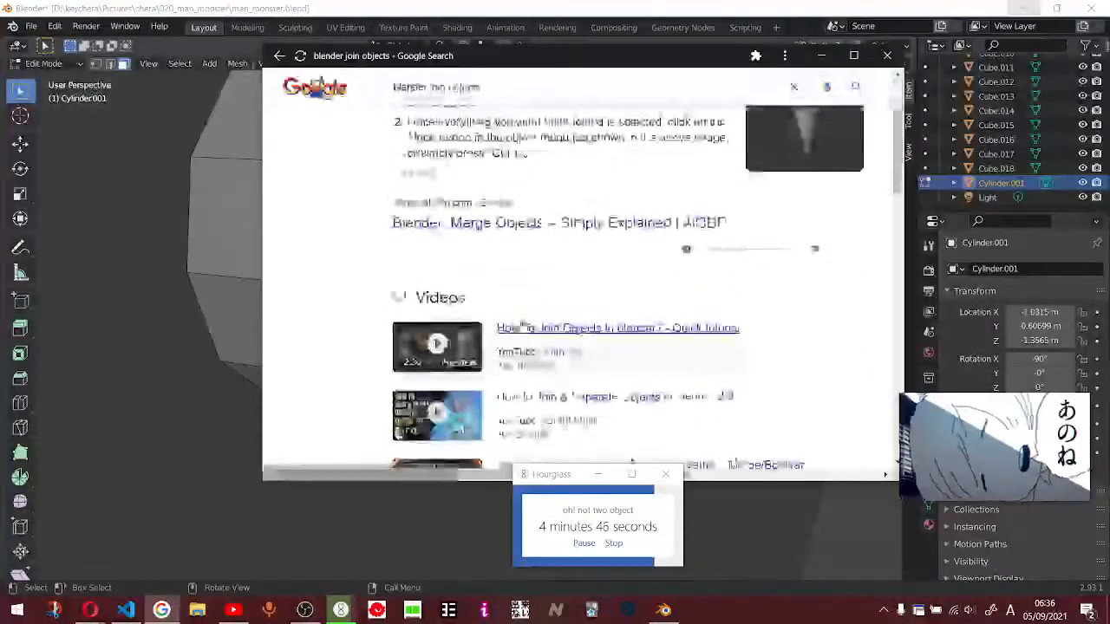
pyautogui.scroll(3, 521, 326)
pyautogui.moveTo(500, 105); pyautogui.dragTo(430, 101)
pyautogui.press('BackSpace')
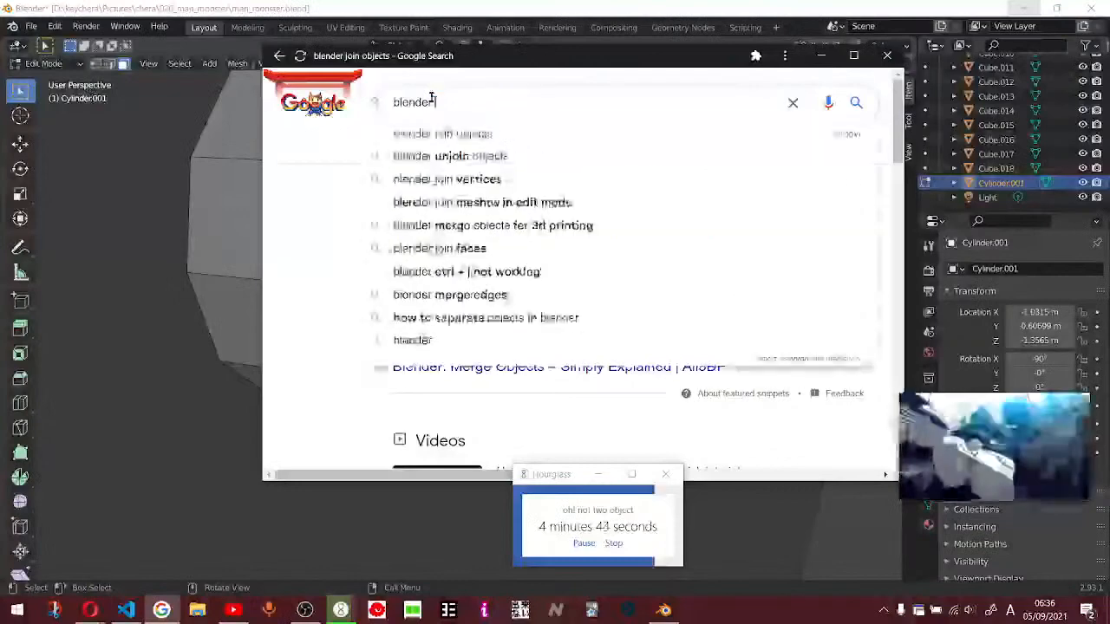
pyautogui.write('merge')
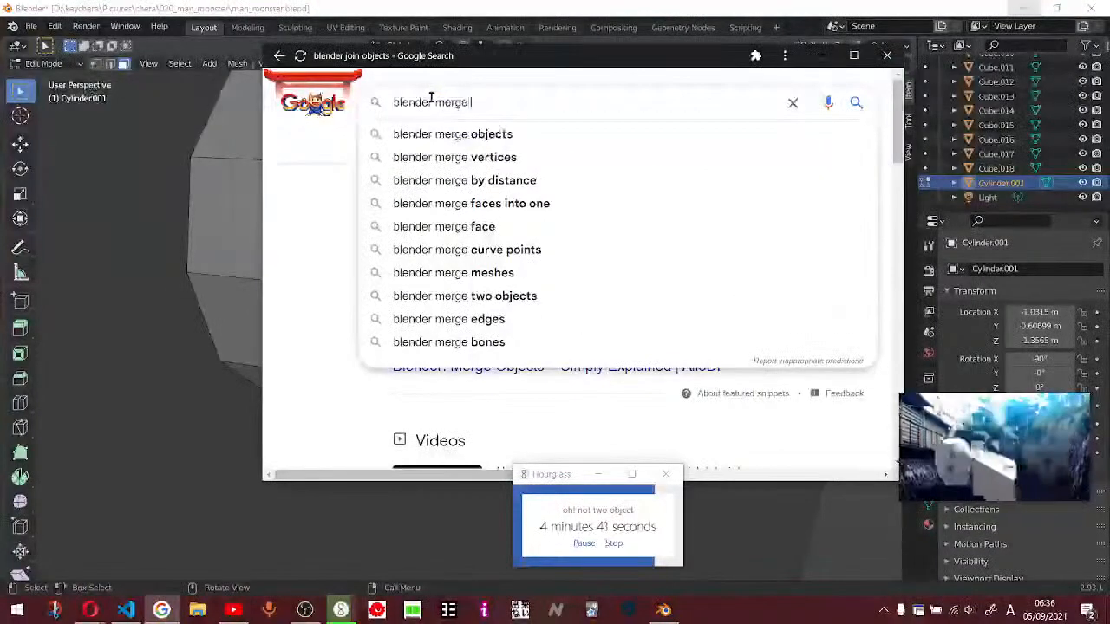
pyautogui.press('Down')
pyautogui.press('Down')
pyautogui.press('Up')
pyautogui.press('Down')
pyautogui.press('Return')
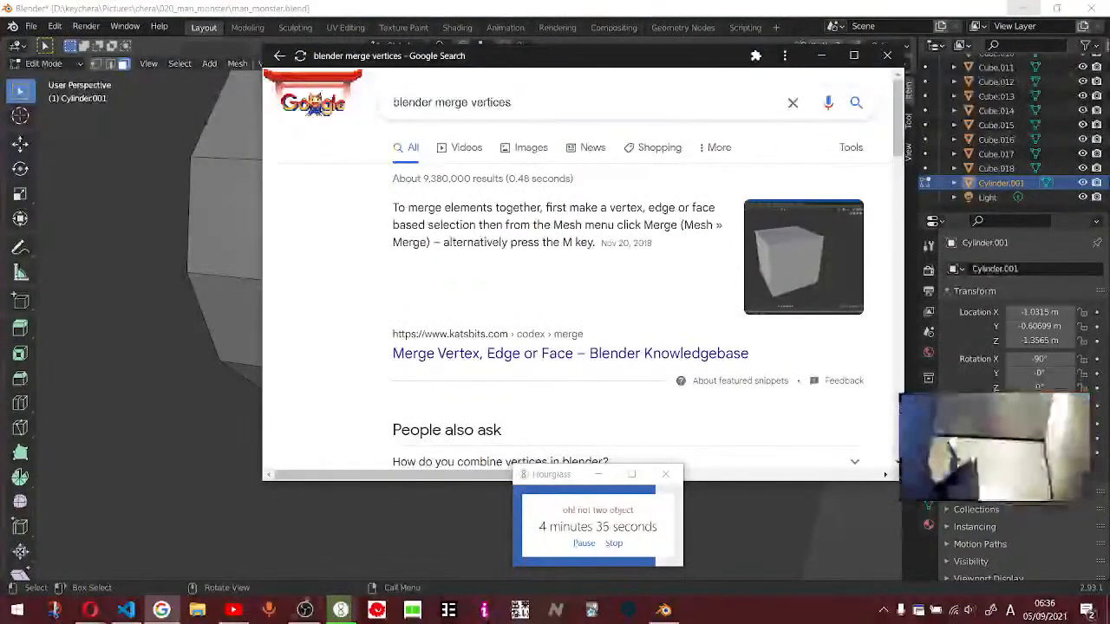
# - Switch back to Blender, check the gap between head and handle, and return to the Google merging instructions
pyautogui.click(310, 568)
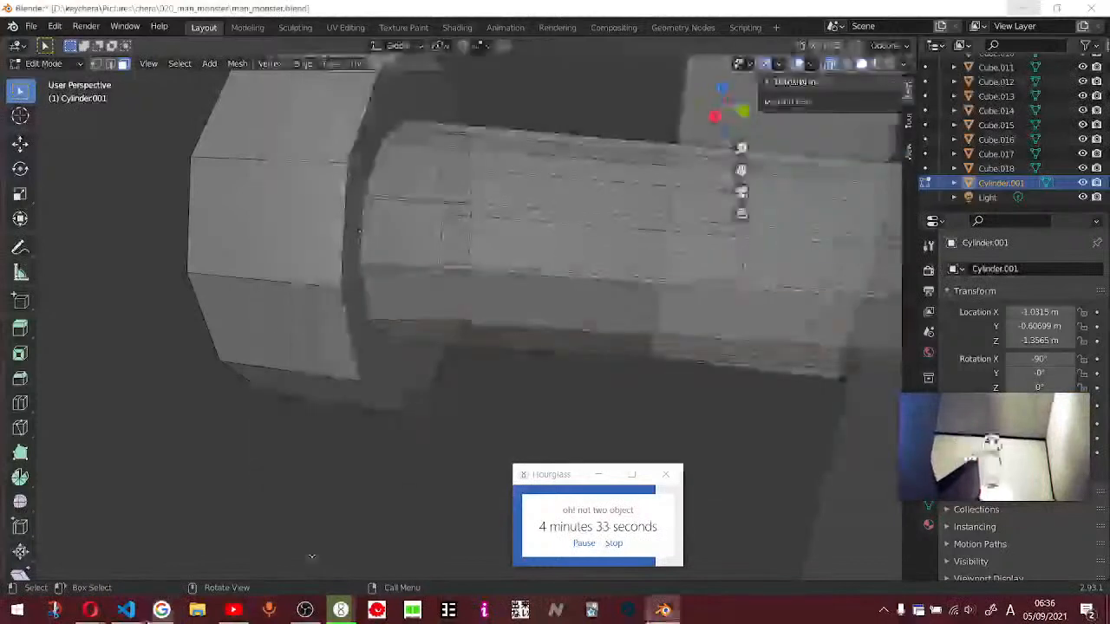
pyautogui.scroll(-1, 324, 488)
pyautogui.scroll(1, 325, 486)
pyautogui.hotkey('alt', 'Tab')
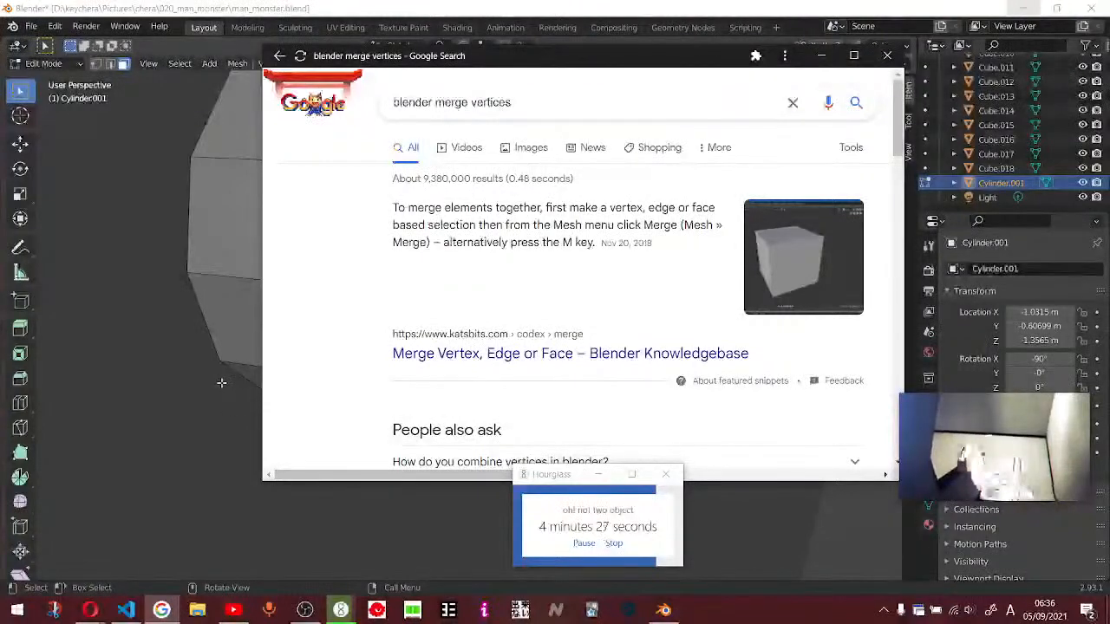
# - Switch to Blender, try merging the joined hammer's entire mesh At Center, and undo the merge
pyautogui.hotkey('alt', 'Tab')
pyautogui.press('a')
pyautogui.press('m')
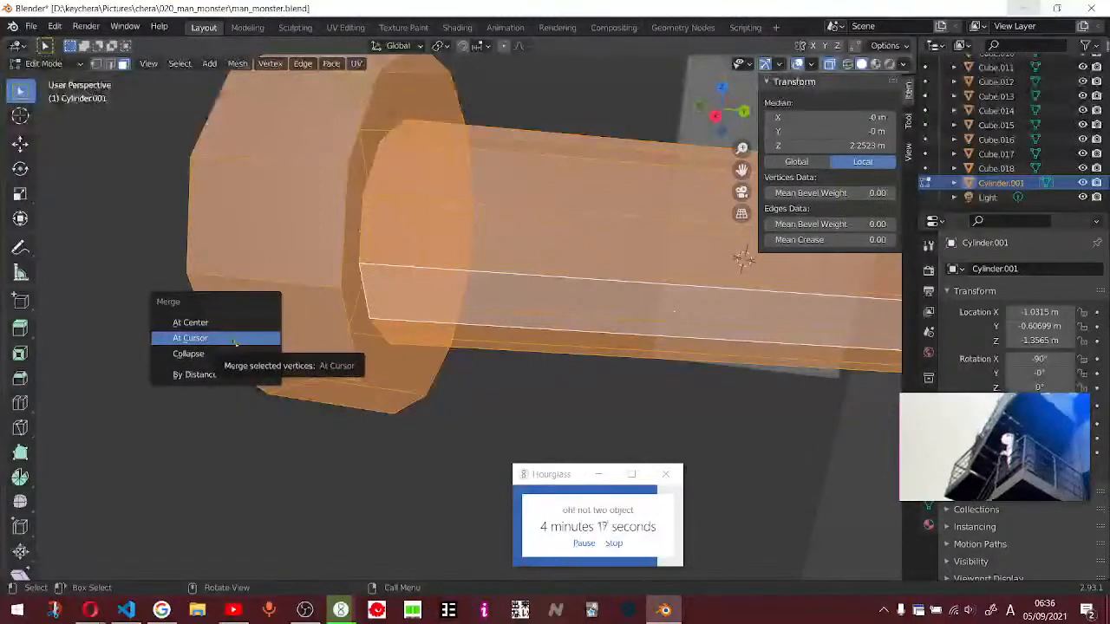
pyautogui.click(232, 329)
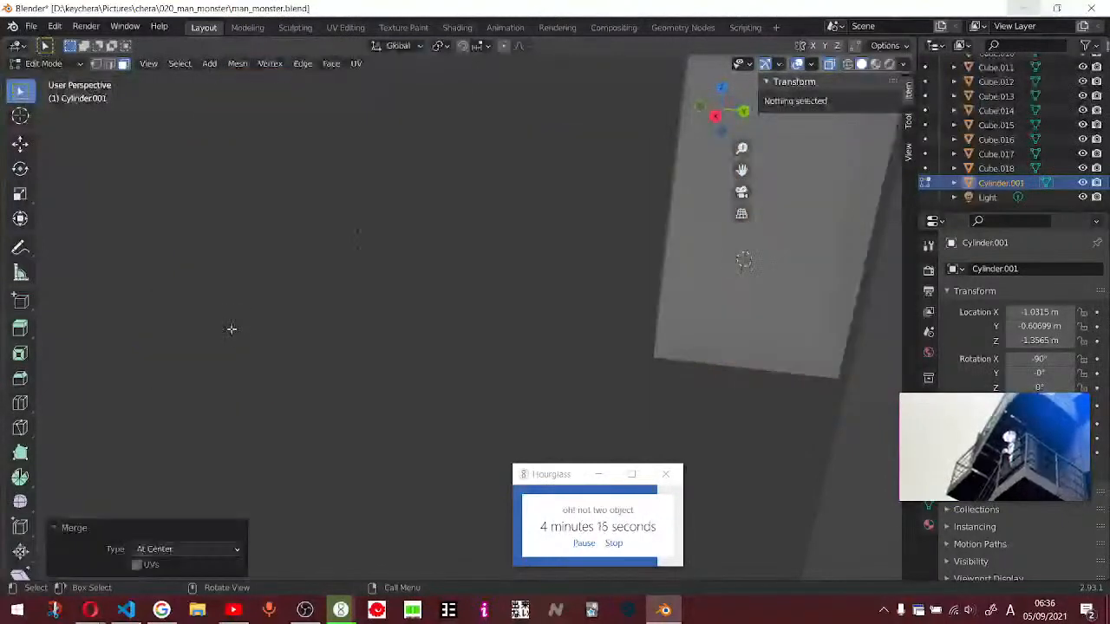
pyautogui.scroll(-8, 249, 330)
pyautogui.moveTo(251, 330); pyautogui.dragTo(422, 323, button='middle')
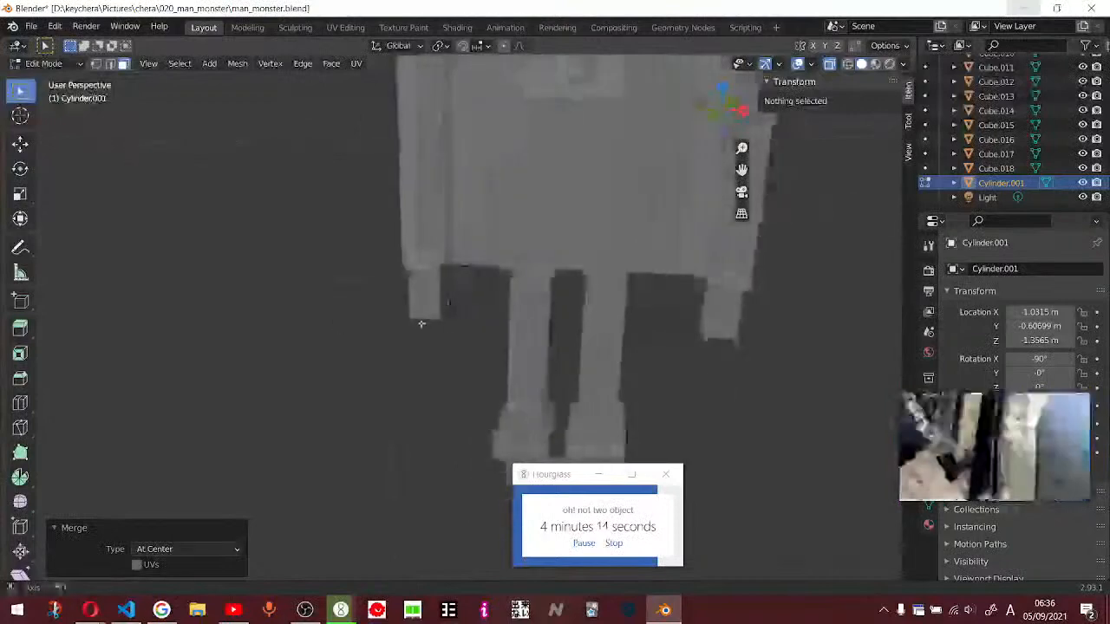
pyautogui.hotkey('ctrl', 'z')
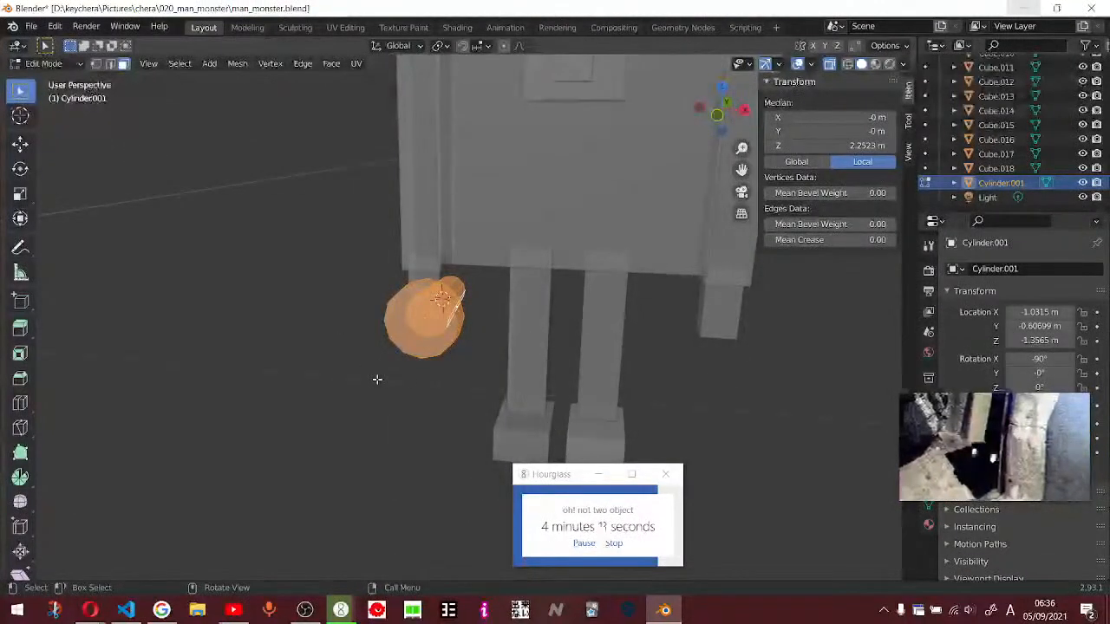
# - Clear the mesh selection and box-select the outer end of the hammer head from the side
pyautogui.click(378, 379)
pyautogui.moveTo(376, 379); pyautogui.dragTo(246, 359, button='middle')
pyautogui.scroll(4, 400, 362)
pyautogui.scroll(2, 400, 362)
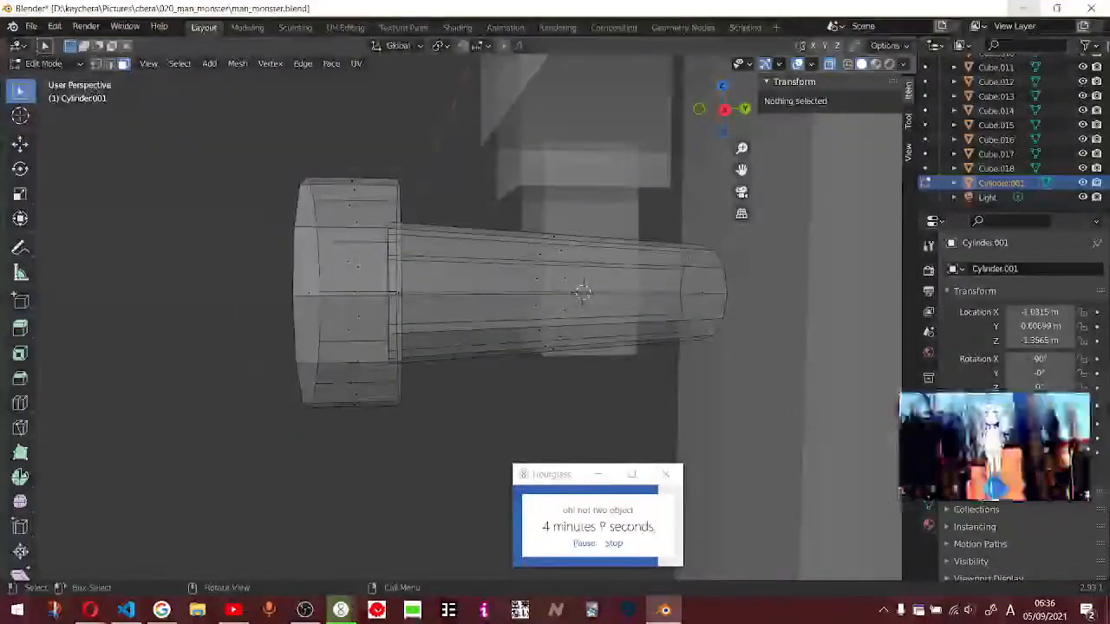
pyautogui.moveTo(228, 196); pyautogui.dragTo(348, 449)
# - Undo the mesh selections and the join until the hammer head and handle are separate objects again
pyautogui.hotkey('ctrl', 'z')
pyautogui.hotkey('ctrl', 'z')
pyautogui.hotkey('ctrl', 'z')
pyautogui.hotkey('ctrl', 'z')
pyautogui.hotkey('ctrl', 'z')
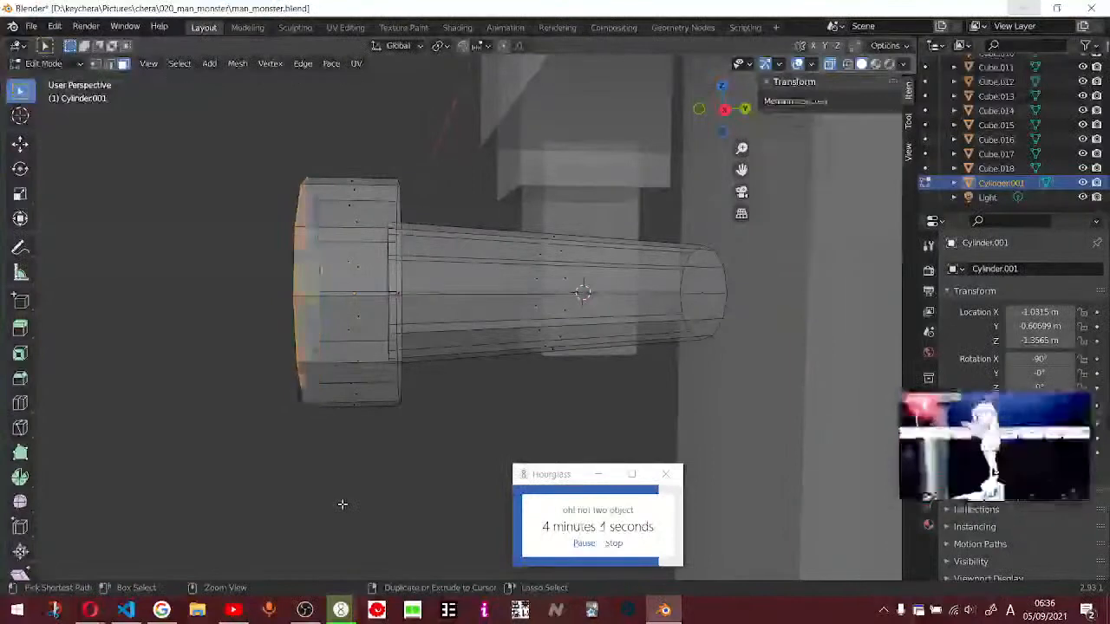
pyautogui.hotkey('ctrl', 'z')
pyautogui.hotkey('ctrl', 'z')
pyautogui.hotkey('ctrl', 'z')
pyautogui.hotkey('ctrl', 'z')
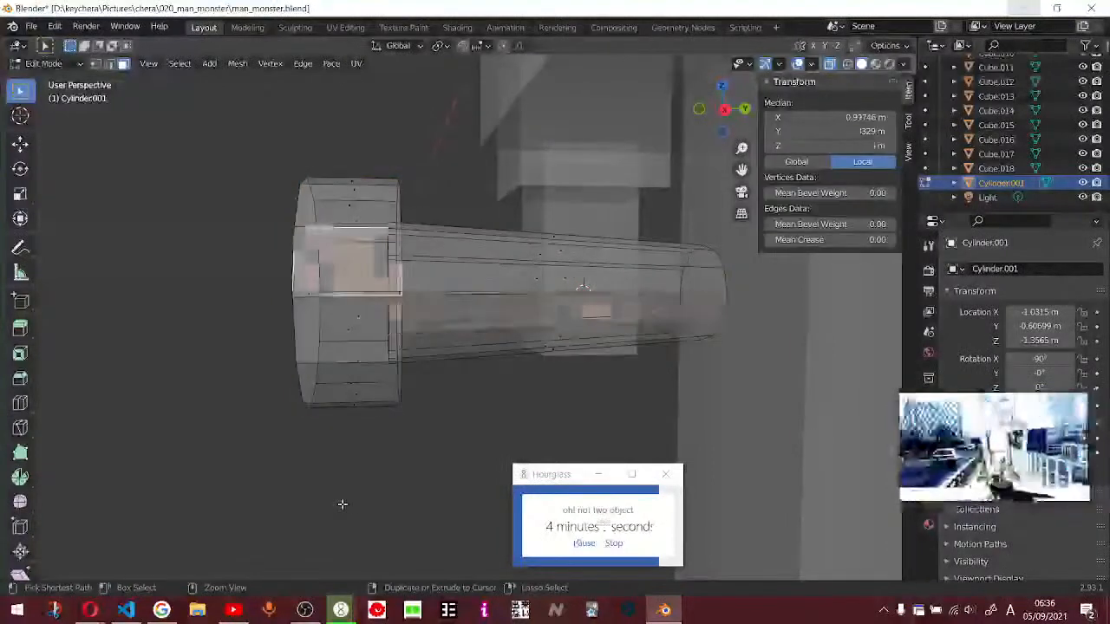
pyautogui.hotkey('ctrl', 'z')
pyautogui.hotkey('ctrl', 'z')
pyautogui.hotkey('ctrl', 'z')
pyautogui.hotkey('ctrl', 'z')
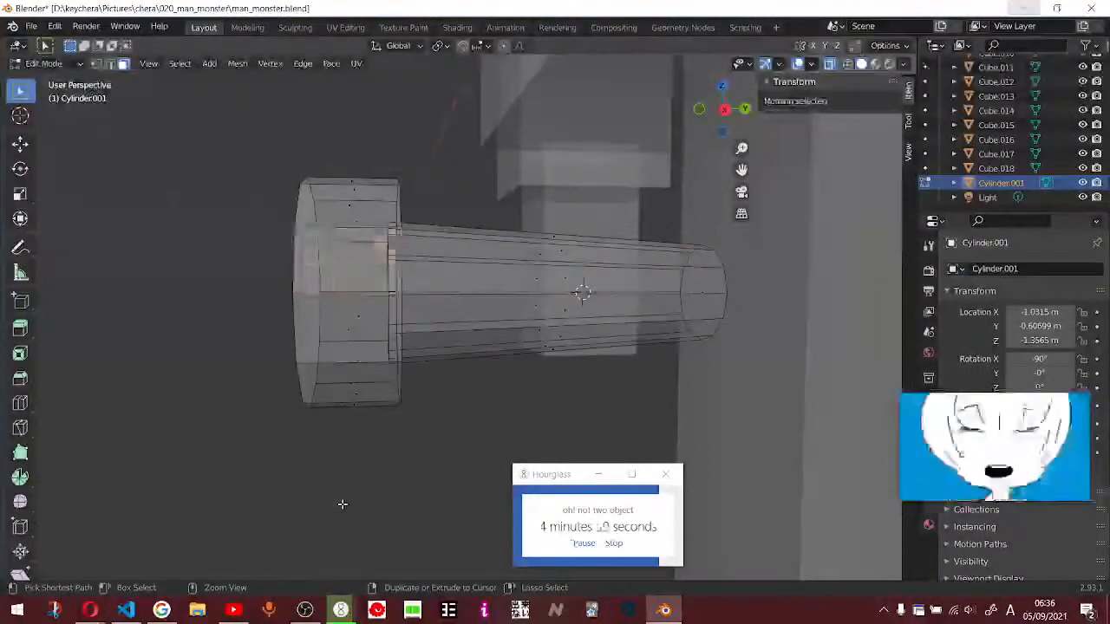
pyautogui.hotkey('ctrl', 'z')
pyautogui.hotkey('ctrl', 'z')
pyautogui.hotkey('ctrl', 'z')
pyautogui.hotkey('ctrl', 'z')
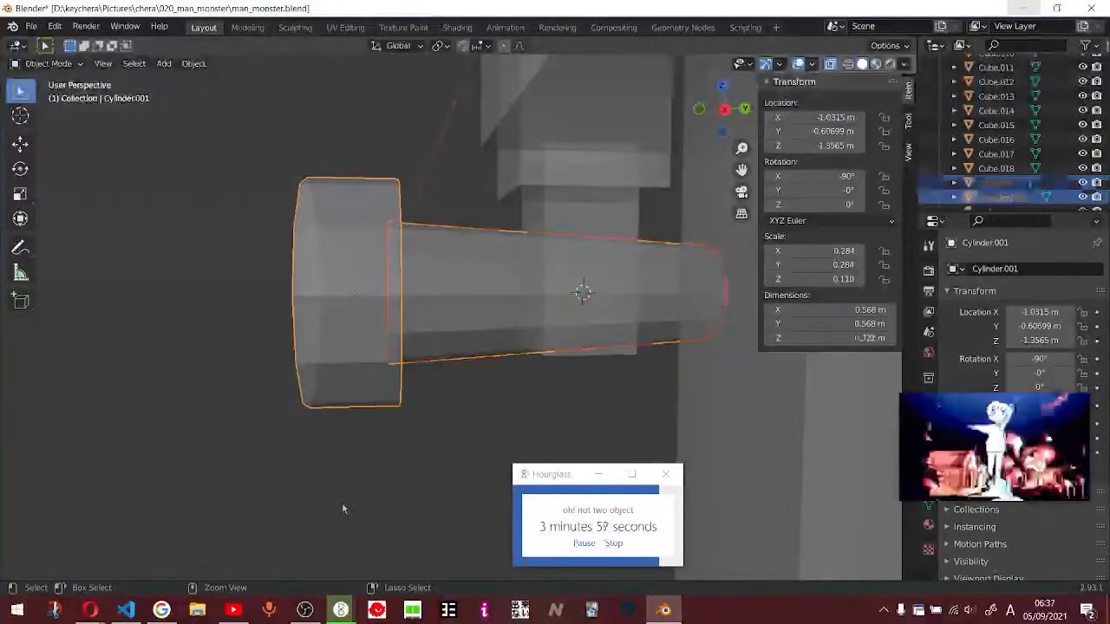
# - Delete the separate hammer head cylinder and clear the selection
pyautogui.moveTo(252, 108); pyautogui.dragTo(343, 495)
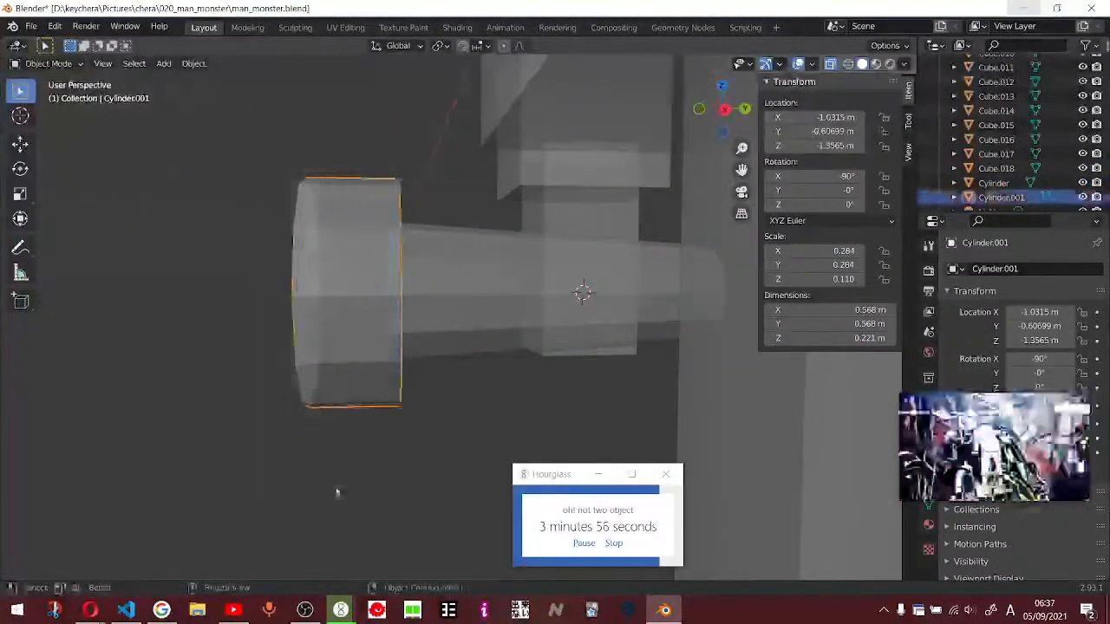
pyautogui.press('Delete')
pyautogui.moveTo(285, 226); pyautogui.dragTo(395, 442)
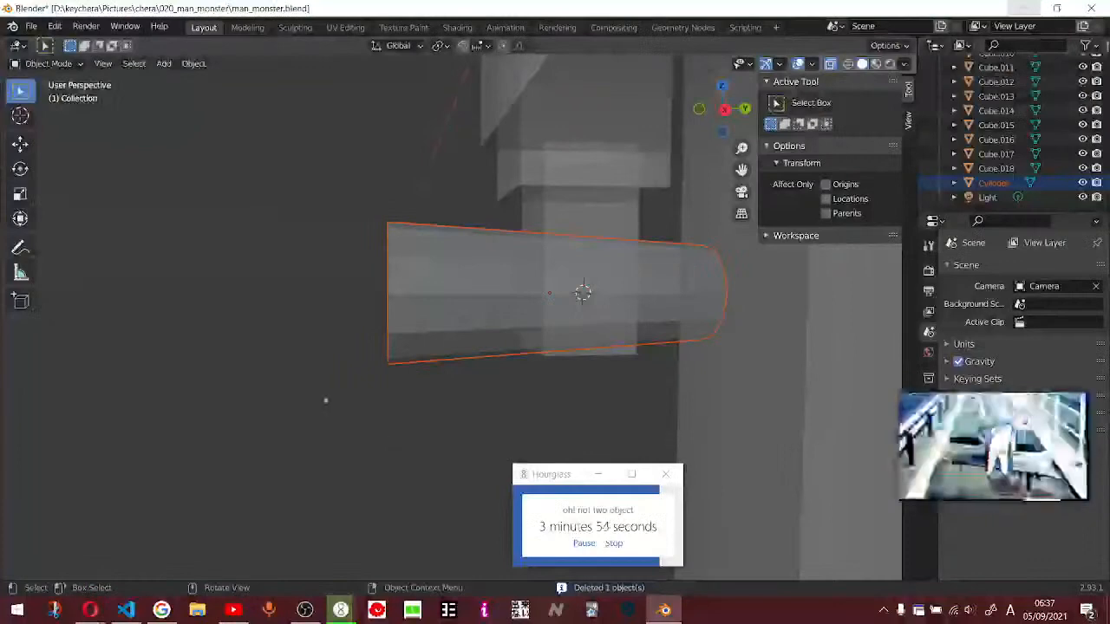
pyautogui.moveTo(325, 400); pyautogui.dragTo(377, 422, button='middle')
pyautogui.click(141, 178)
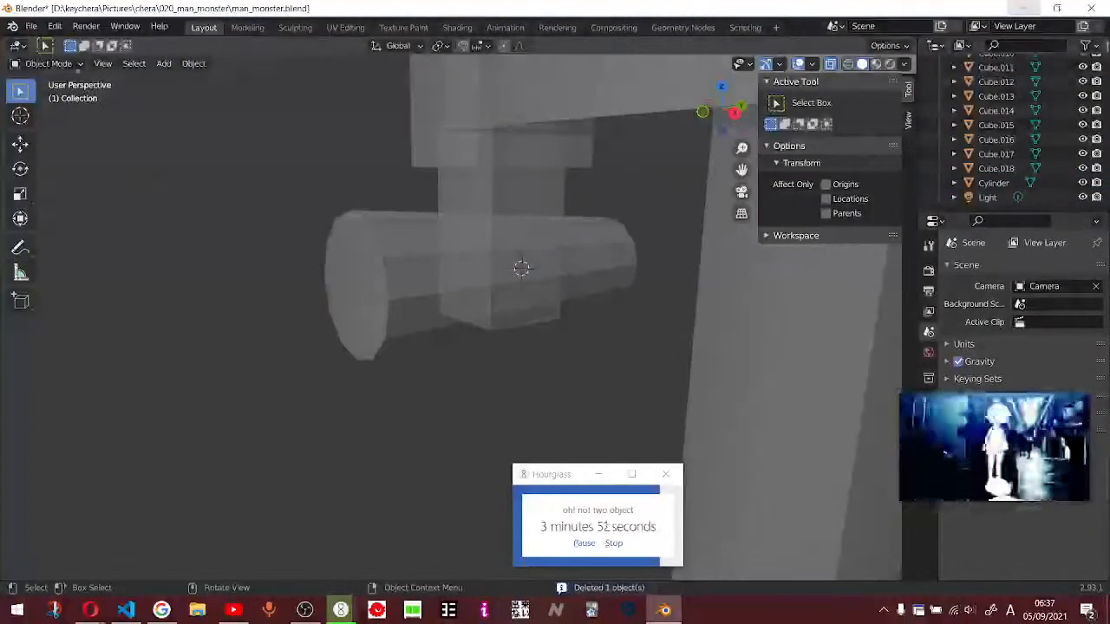
# - Extrude the handle's wide end face outward in Edit Mode to form a short extra section
pyautogui.click(430, 288)
pyautogui.press('Tab')
pyautogui.moveTo(285, 172); pyautogui.dragTo(412, 453)
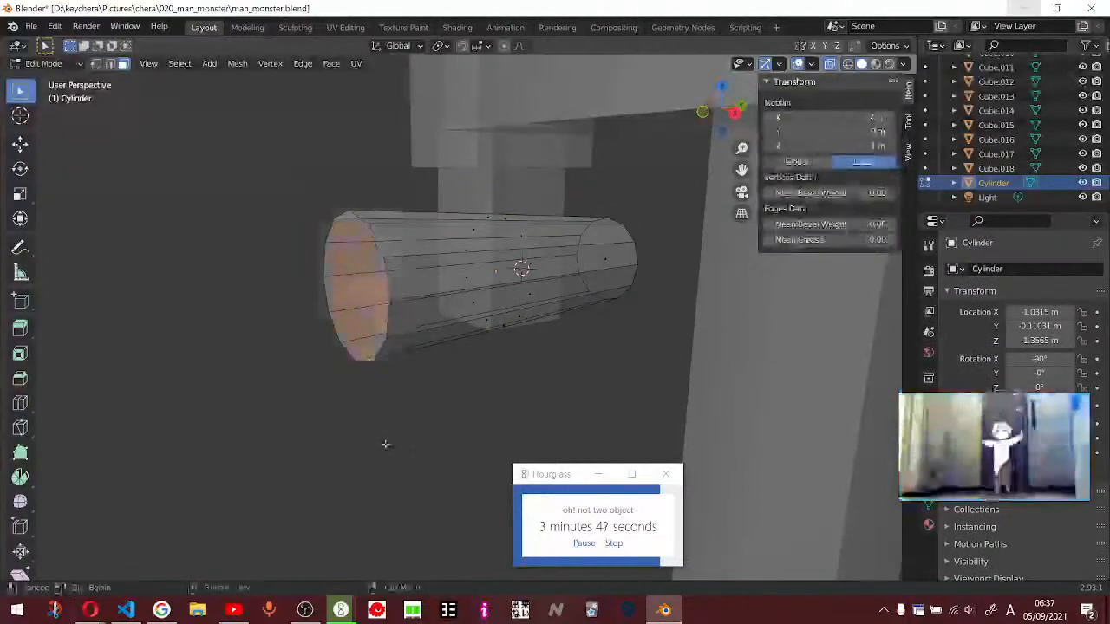
pyautogui.press('e')
pyautogui.click(322, 454)
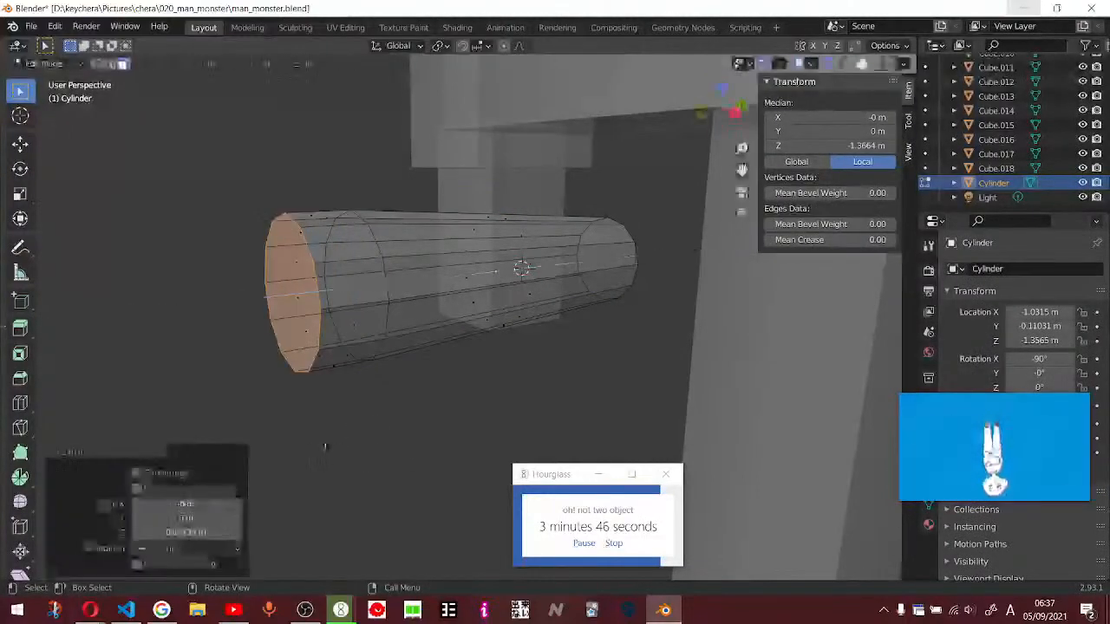
# - Try to extrude the box-selected side faces of the new end section, undo it, and clear the selection
pyautogui.moveTo(318, 199); pyautogui.dragTo(356, 404)
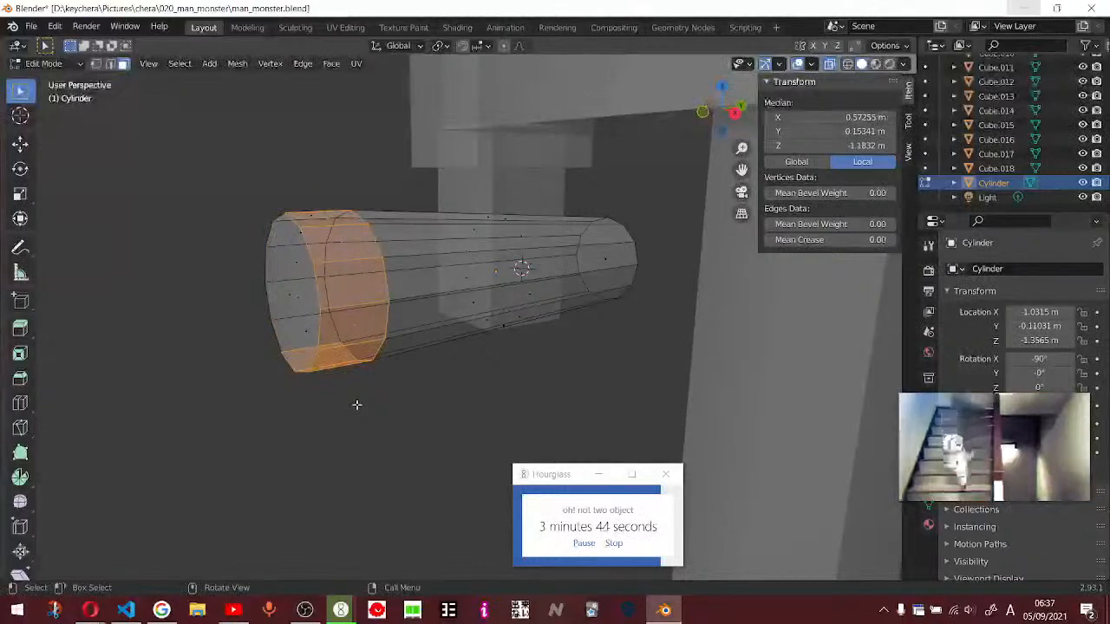
pyautogui.press('e')
pyautogui.click(372, 422)
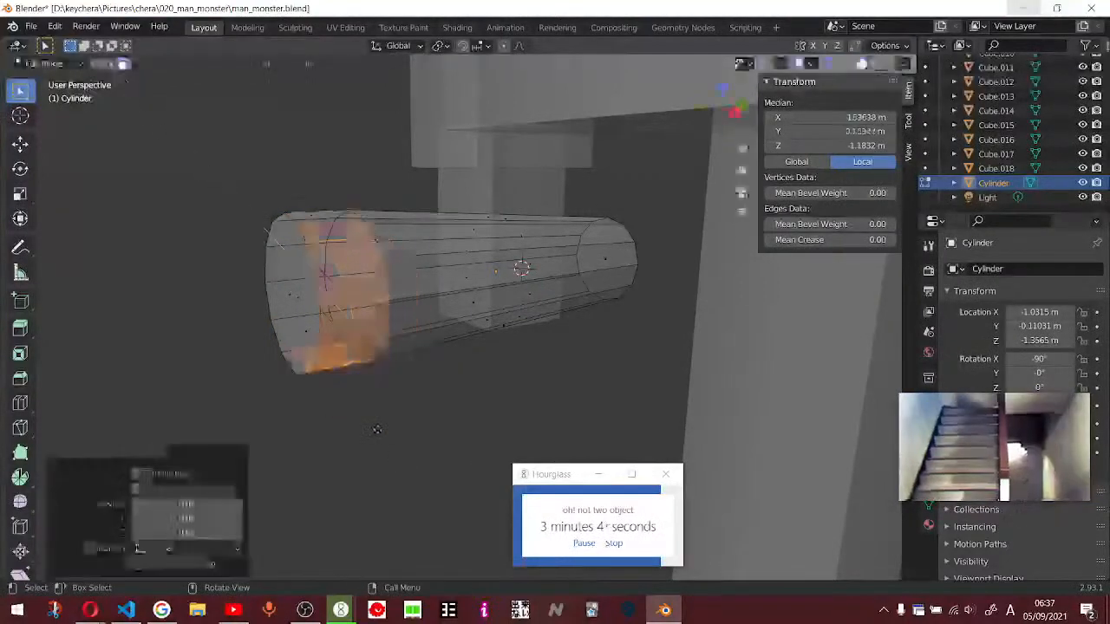
pyautogui.moveTo(368, 424)
pyautogui.mouseDown(button='middle')
pyautogui.moveTo(419, 421)
pyautogui.moveTo(362, 426)
pyautogui.mouseUp(button='middle')
pyautogui.hotkey('ctrl', 'z')
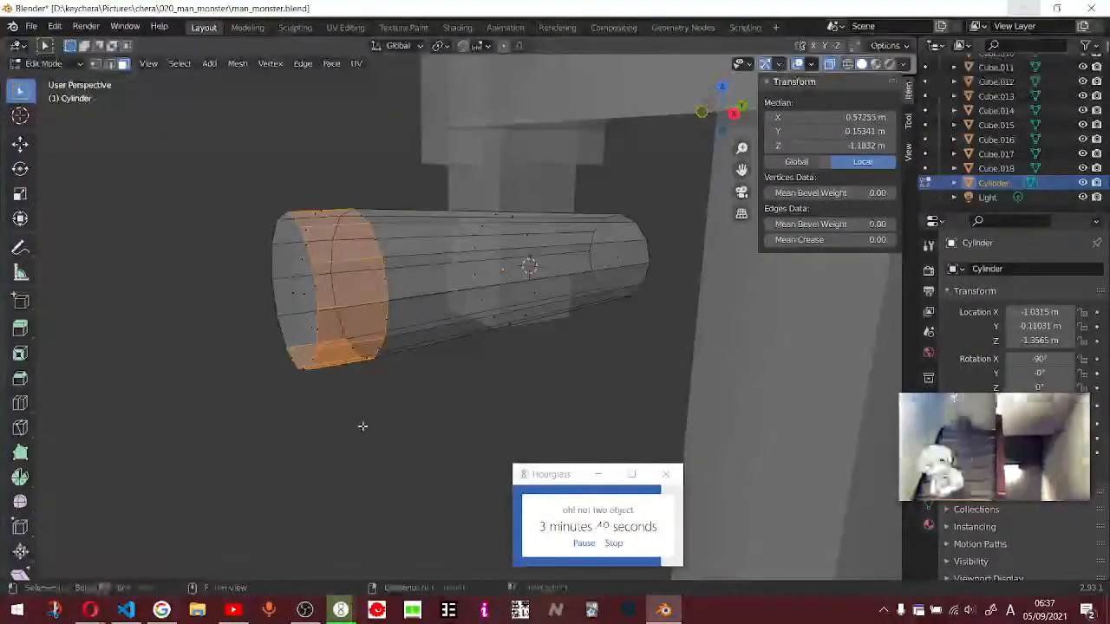
pyautogui.click(379, 420)
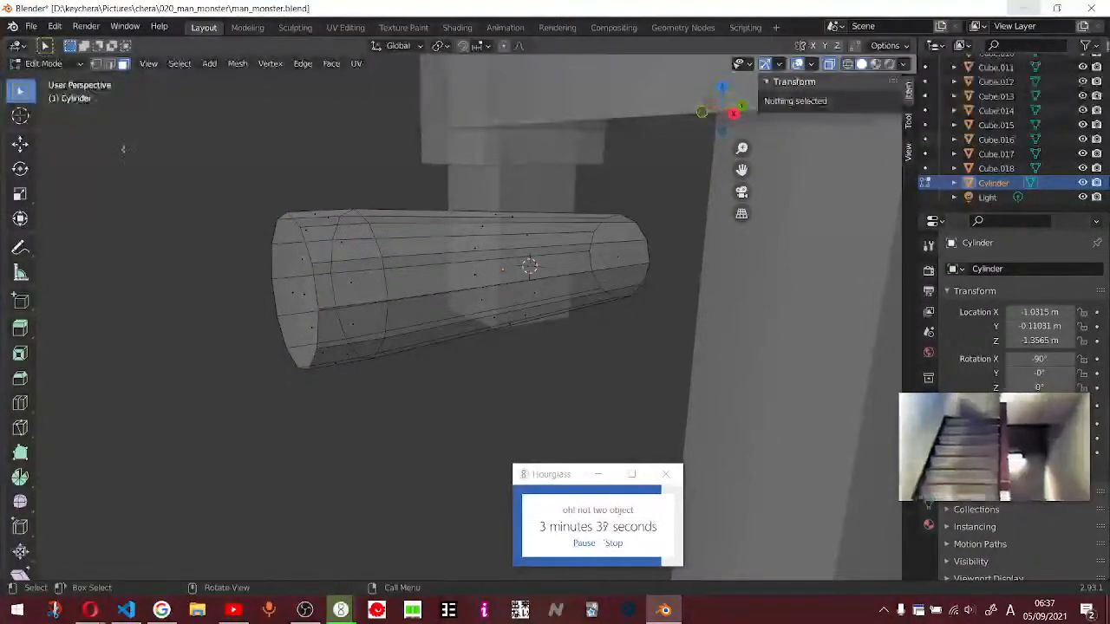
# - Try to extrude the ring of side faces around the handle's end section outward, both along Y and from the front view
pyautogui.keyDown('alt'); pyautogui.click(342, 303); pyautogui.keyUp('alt')
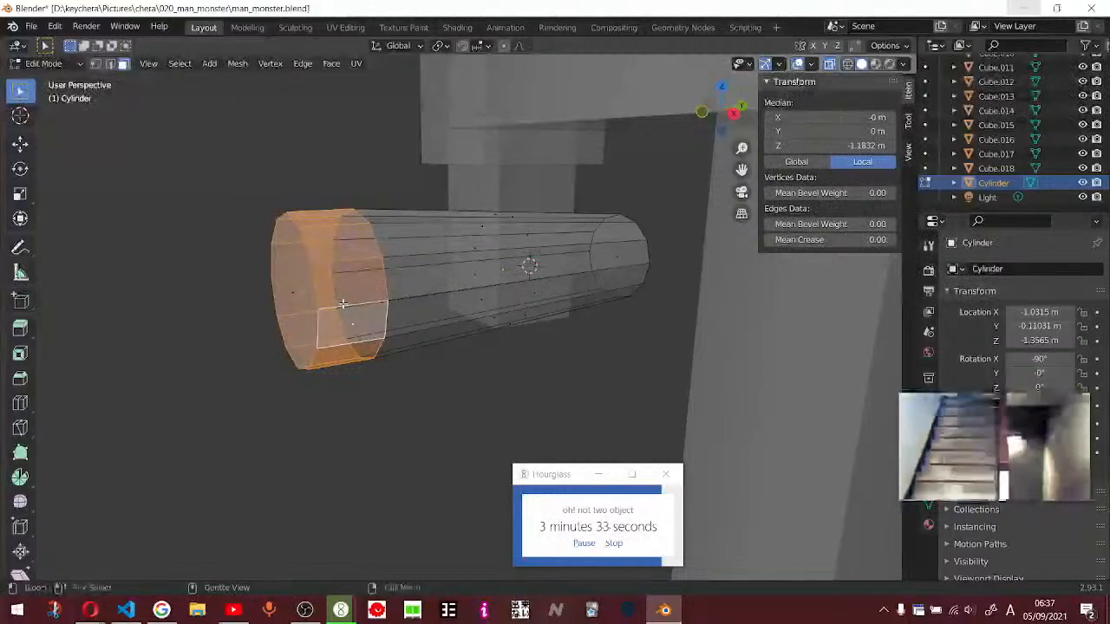
pyautogui.press('e')
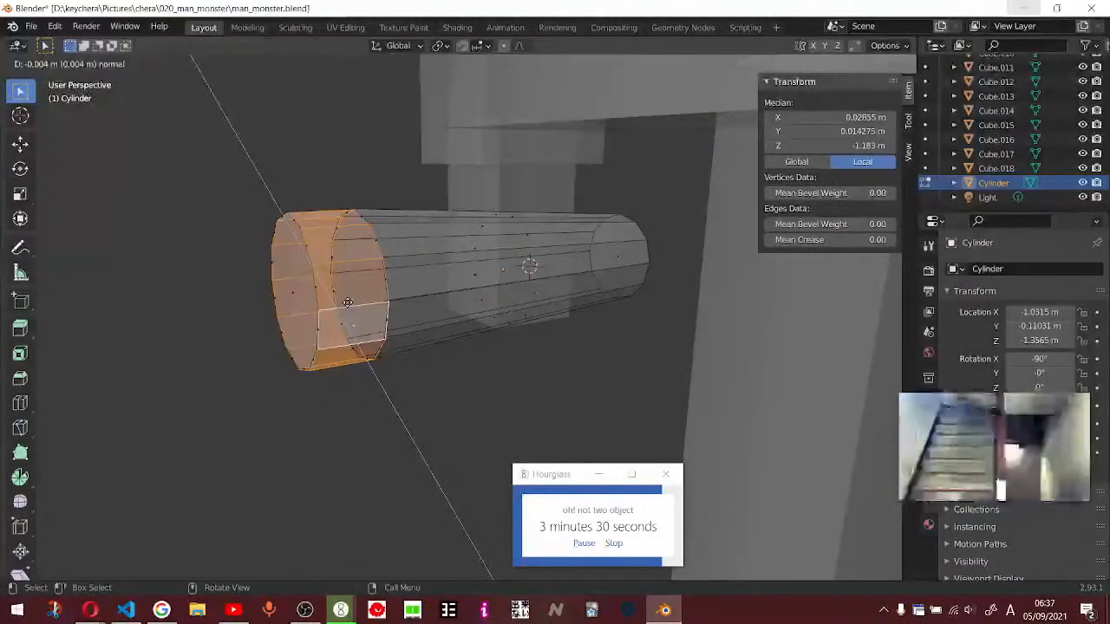
pyautogui.press('y')
pyautogui.press('y')
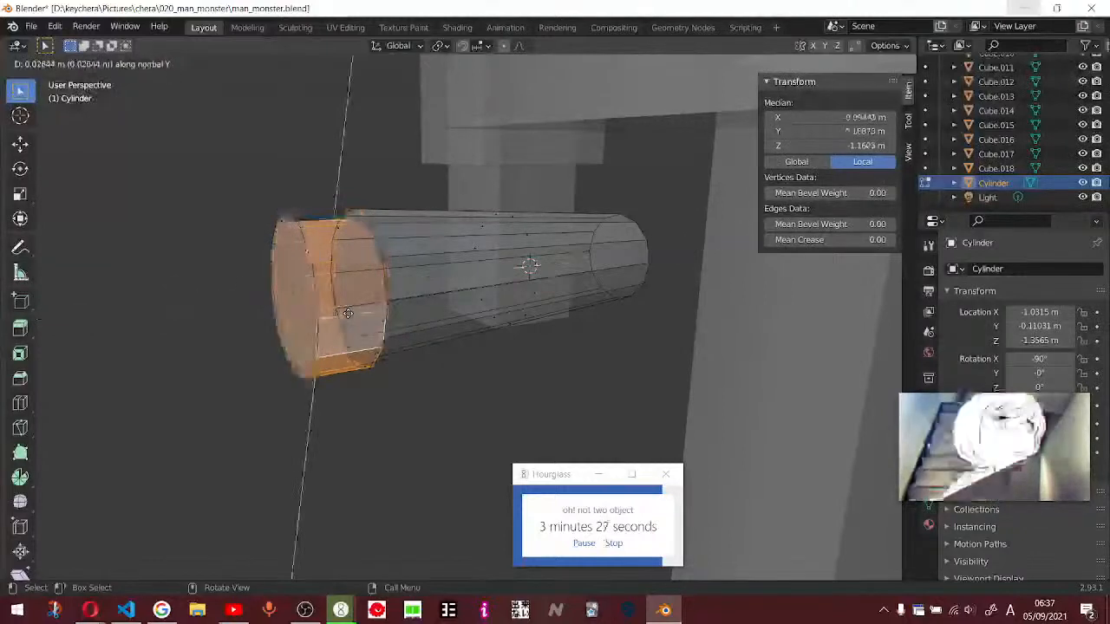
pyautogui.press('Escape')
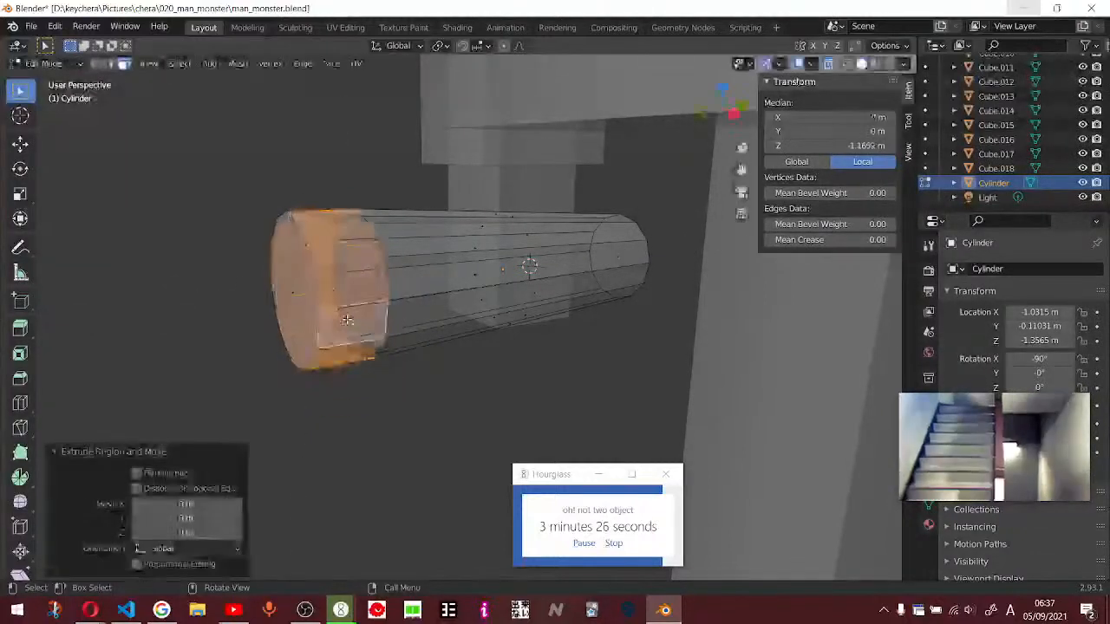
pyautogui.moveTo(368, 327); pyautogui.dragTo(461, 299, button='middle')
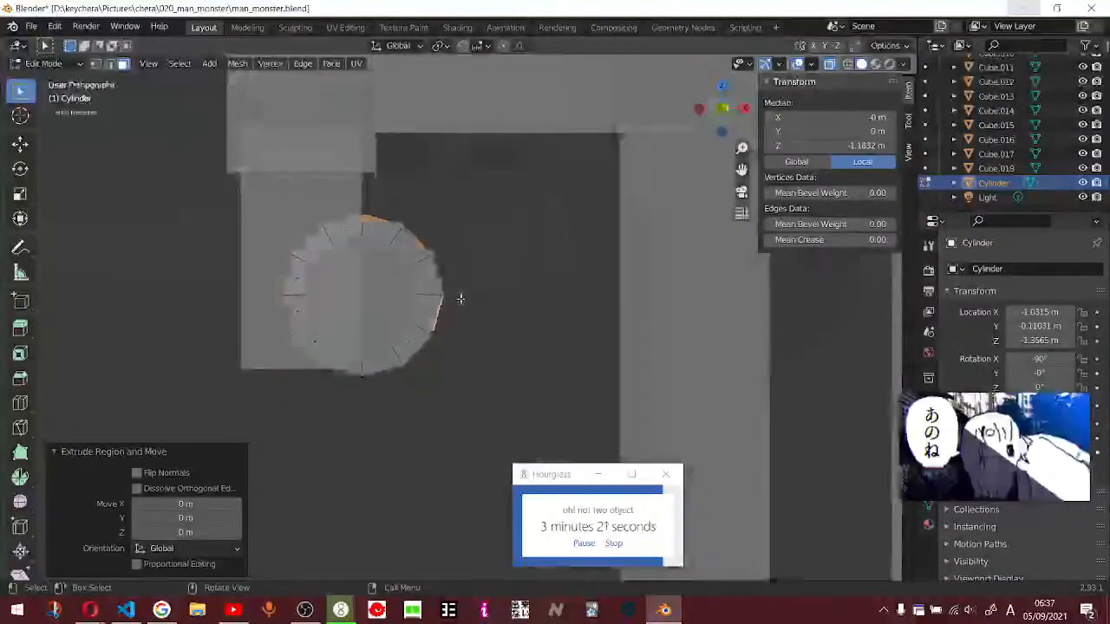
pyautogui.press('e')
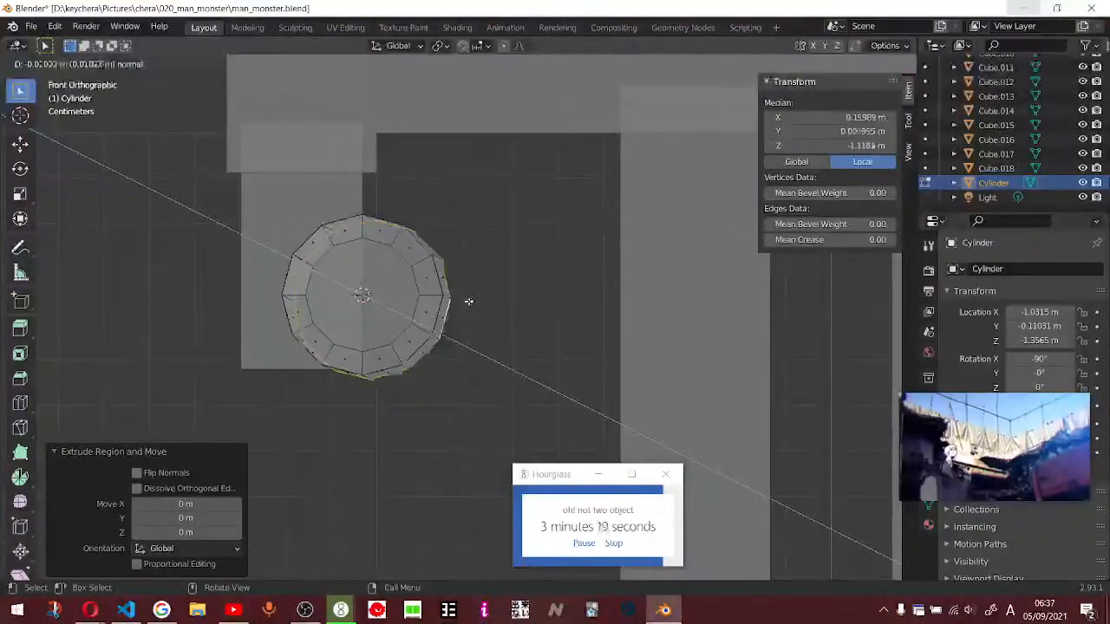
pyautogui.rightClick(469, 303)
pyautogui.press('e')
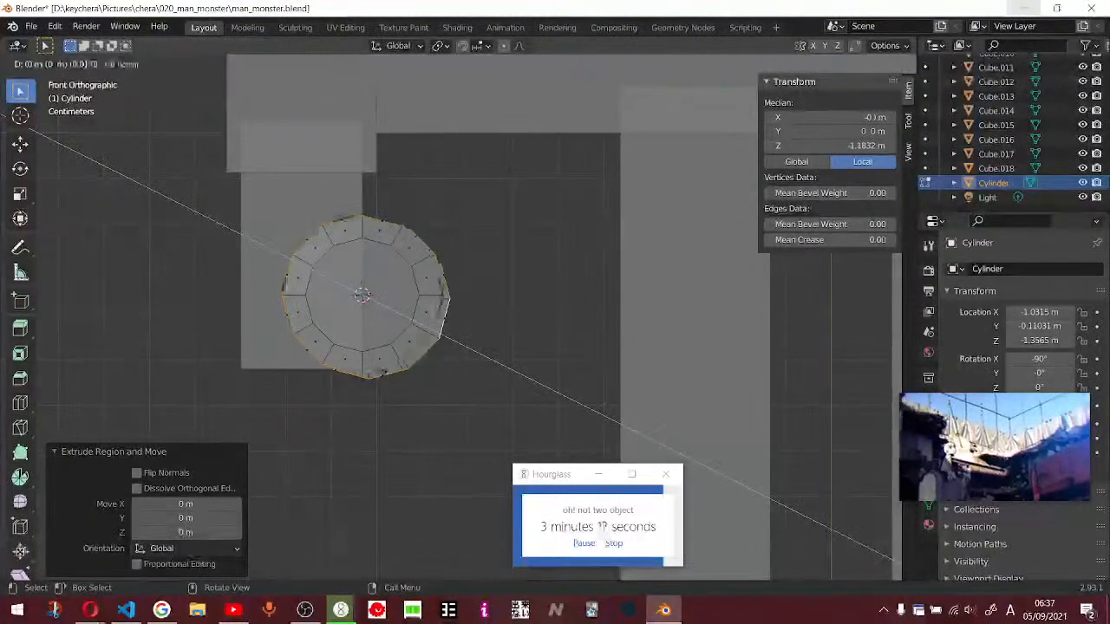
pyautogui.rightClick(479, 330)
pyautogui.moveTo(515, 349); pyautogui.dragTo(411, 379, button='middle')
# - Switch to the browser, search for "blender extrude outward" and read the Stack Exchange answer to "How to extrude outwards?"
pyautogui.hotkey('alt', 'Tab')
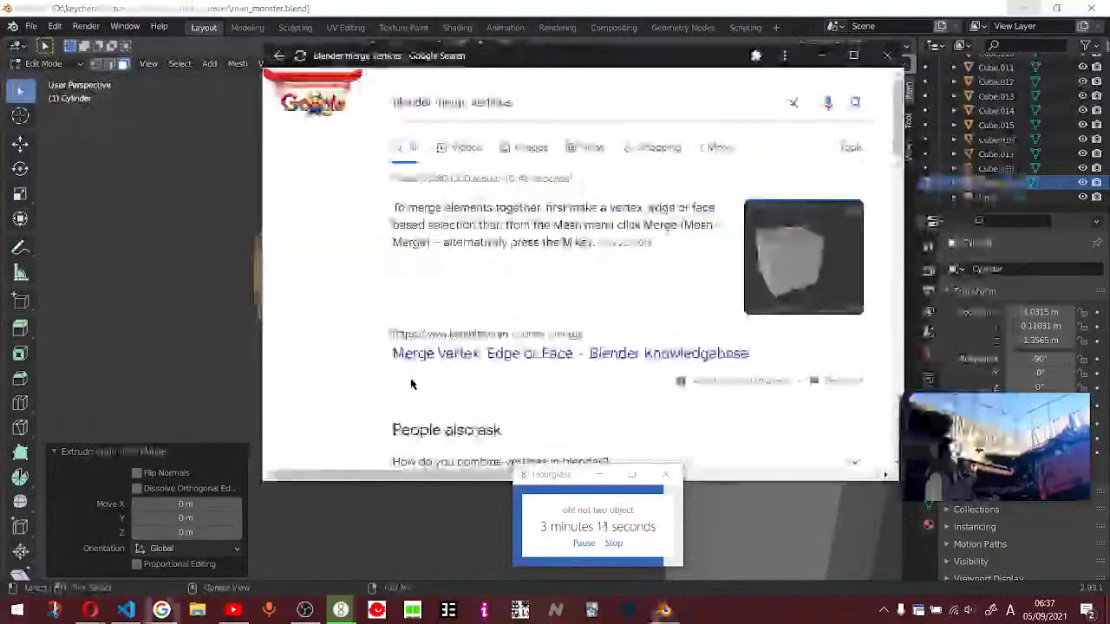
pyautogui.moveTo(593, 92); pyautogui.dragTo(433, 99)
pyautogui.press('BackSpace')
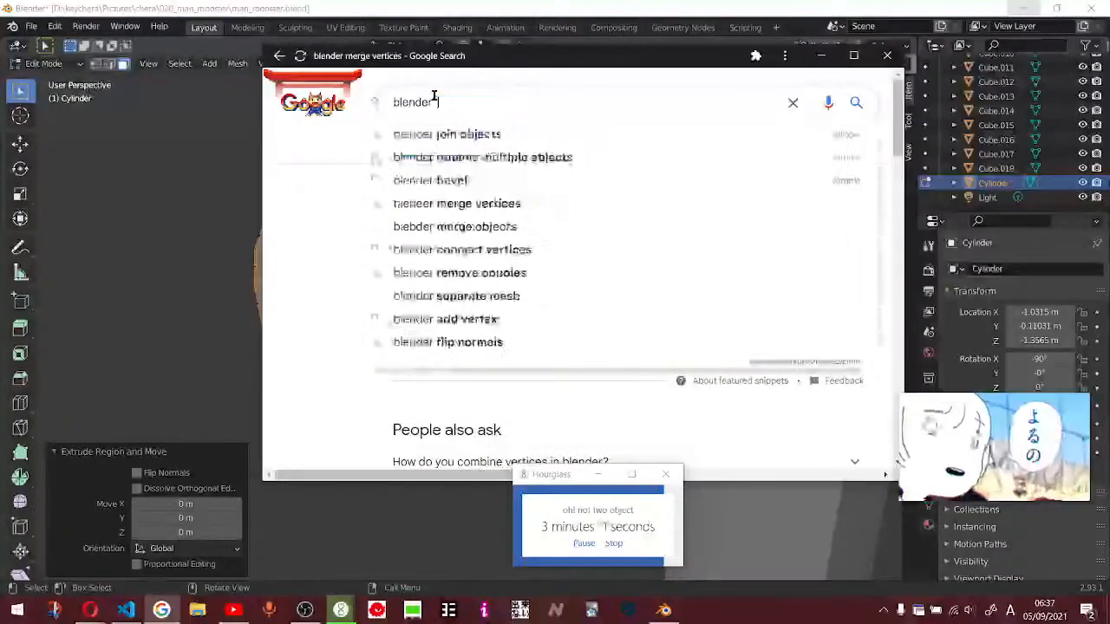
pyautogui.write('extrude out')
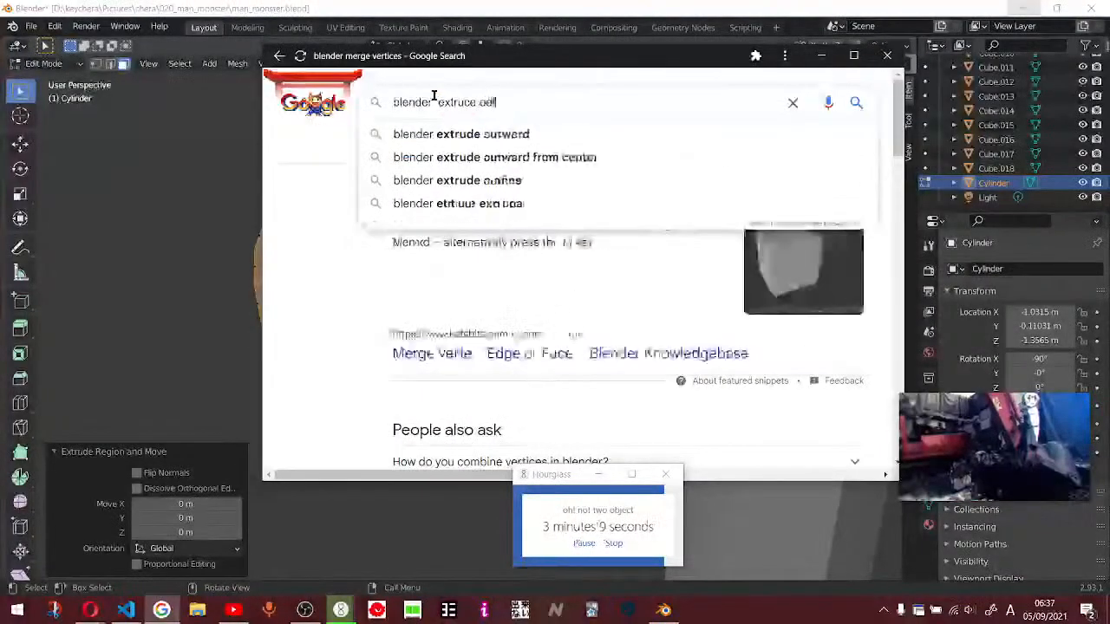
pyautogui.press('Down')
pyautogui.press('Return')
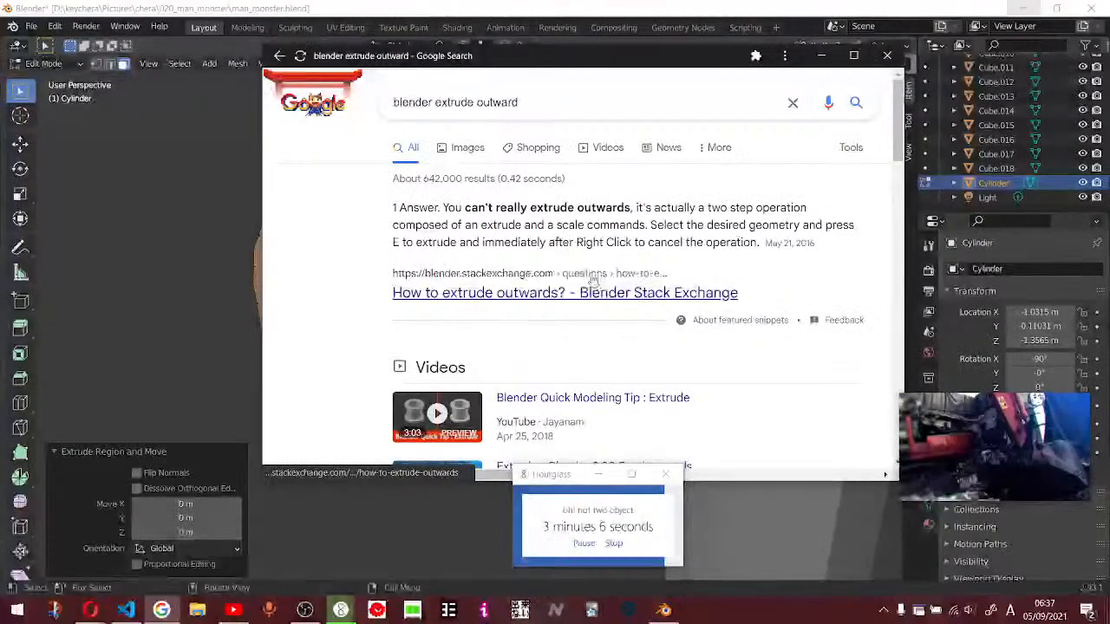
pyautogui.click(472, 295)
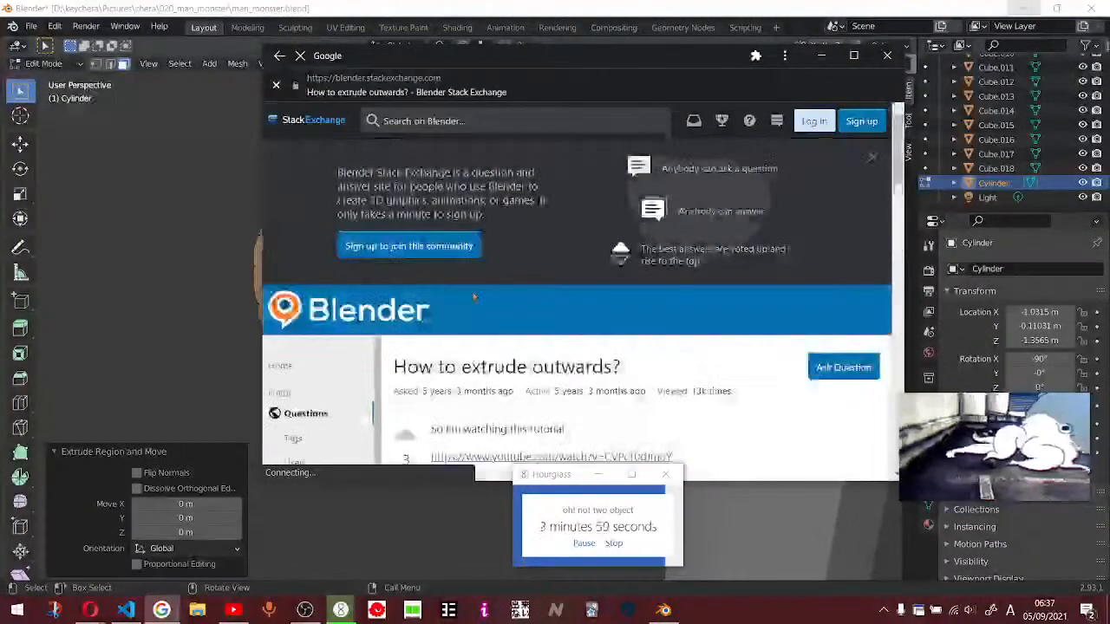
pyautogui.scroll(-10, 475, 299)
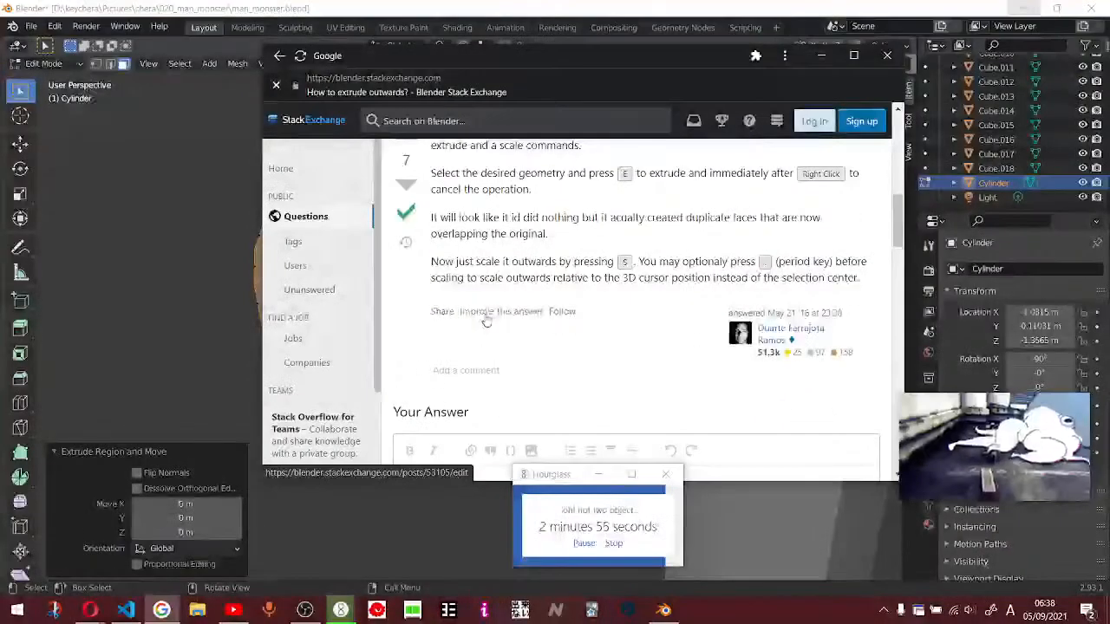
# - Switch back to Blender, undo the leftover extrusions of the end section's side faces and clear the selection
pyautogui.click(80, 308)
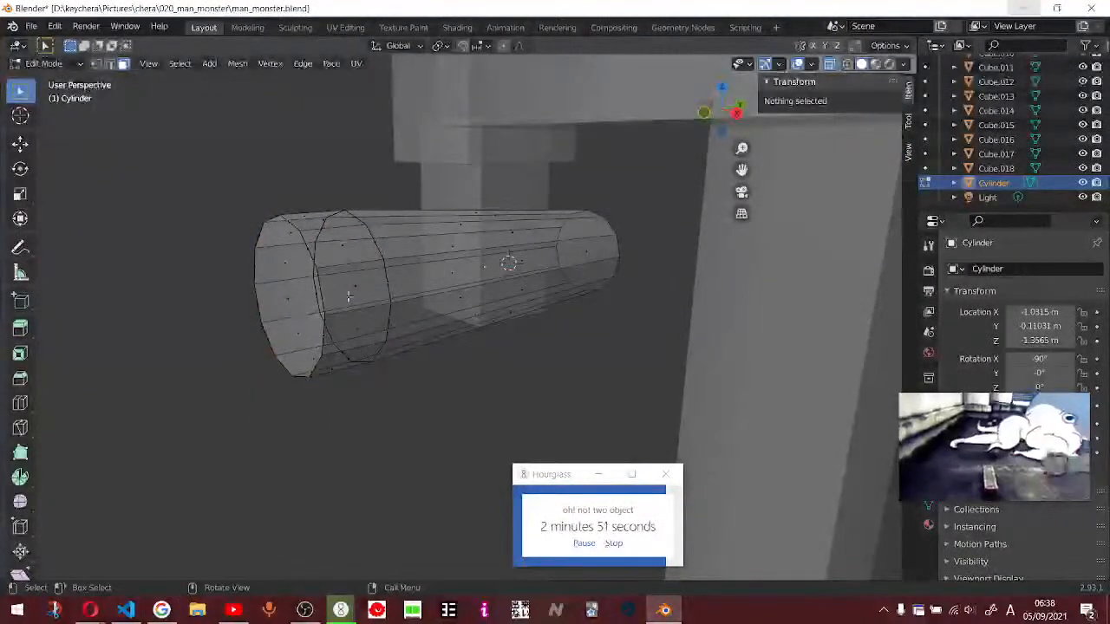
pyautogui.hotkey('ctrl', 'z')
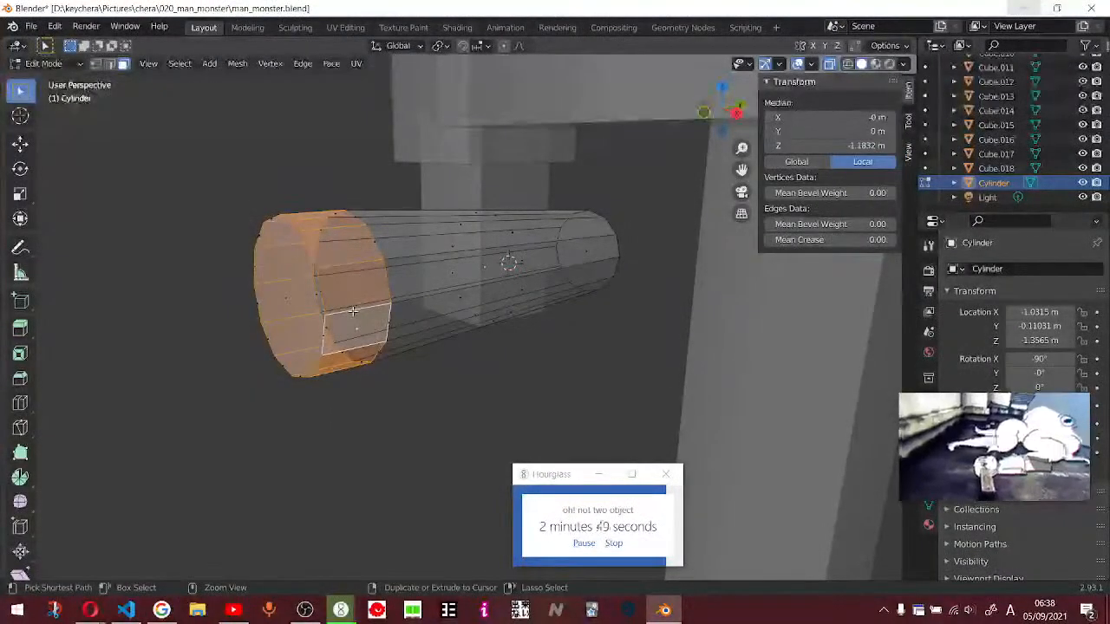
pyautogui.hotkey('ctrl', 'z')
pyautogui.hotkey('ctrl', 'z')
pyautogui.hotkey('ctrl', 'z')
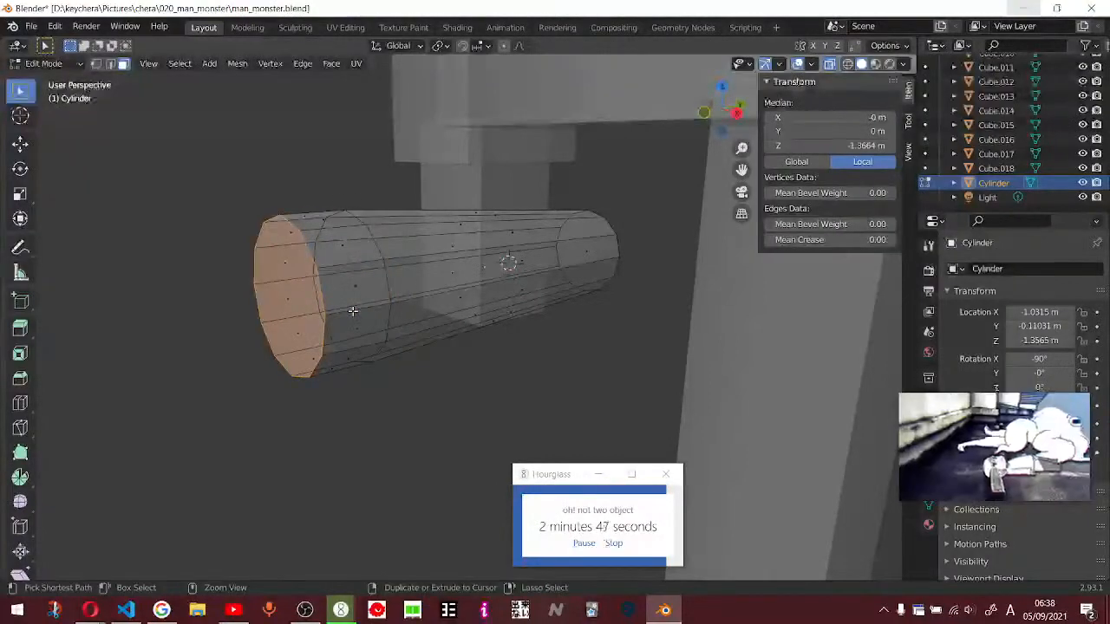
pyautogui.hotkey('ctrl', 'shift', 'z')
pyautogui.click(381, 378)
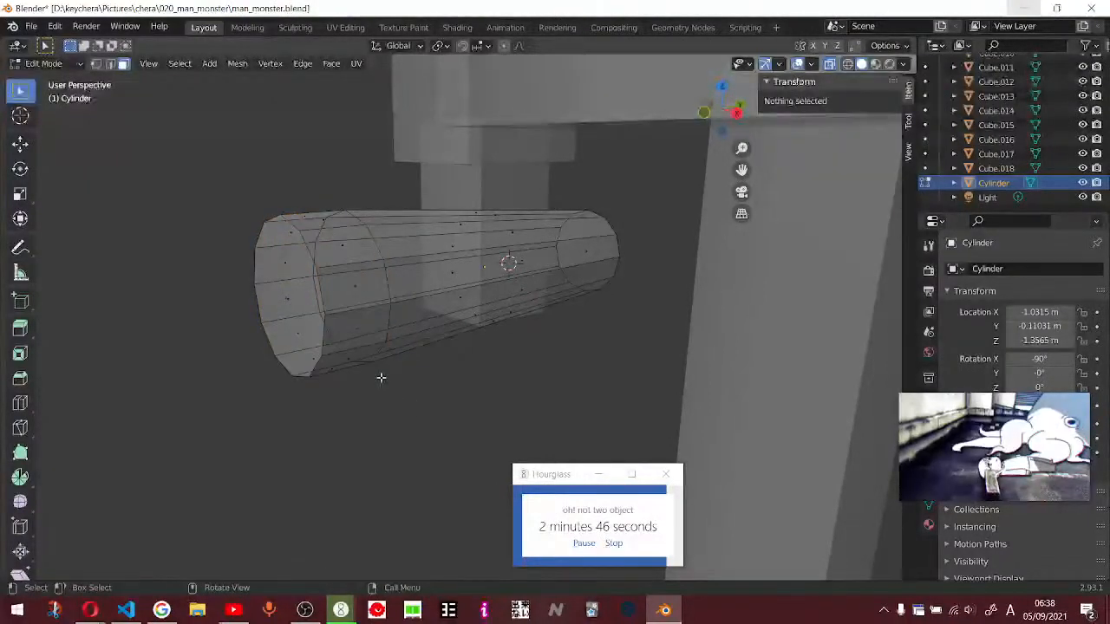
# - Try to select the loop of side faces around the handle's wide end section
pyautogui.keyDown('alt'); pyautogui.click(356, 303); pyautogui.keyUp('alt')
pyautogui.click(379, 394)
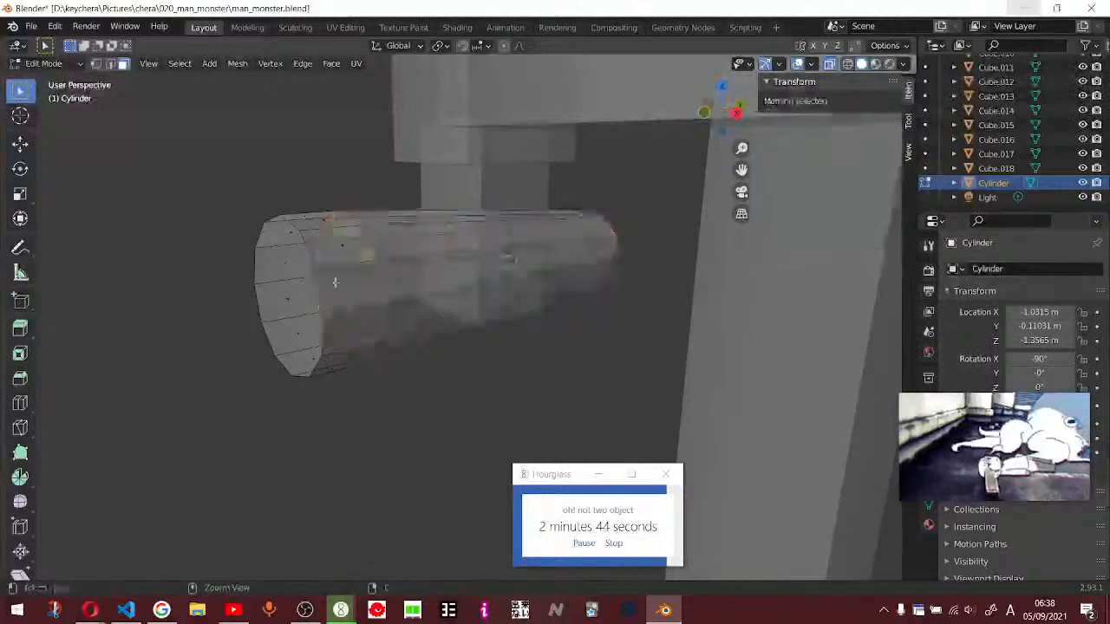
pyautogui.keyDown('alt'); pyautogui.click(334, 285); pyautogui.keyUp('alt')
pyautogui.click(337, 387)
pyautogui.keyDown('alt'); pyautogui.click(328, 365); pyautogui.keyUp('alt')
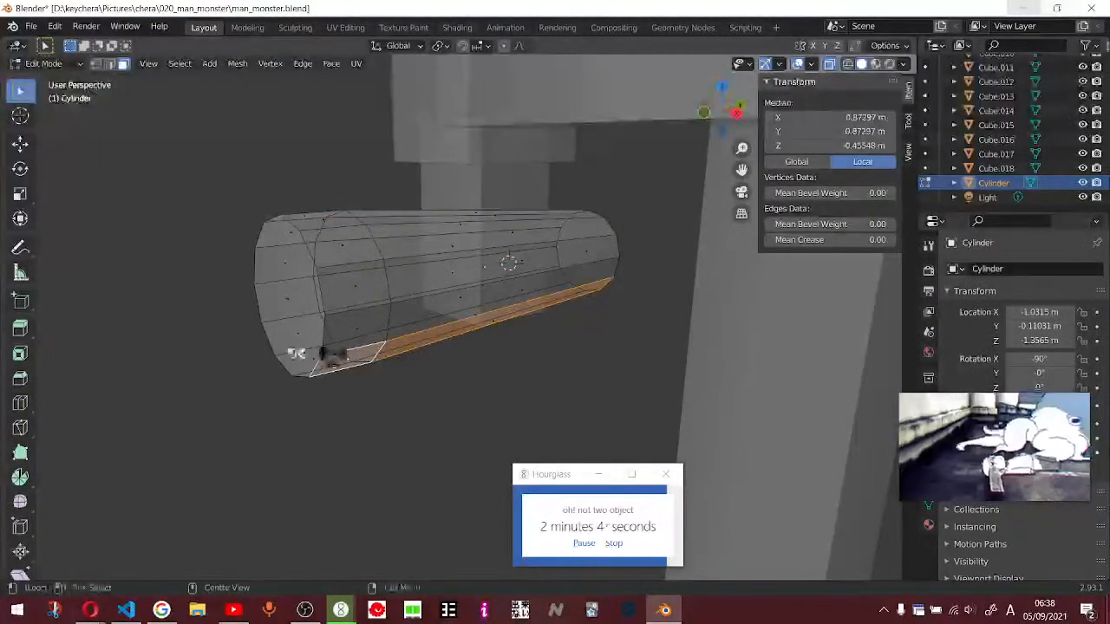
pyautogui.press('z')
pyautogui.click(424, 413)
pyautogui.click(418, 408)
pyautogui.moveTo(416, 407)
pyautogui.mouseDown(button='middle')
pyautogui.moveTo(348, 388)
pyautogui.moveTo(430, 387)
pyautogui.mouseUp(button='middle')
# - Select the full ring of side faces around the handle's end section and extrude it in place without any offset
pyautogui.keyDown('alt'); pyautogui.click(349, 384); pyautogui.keyUp('alt')
pyautogui.press('e')
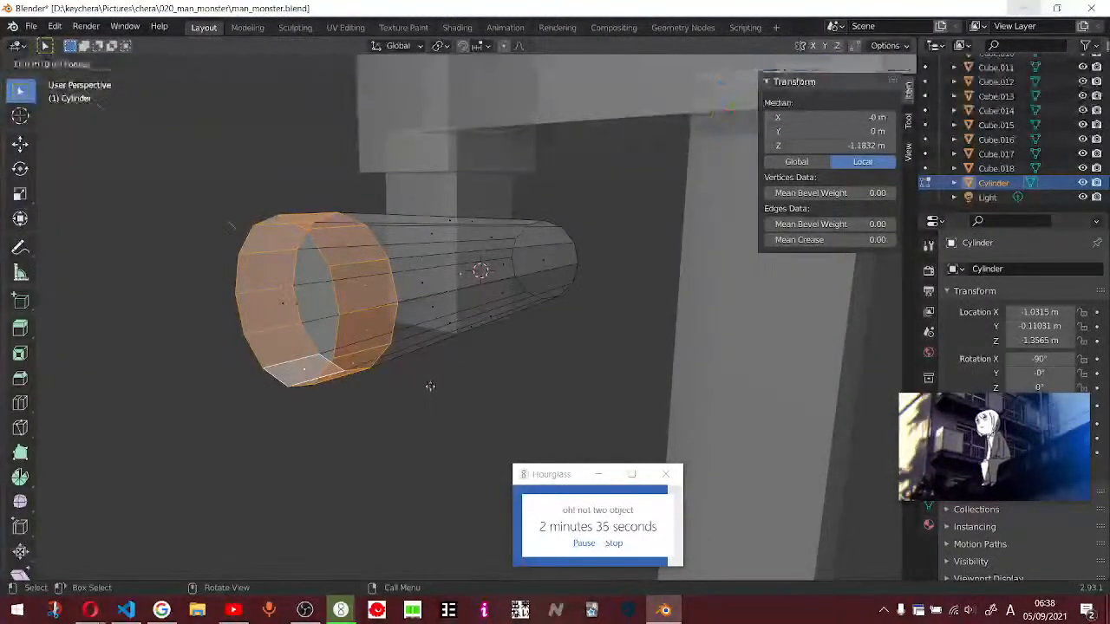
pyautogui.click(430, 387)
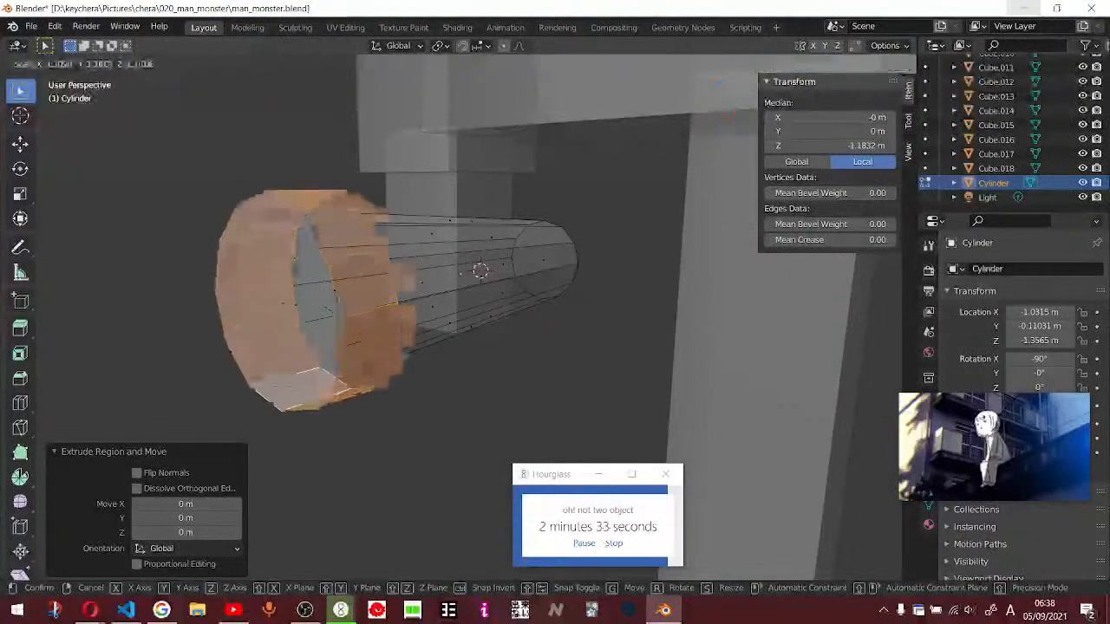
# - Try to scale the extruded ring of faces up uniformly on all axes, and undo that scaling
pyautogui.click(500, 416)
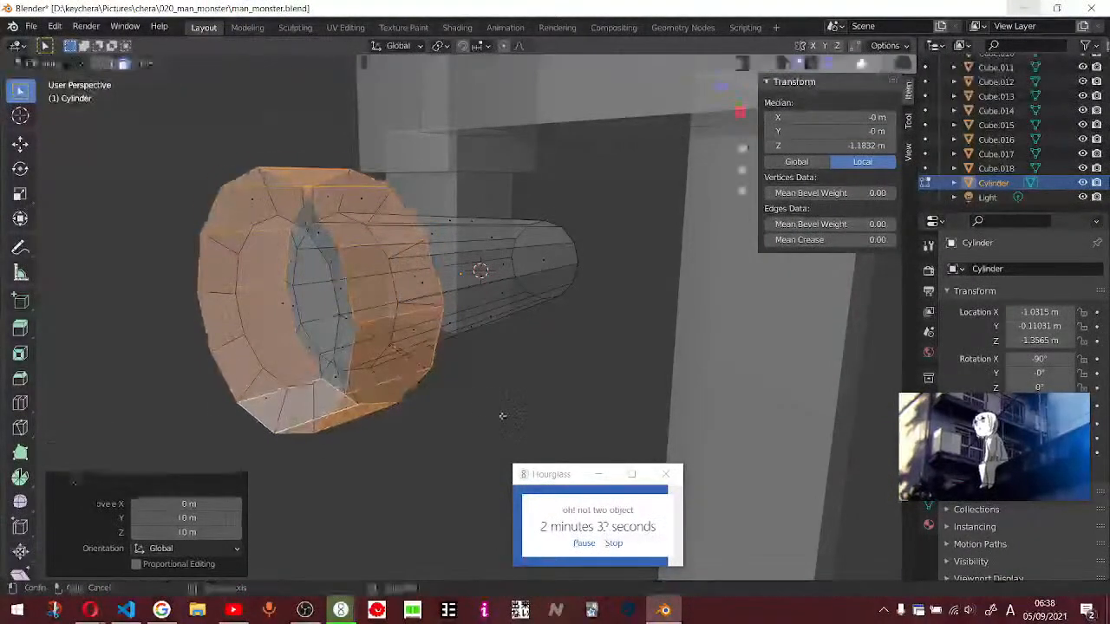
pyautogui.moveTo(501, 416); pyautogui.dragTo(457, 390, button='middle')
pyautogui.click(503, 397)
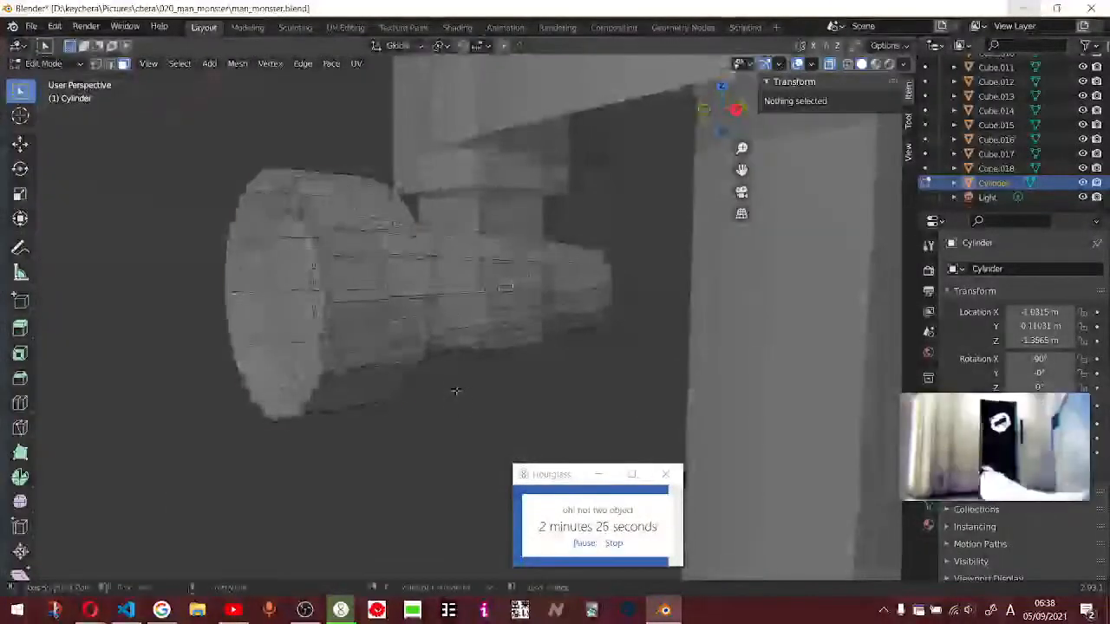
pyautogui.hotkey('ctrl', 'z')
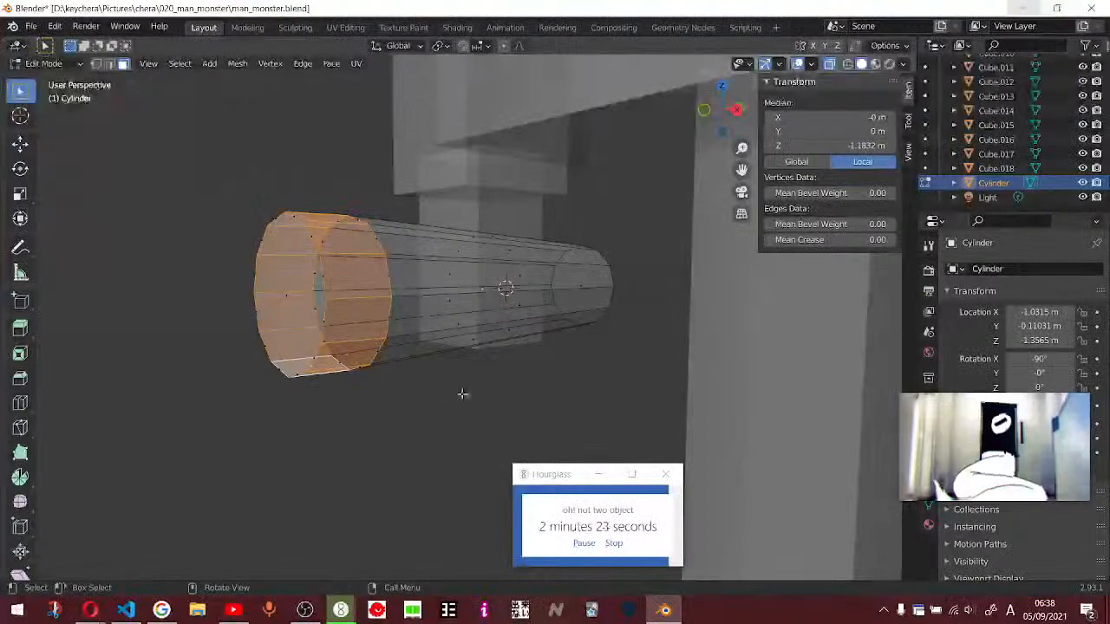
# - Scale the extruded ring of faces outward by 1.652 on X and Z, with the global Y axis locked
pyautogui.press('s')
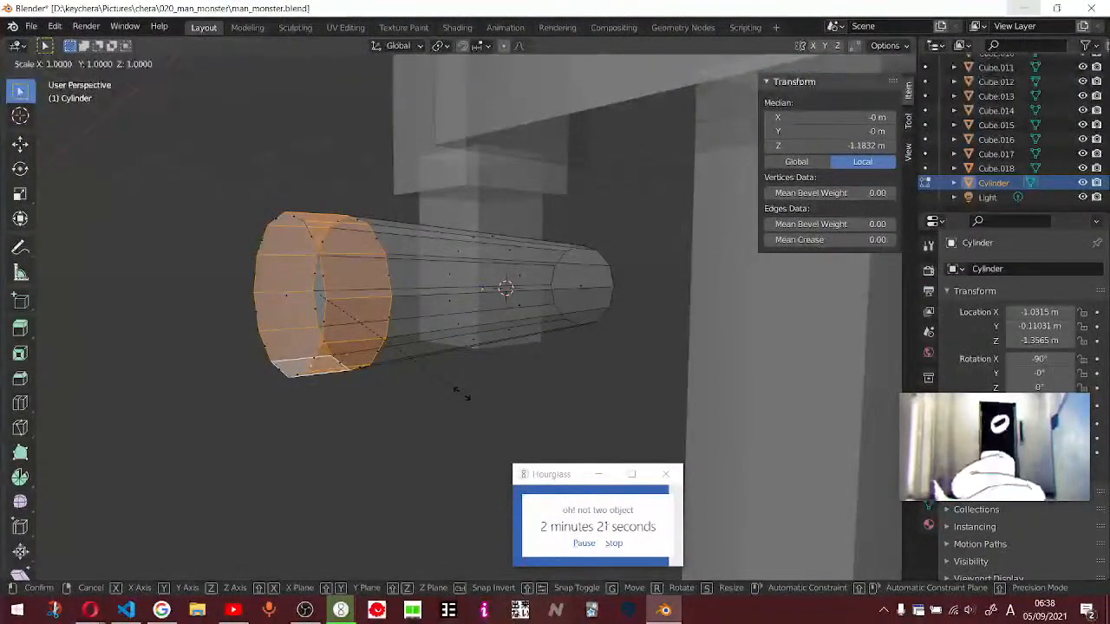
pyautogui.hotkey('shift', 'y')
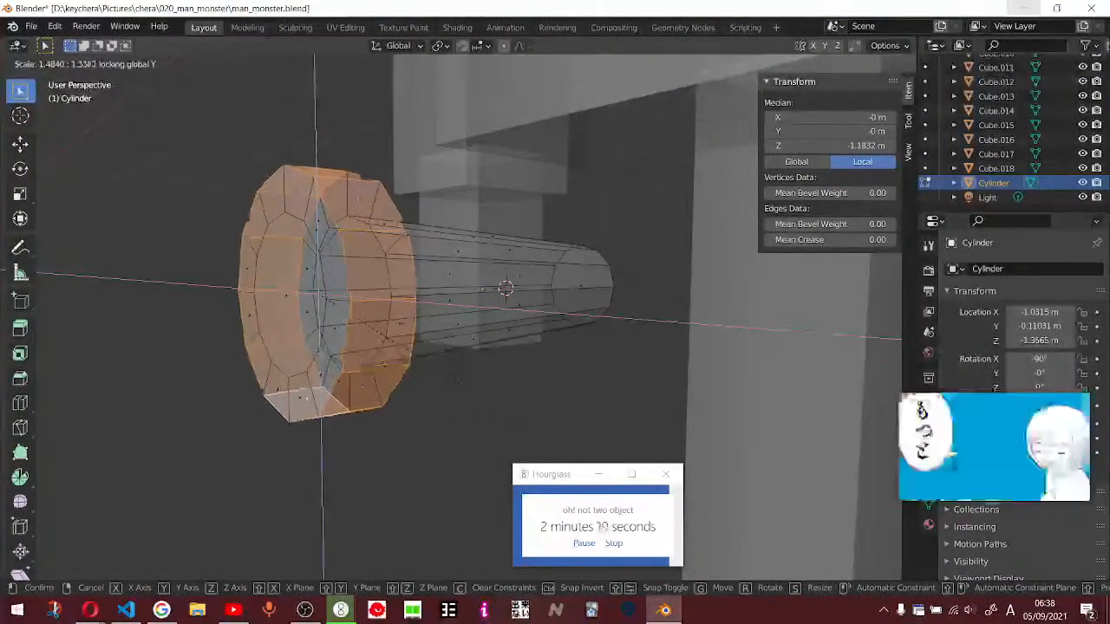
pyautogui.click(380, 317)
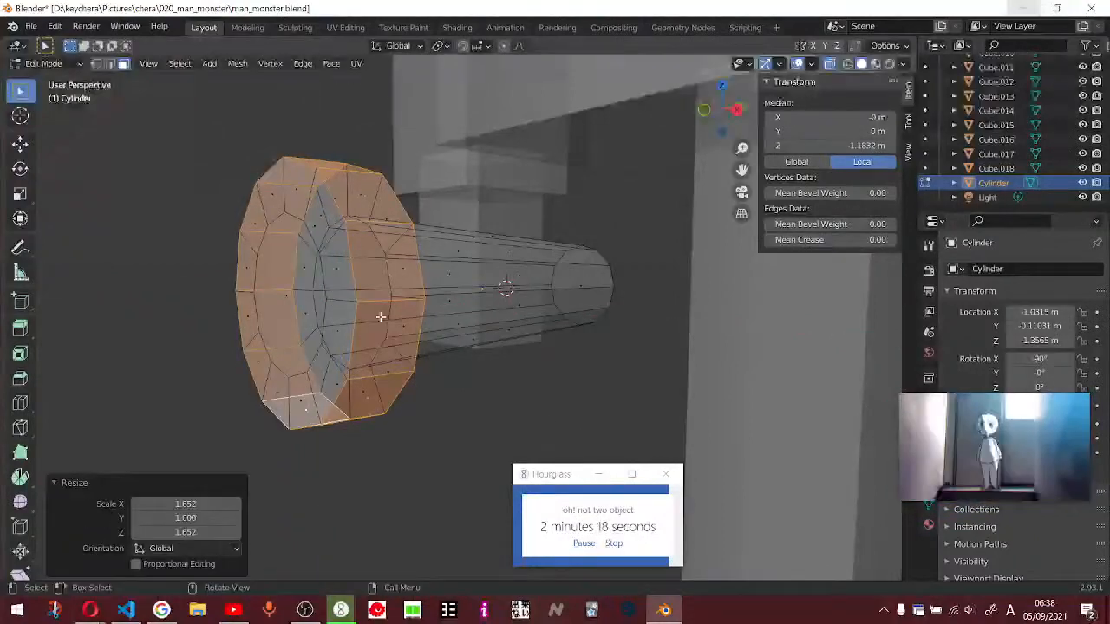
# - Try to select the ring of faces on the hammer head's outer end with X-ray on, and clear the selection
pyautogui.click(345, 286)
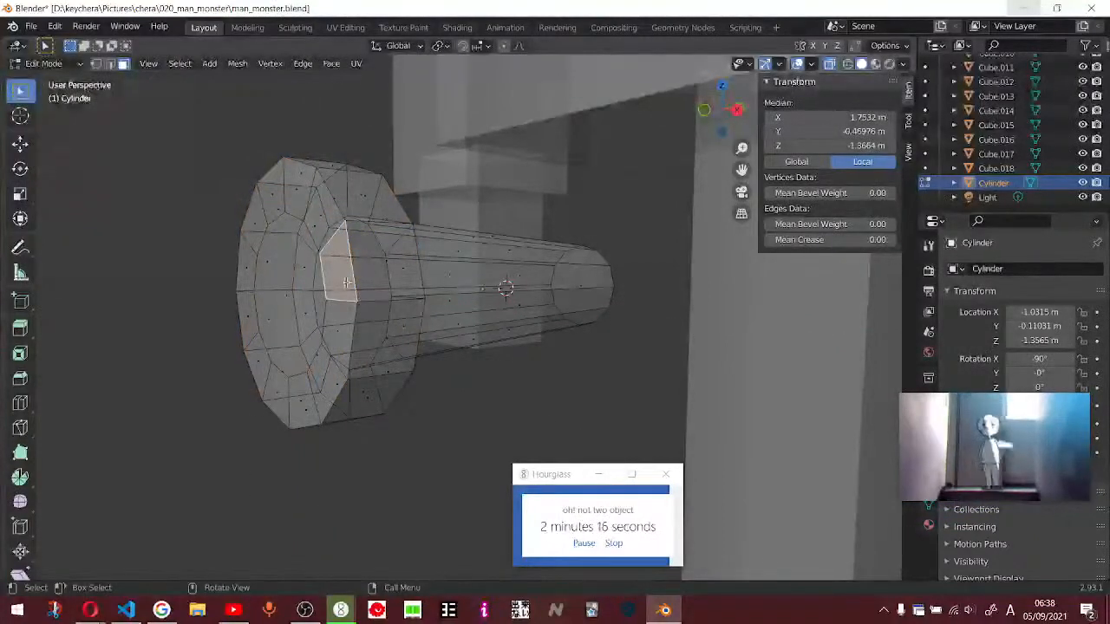
pyautogui.keyDown('alt'); pyautogui.click(349, 302); pyautogui.keyUp('alt')
pyautogui.click(434, 450)
pyautogui.moveTo(433, 449); pyautogui.dragTo(549, 397, button='middle')
pyautogui.keyDown('alt'); pyautogui.click(573, 360); pyautogui.keyUp('alt')
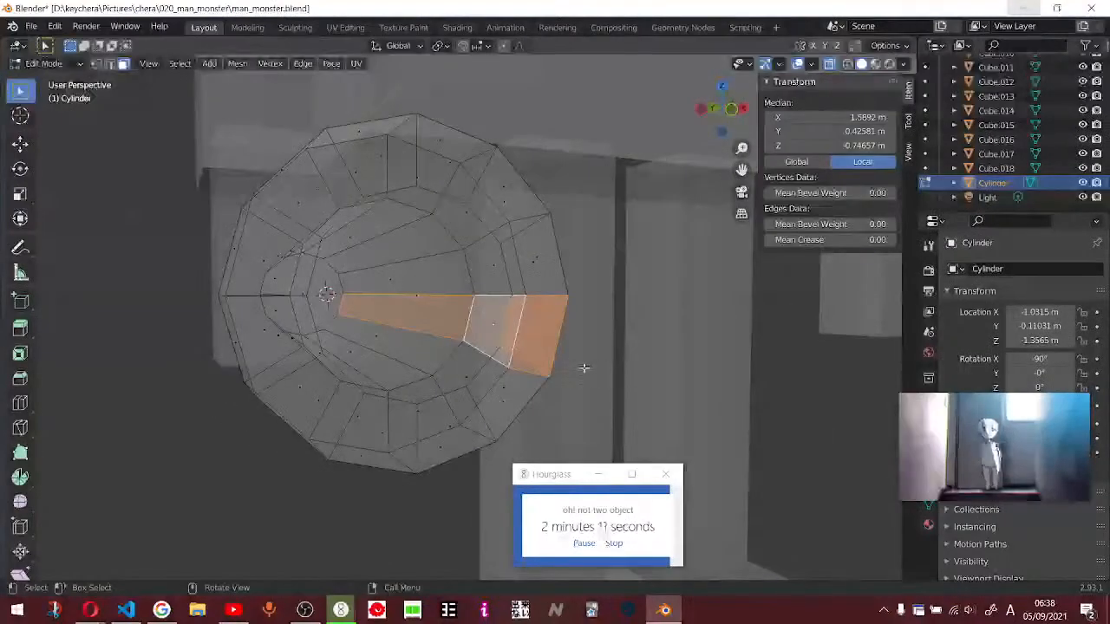
pyautogui.hotkey('alt', 'a')
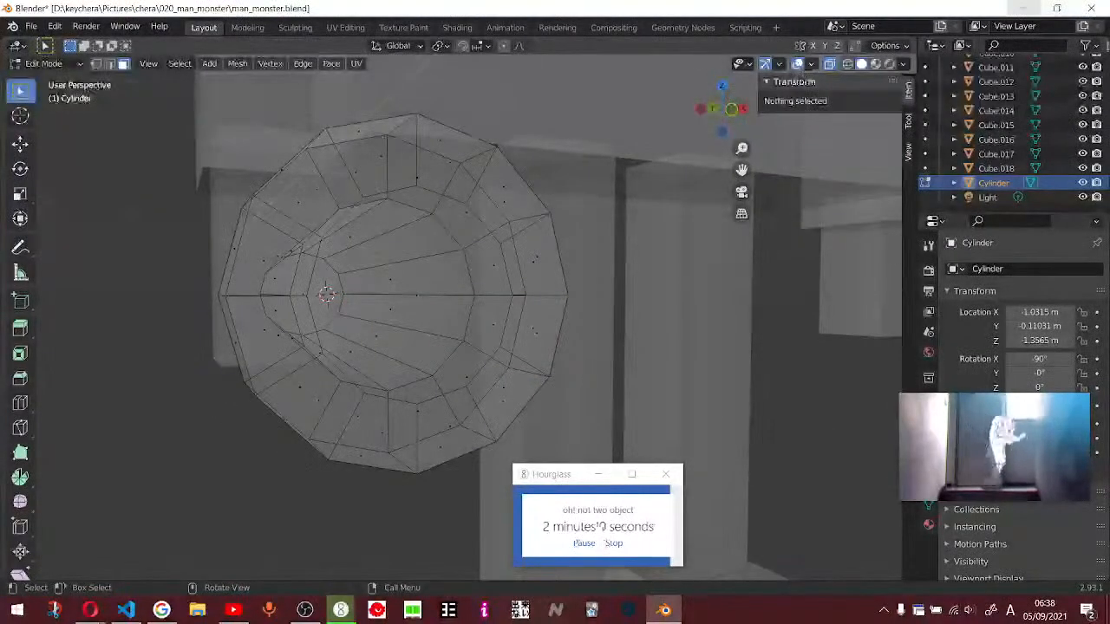
# - Turn off X-ray and select the ring of faces surrounding the centre face on the hammer head's outer end
pyautogui.click(830, 65)
pyautogui.keyDown('alt'); pyautogui.click(543, 267); pyautogui.keyUp('alt')
pyautogui.keyDown('alt'); pyautogui.click(536, 320); pyautogui.keyUp('alt')
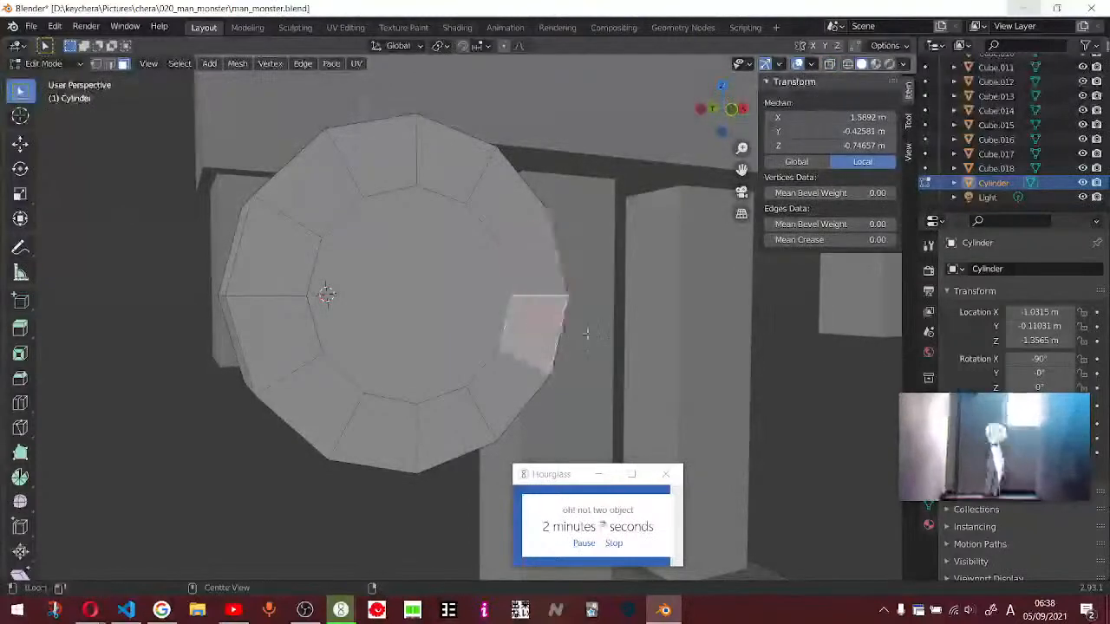
pyautogui.moveTo(587, 332); pyautogui.dragTo(543, 307, button='middle')
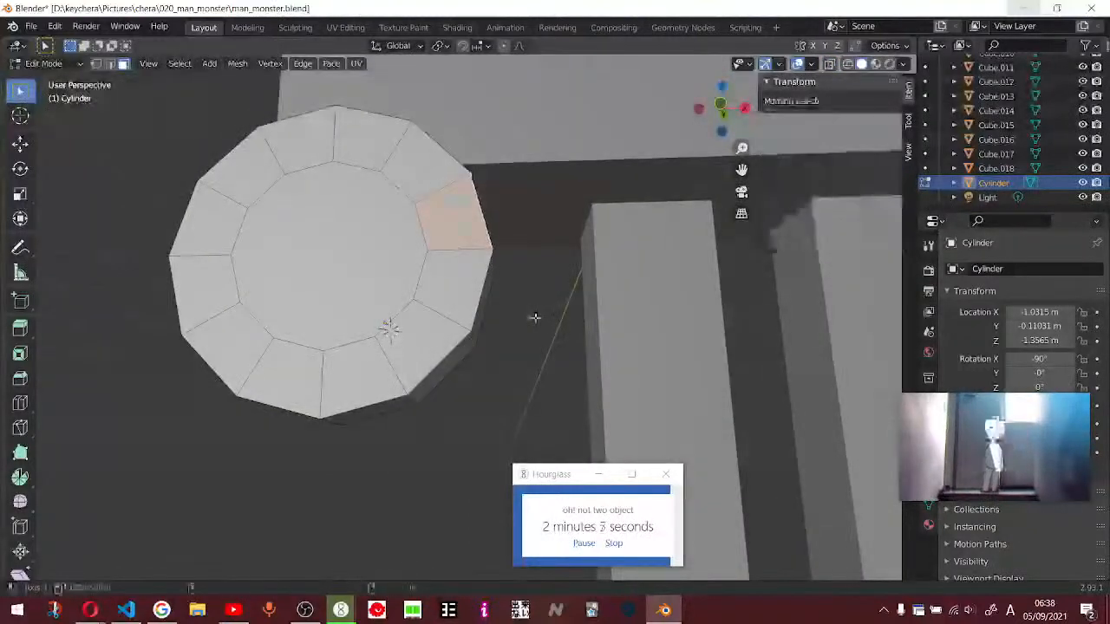
pyautogui.keyDown('alt'); pyautogui.click(453, 290); pyautogui.keyUp('alt')
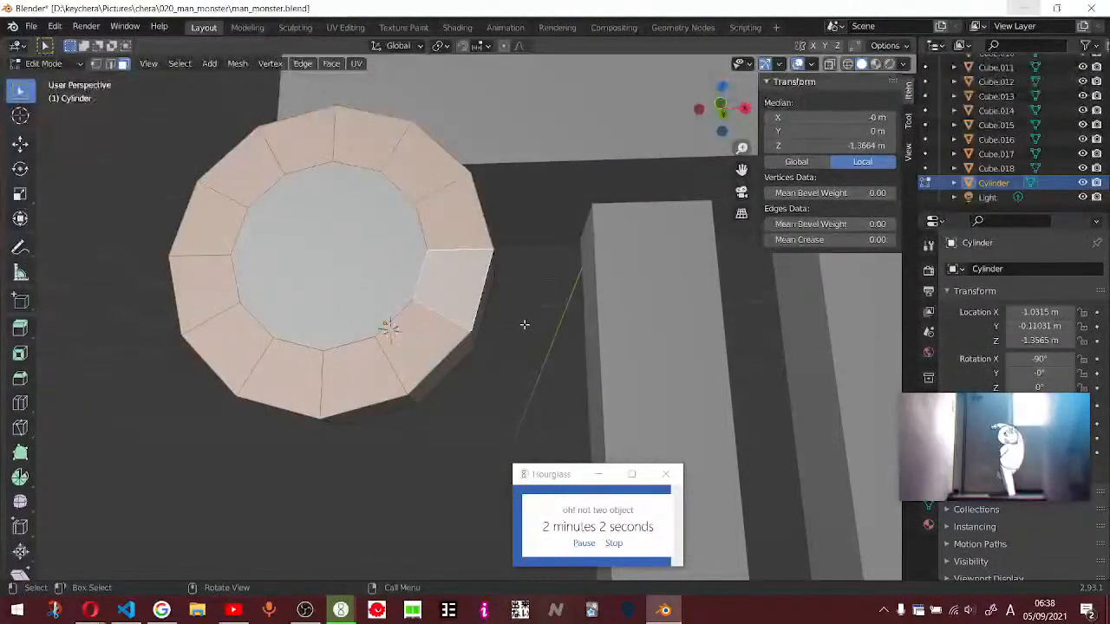
pyautogui.moveTo(660, 327); pyautogui.dragTo(536, 324, button='middle')
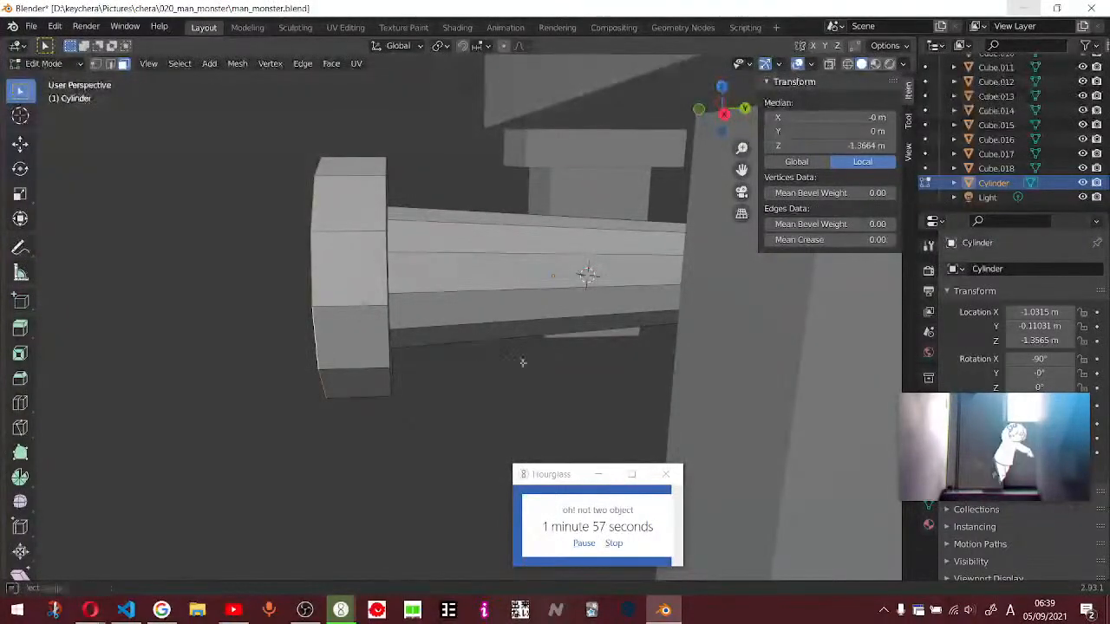
pyautogui.moveTo(522, 364); pyautogui.dragTo(522, 363, button='middle')
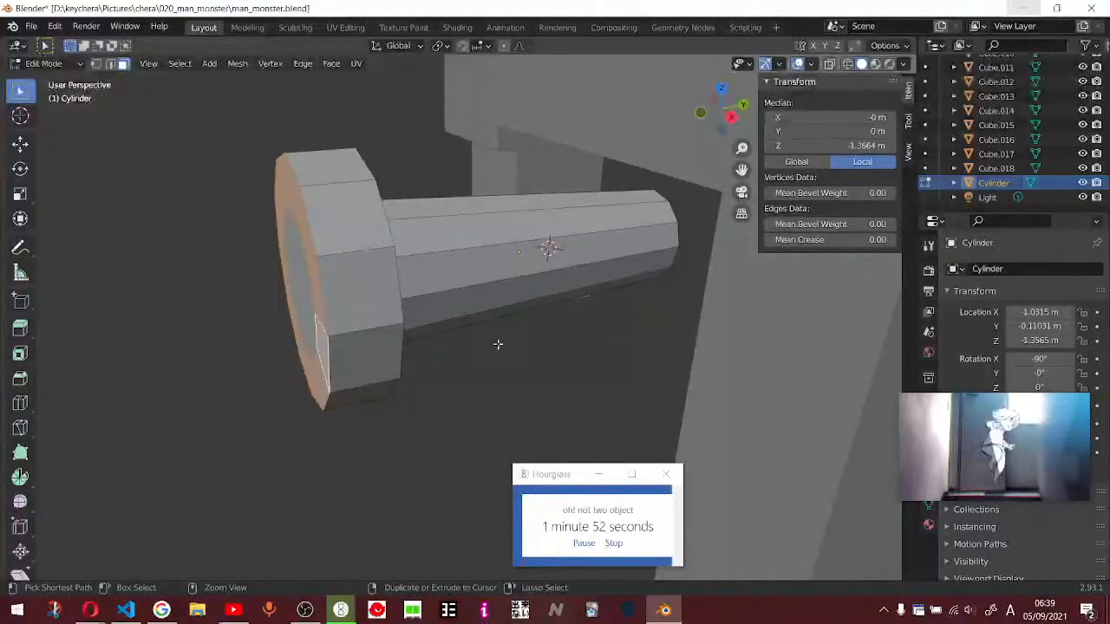
# - Save the changes to man_monster.blend and close Blender
pyautogui.hotkey('ctrl', 's')
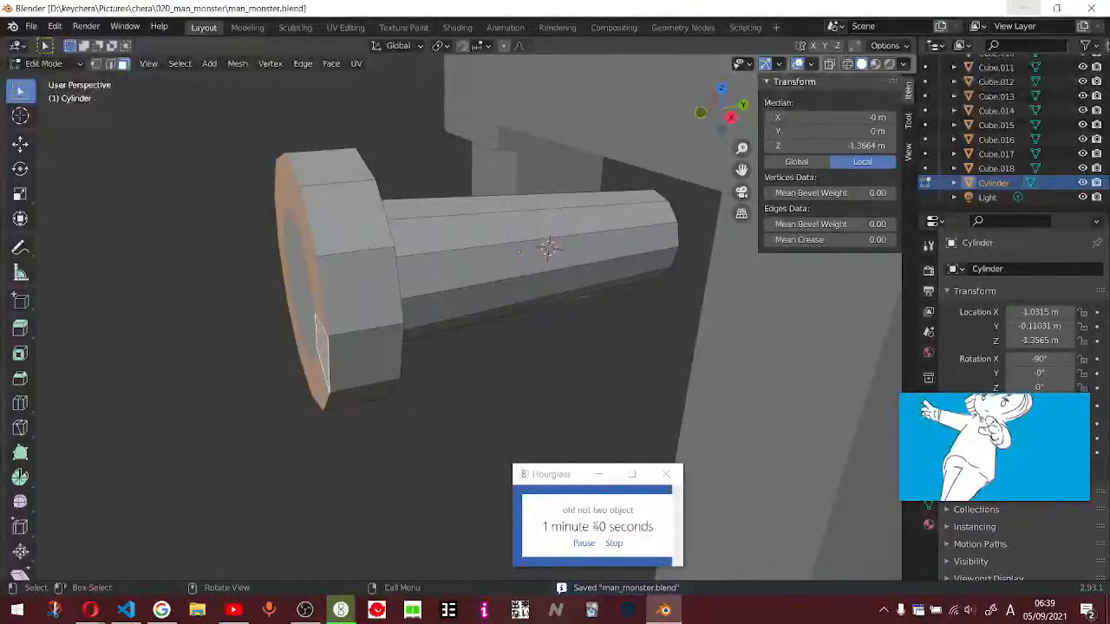
pyautogui.click(1100, 9)
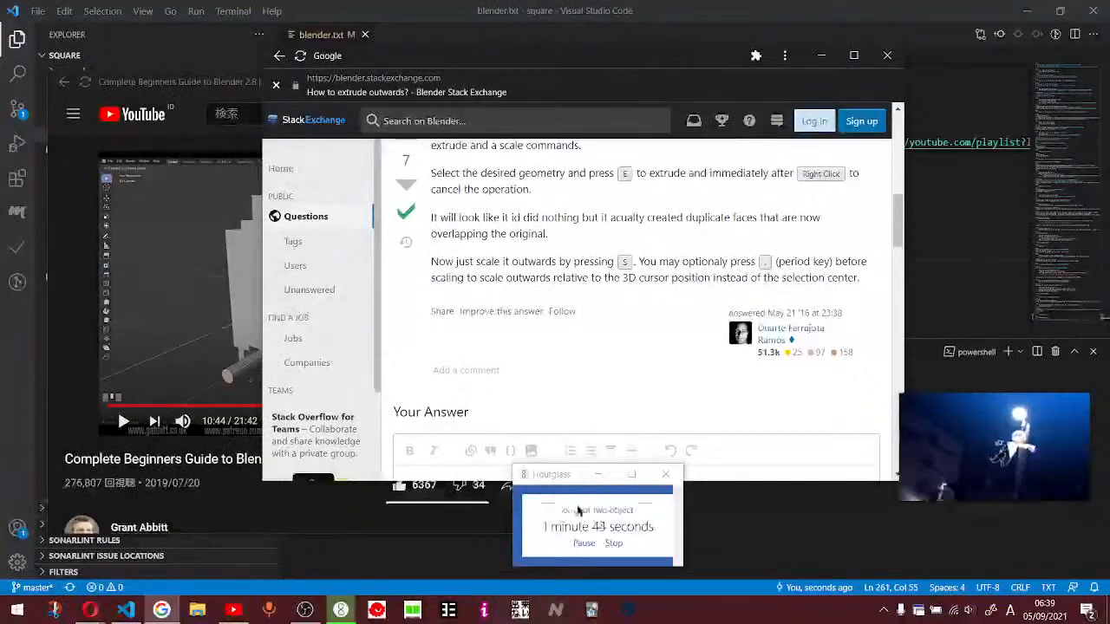
# - Switch to the Hourglass timer and change its title to "ok that was a heavy lag"
pyautogui.click(578, 512)
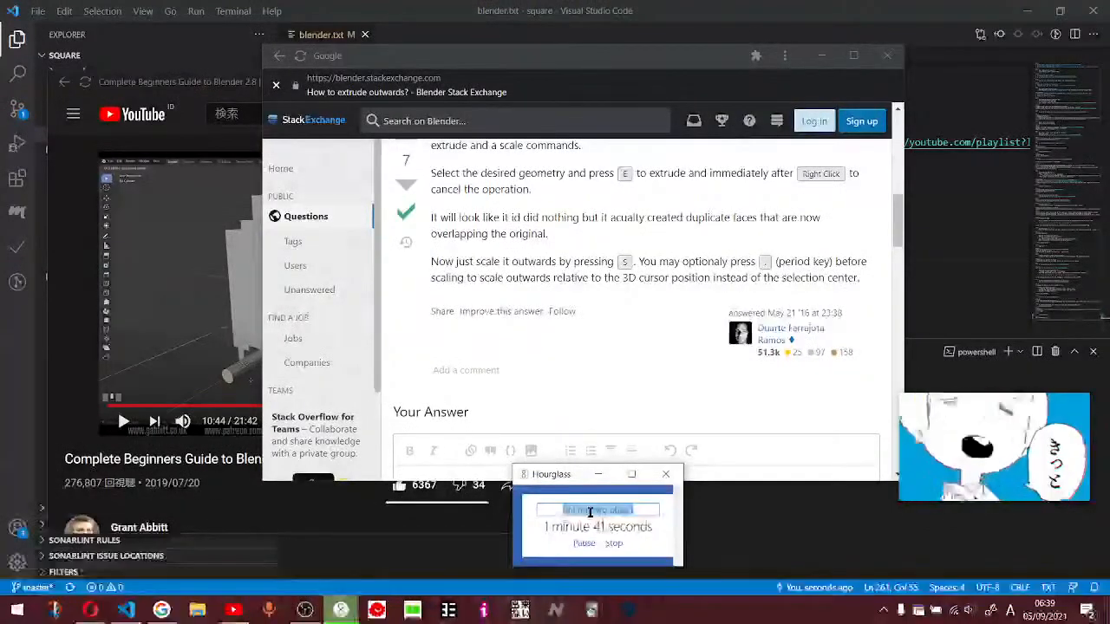
pyautogui.write('ok that waas')
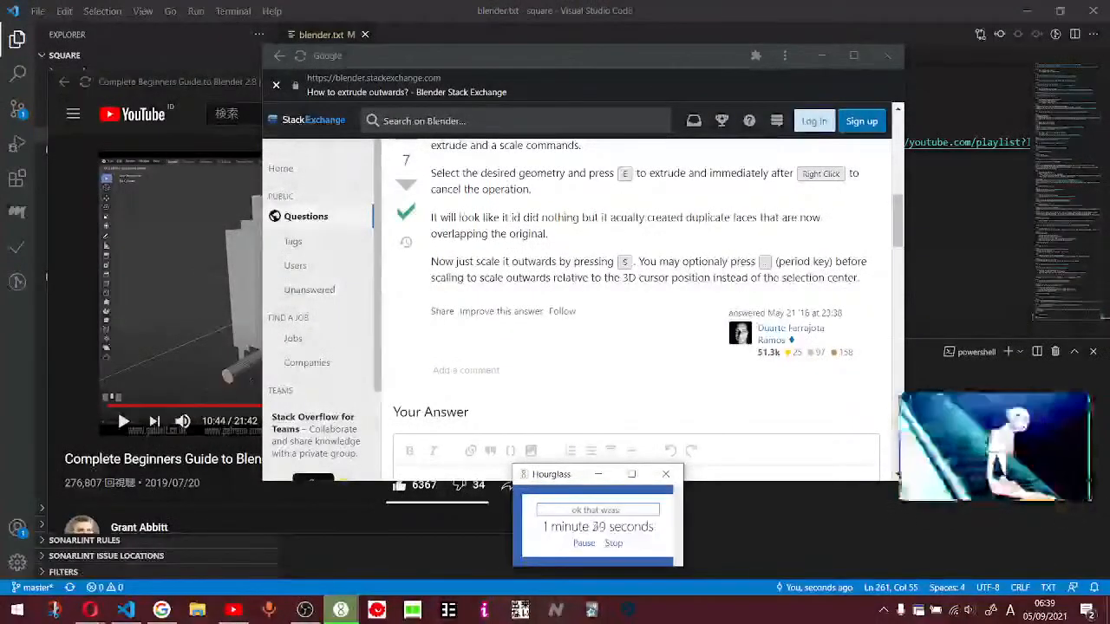
pyautogui.press('BackSpace')
pyautogui.press('BackSpace')
pyautogui.write('s ')
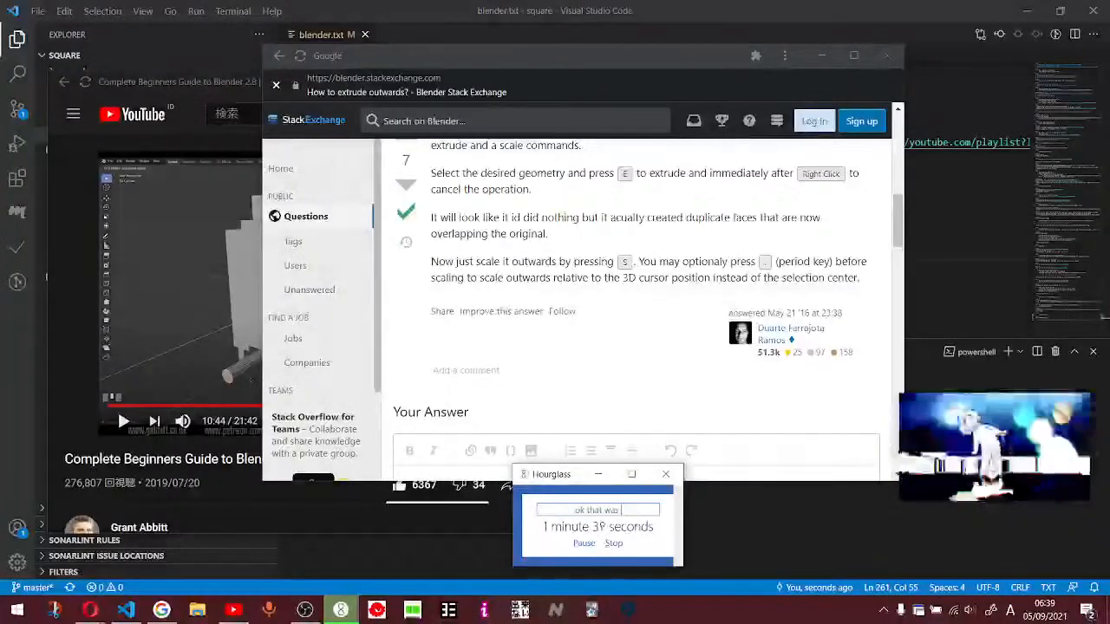
pyautogui.write('a heroic')
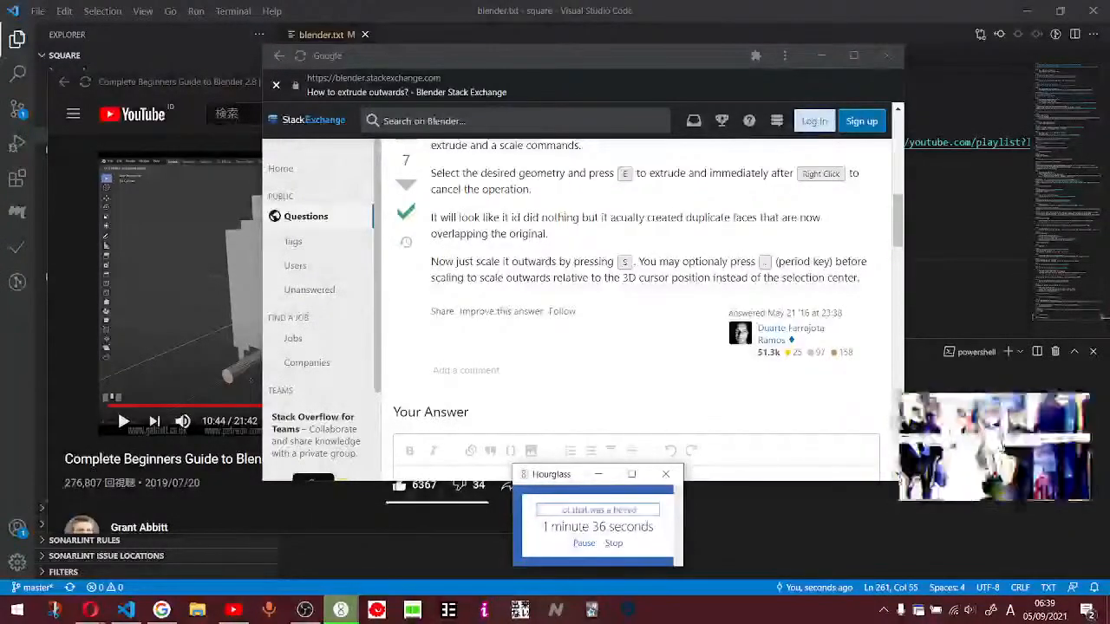
pyautogui.press('BackSpace')
pyautogui.press('BackSpace')
pyautogui.press('BackSpace')
pyautogui.press('BackSpace')
pyautogui.write('avy log')
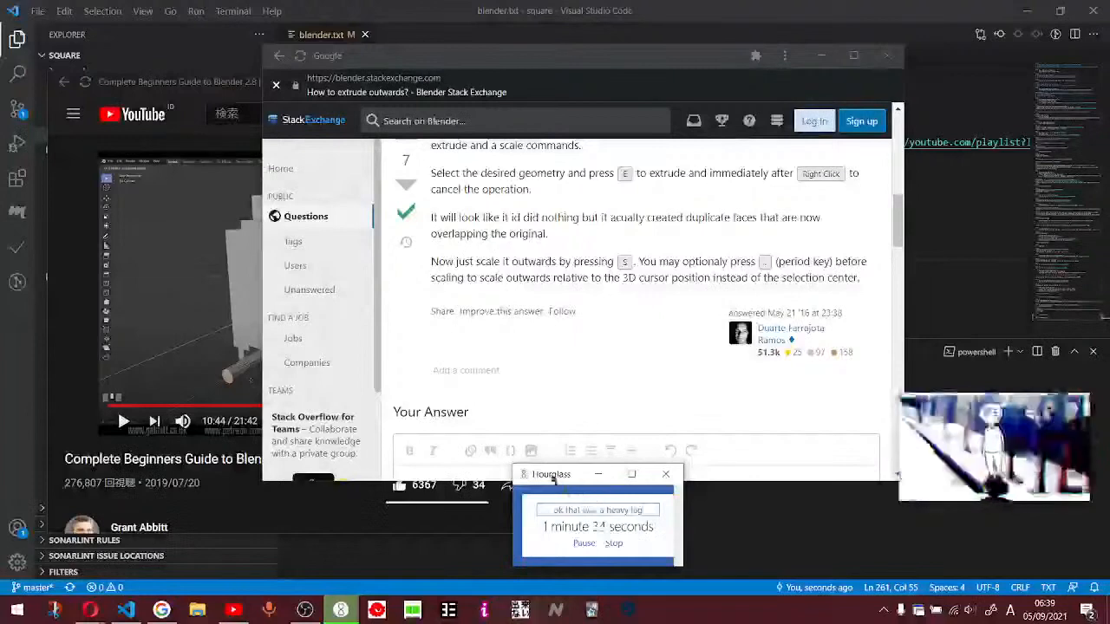
# - Maximize the Hourglass timer window and change the timer's title to "ending the stream now"
pyautogui.doubleClick(553, 476)
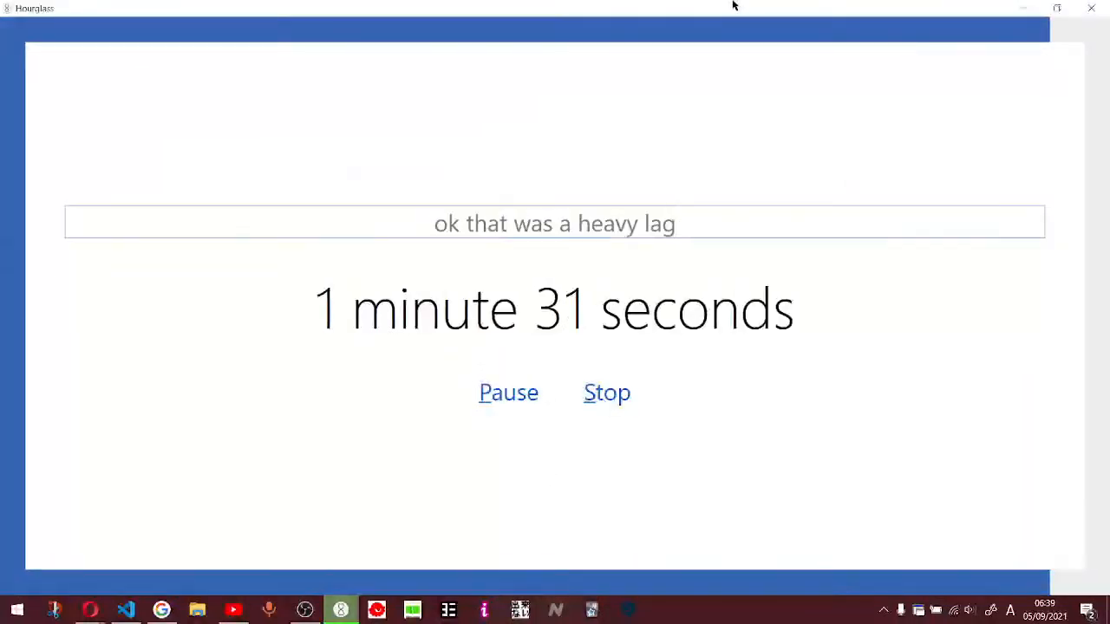
pyautogui.doubleClick(733, 6)
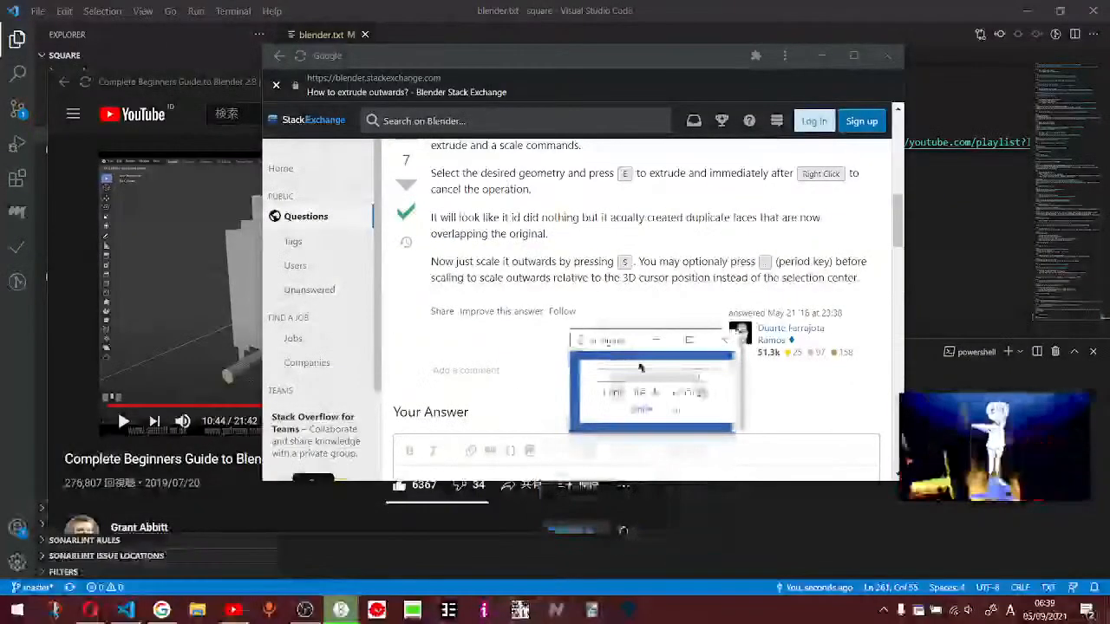
pyautogui.doubleClick(622, 342)
pyautogui.tripleClick(570, 211)
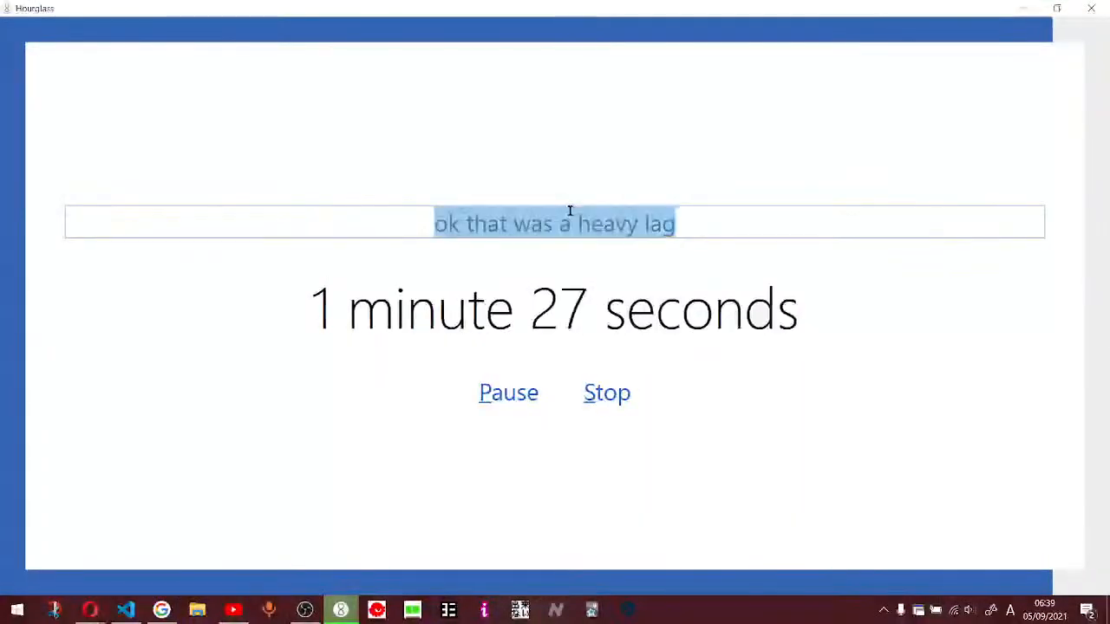
pyautogui.write('ending')
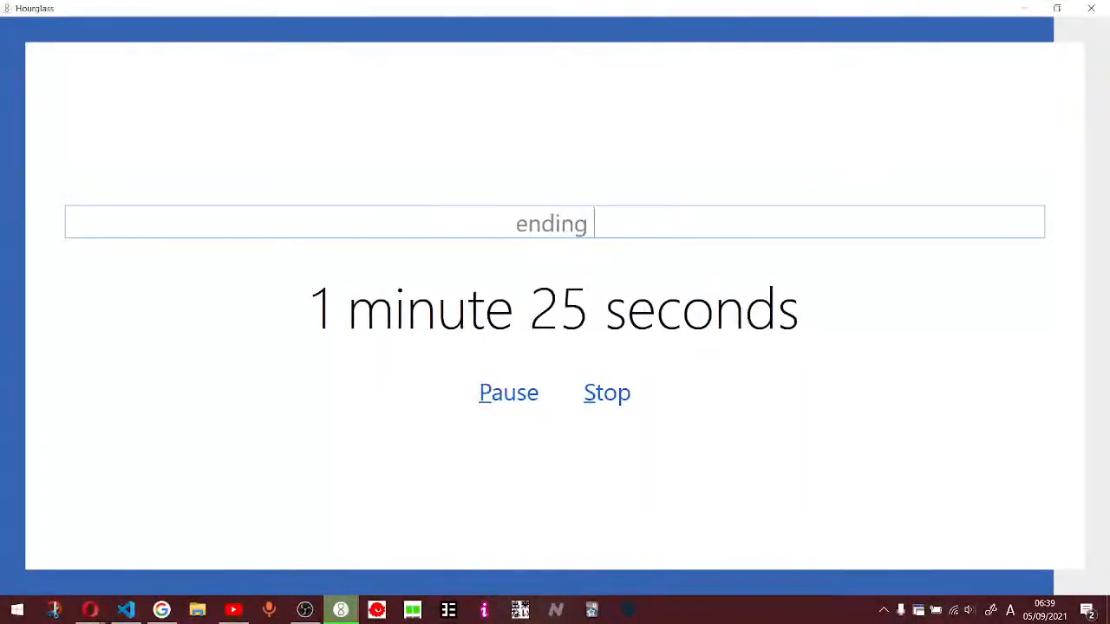
pyautogui.write(' the stream now')
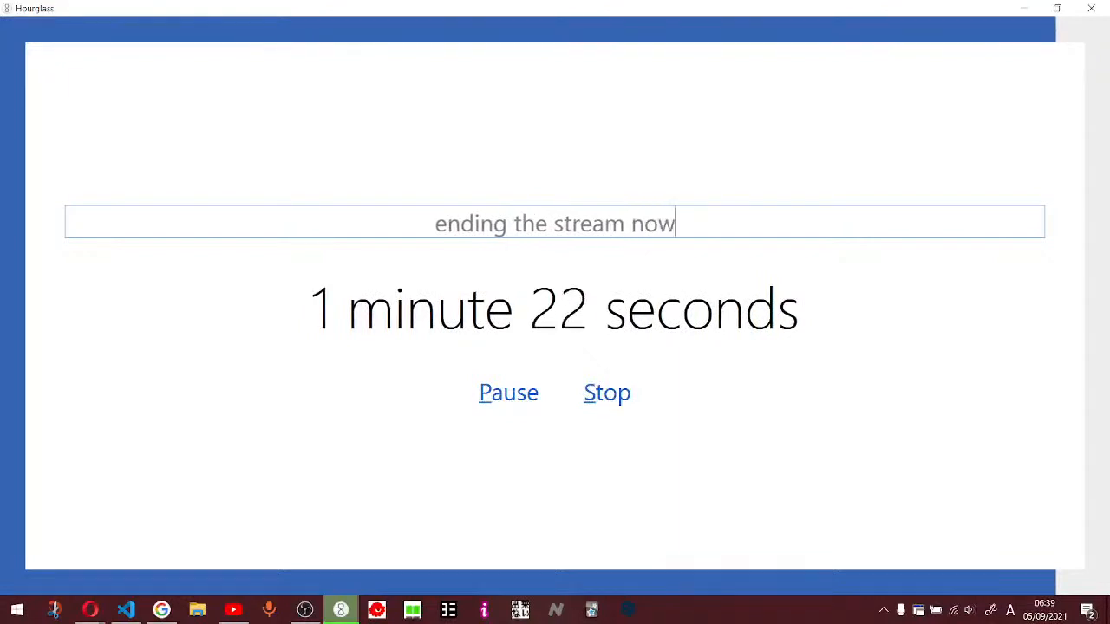
pyautogui.press('Return')
# - Replace the timer's title with the Japanese text "今回はここまで！"
pyautogui.press('BackSpace')
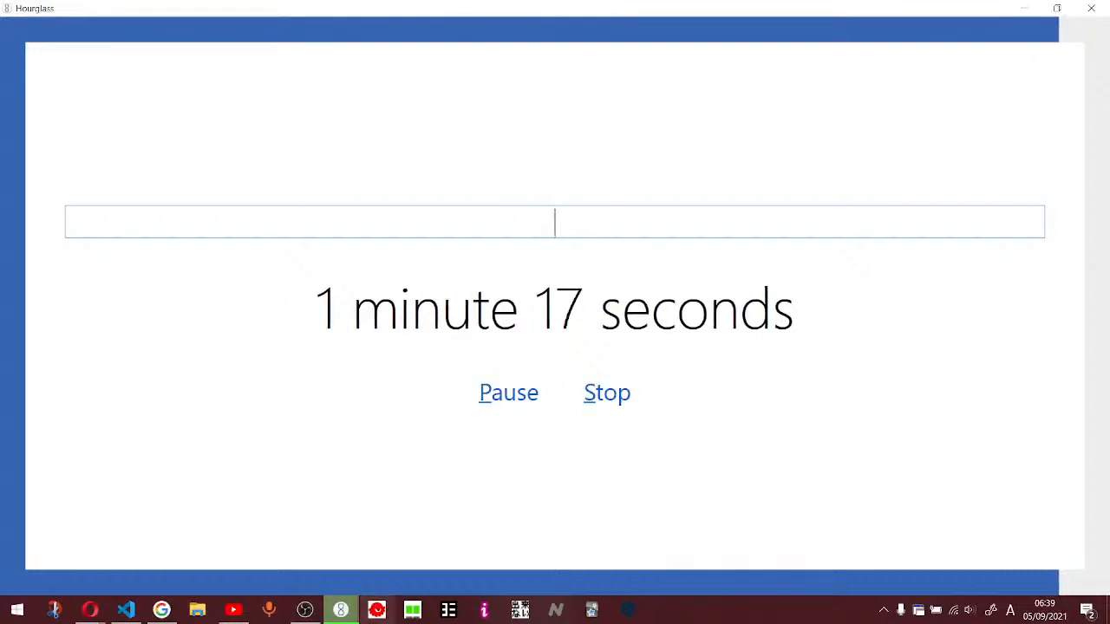
pyautogui.click(655, 221)
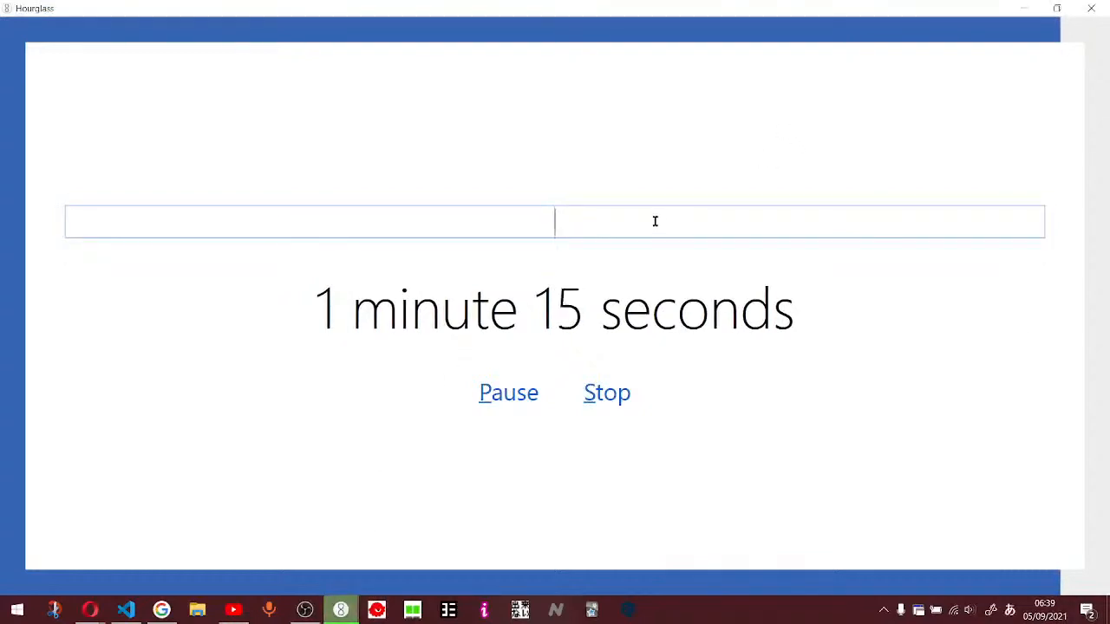
pyautogui.write('konkaiga')
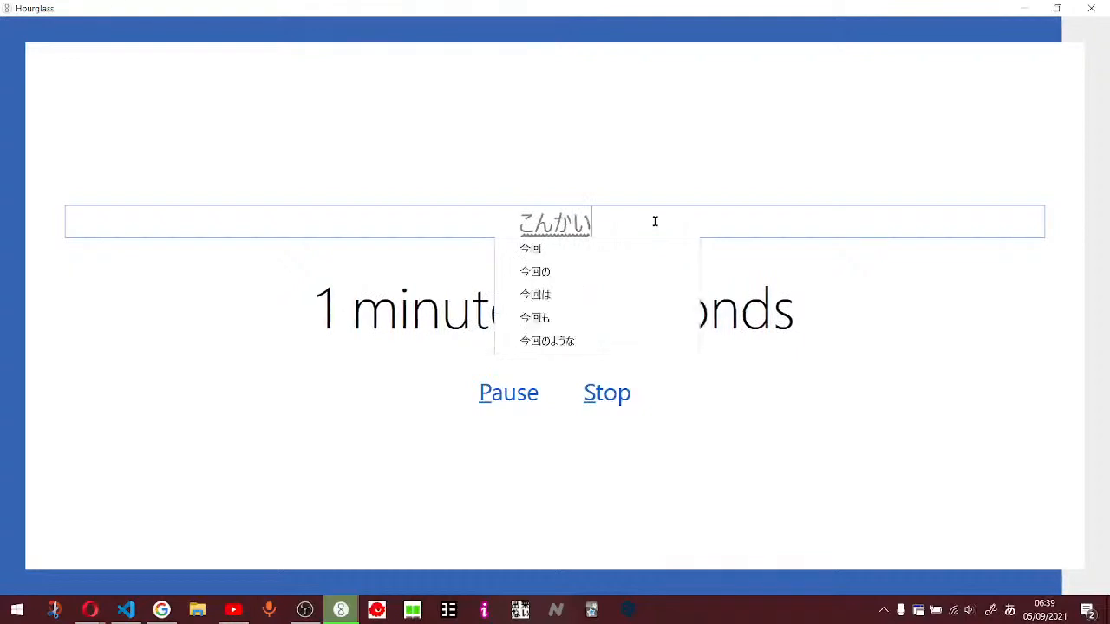
pyautogui.press('space')
pyautogui.press('BackSpace')
pyautogui.write('hakokomade')
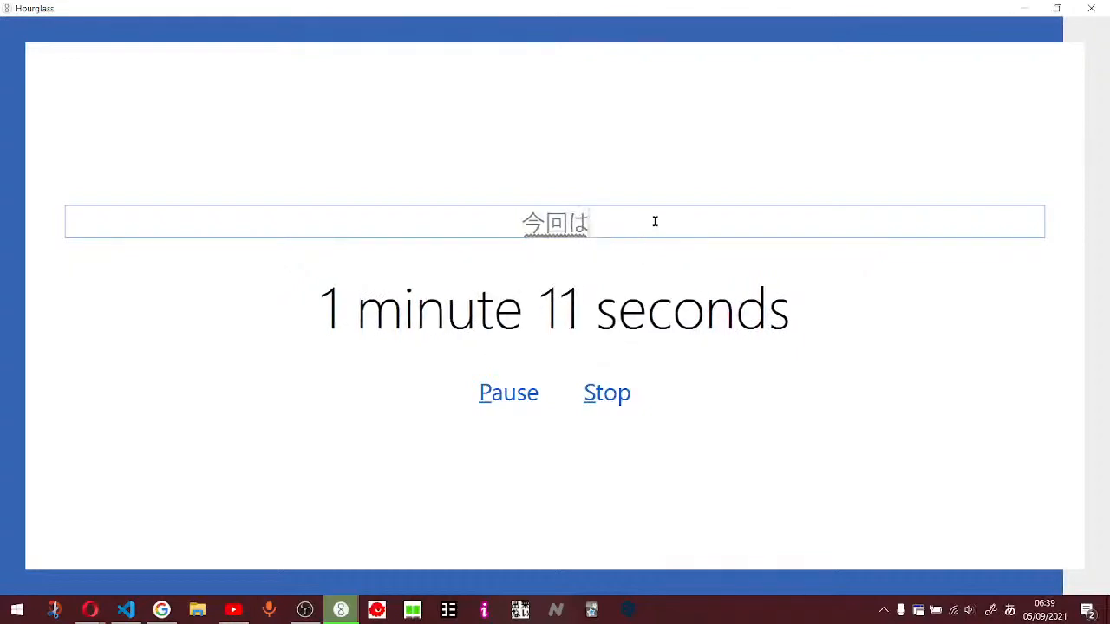
pyautogui.write('!')
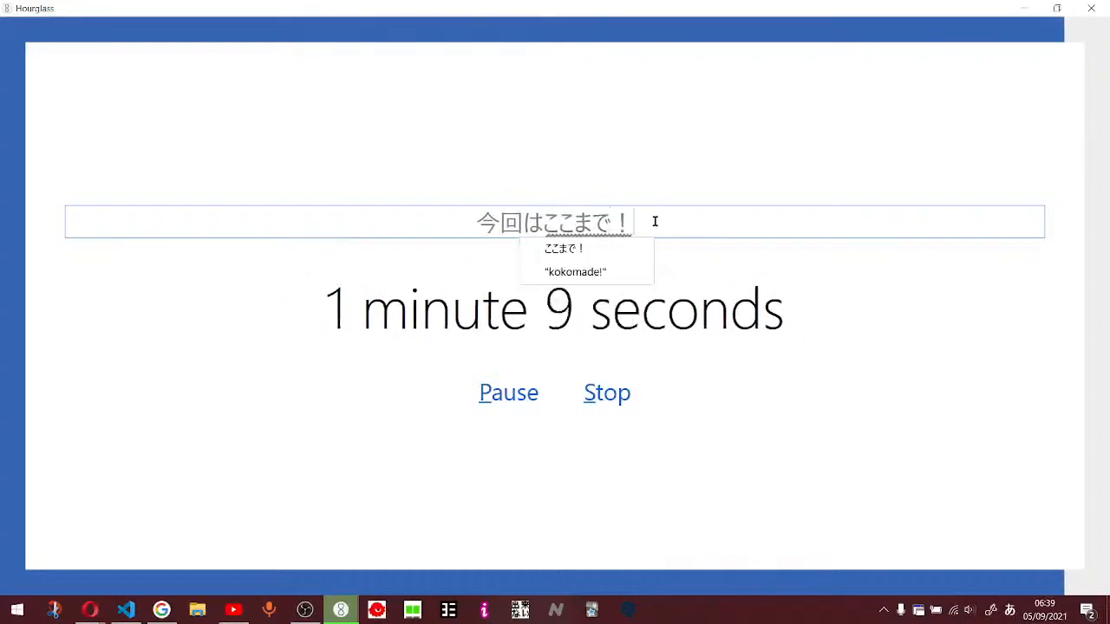
# - Stop the live stream in OBS using its Stop Streaming command
pyautogui.click(883, 611)
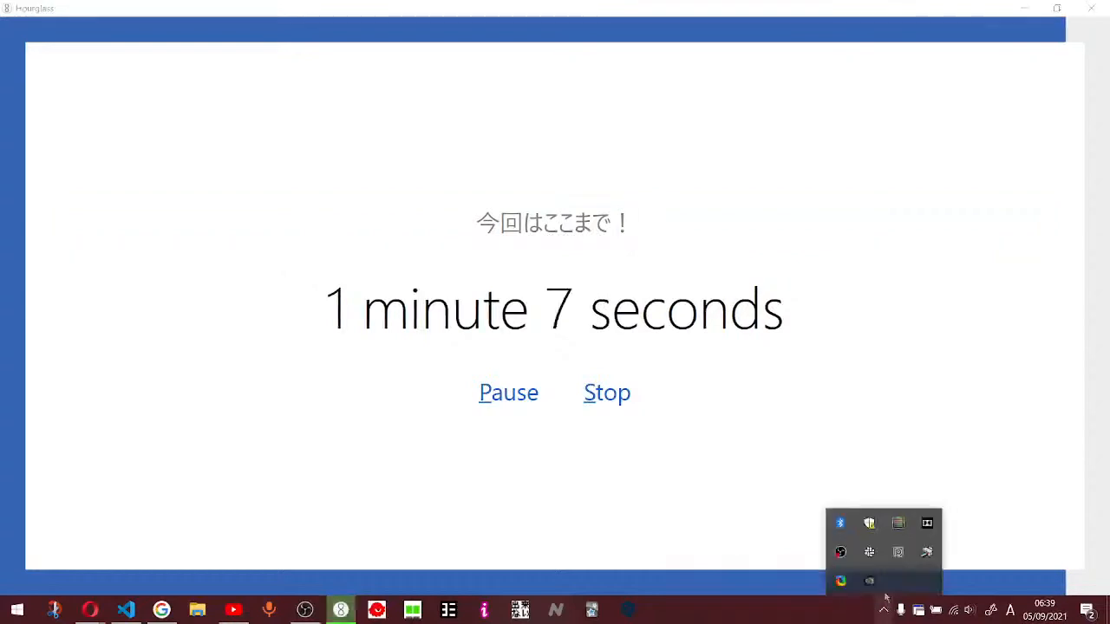
pyautogui.rightClick(840, 553)
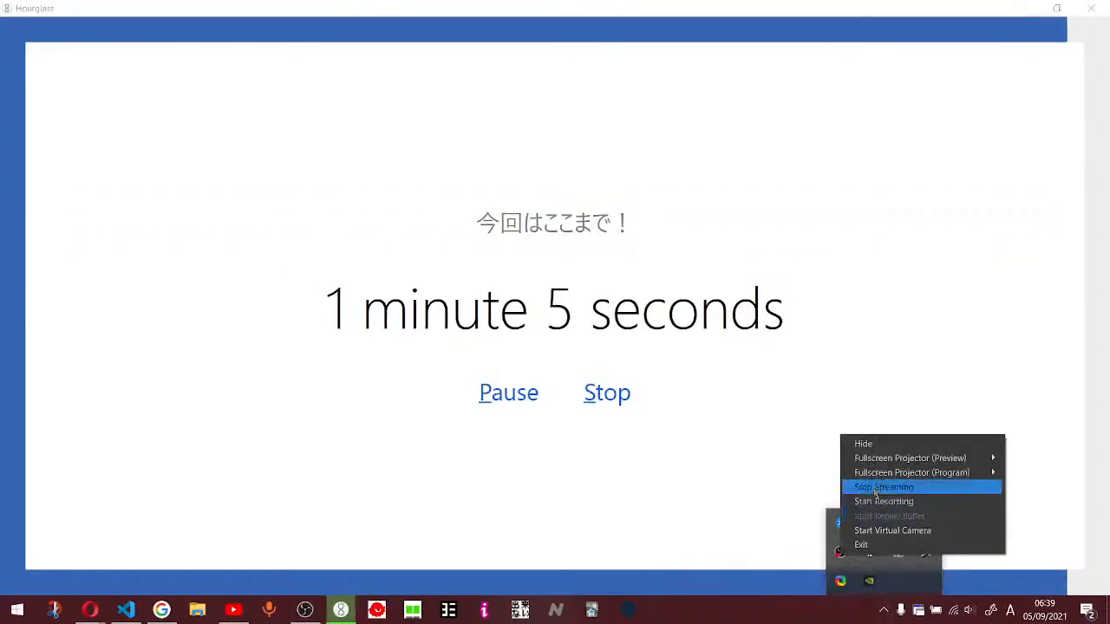